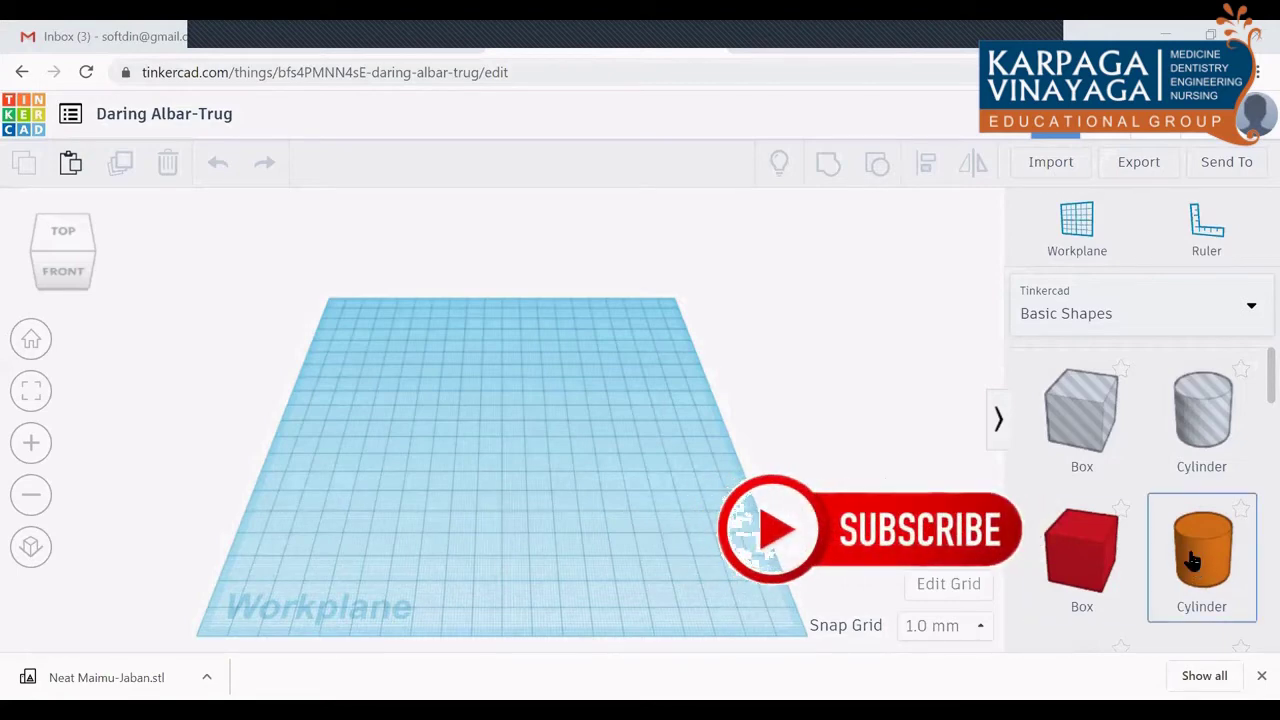
# Step: Place a cylinder on the workplane and enter a 4 mm width
pyautogui.moveTo(1192, 562); pyautogui.dragTo(390, 388)
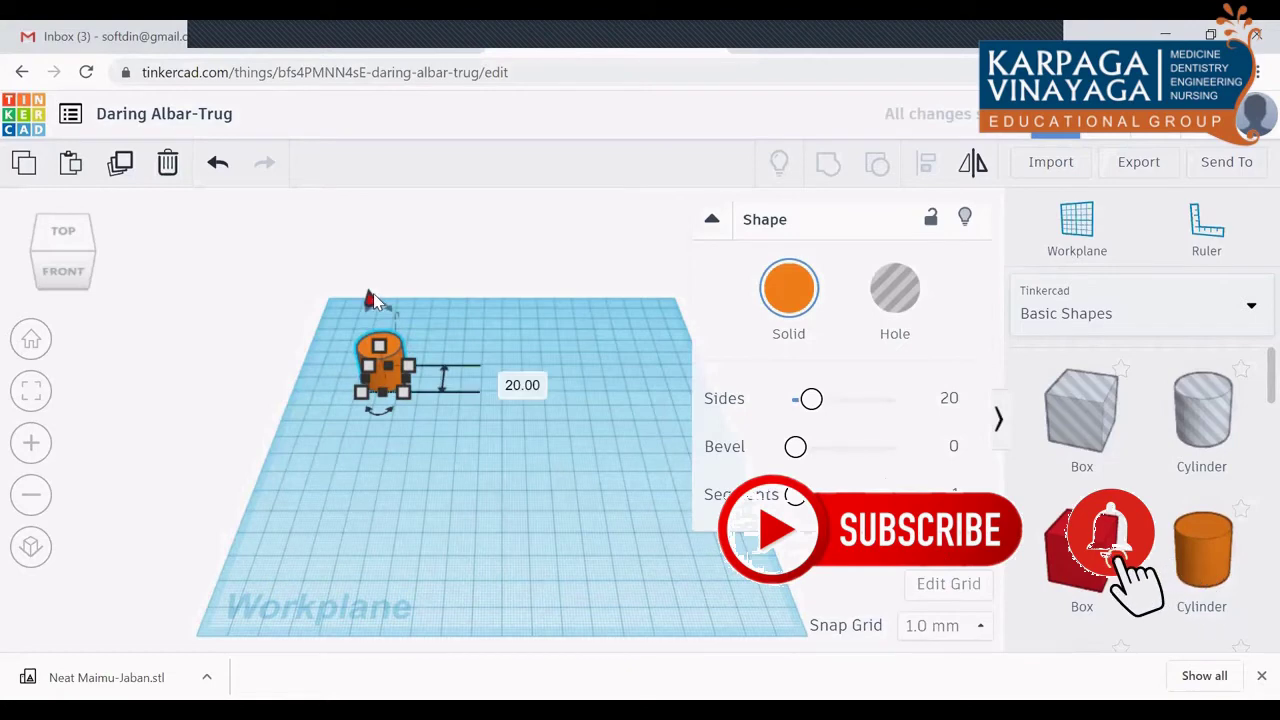
pyautogui.click(369, 293)
pyautogui.click(385, 375)
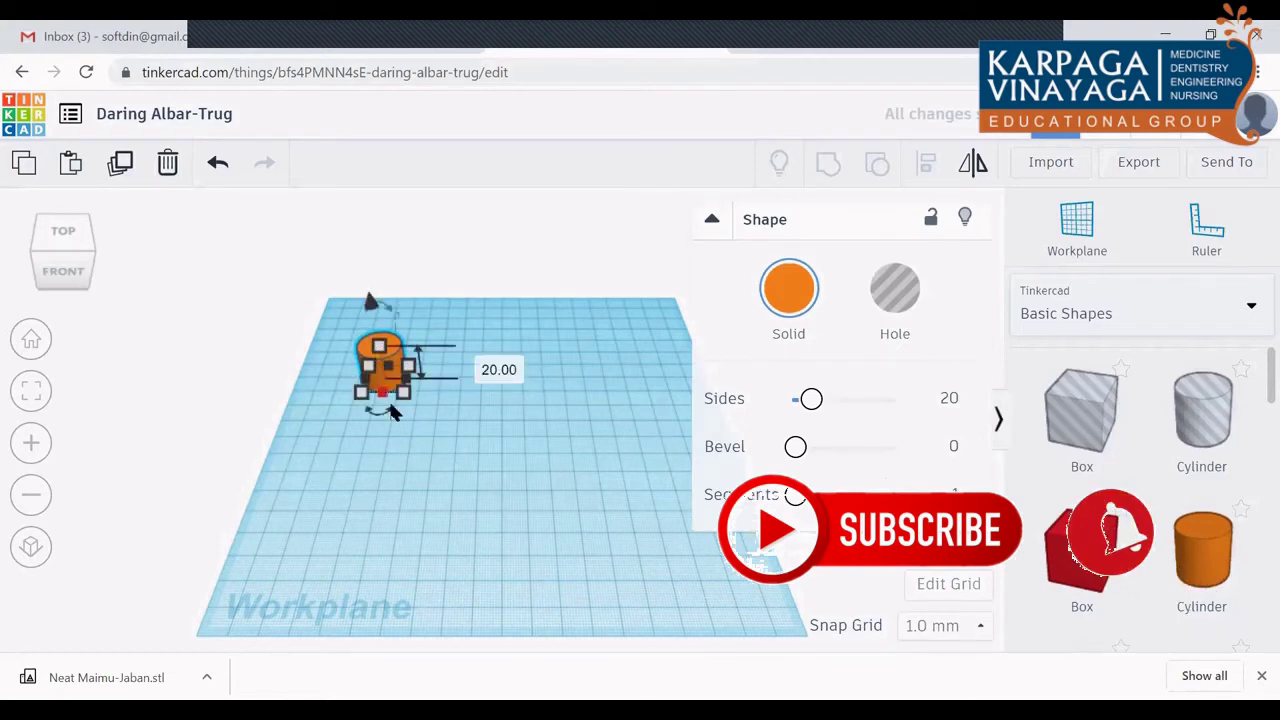
pyautogui.click(500, 369)
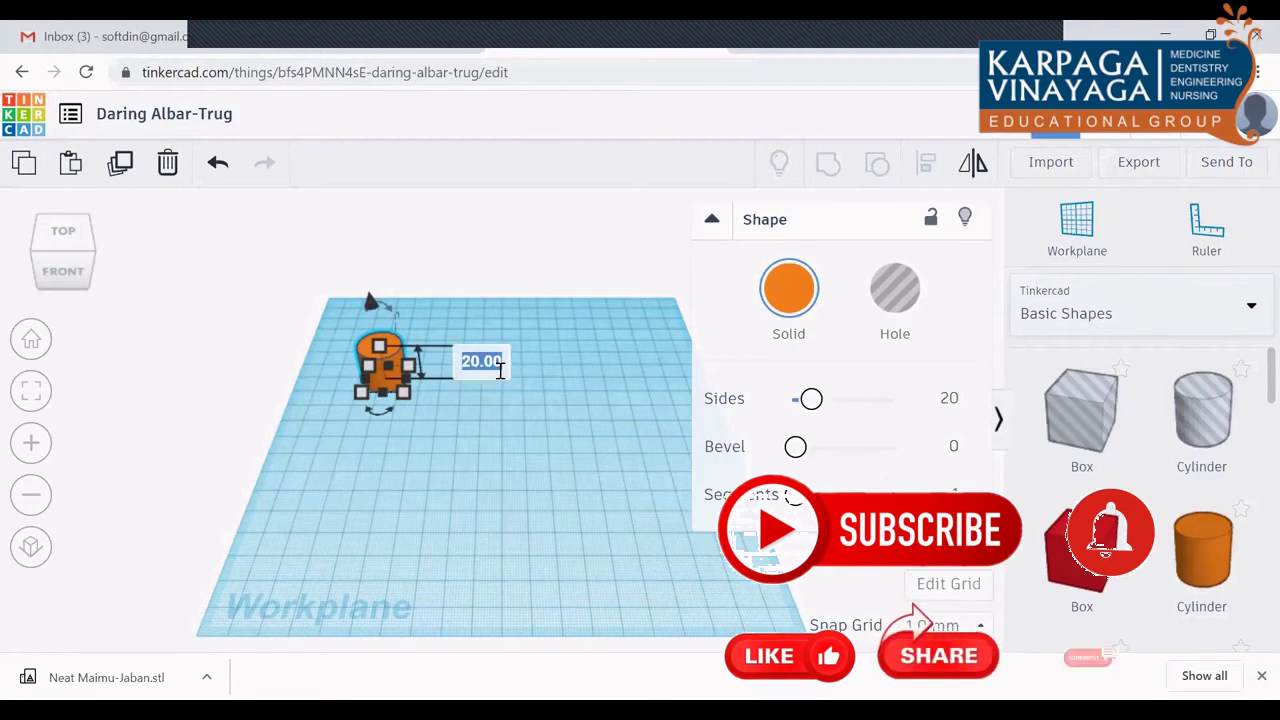
pyautogui.write('4')
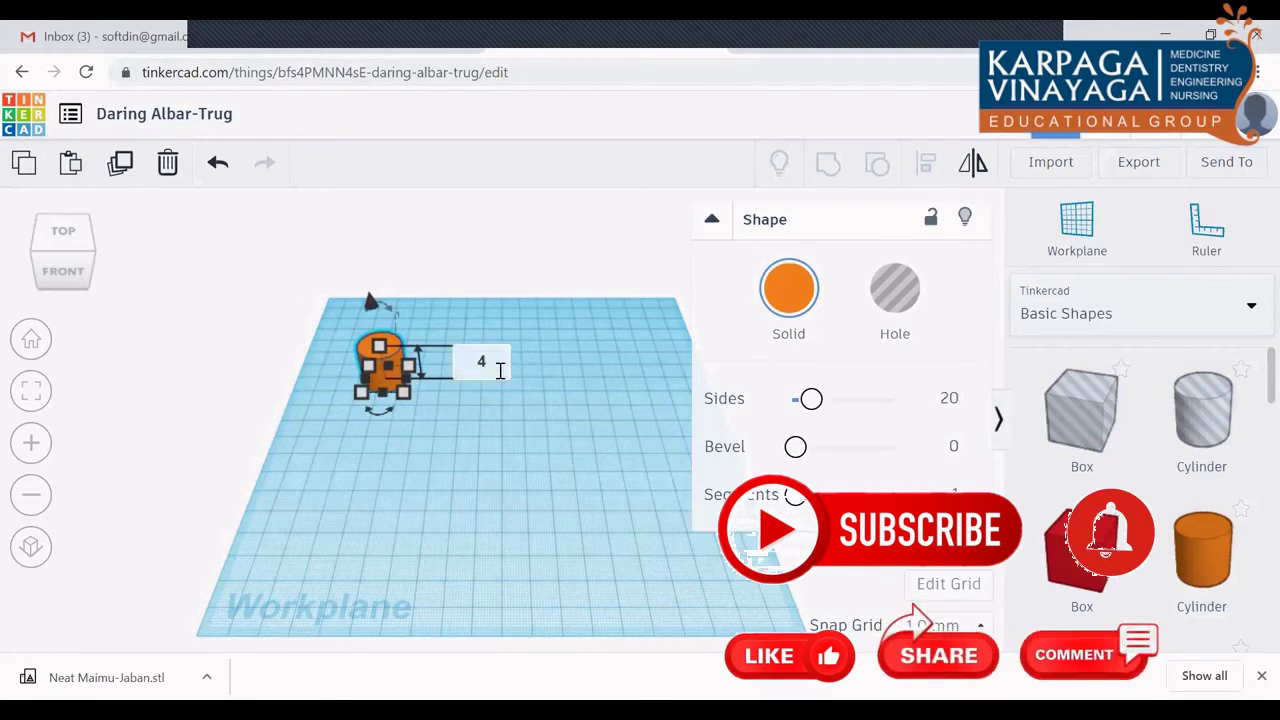
pyautogui.press('Return')
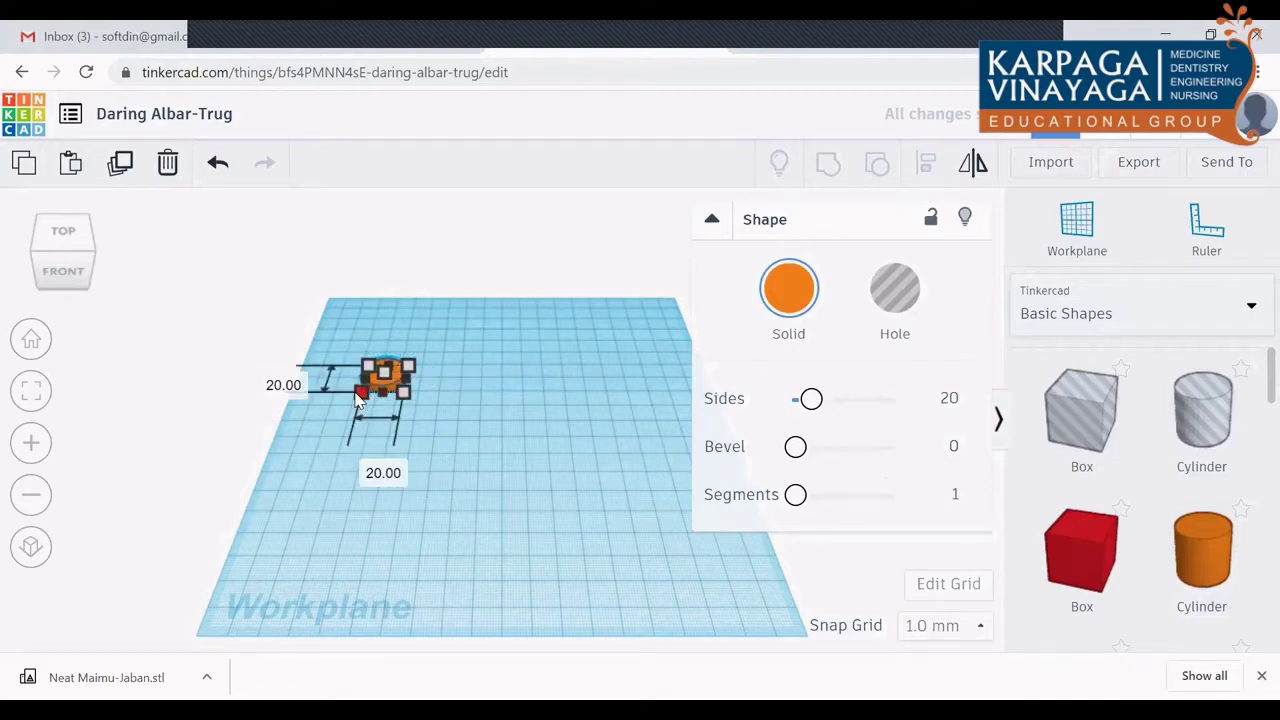
pyautogui.moveTo(367, 398); pyautogui.dragTo(385, 398)
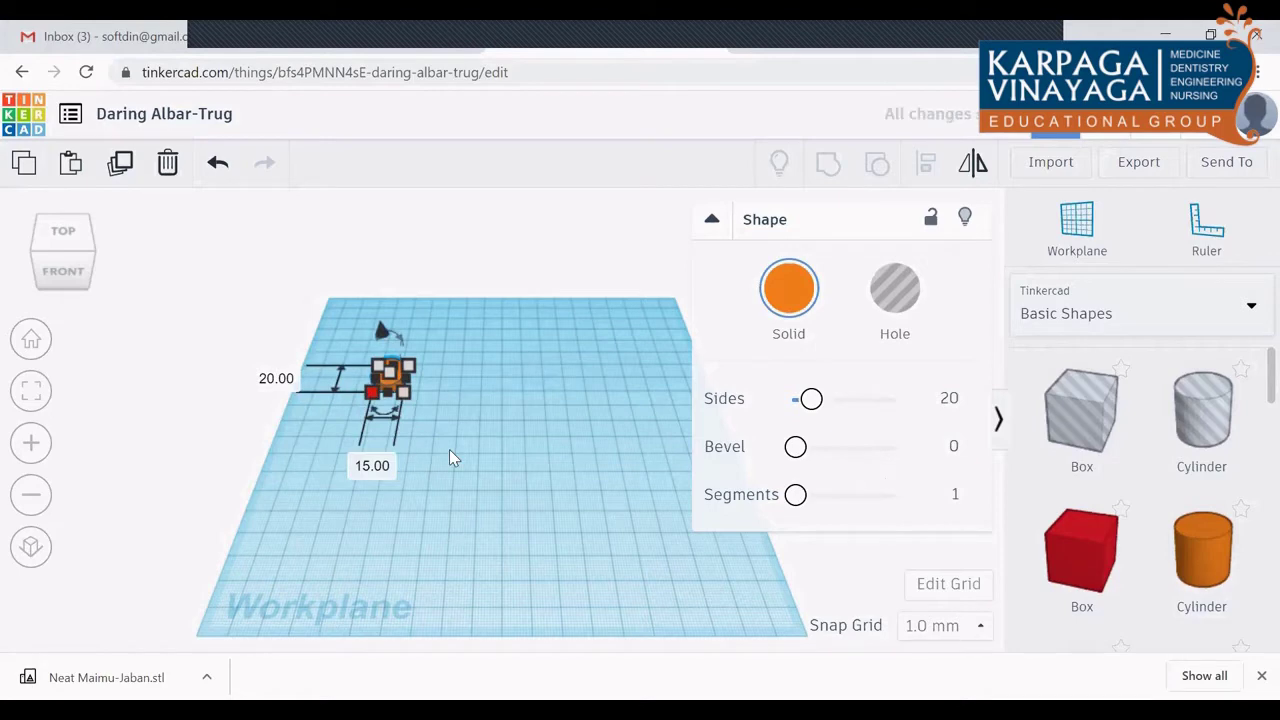
pyautogui.hotkey('ctrl', 'z')
# Step: Shrink the cylinder's base, settling on a 4 mm width
pyautogui.click(449, 457)
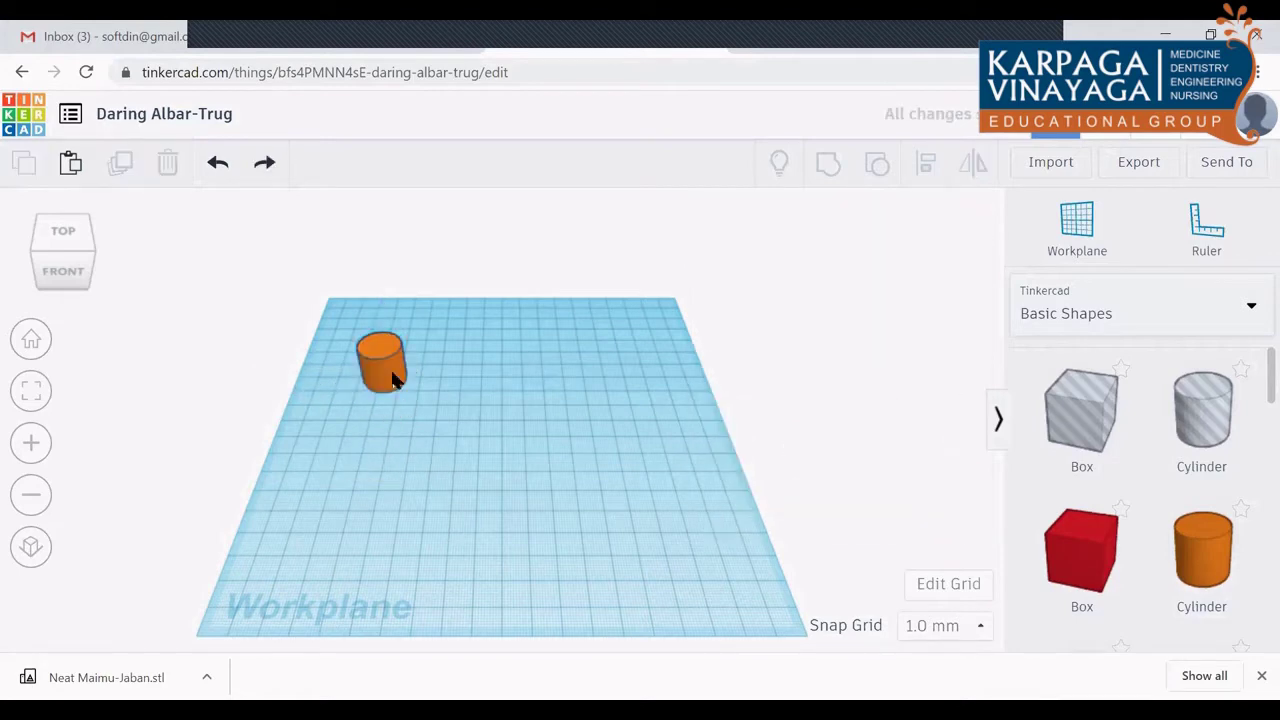
pyautogui.click(395, 380)
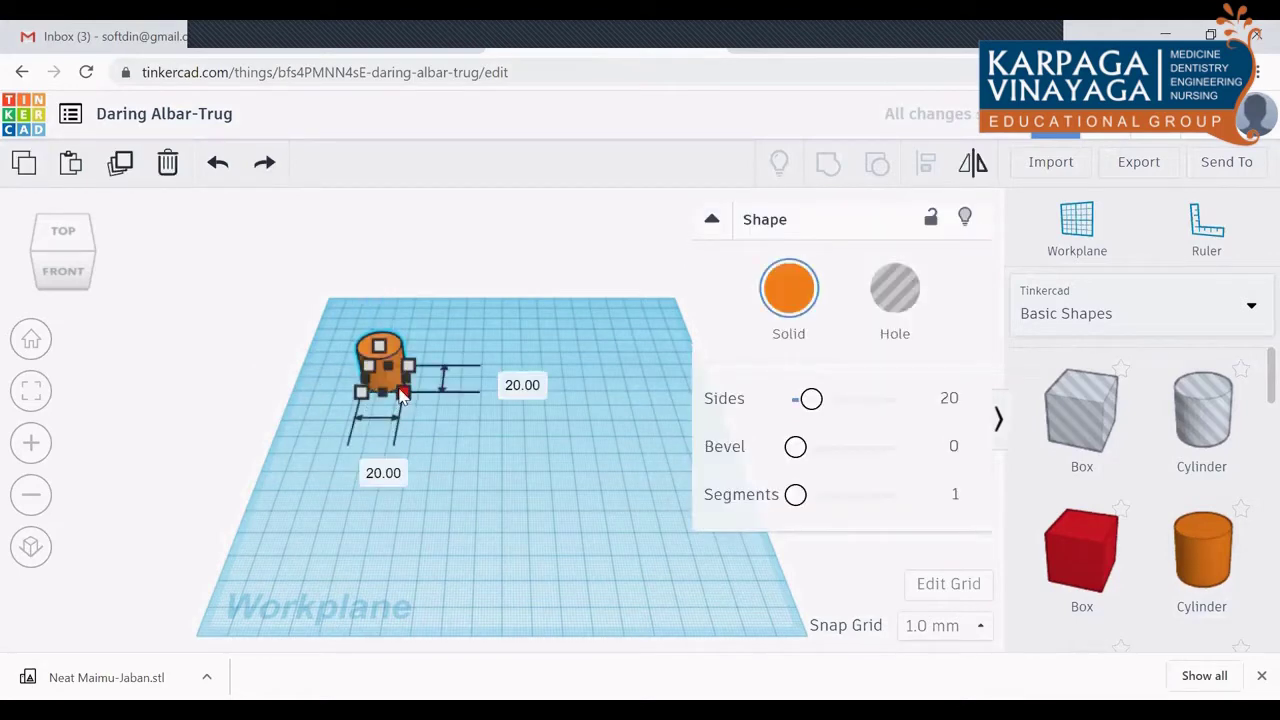
pyautogui.moveTo(400, 396); pyautogui.dragTo(396, 368)
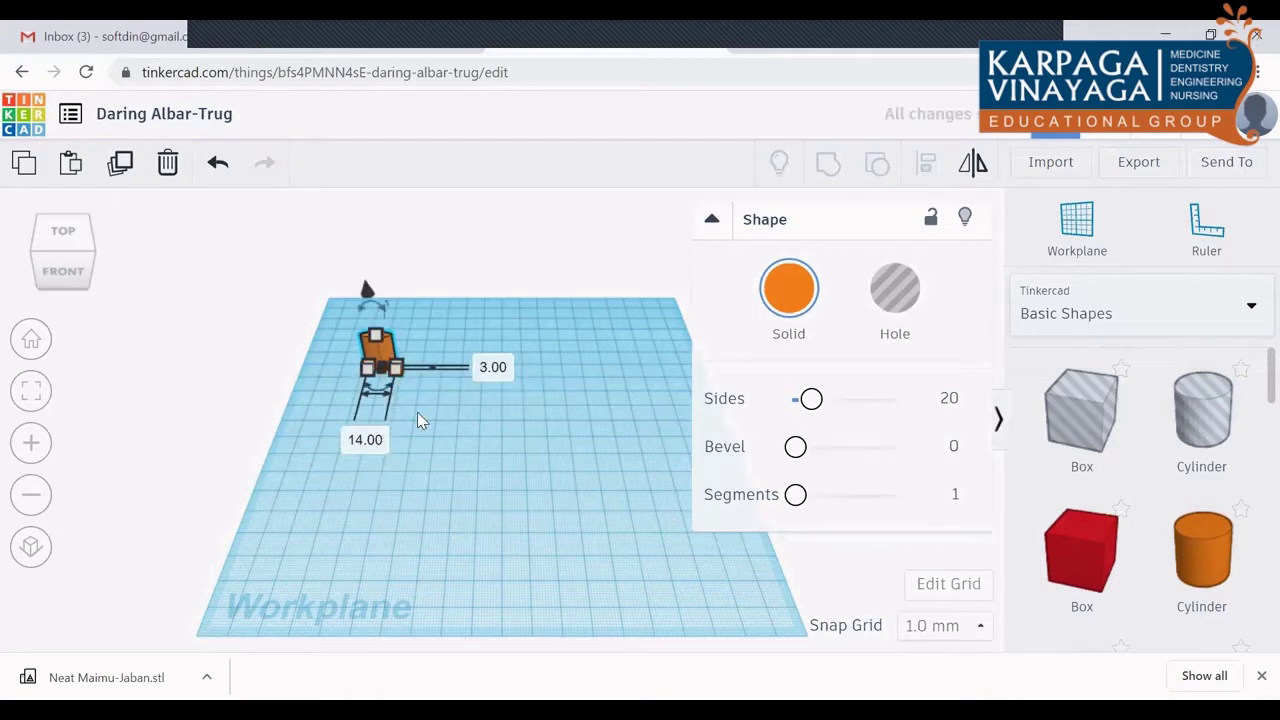
pyautogui.hotkey('ctrl', 'z')
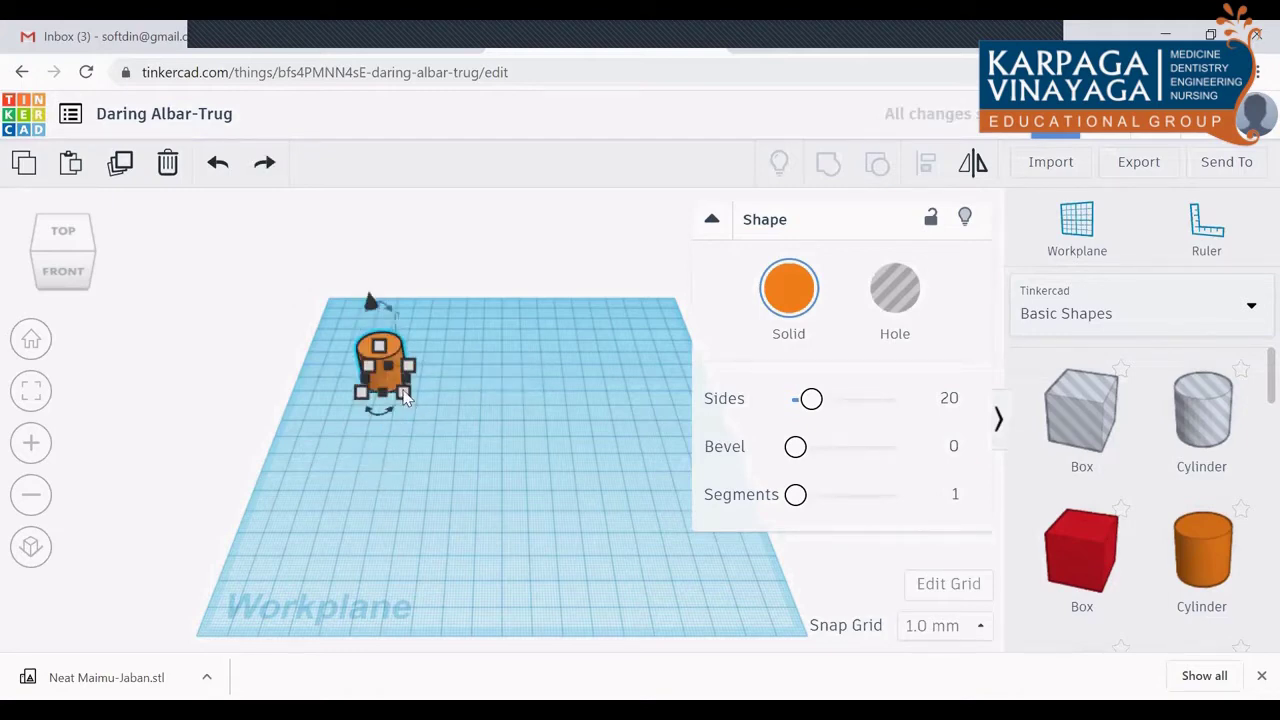
pyautogui.moveTo(395, 390); pyautogui.dragTo(389, 380)
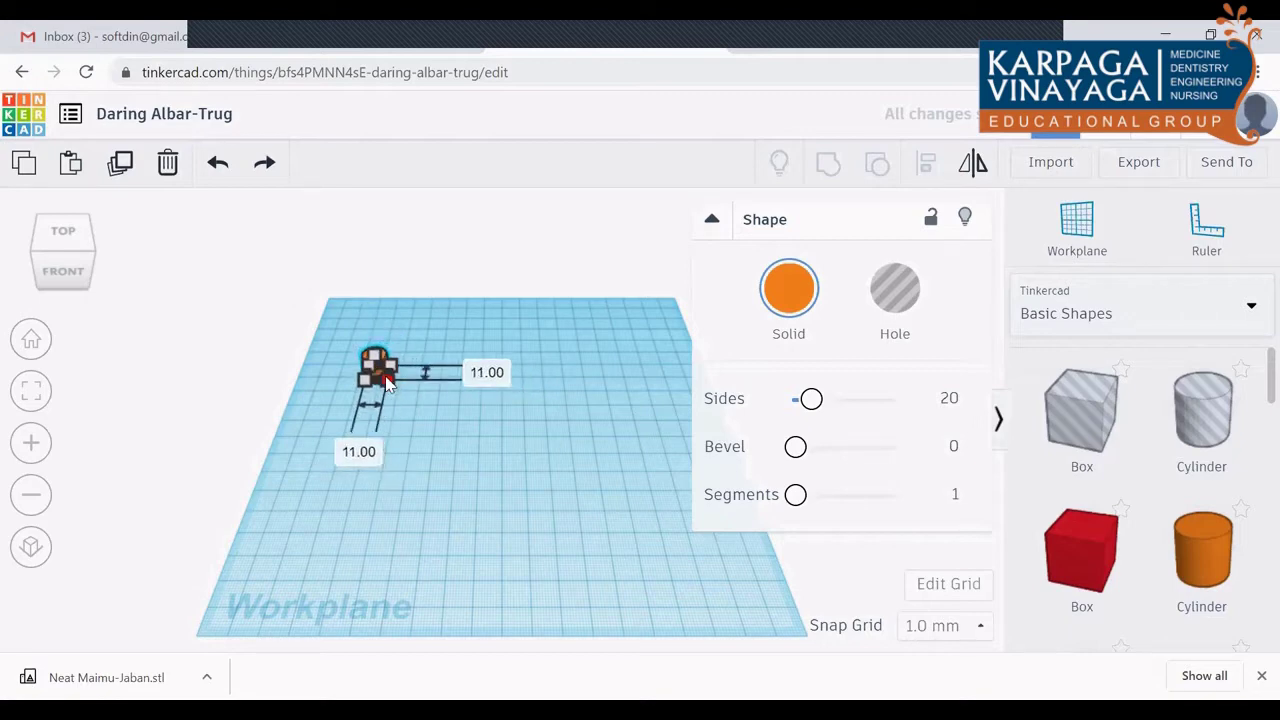
pyautogui.click(487, 371)
pyautogui.click(487, 371)
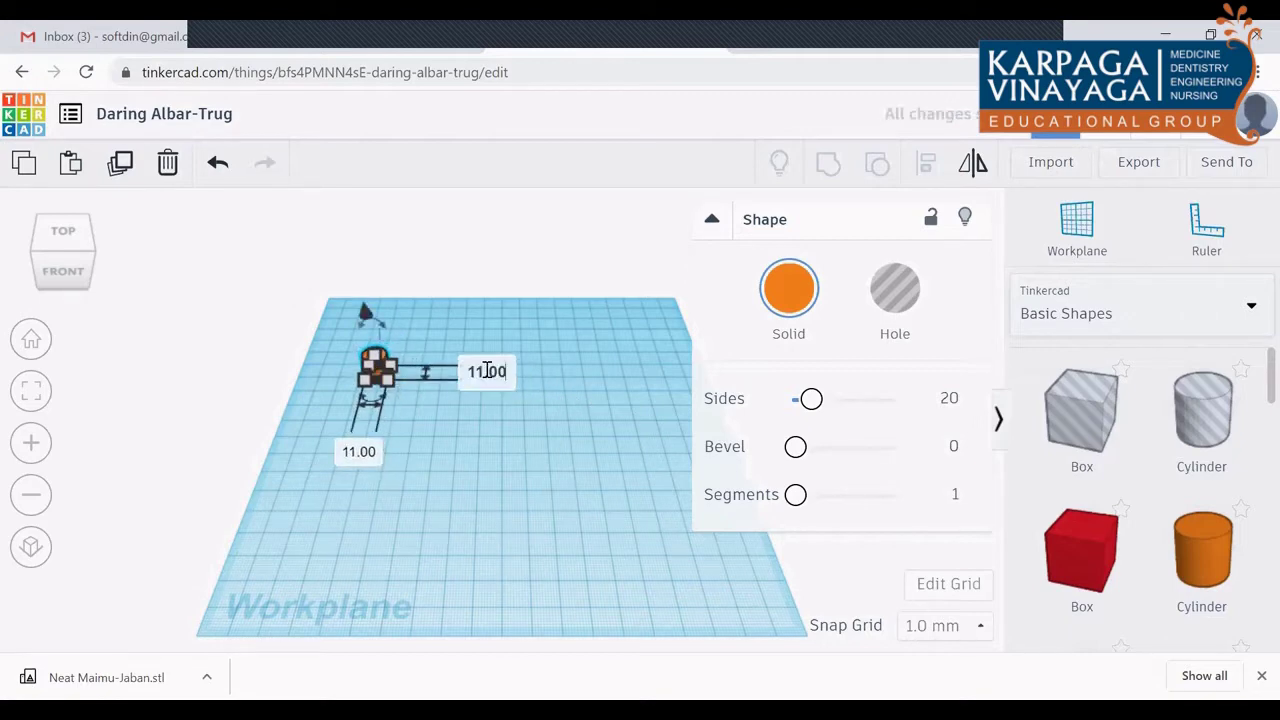
pyautogui.press('BackSpace')
pyautogui.press('BackSpace')
pyautogui.press('Return')
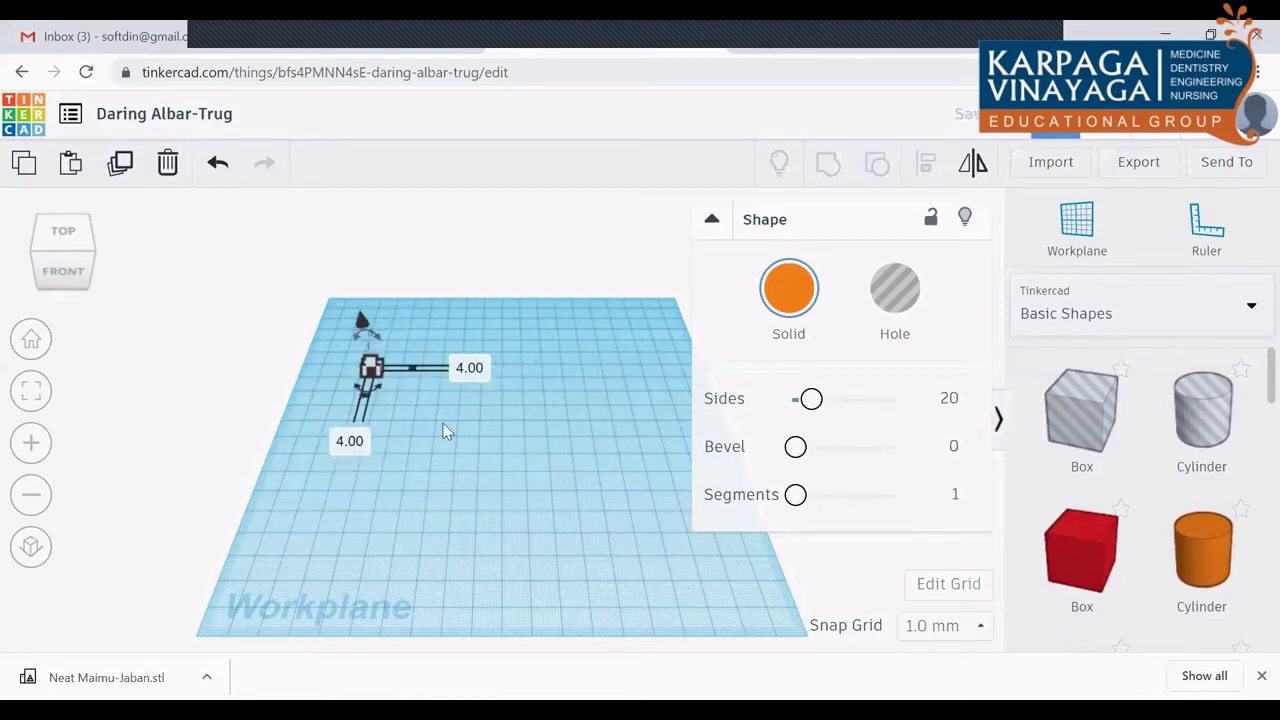
# Step: Stretch the cylinder into a 90 mm tall rod and move it across the workplane
pyautogui.moveTo(370, 365); pyautogui.dragTo(340, 200)
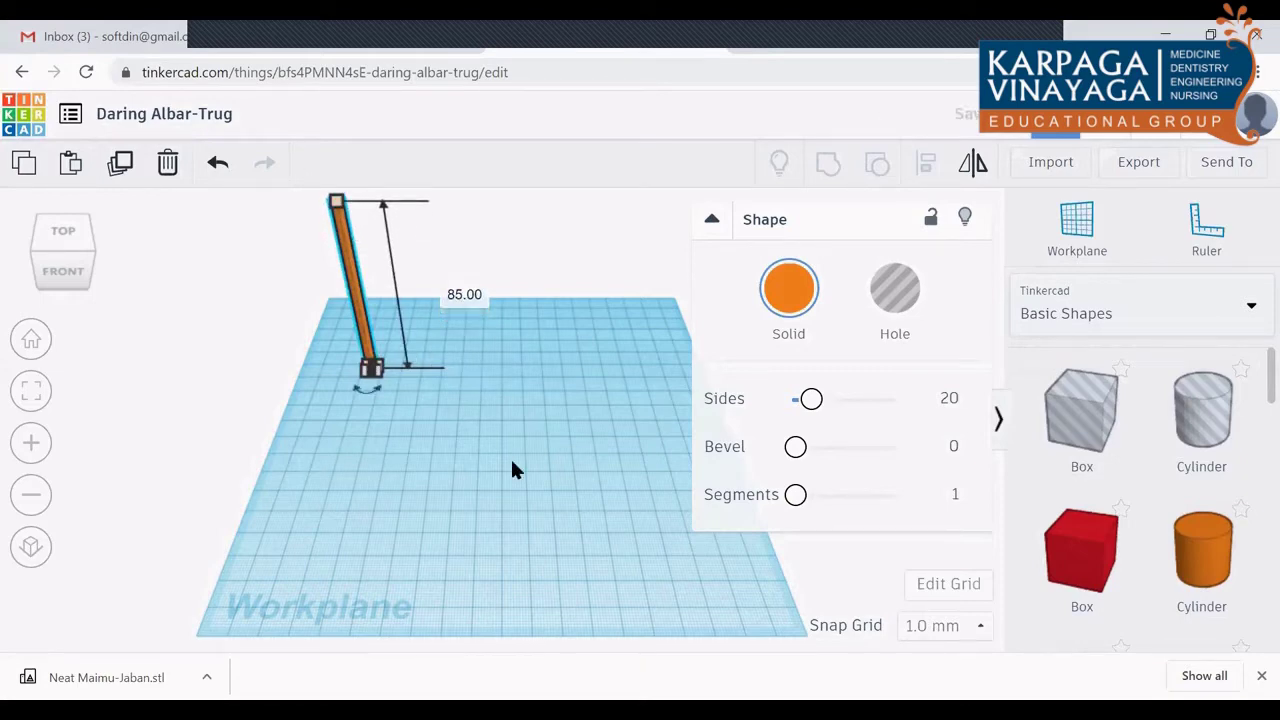
pyautogui.click(479, 291)
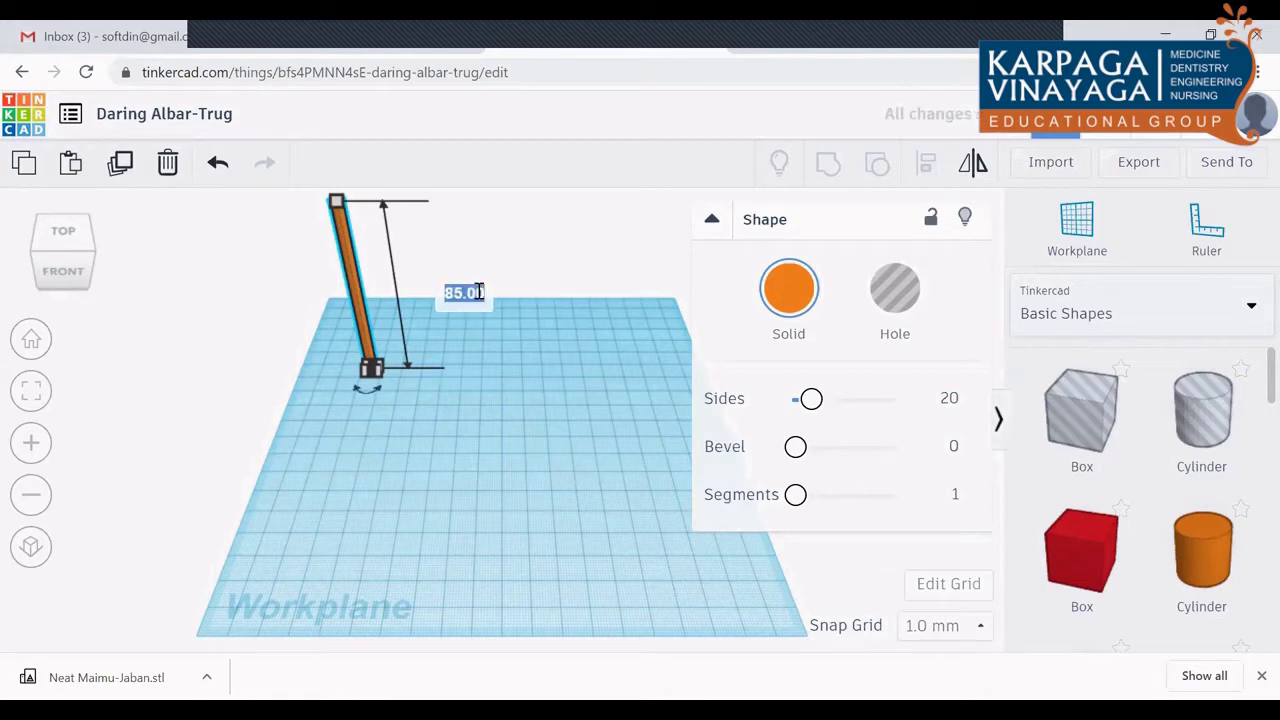
pyautogui.write('90')
pyautogui.press('Return')
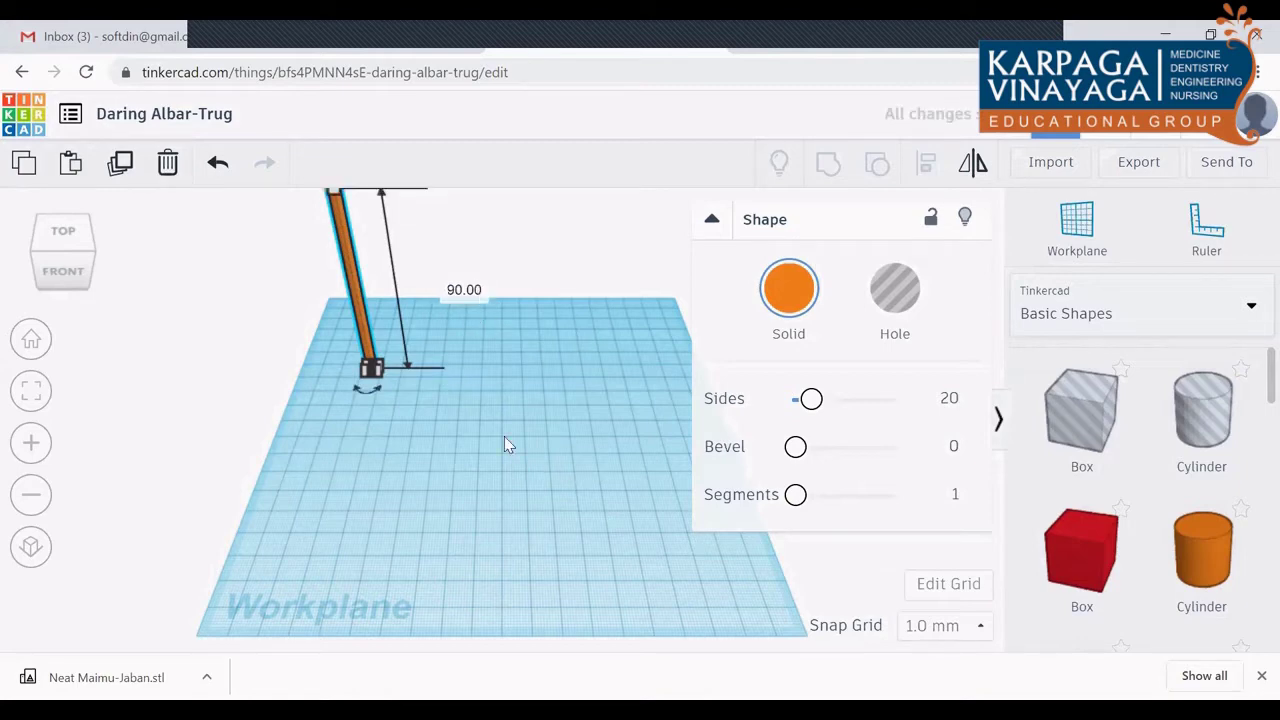
pyautogui.click(504, 436)
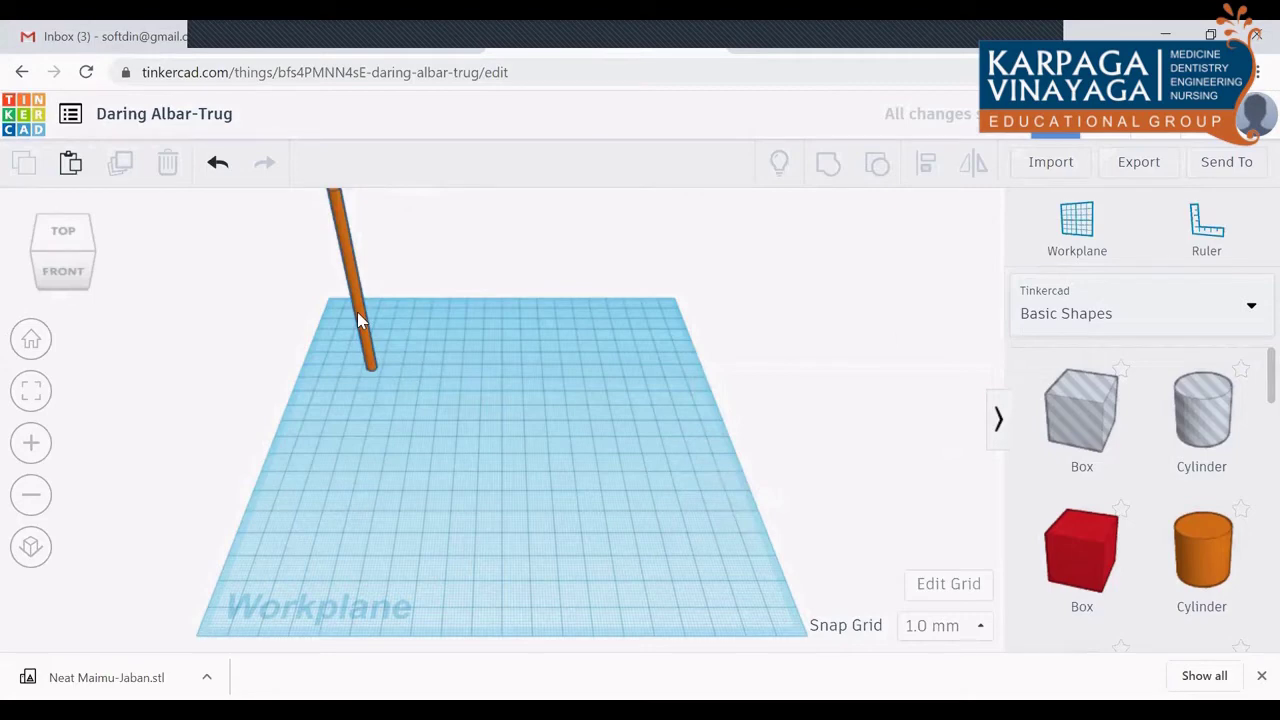
pyautogui.moveTo(357, 312)
pyautogui.mouseDown()
pyautogui.moveTo(471, 386)
pyautogui.moveTo(506, 443)
pyautogui.moveTo(418, 528)
pyautogui.mouseUp()
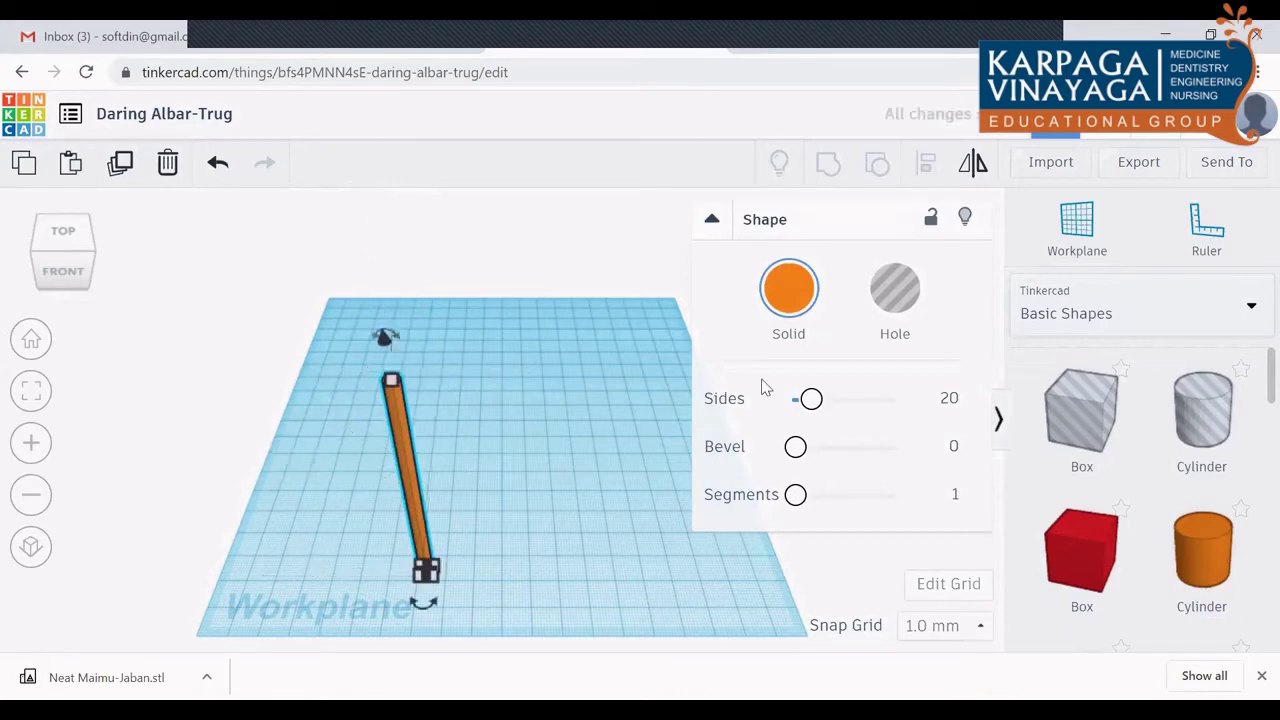
# Step: Make the thin rod a hole and place a second cylinder on the workplane
pyautogui.click(895, 305)
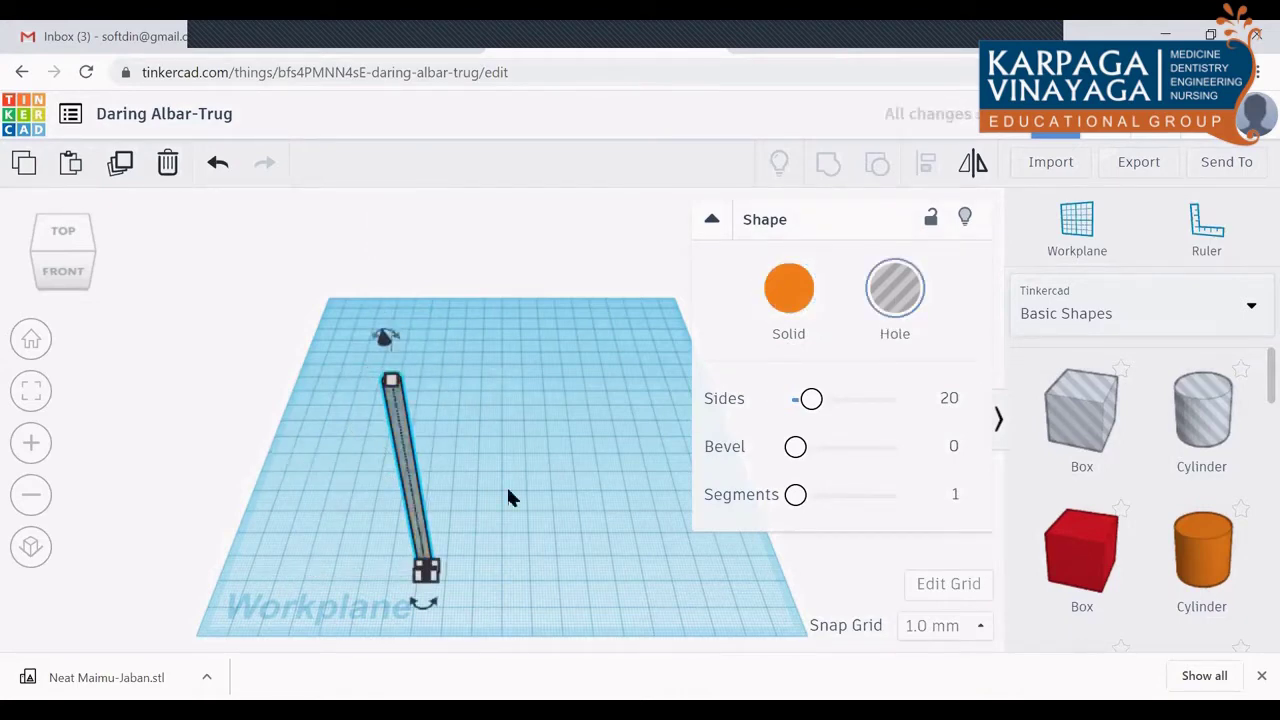
pyautogui.click(1226, 567)
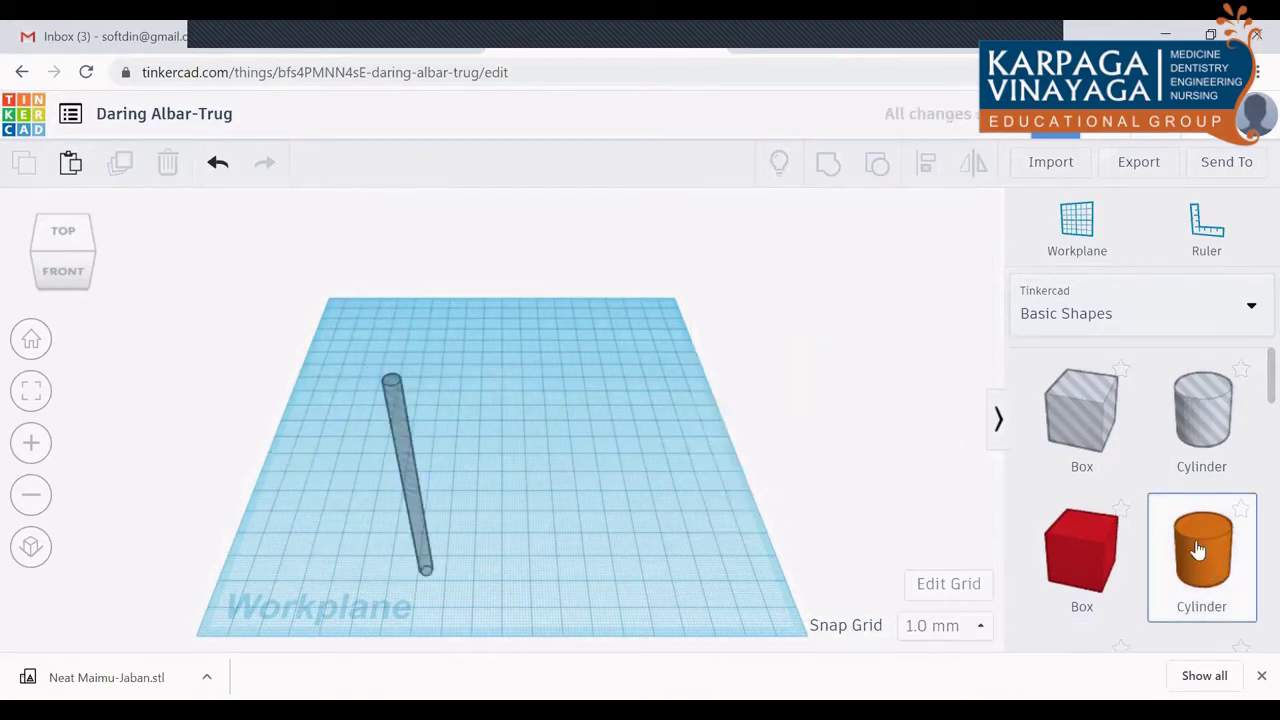
pyautogui.click(1163, 557)
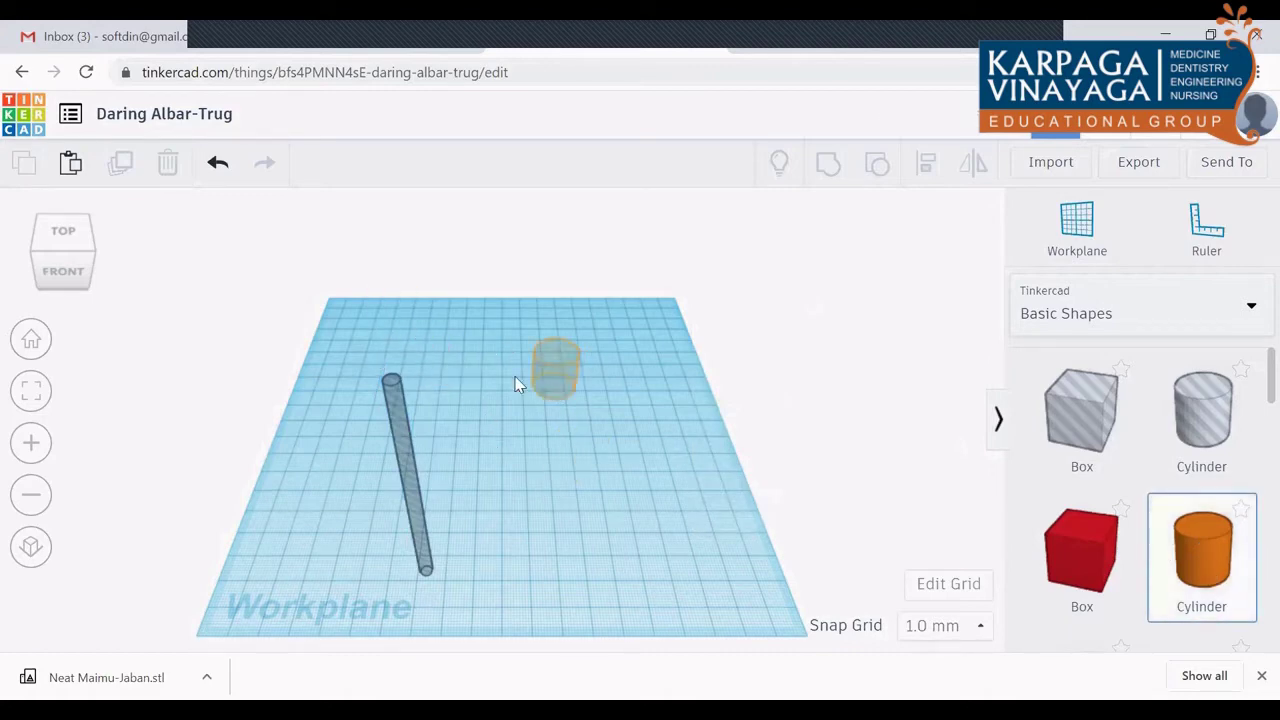
pyautogui.click(516, 385)
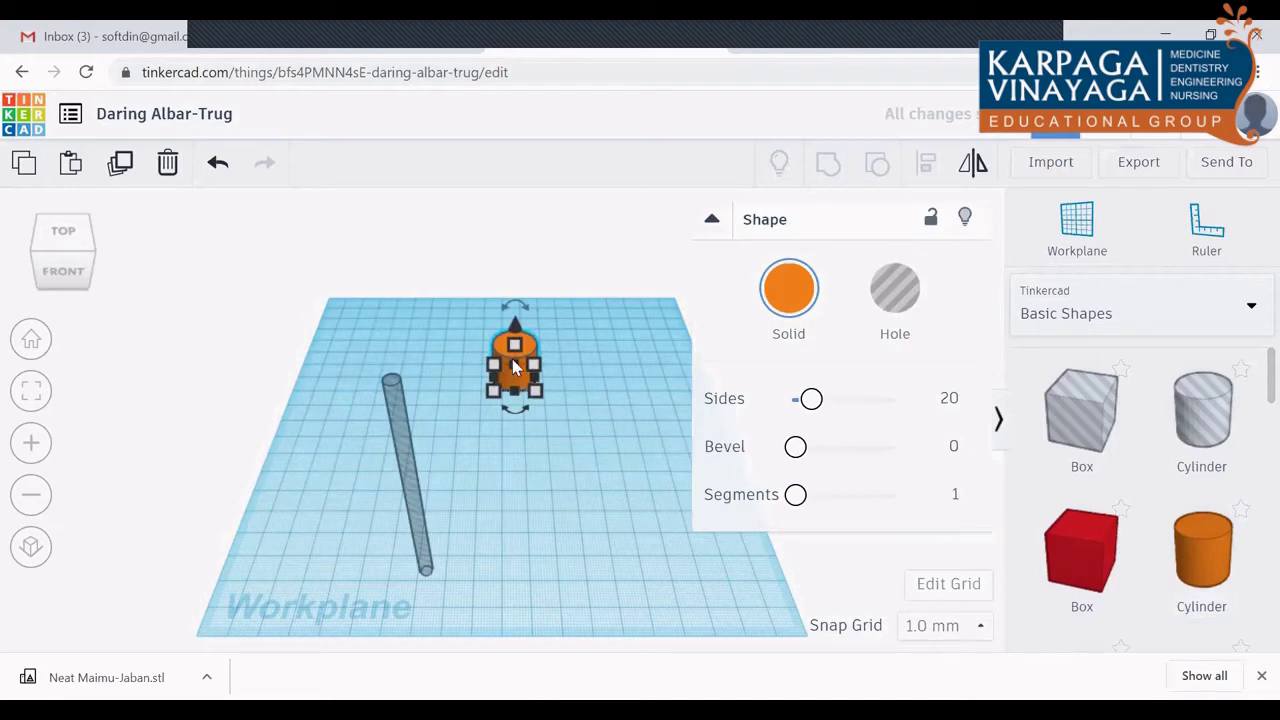
pyautogui.moveTo(514, 344)
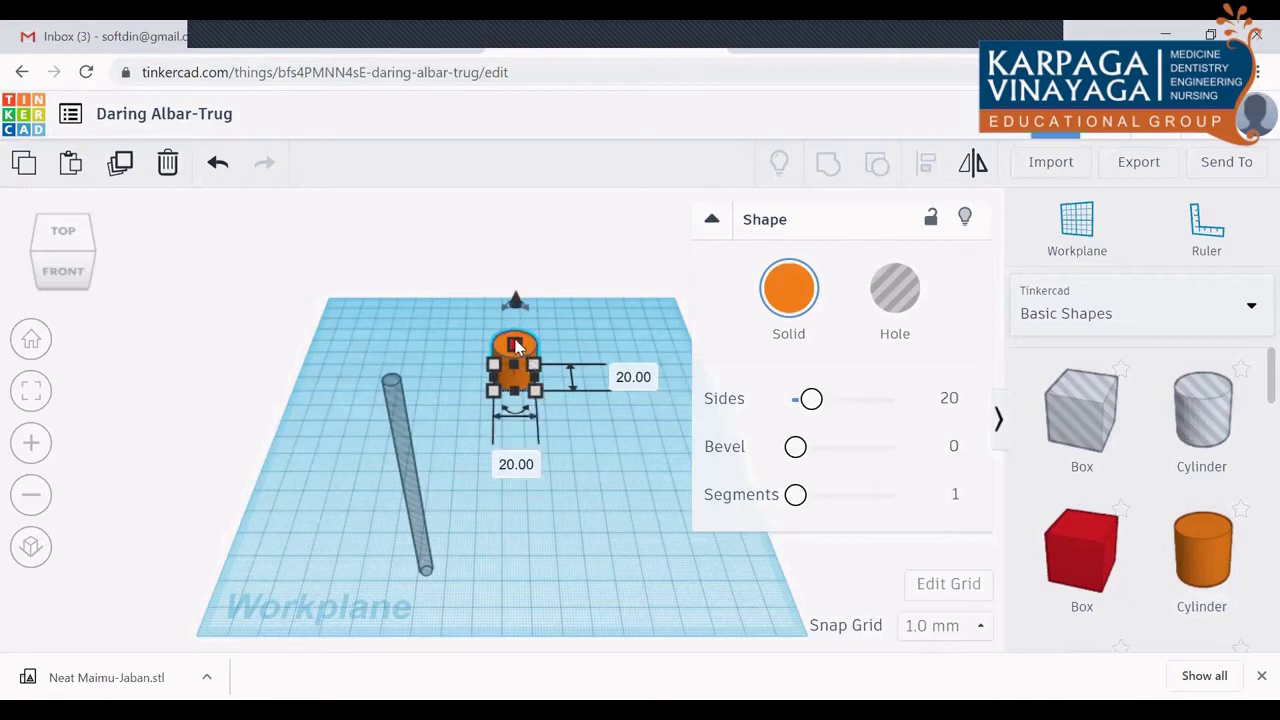
# Step: Raise the new cylinder to 90 mm tall and position it beside the rod
pyautogui.moveTo(514, 344); pyautogui.dragTo(508, 211)
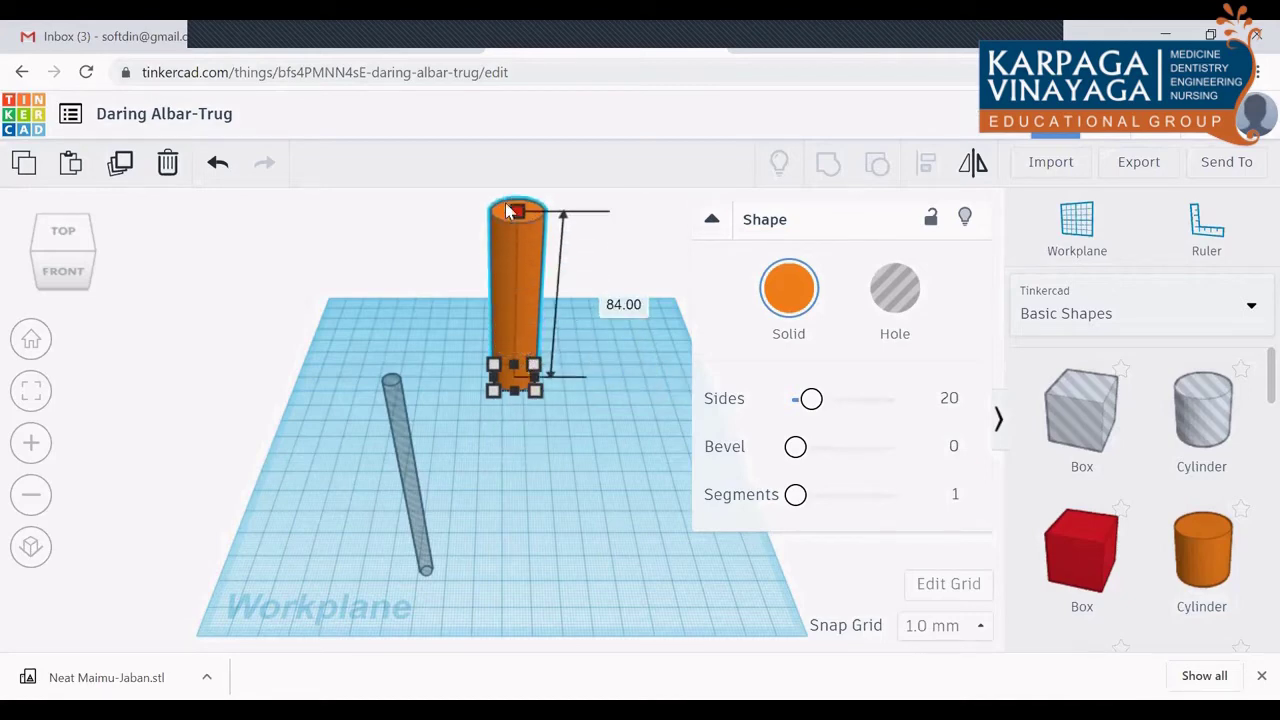
pyautogui.click(623, 304)
pyautogui.write('90')
pyautogui.press('Return')
pyautogui.moveTo(521, 244); pyautogui.dragTo(514, 330)
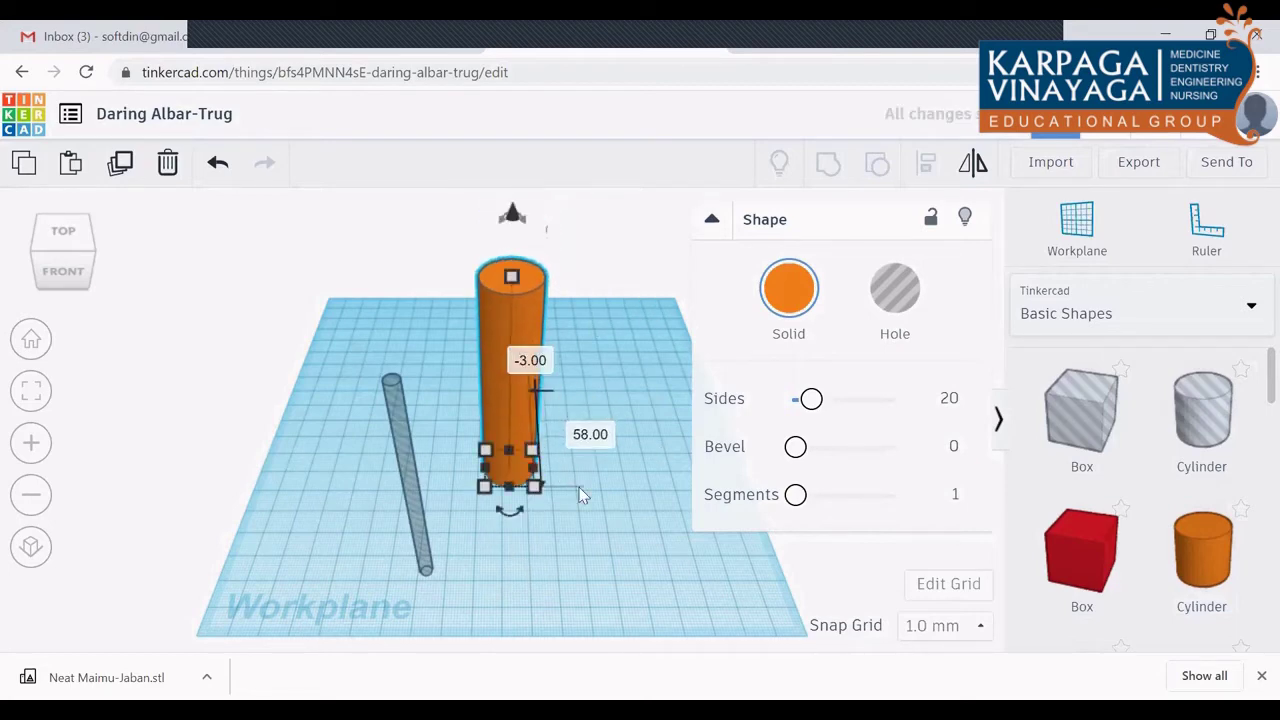
pyautogui.click(452, 535)
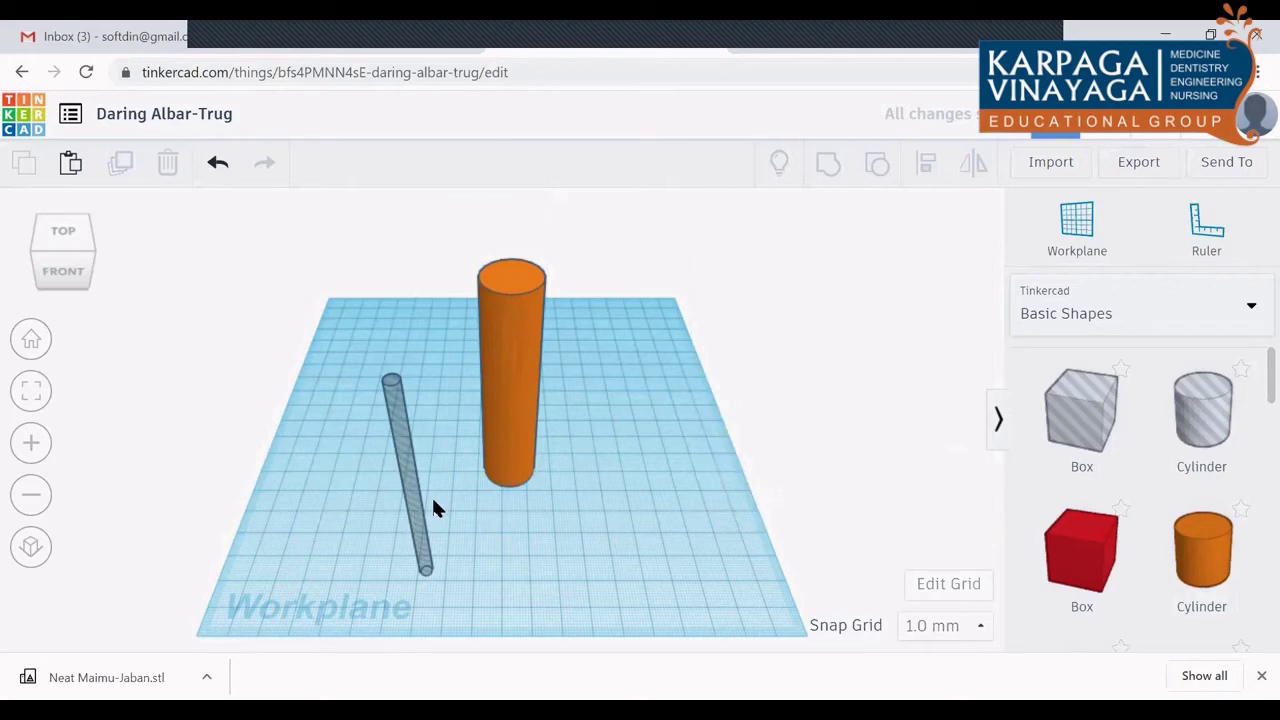
# Step: Slide the thin hole rod inside the tall orange cylinder, just at its edge
pyautogui.moveTo(428, 506); pyautogui.dragTo(510, 437)
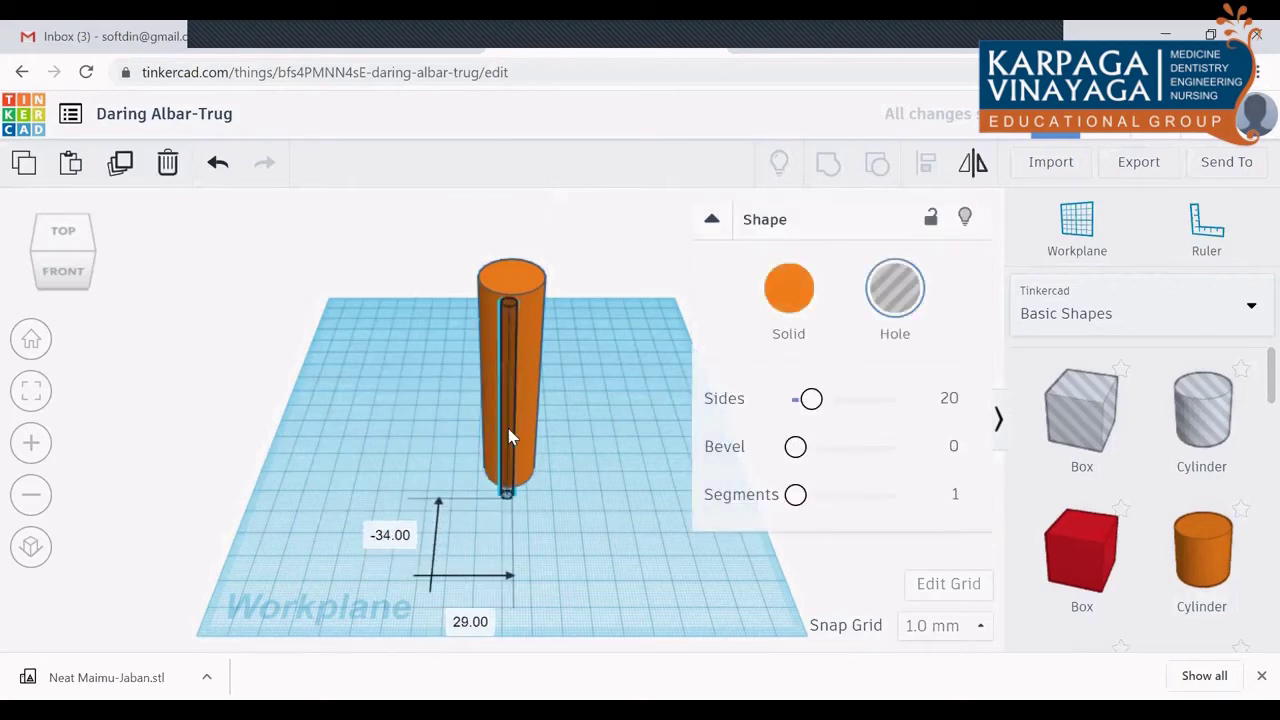
pyautogui.moveTo(509, 437); pyautogui.dragTo(513, 418)
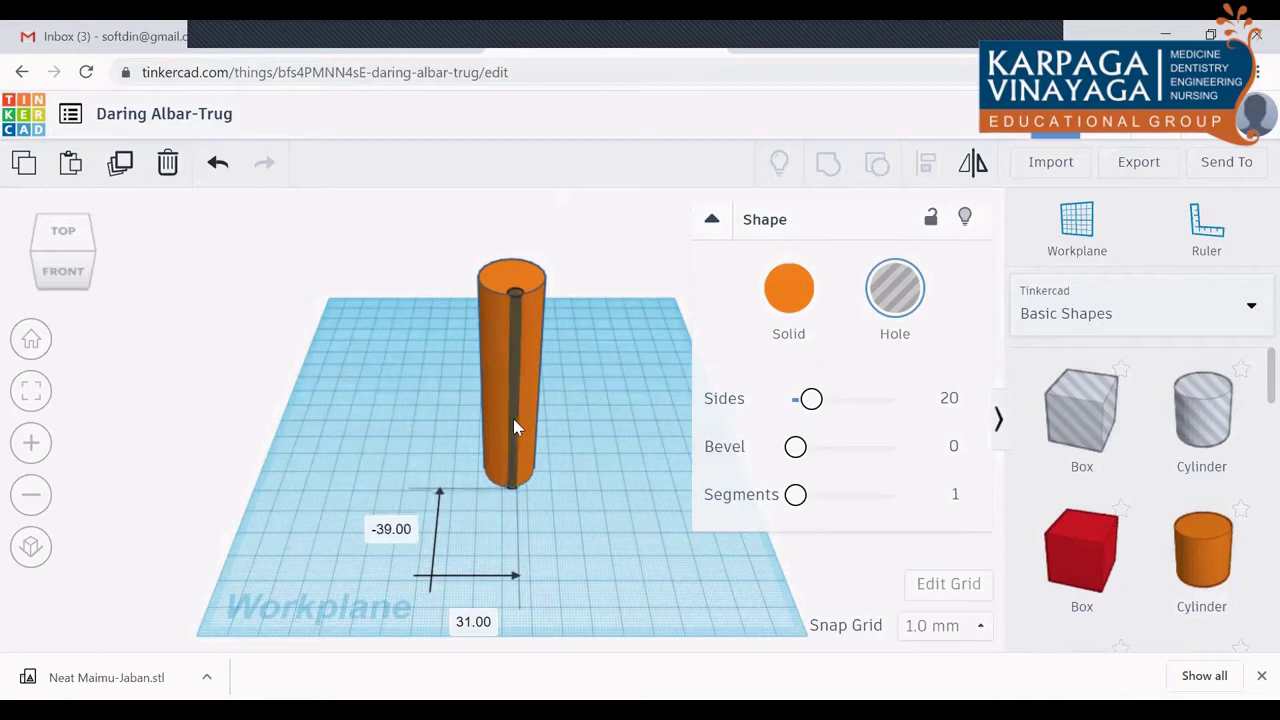
pyautogui.click(550, 483)
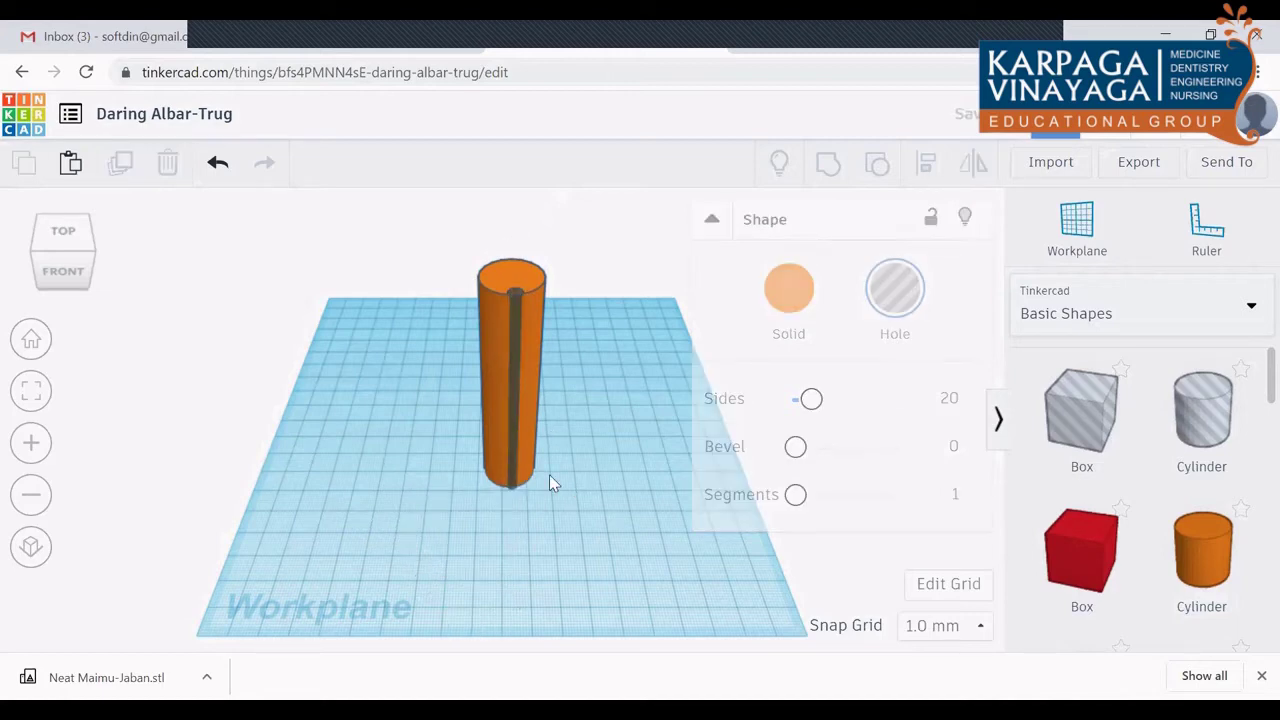
pyautogui.click(510, 440)
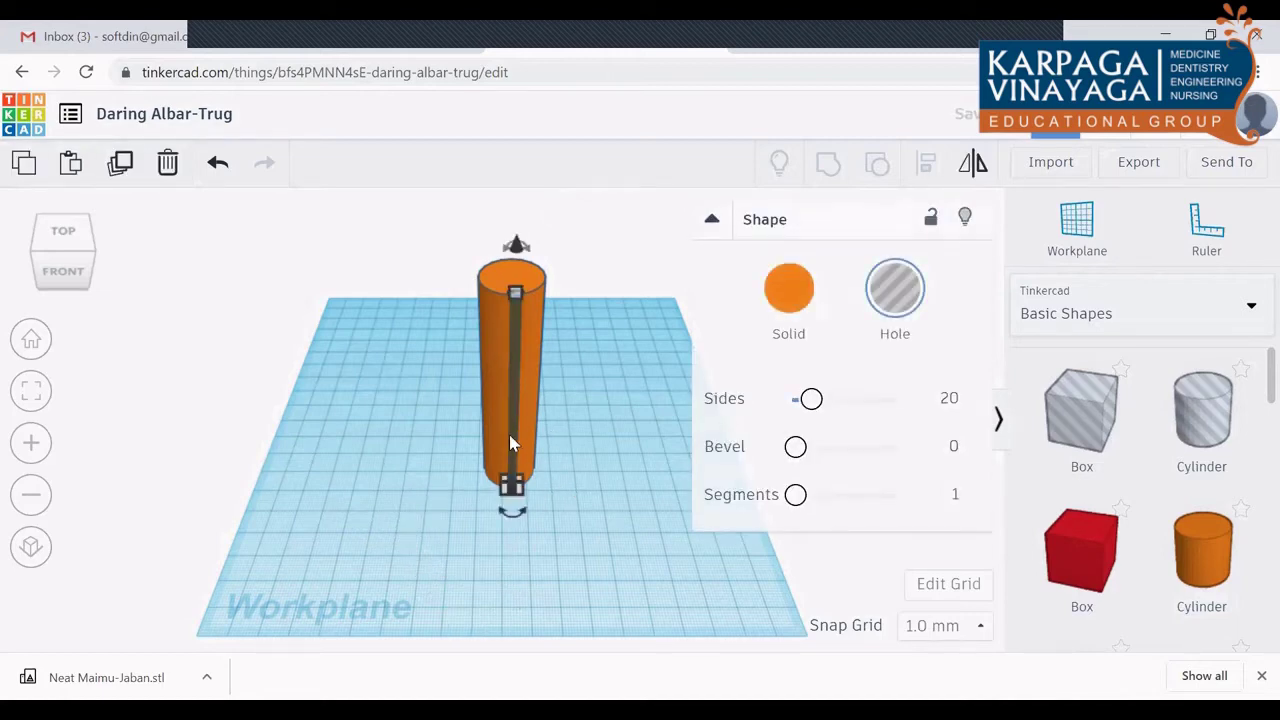
pyautogui.click(147, 232)
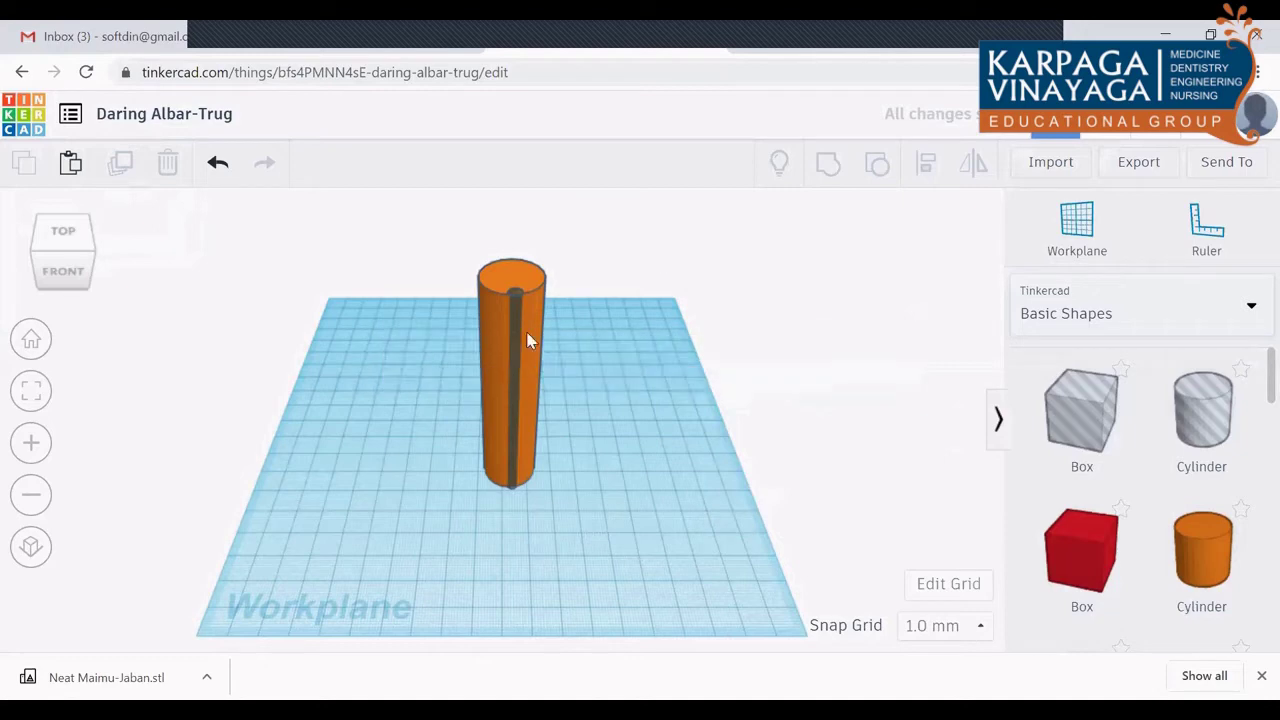
pyautogui.click(513, 345)
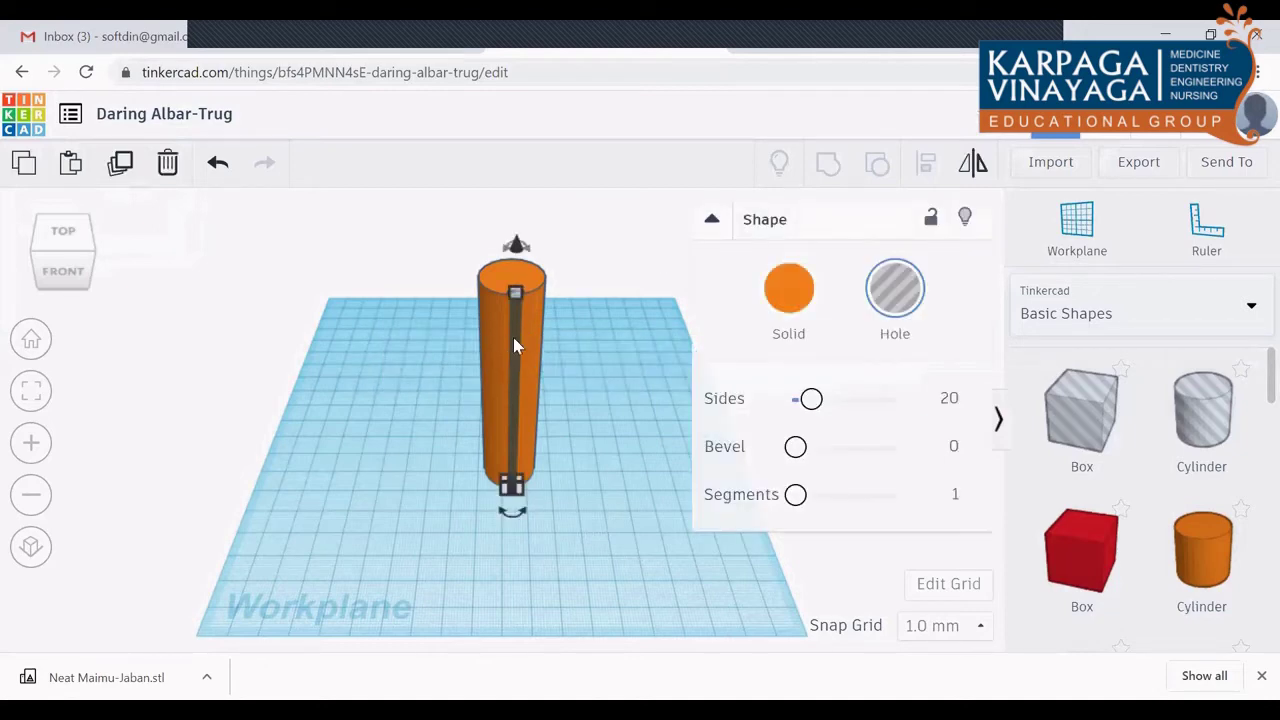
pyautogui.click(513, 338)
pyautogui.moveTo(513, 338); pyautogui.dragTo(532, 336)
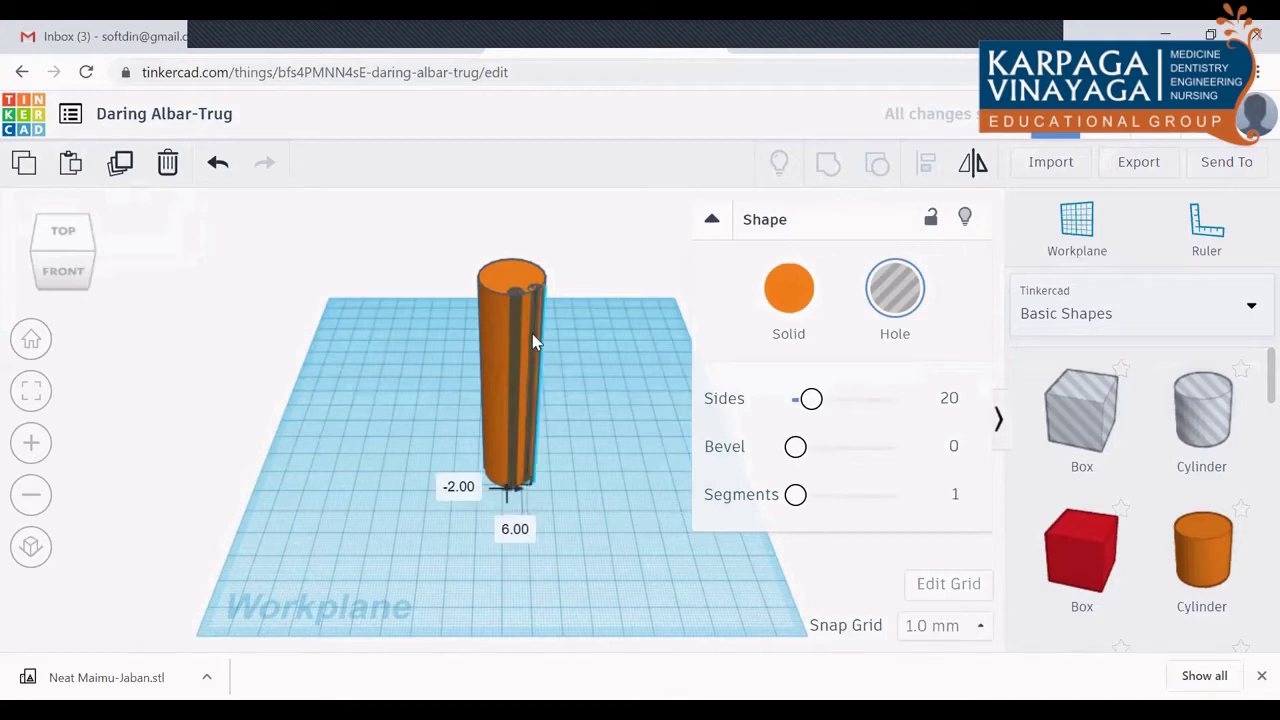
pyautogui.click(596, 383)
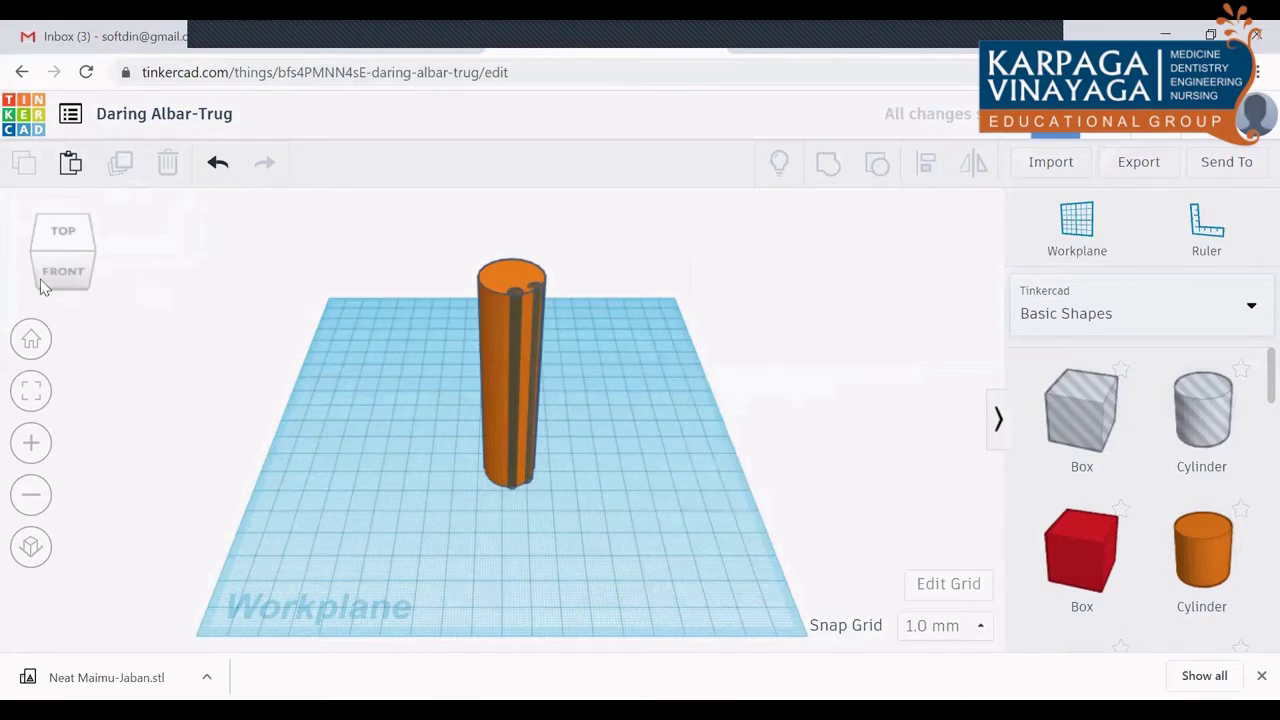
# Step: Slide two hole rods along the pillar's edge from angled views
pyautogui.moveTo(52, 280); pyautogui.dragTo(38, 272)
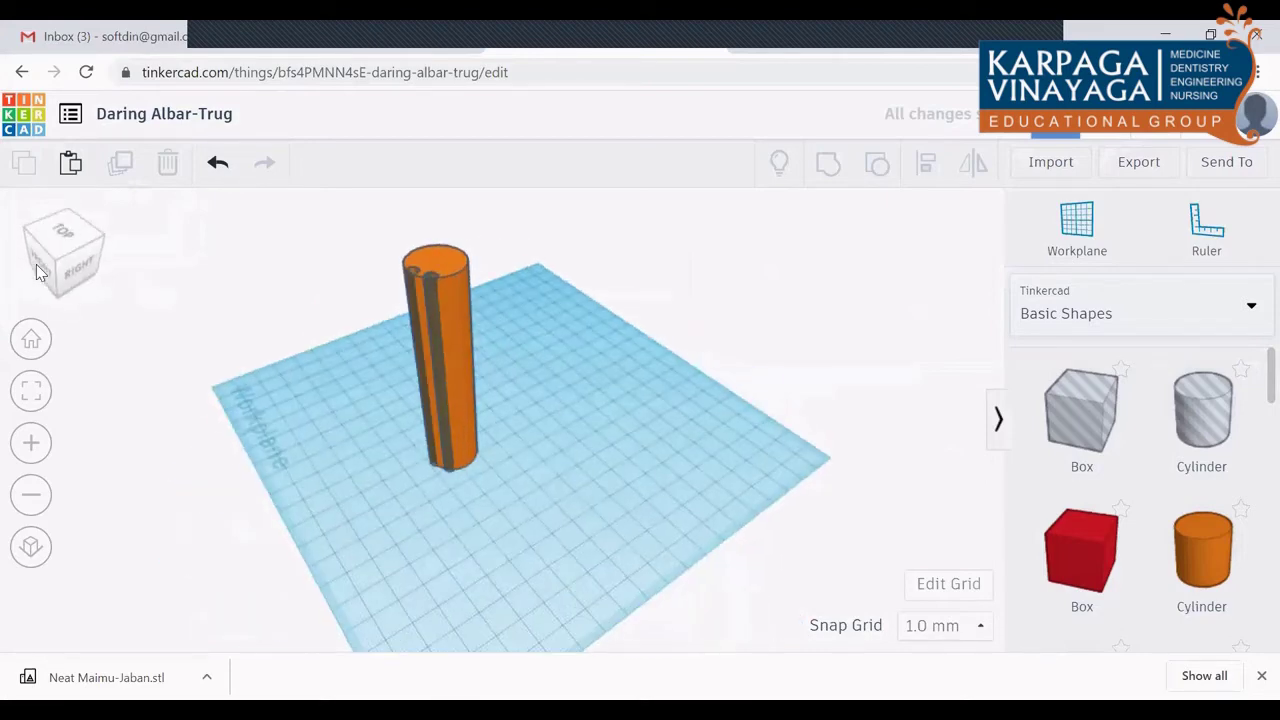
pyautogui.click(437, 393)
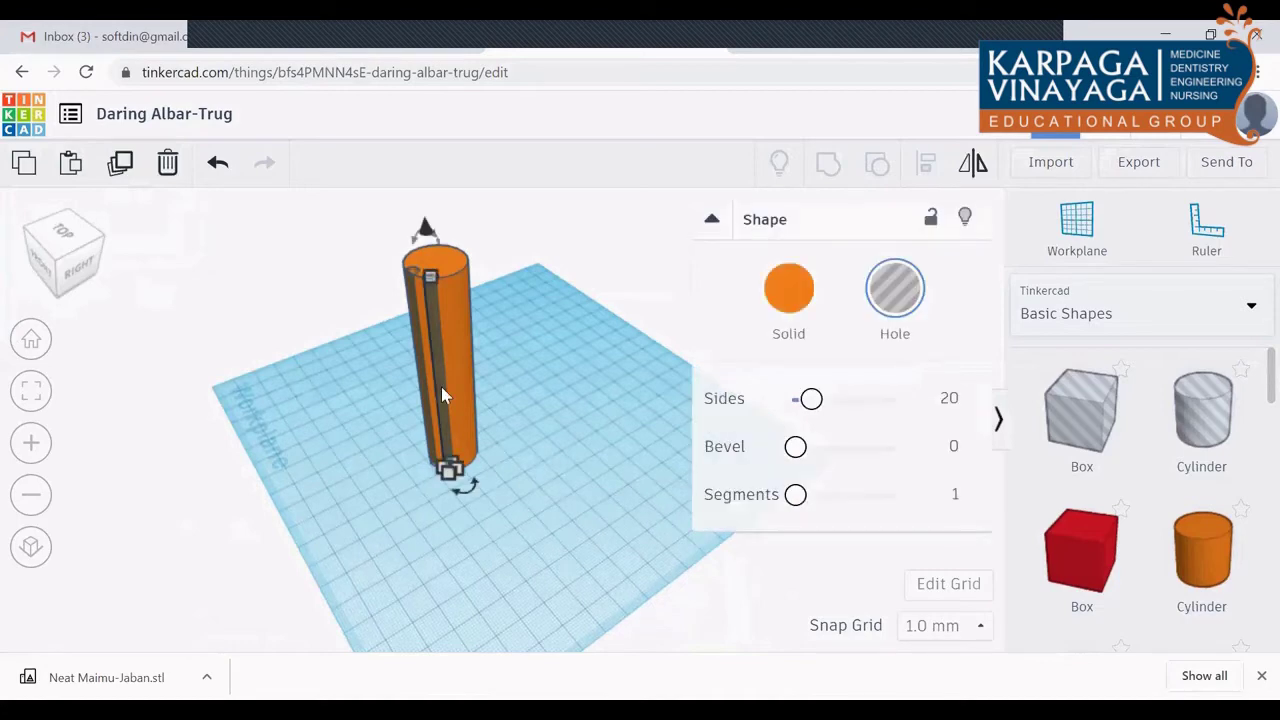
pyautogui.moveTo(442, 392); pyautogui.dragTo(466, 390)
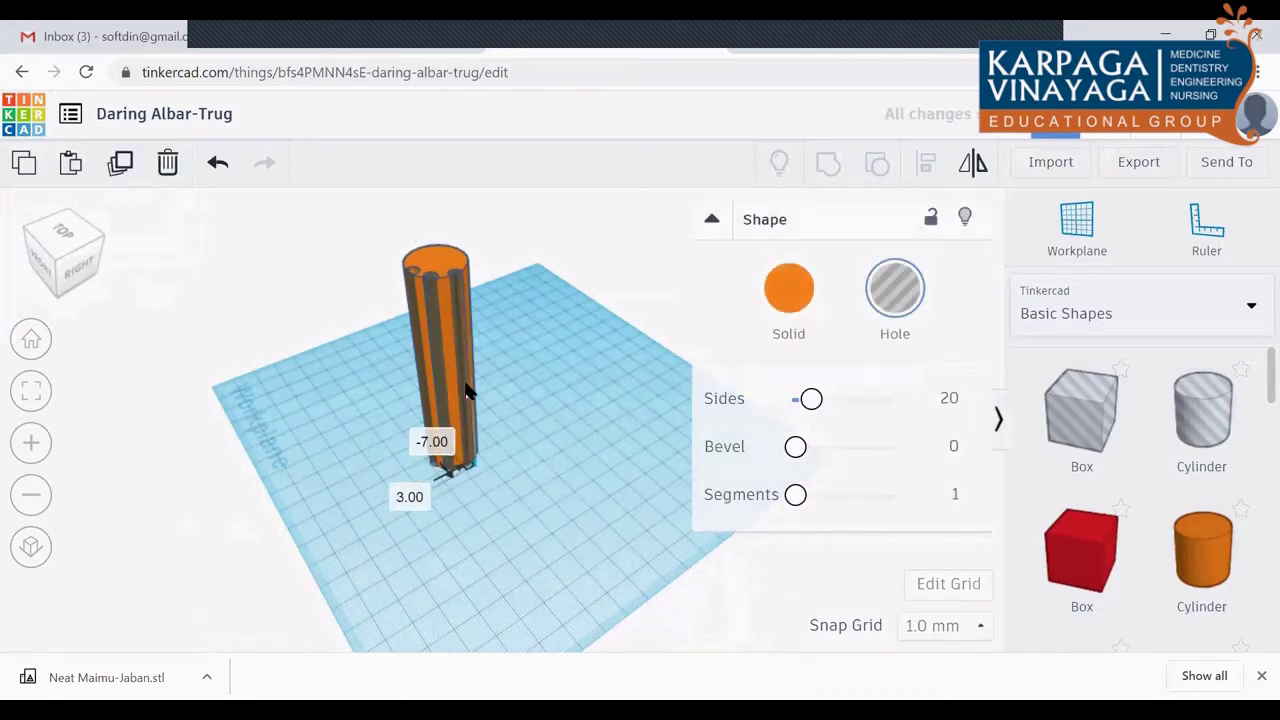
pyautogui.click(606, 265)
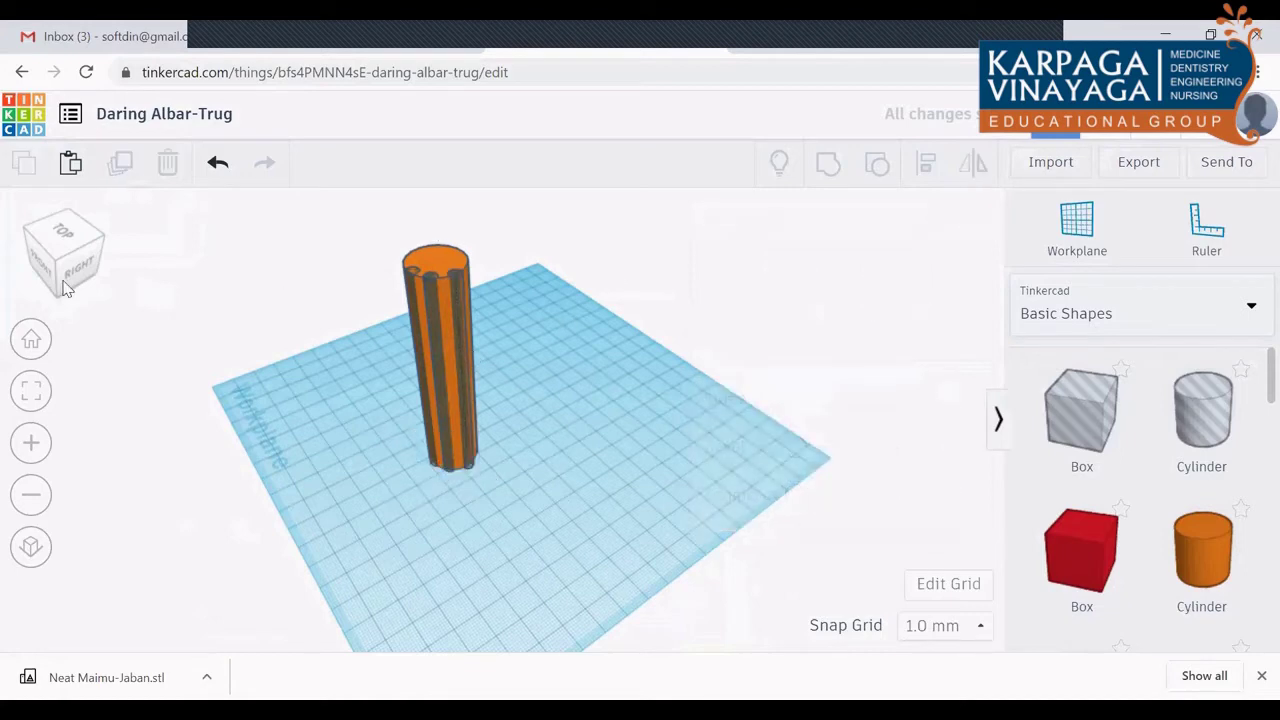
pyautogui.moveTo(62, 278); pyautogui.dragTo(46, 279)
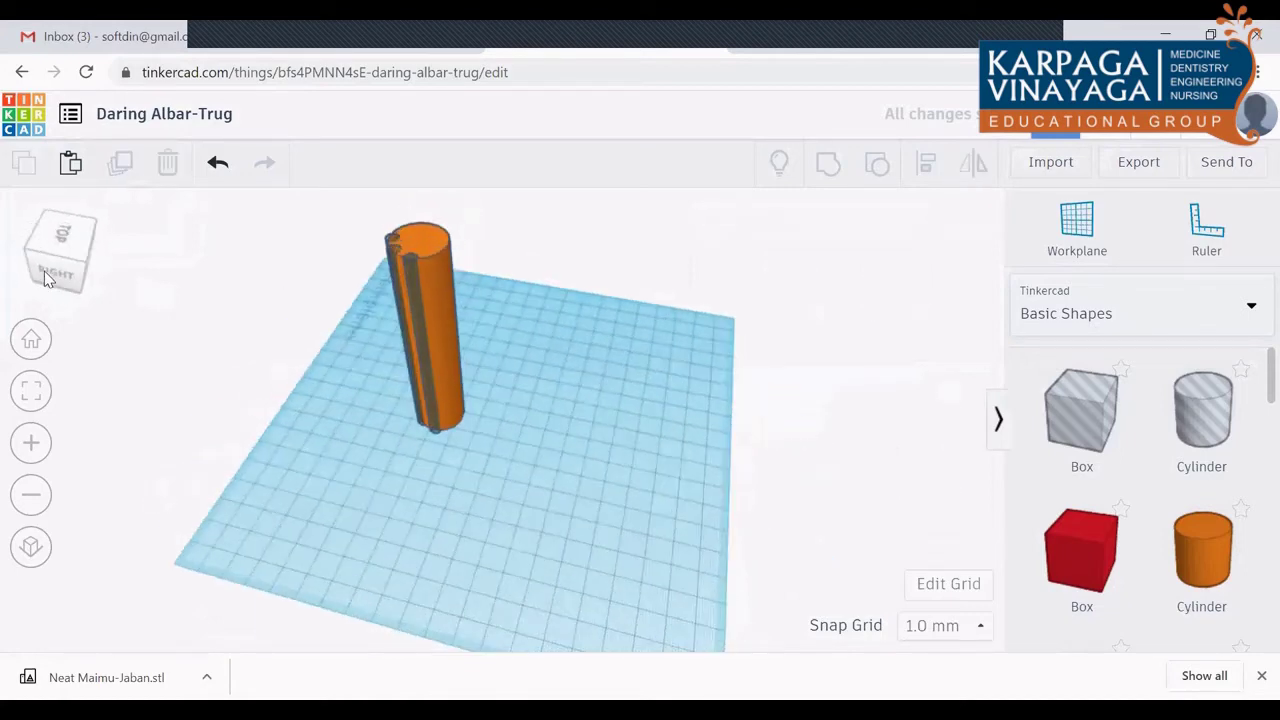
pyautogui.click(420, 331)
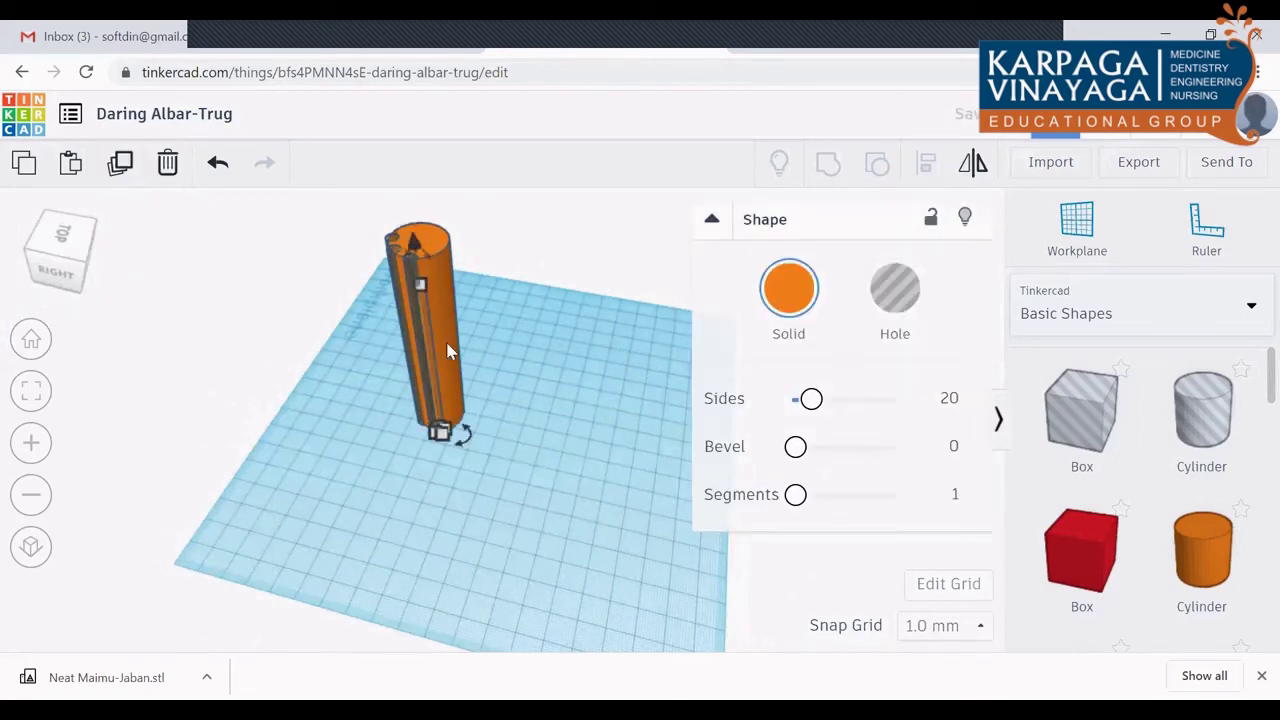
pyautogui.moveTo(420, 340); pyautogui.dragTo(447, 348)
pyautogui.hotkey('ctrl', 'z')
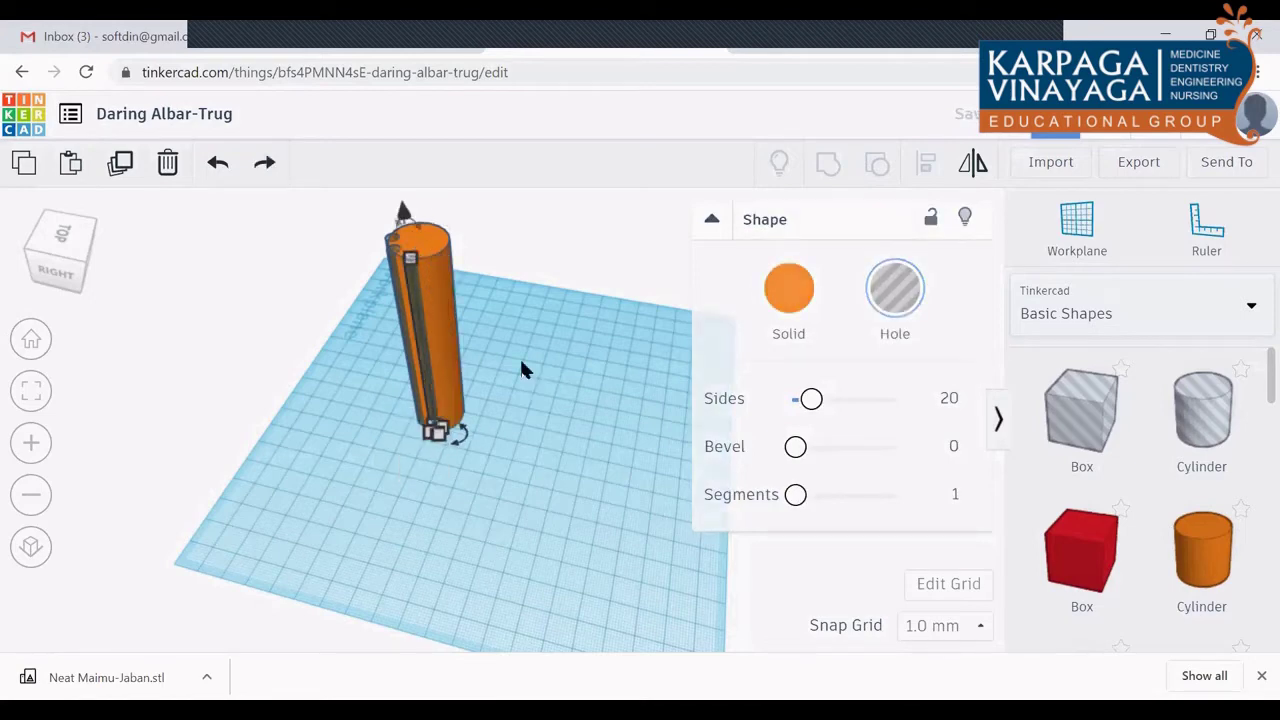
pyautogui.moveTo(418, 320); pyautogui.dragTo(437, 309)
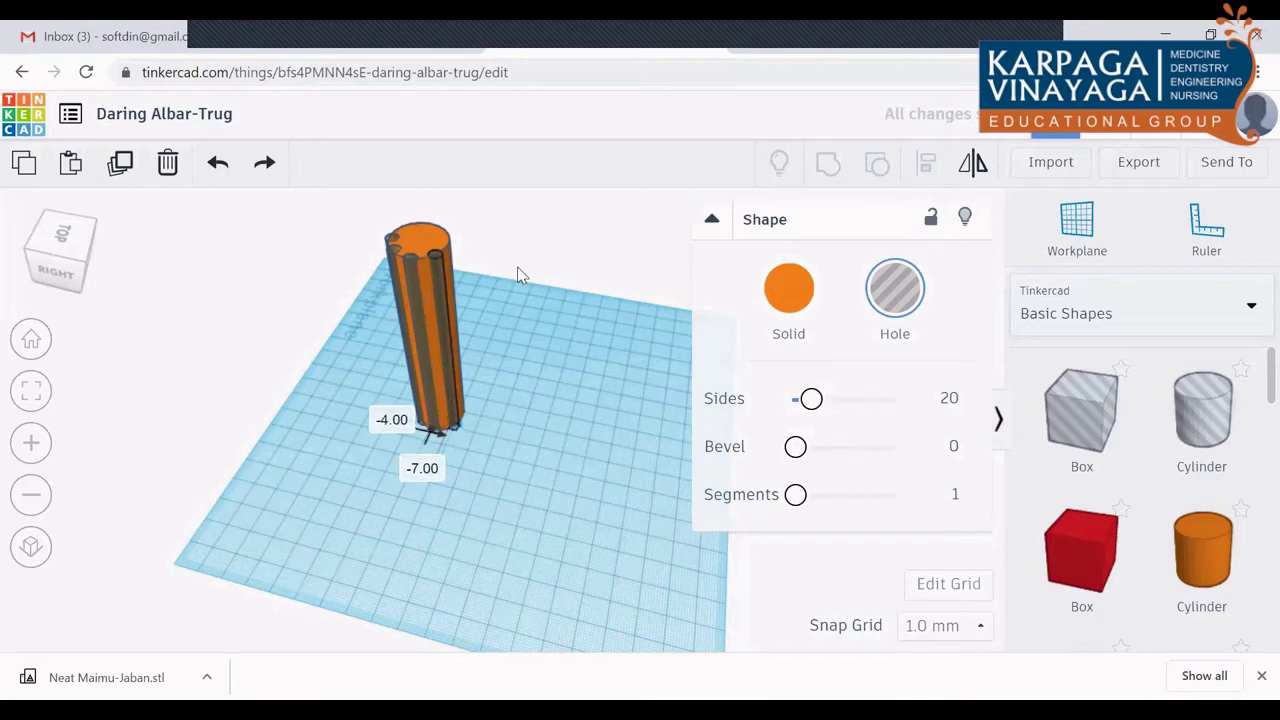
pyautogui.click(300, 291)
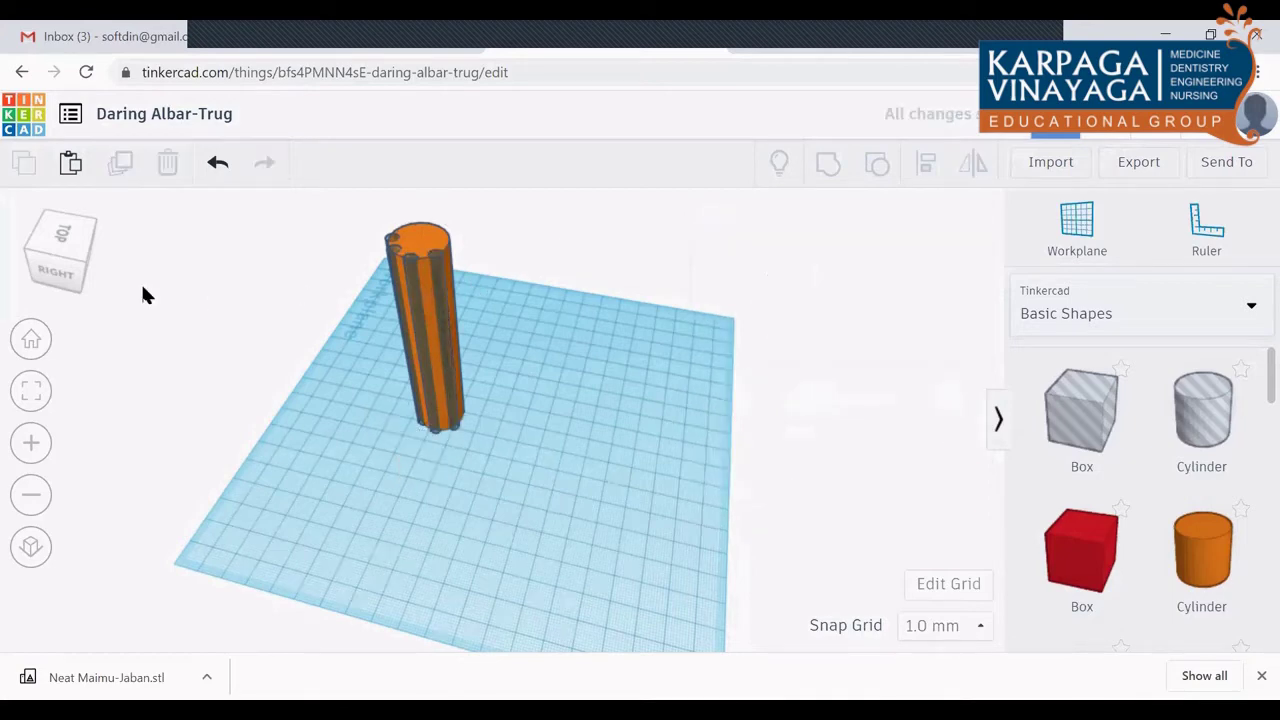
# Step: From the back, reposition two more hole rods, undoing an accidental pillar move
pyautogui.click(62, 266)
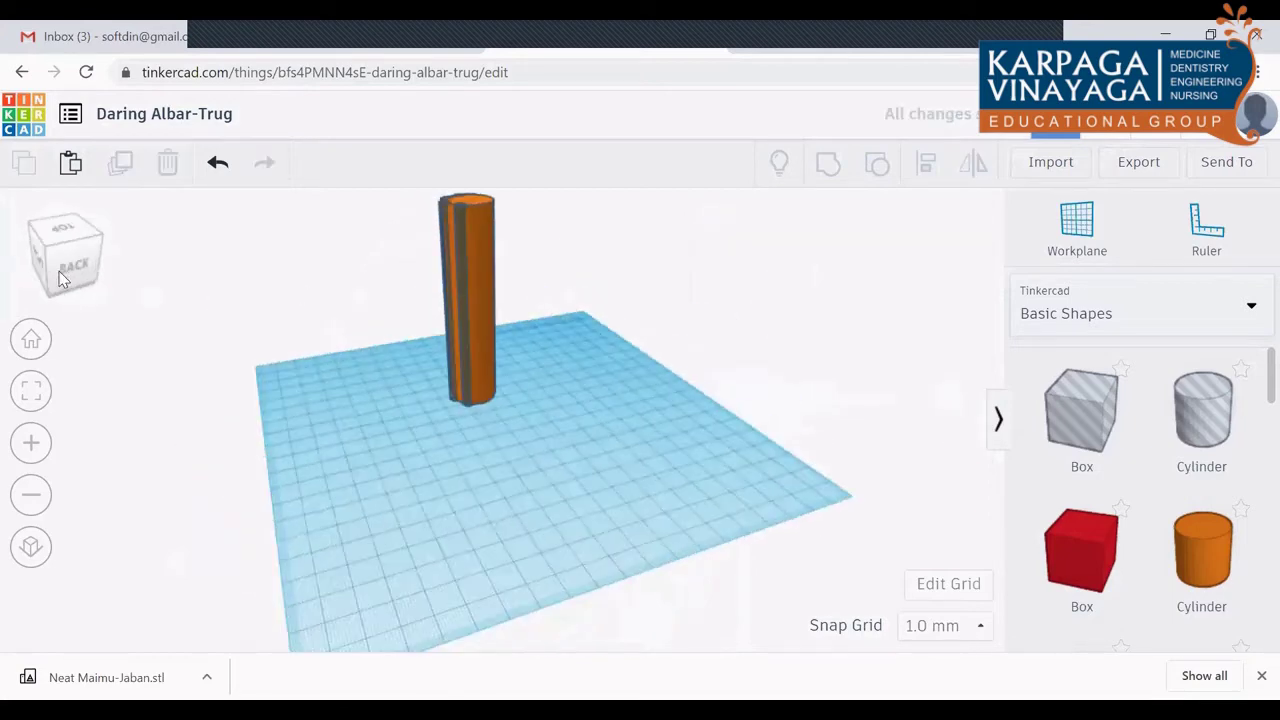
pyautogui.click(464, 302)
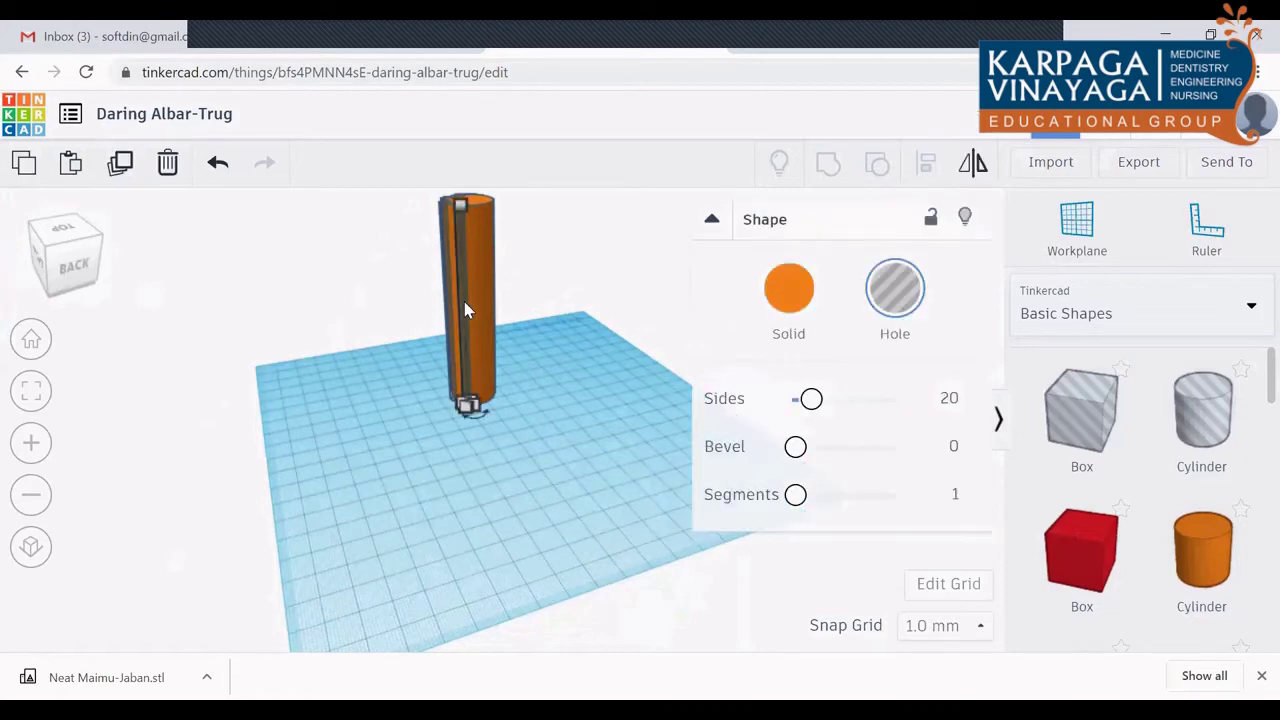
pyautogui.moveTo(464, 310); pyautogui.dragTo(486, 310)
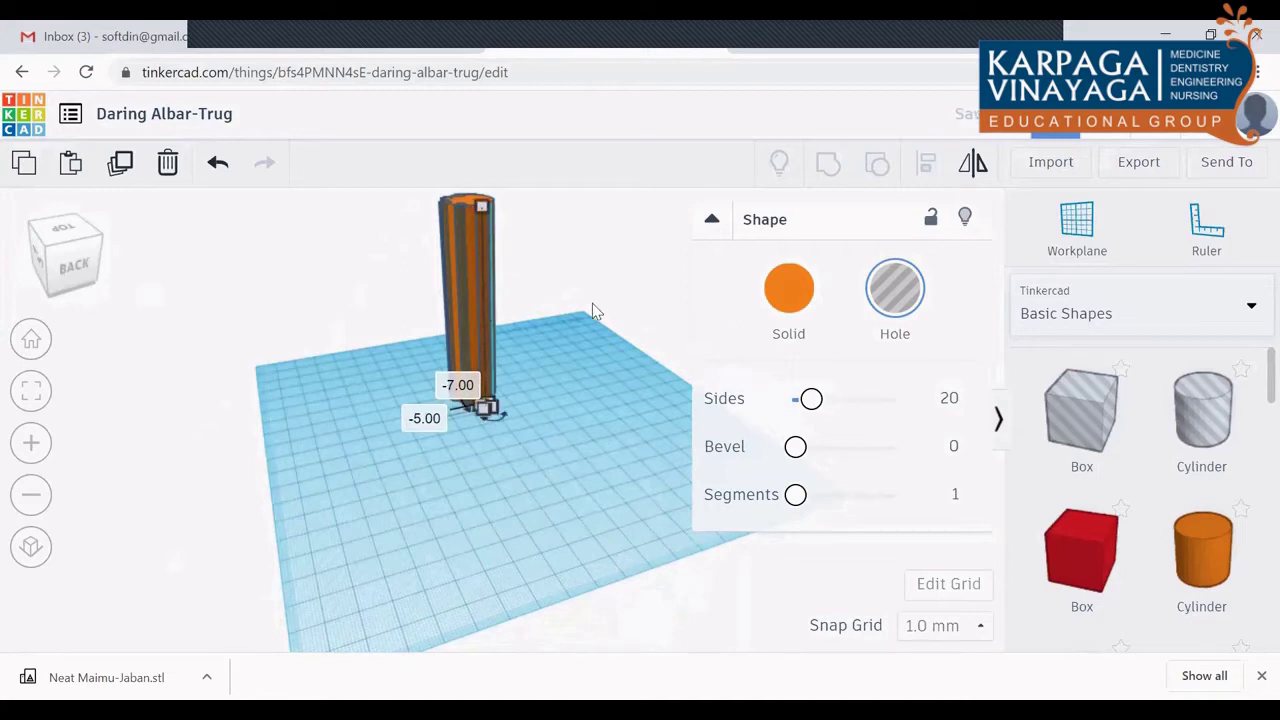
pyautogui.click(300, 325)
pyautogui.moveTo(97, 266)
pyautogui.mouseDown()
pyautogui.moveTo(68, 259)
pyautogui.moveTo(86, 271)
pyautogui.mouseUp()
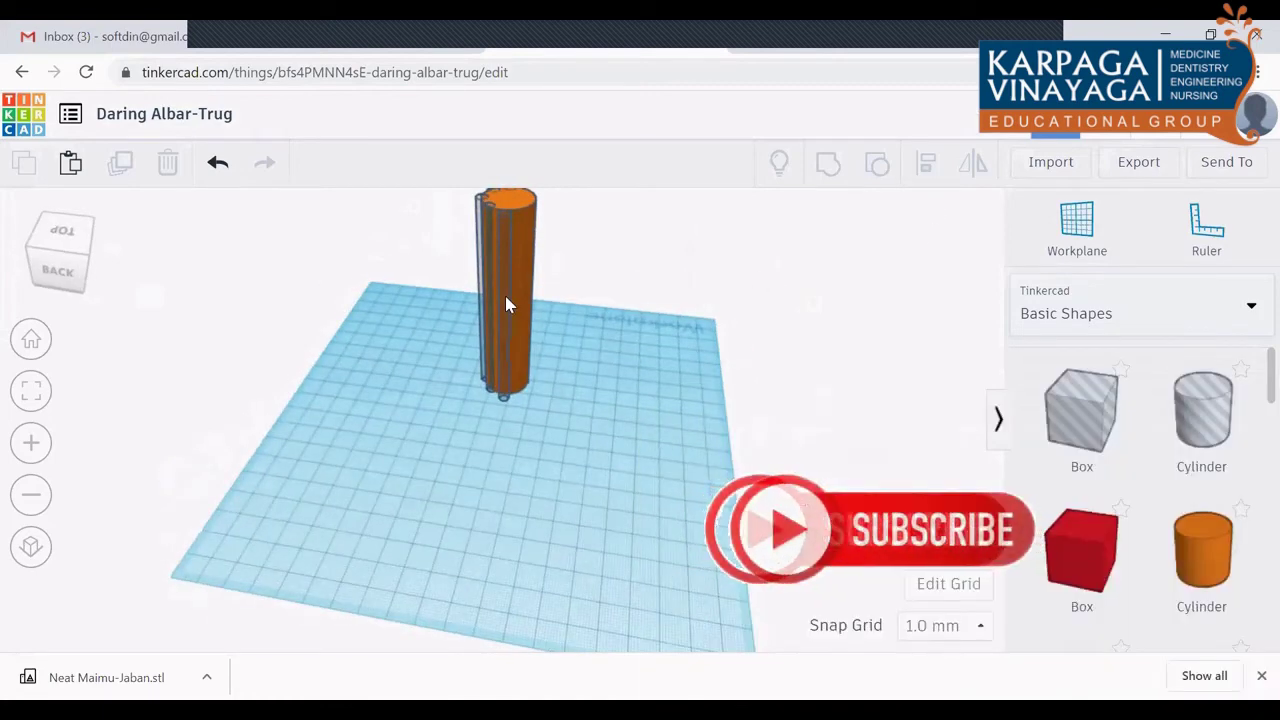
pyautogui.click(506, 302)
pyautogui.moveTo(507, 304); pyautogui.dragTo(527, 295)
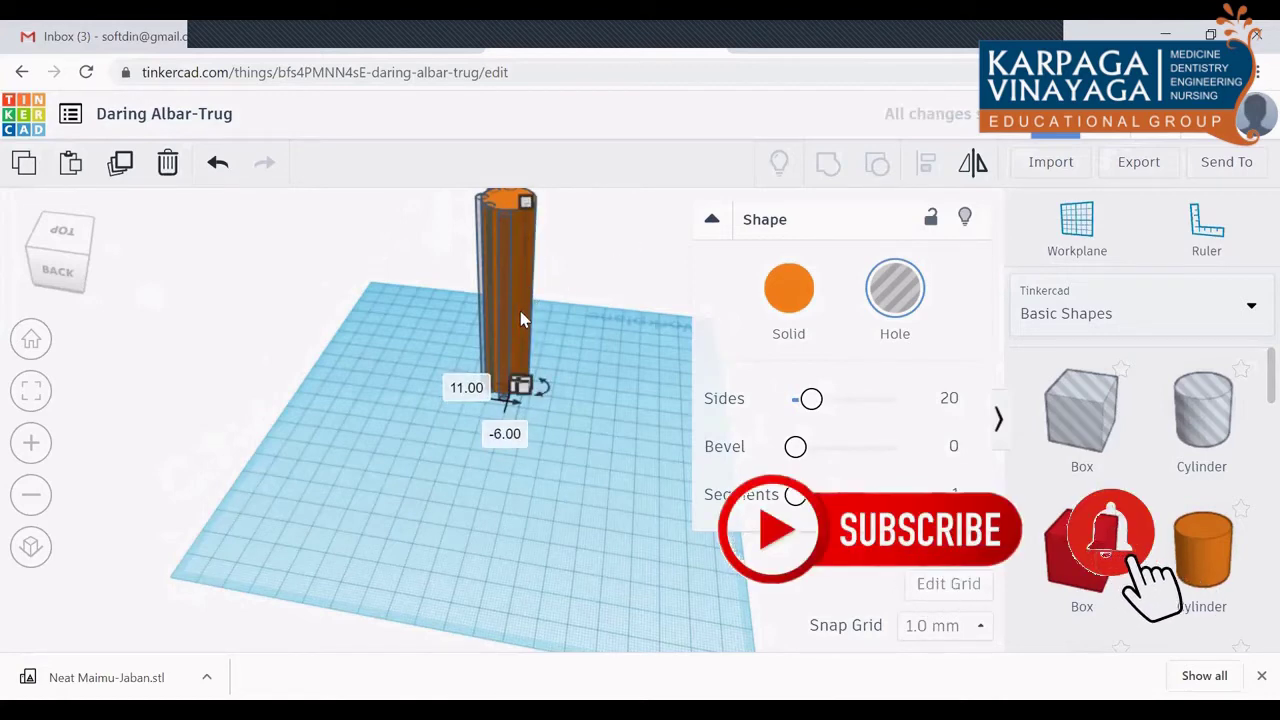
pyautogui.moveTo(532, 322); pyautogui.dragTo(535, 326)
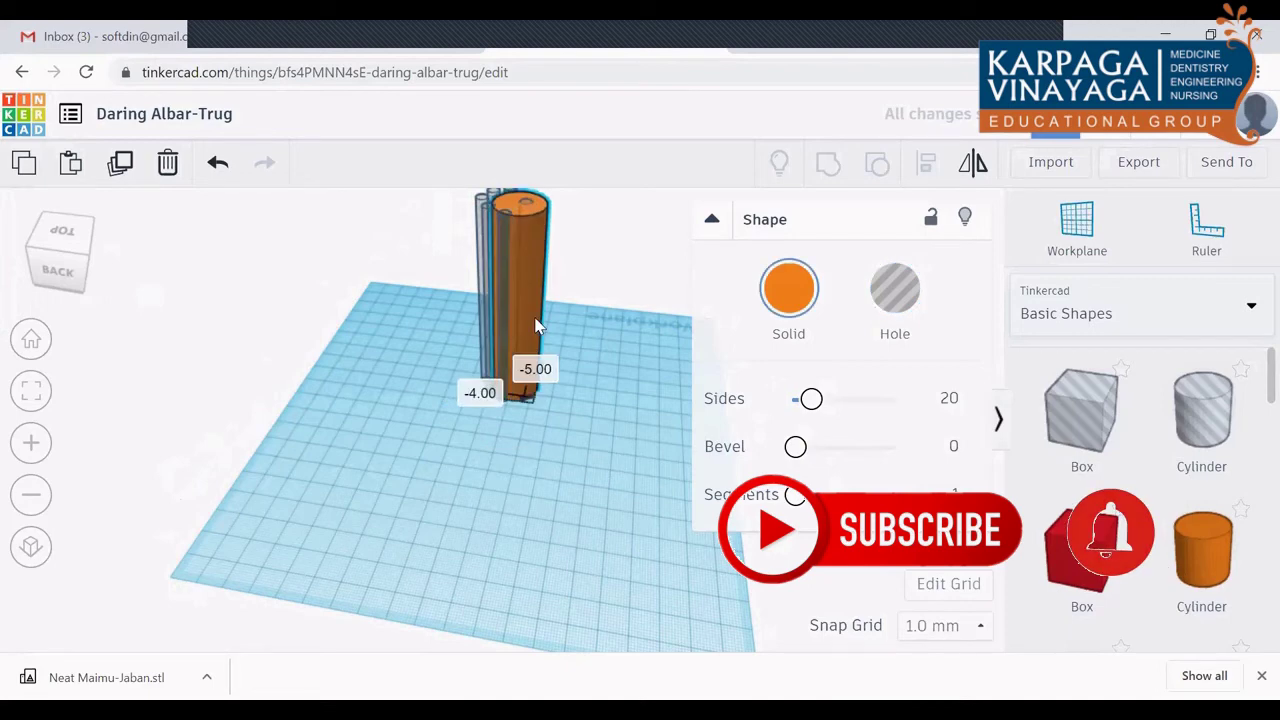
pyautogui.hotkey('ctrl', 'z')
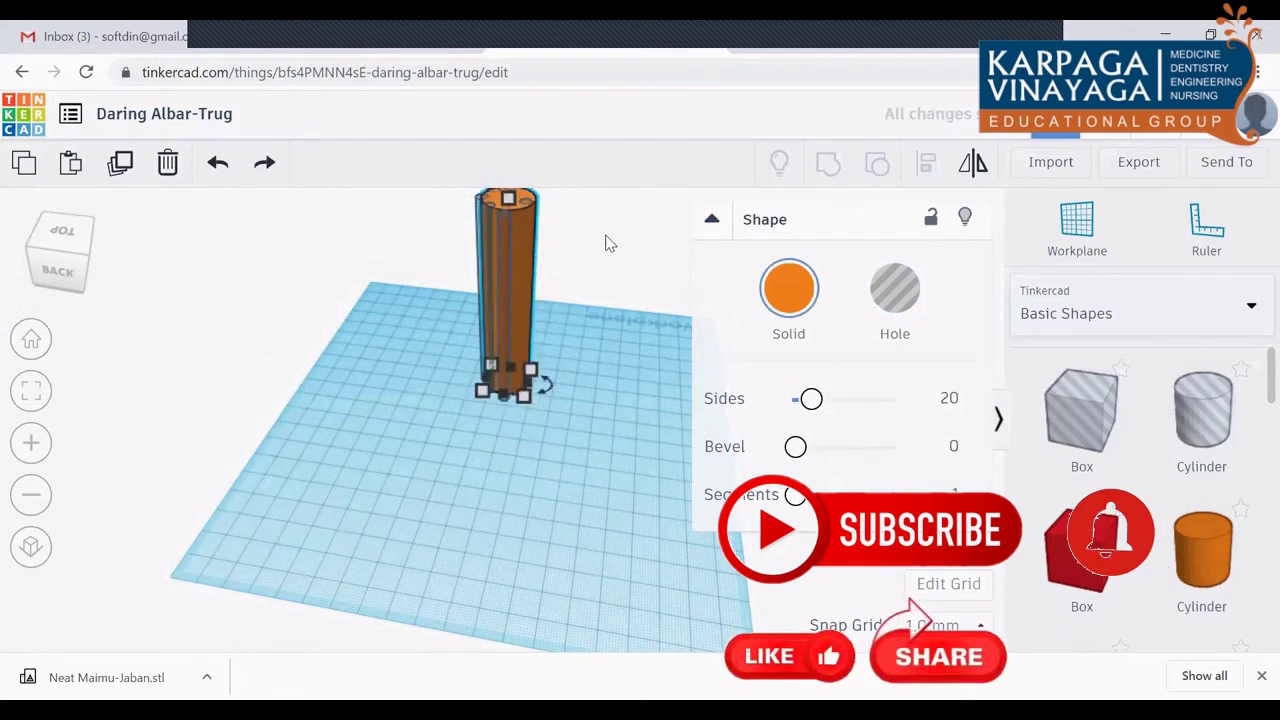
# Step: Pick out a hole rod at the pillar's edge and nudge it 3 mm left
pyautogui.click(522, 375)
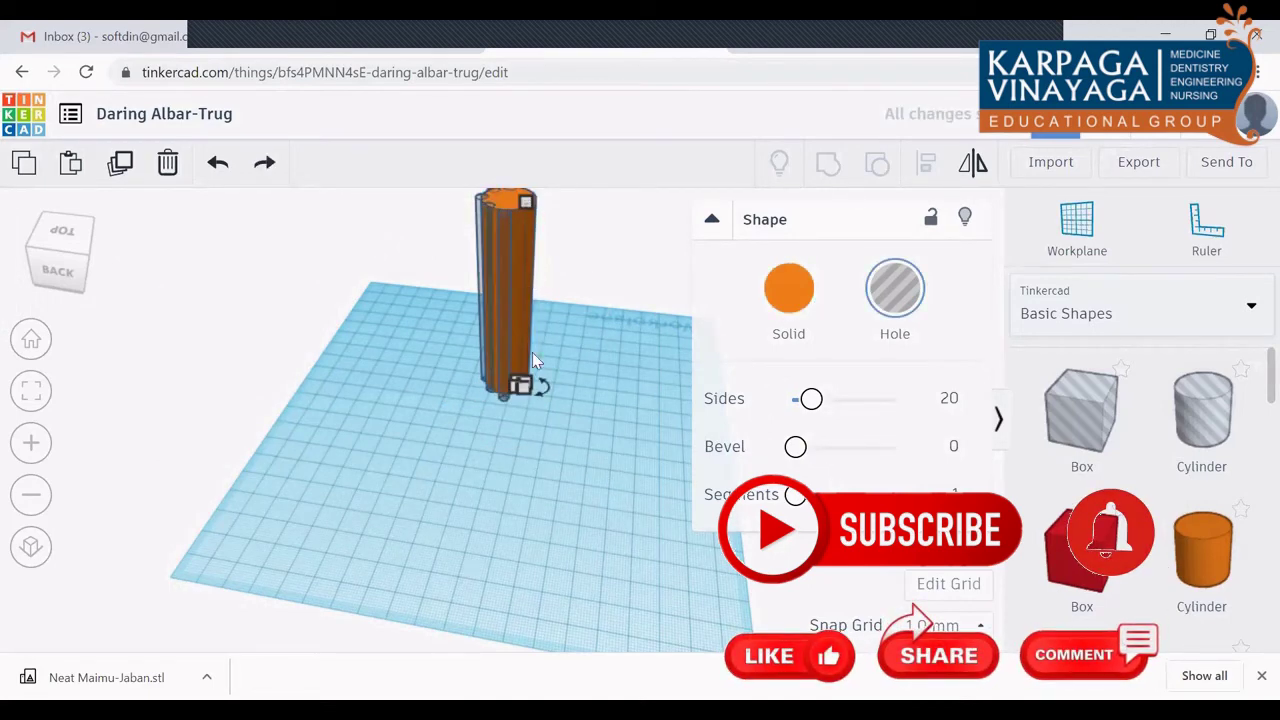
pyautogui.click(531, 297)
pyautogui.click(538, 295)
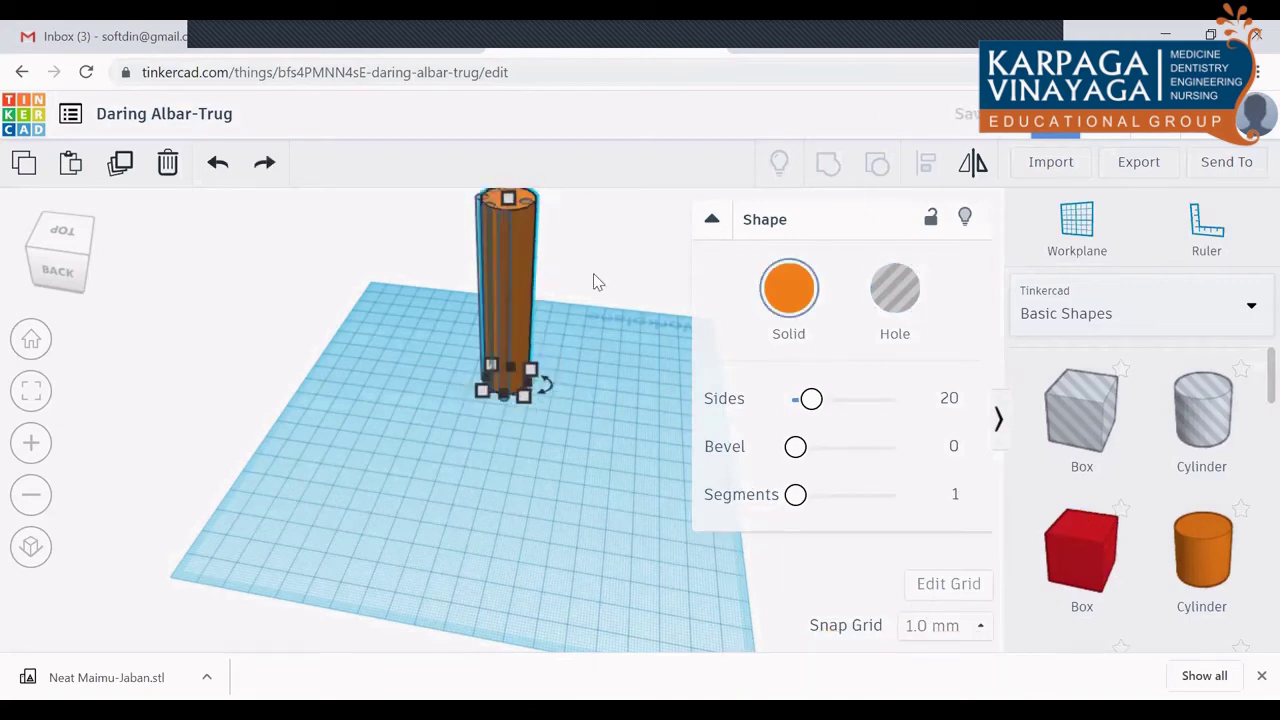
pyautogui.click(580, 275)
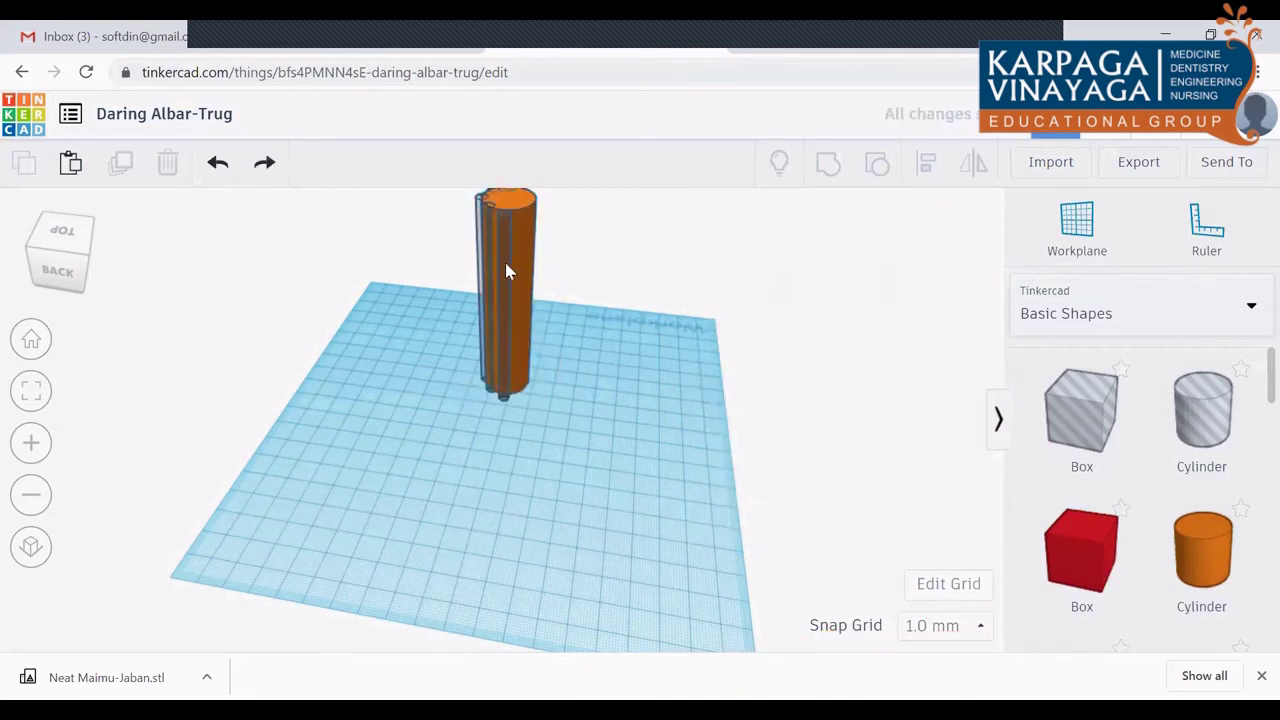
pyautogui.click(526, 266)
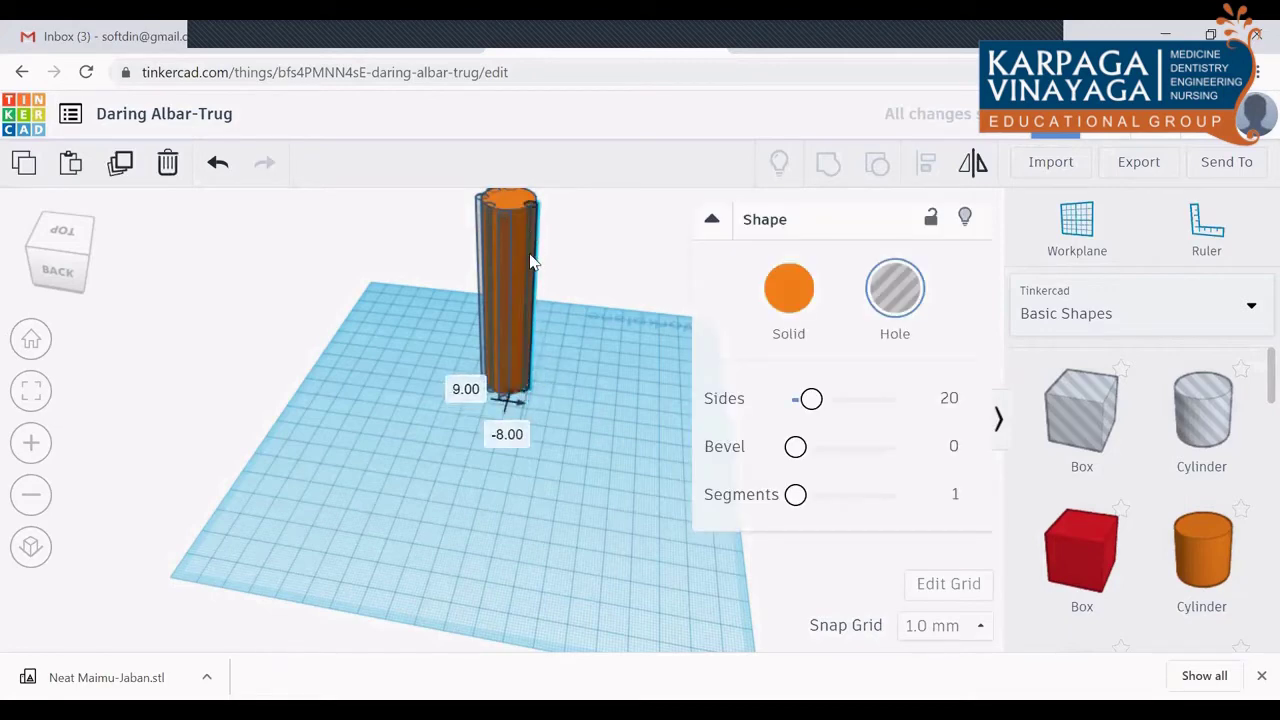
pyautogui.press('Left')
pyautogui.press('Left')
pyautogui.press('Left')
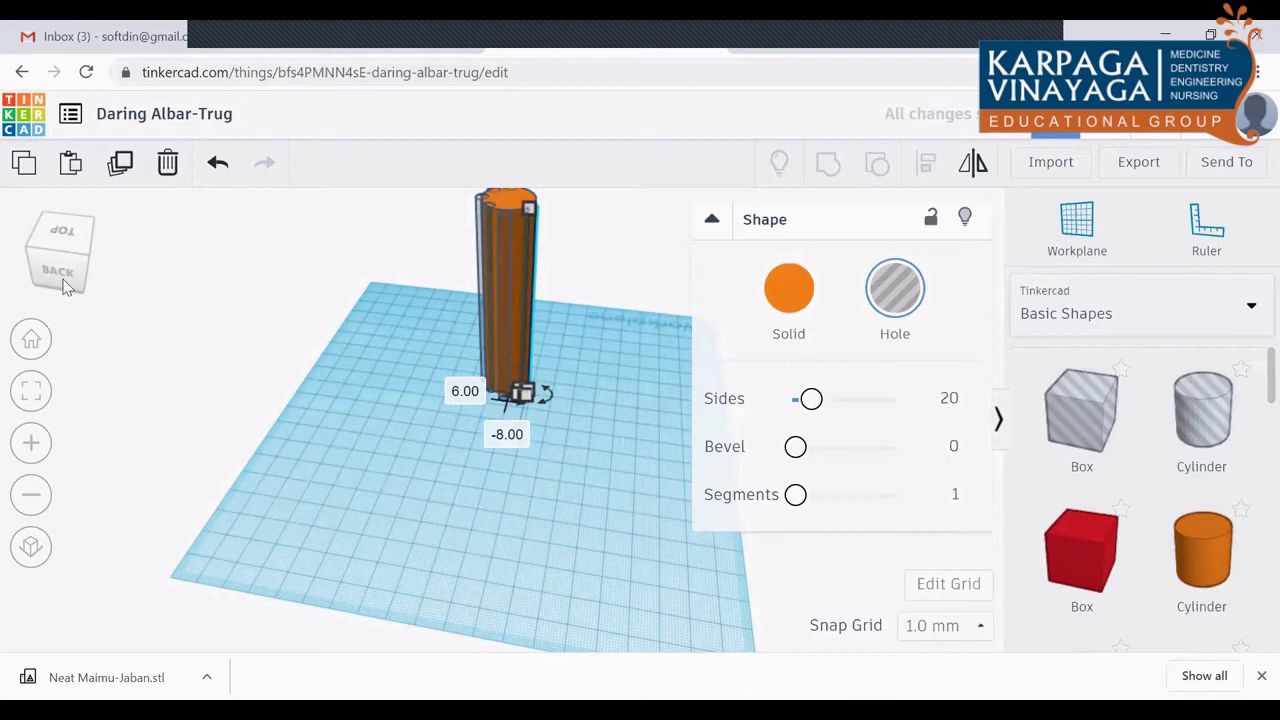
pyautogui.moveTo(62, 287); pyautogui.dragTo(20, 291)
pyautogui.click(20, 291)
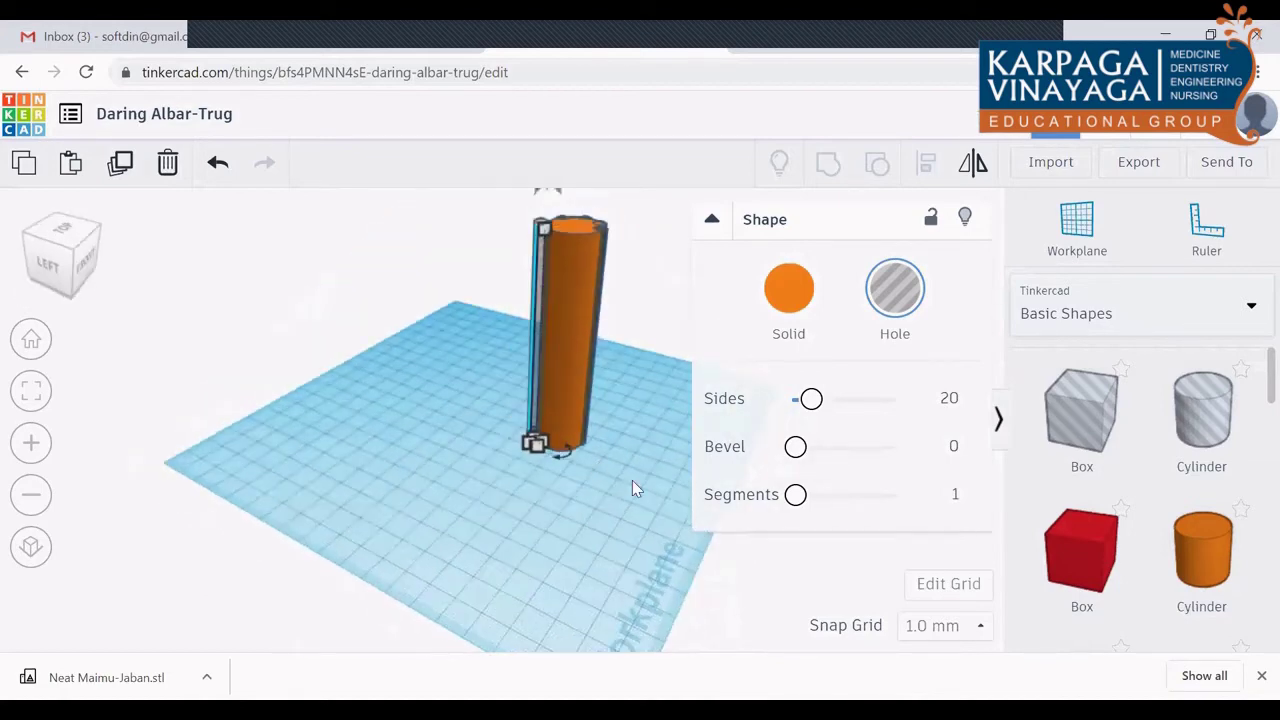
pyautogui.click(308, 334)
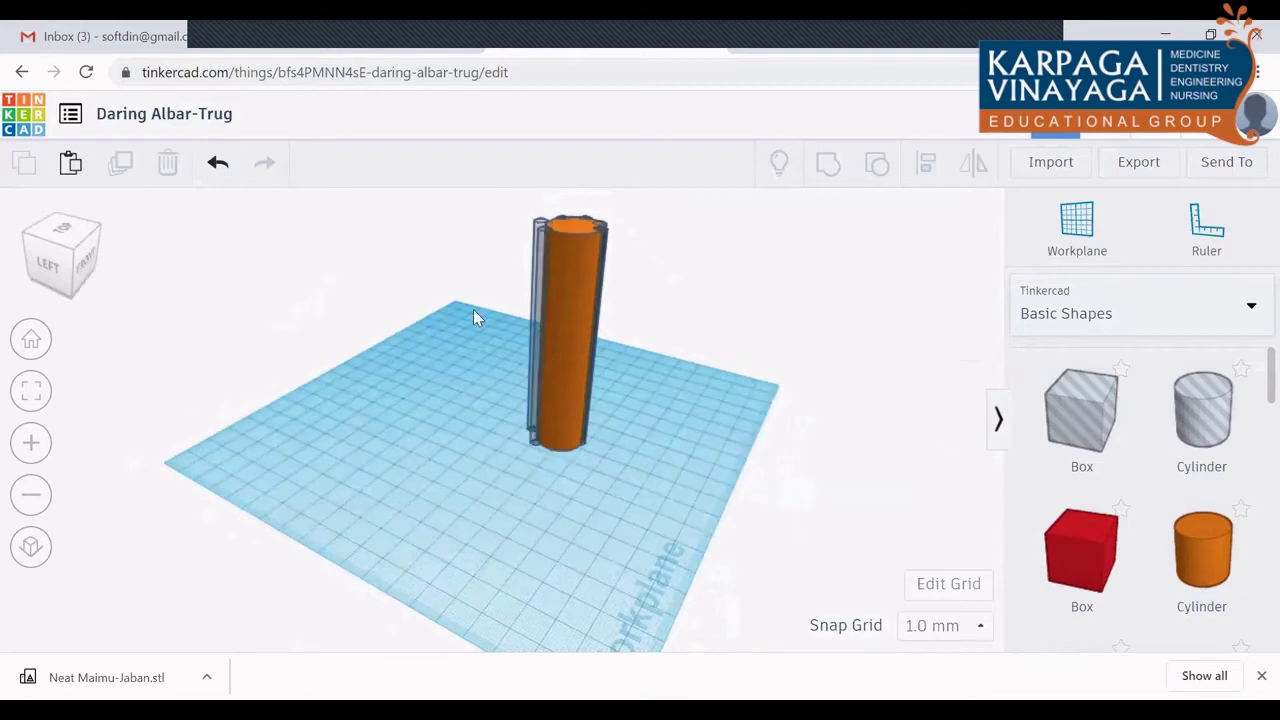
# Step: Set the last two hole rods against the pillar's edge from the left side
pyautogui.click(538, 333)
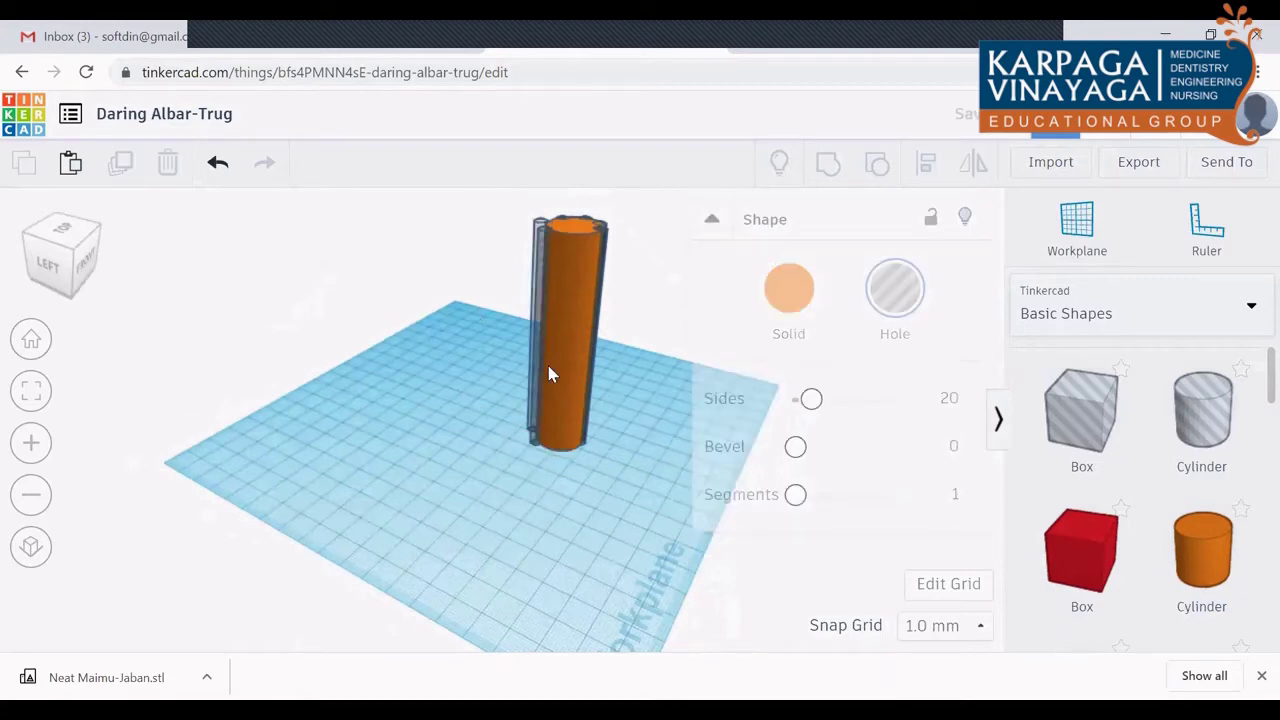
pyautogui.moveTo(540, 332); pyautogui.dragTo(558, 340)
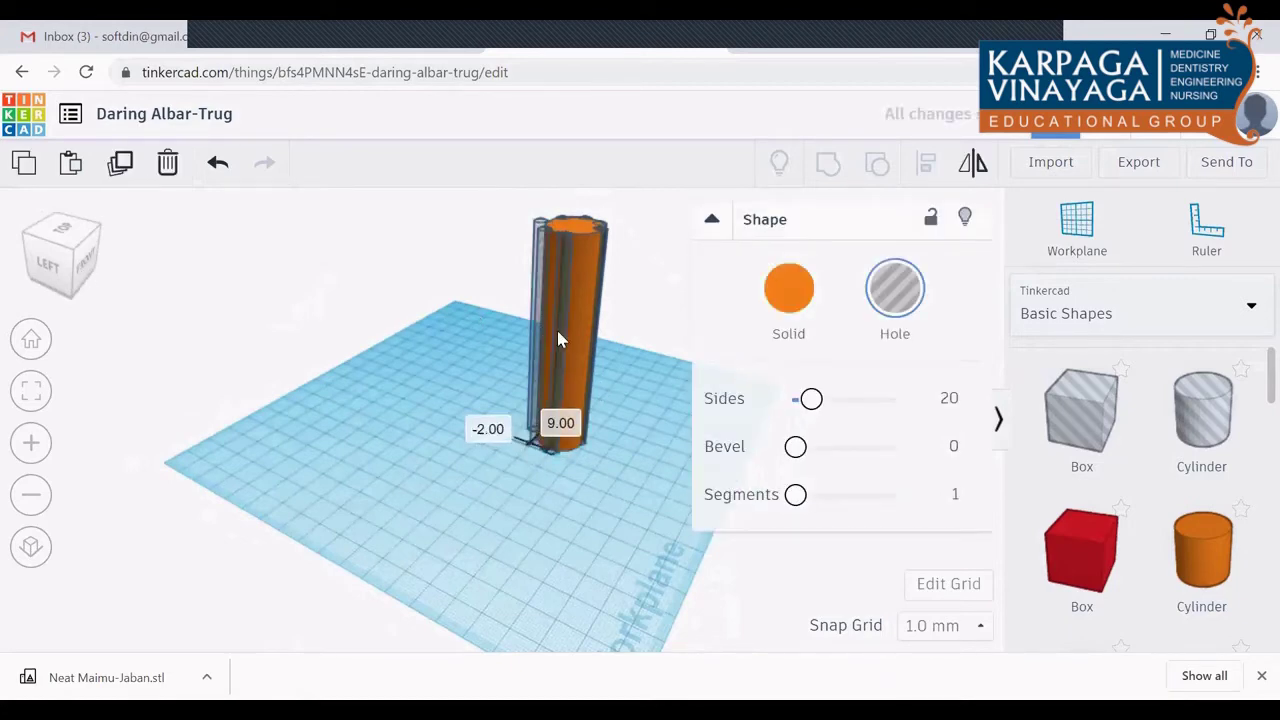
pyautogui.click(665, 311)
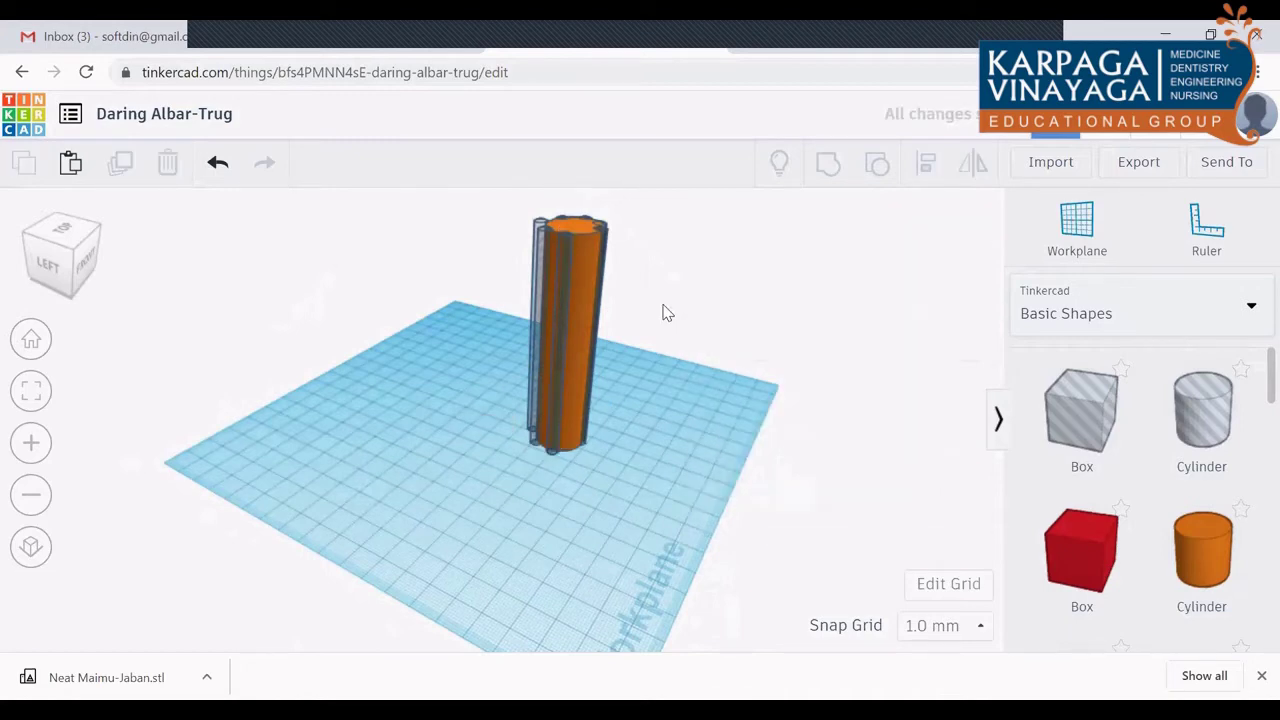
pyautogui.click(562, 293)
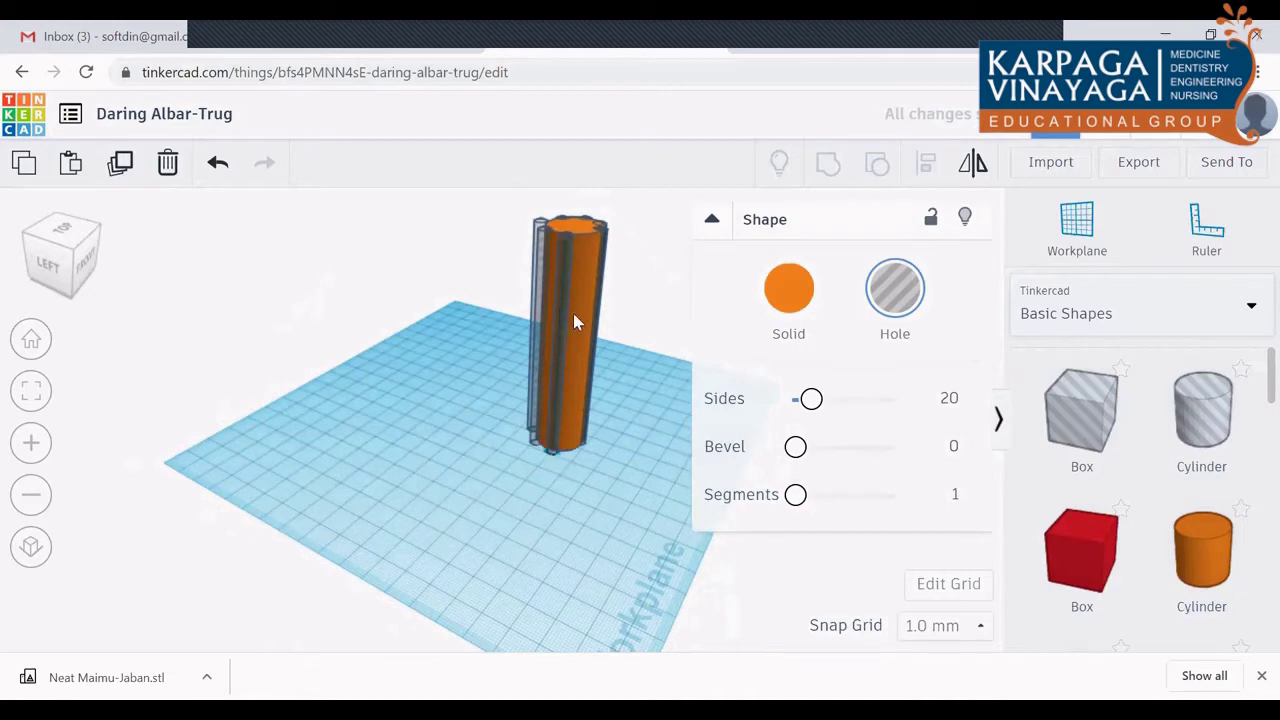
pyautogui.moveTo(573, 313); pyautogui.dragTo(586, 314)
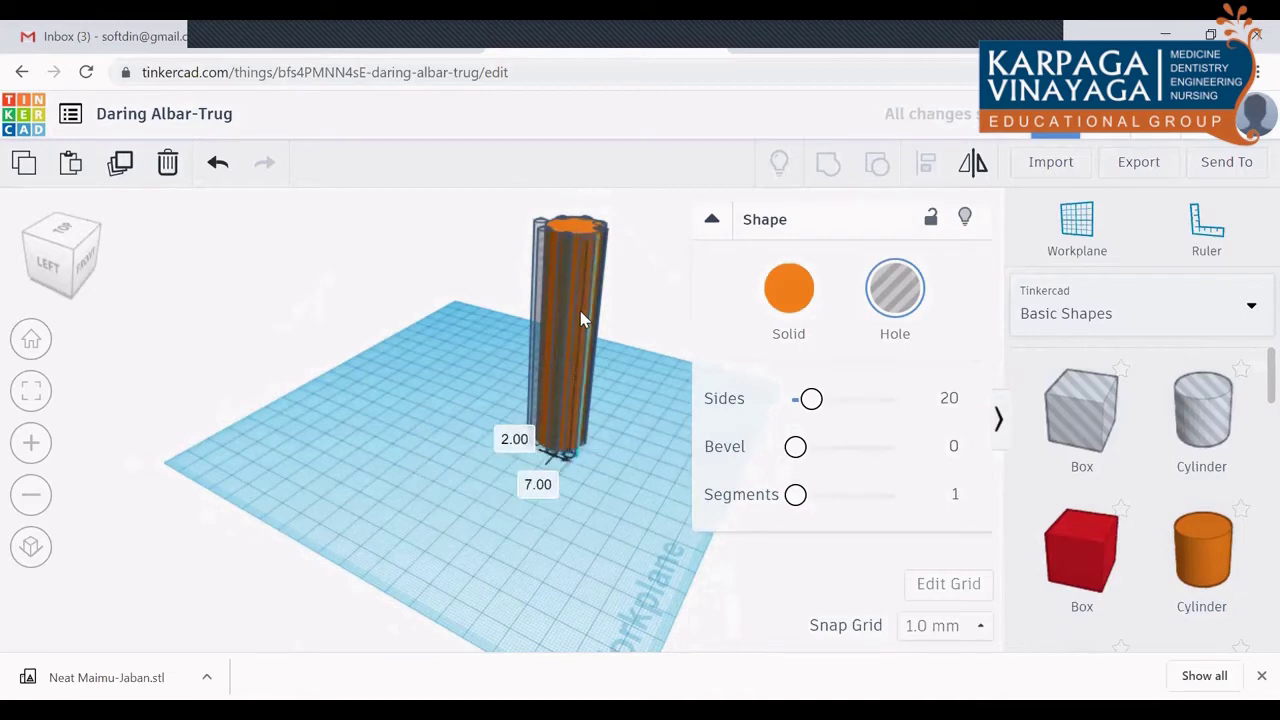
pyautogui.click(671, 290)
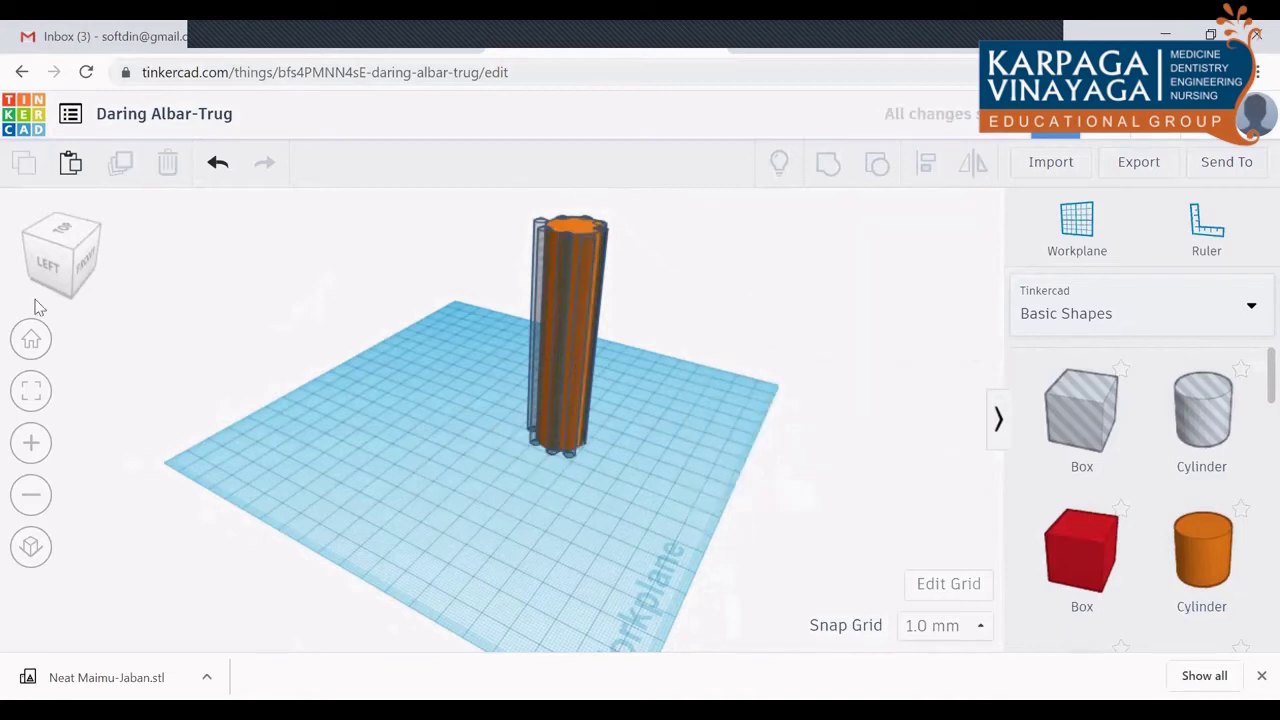
pyautogui.moveTo(52, 272); pyautogui.dragTo(388, 362)
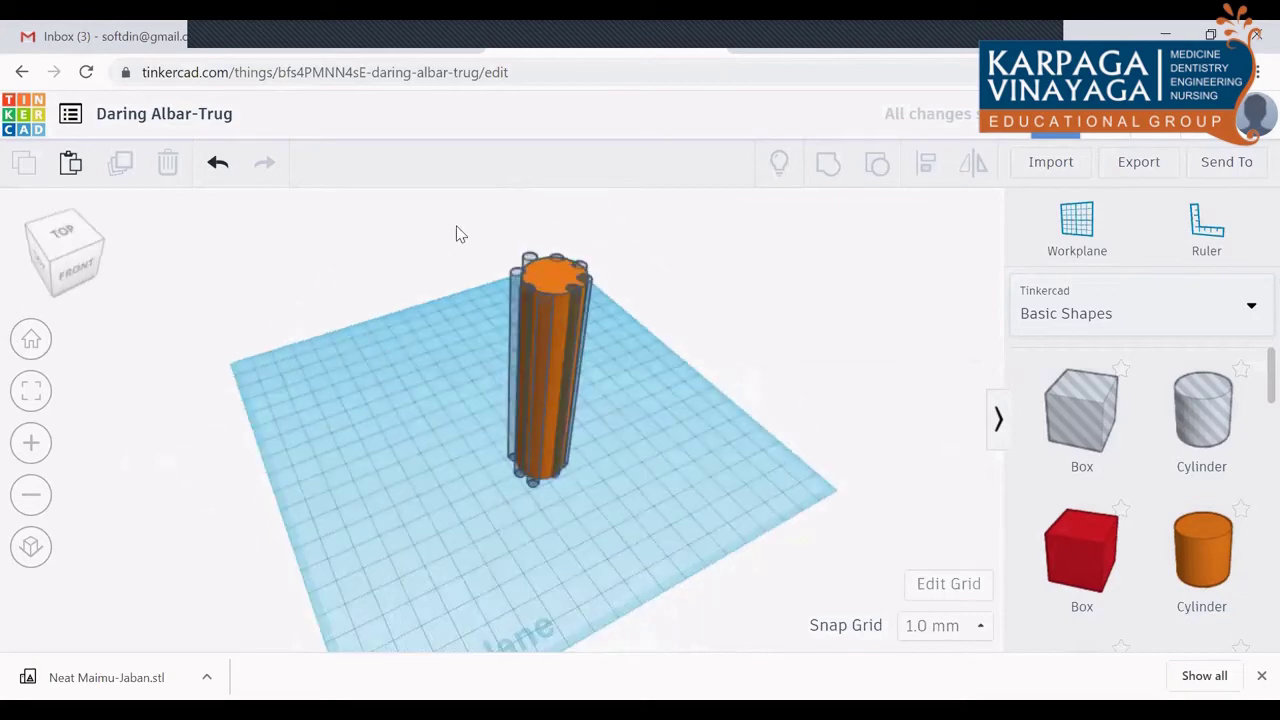
# Step: Group the orange pillar and its eight hole rods into one fluted pillar
pyautogui.moveTo(477, 233)
pyautogui.mouseDown()
pyautogui.moveTo(629, 443)
pyautogui.moveTo(634, 540)
pyautogui.mouseUp()
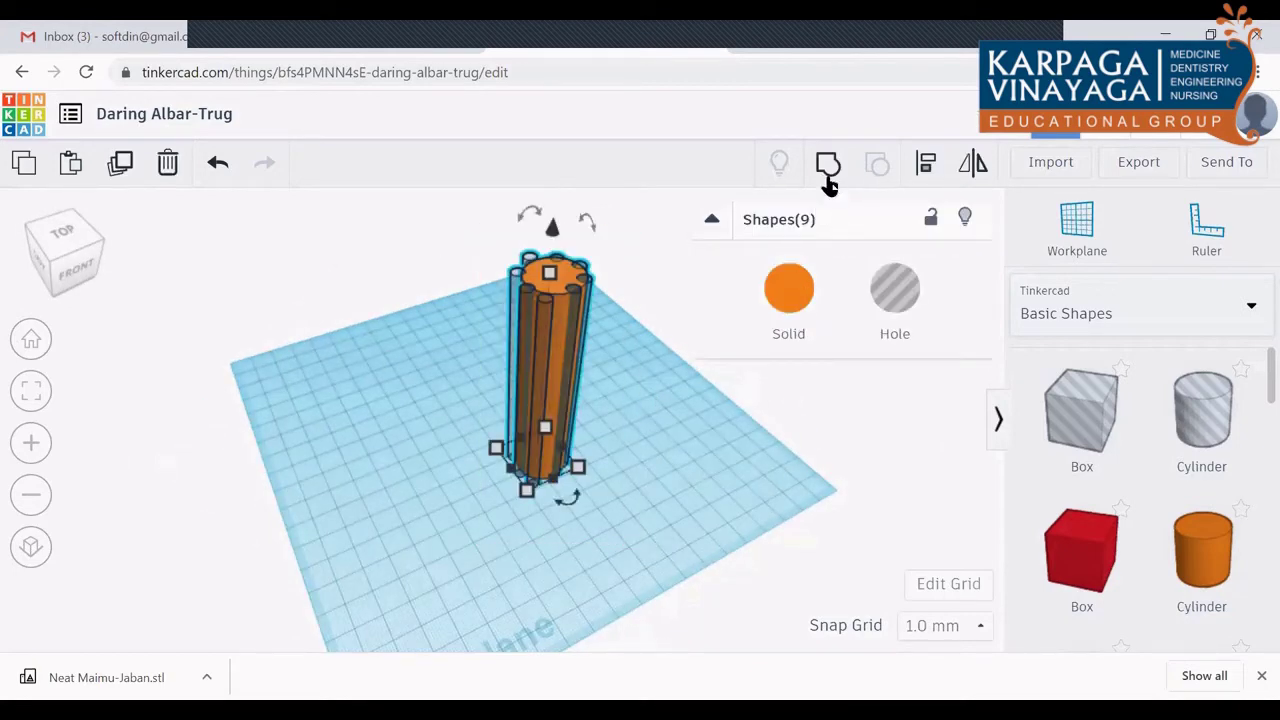
pyautogui.click(828, 165)
pyautogui.click(865, 519)
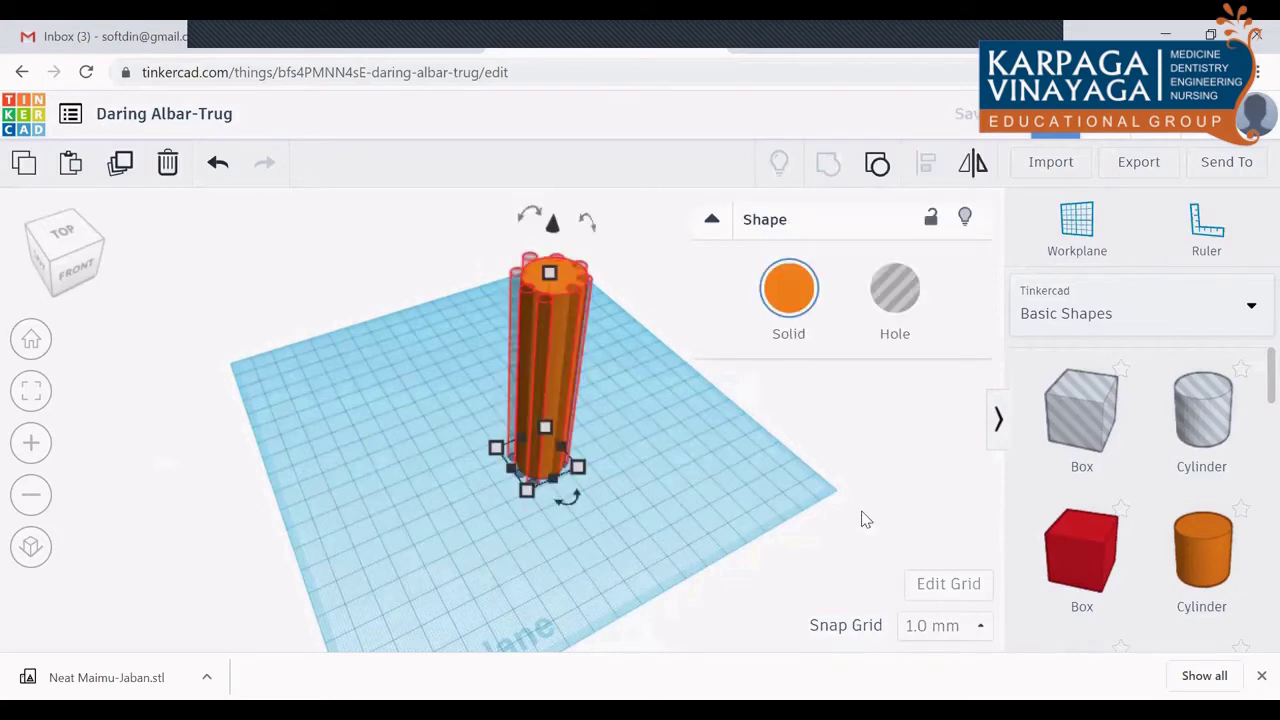
pyautogui.moveTo(63, 271)
pyautogui.mouseDown()
pyautogui.moveTo(20, 271)
pyautogui.moveTo(30, 288)
pyautogui.moveTo(31, 276)
pyautogui.mouseUp()
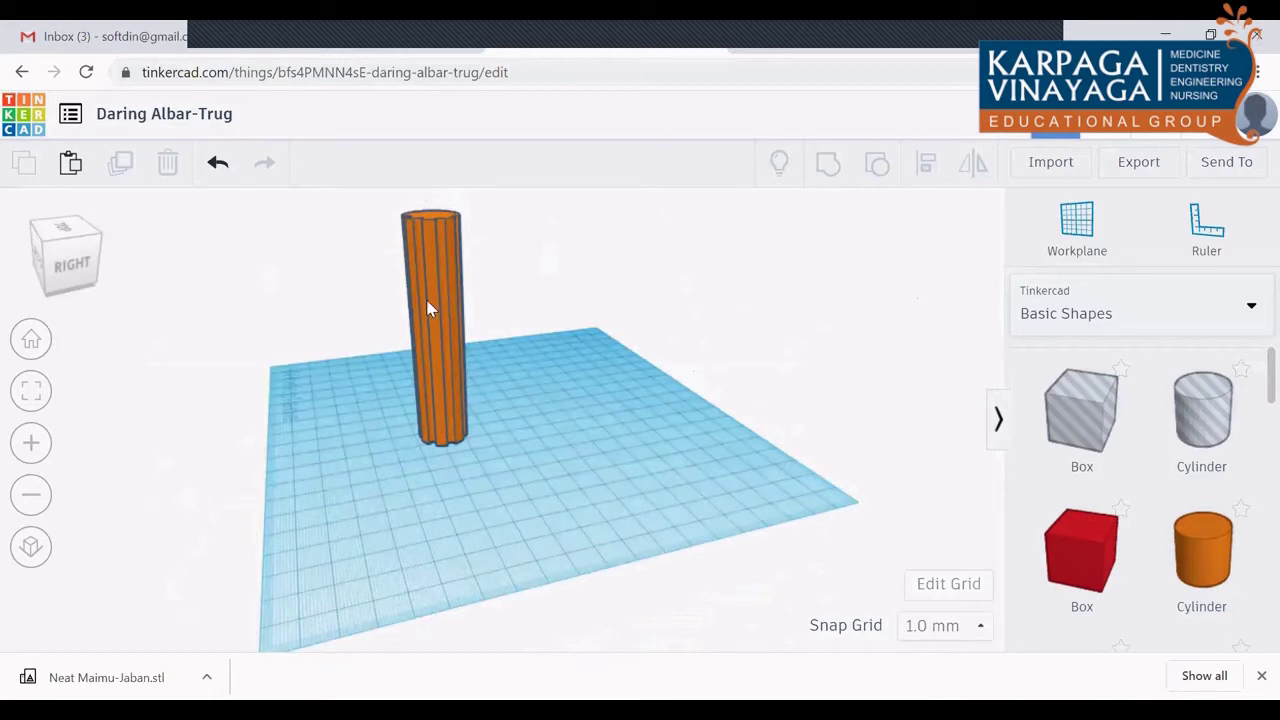
# Step: Move the fluted pillar to the front-left corner of the workplane
pyautogui.moveTo(428, 308); pyautogui.dragTo(262, 265)
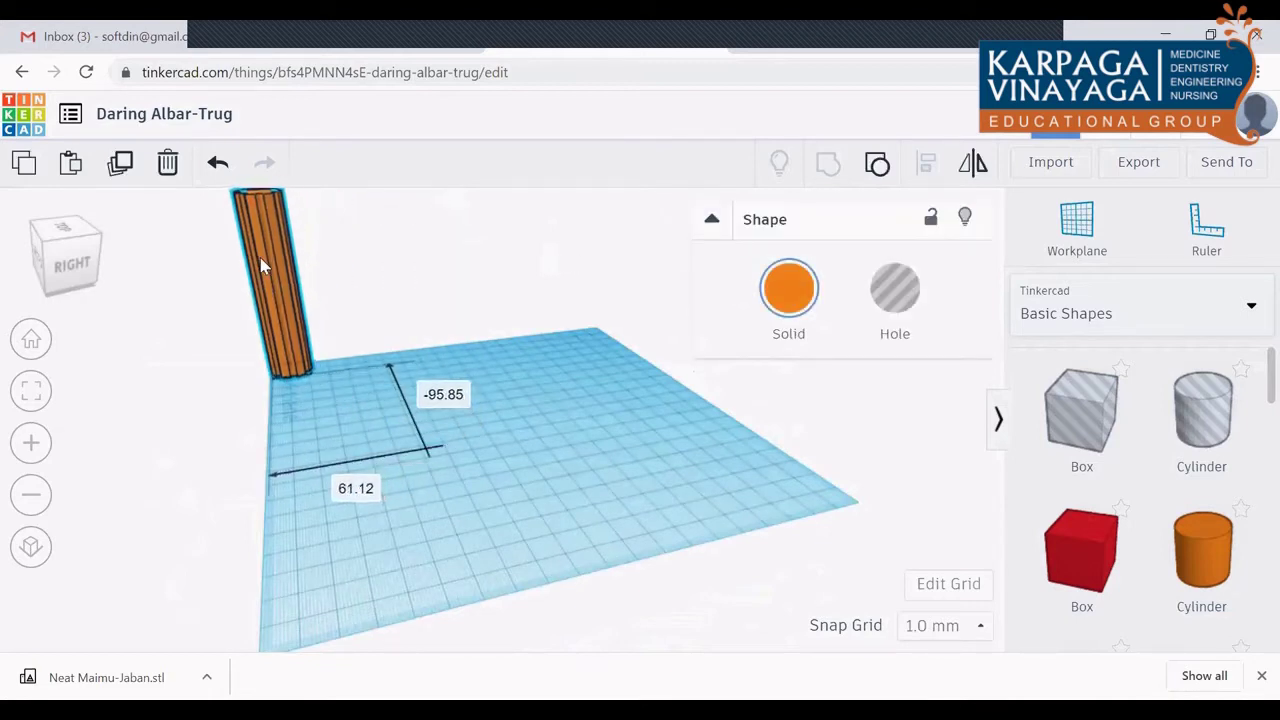
pyautogui.click(346, 297)
pyautogui.click(292, 300)
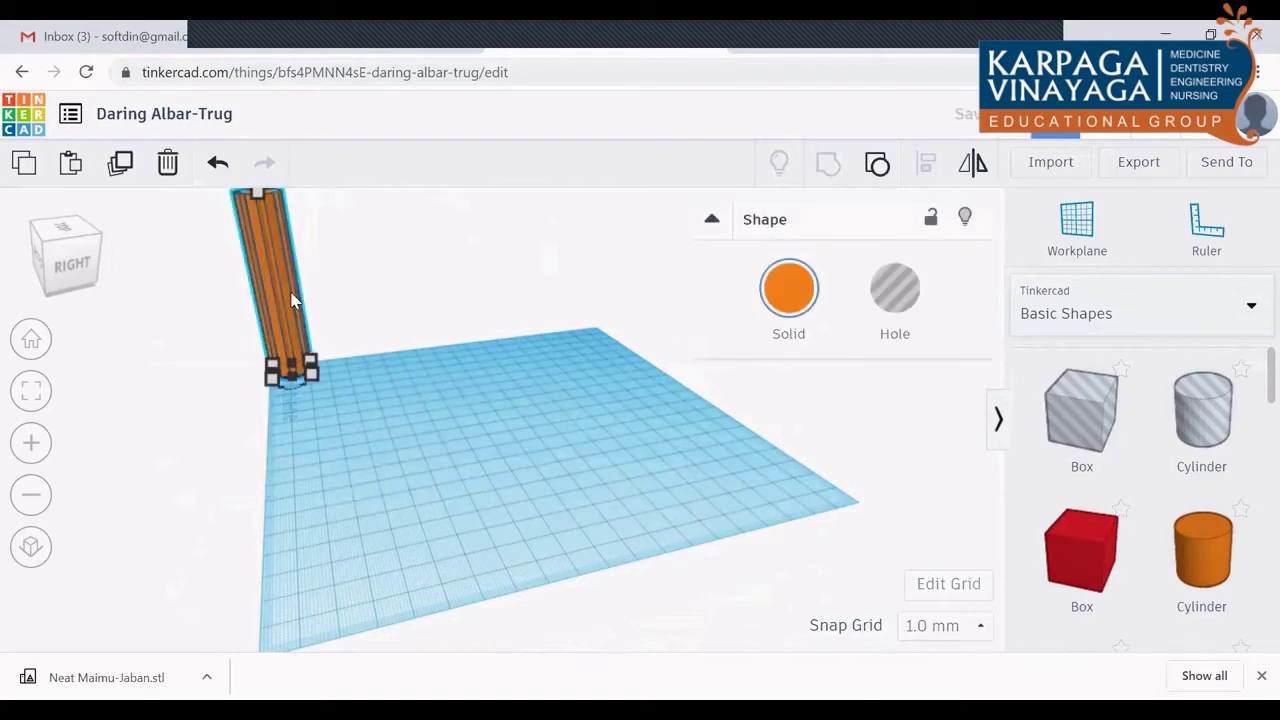
pyautogui.moveTo(292, 300); pyautogui.dragTo(293, 340)
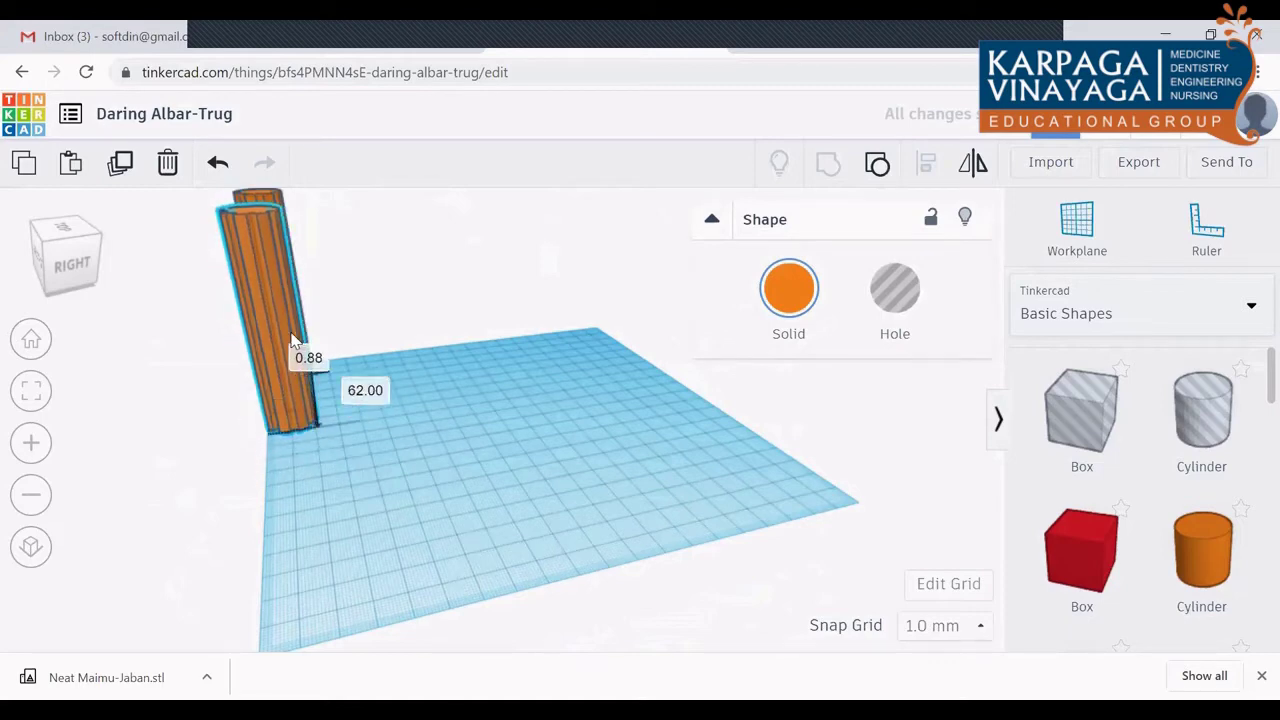
pyautogui.click(85, 282)
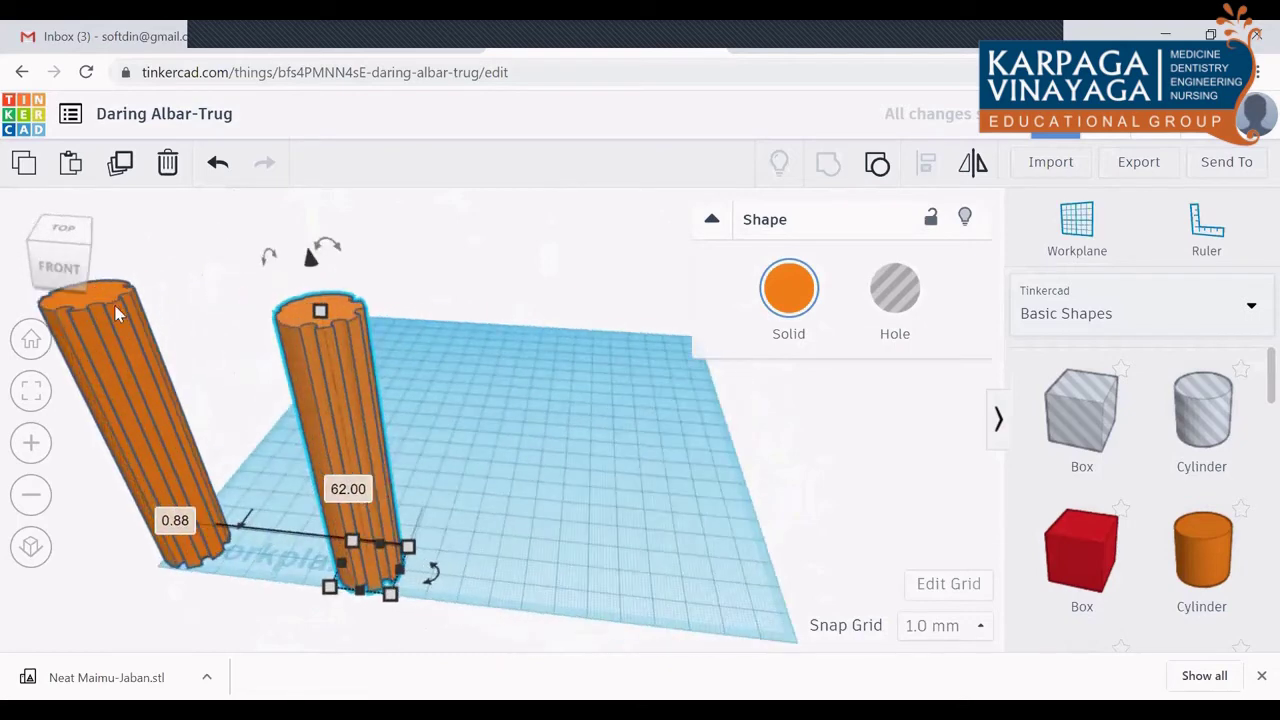
pyautogui.moveTo(366, 401); pyautogui.dragTo(308, 397)
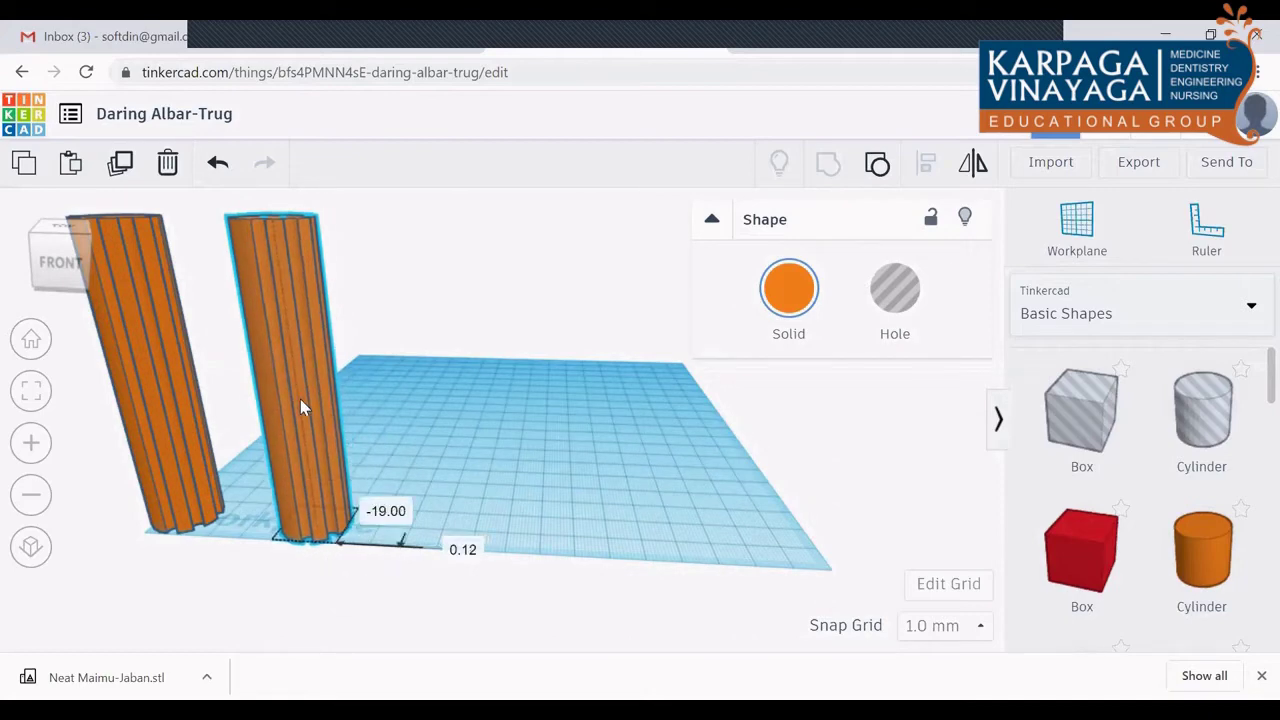
pyautogui.moveTo(308, 397); pyautogui.dragTo(300, 399)
pyautogui.click(492, 499)
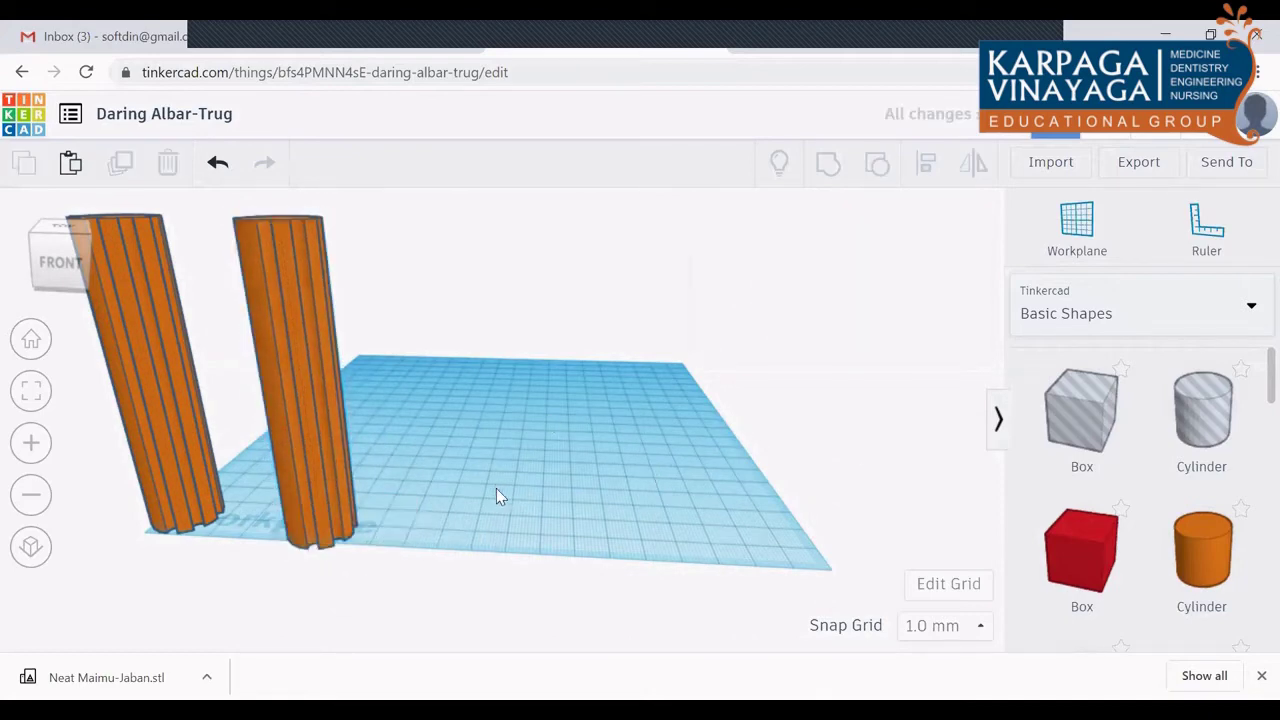
# Step: Copy the pillar rightward to form the second, third and fourth pillars
pyautogui.click(333, 444)
pyautogui.moveTo(333, 444); pyautogui.dragTo(395, 457)
pyautogui.hotkey('ctrl', 'z')
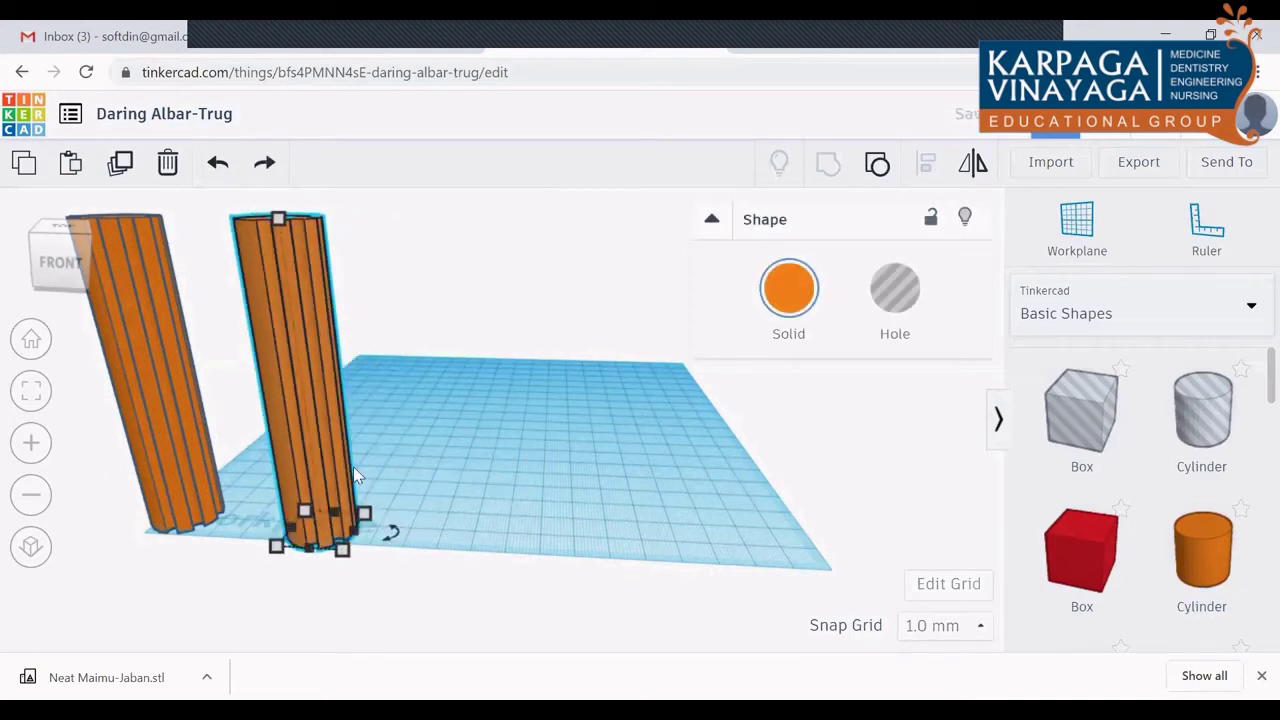
pyautogui.click(478, 279)
pyautogui.click(292, 350)
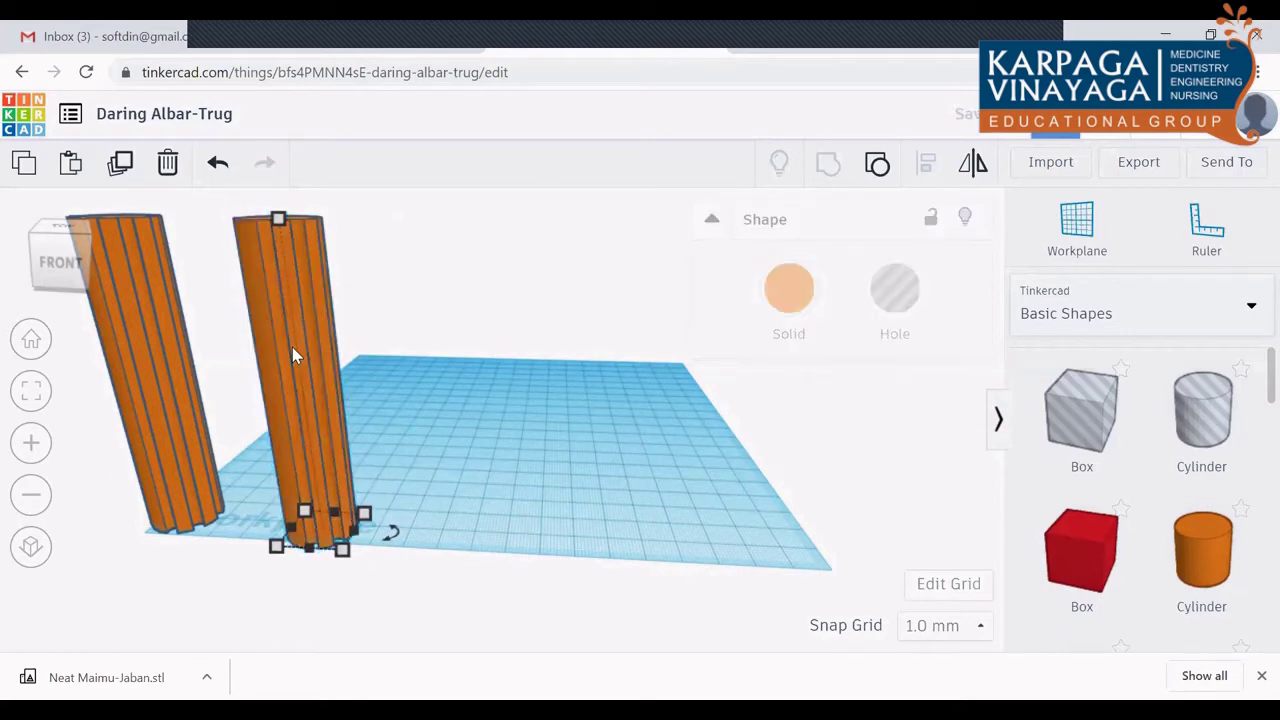
pyautogui.moveTo(292, 350); pyautogui.dragTo(435, 360)
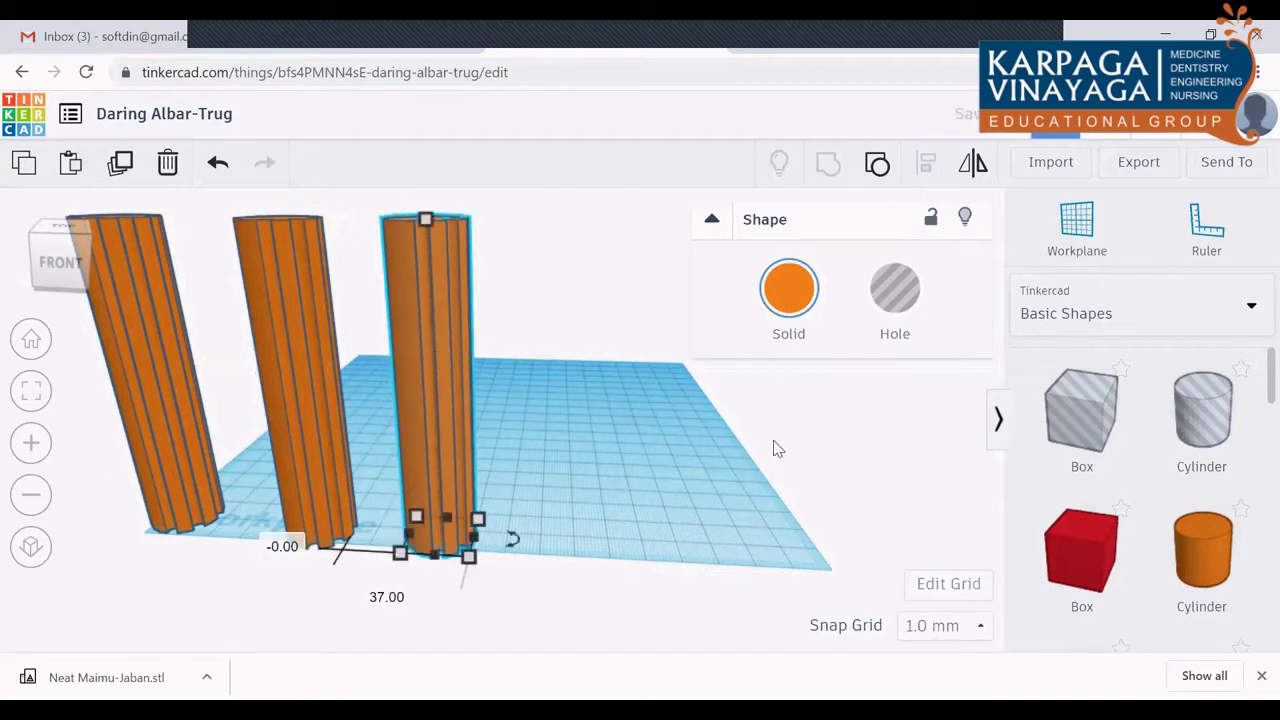
pyautogui.click(831, 460)
pyautogui.click(444, 410)
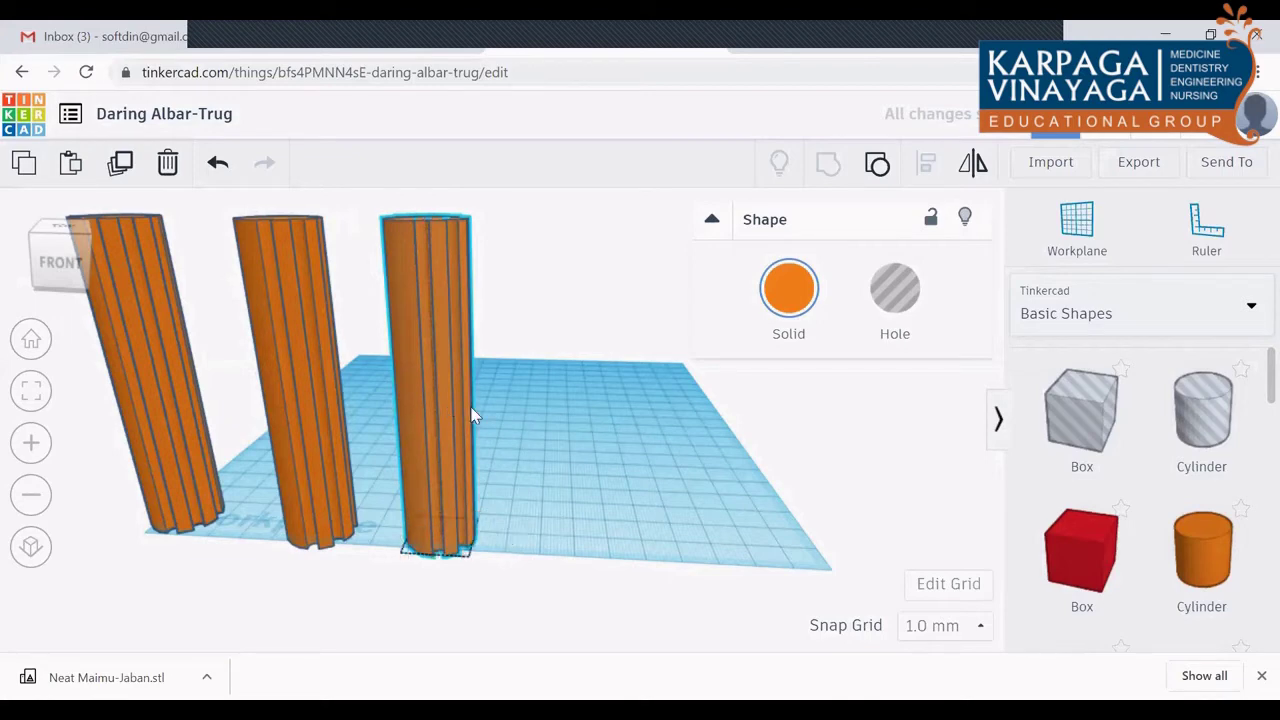
pyautogui.keyDown('alt'); pyautogui.moveTo(471, 414); pyautogui.dragTo(569, 409); pyautogui.keyUp('alt')
pyautogui.press('Left')
pyautogui.press('Left')
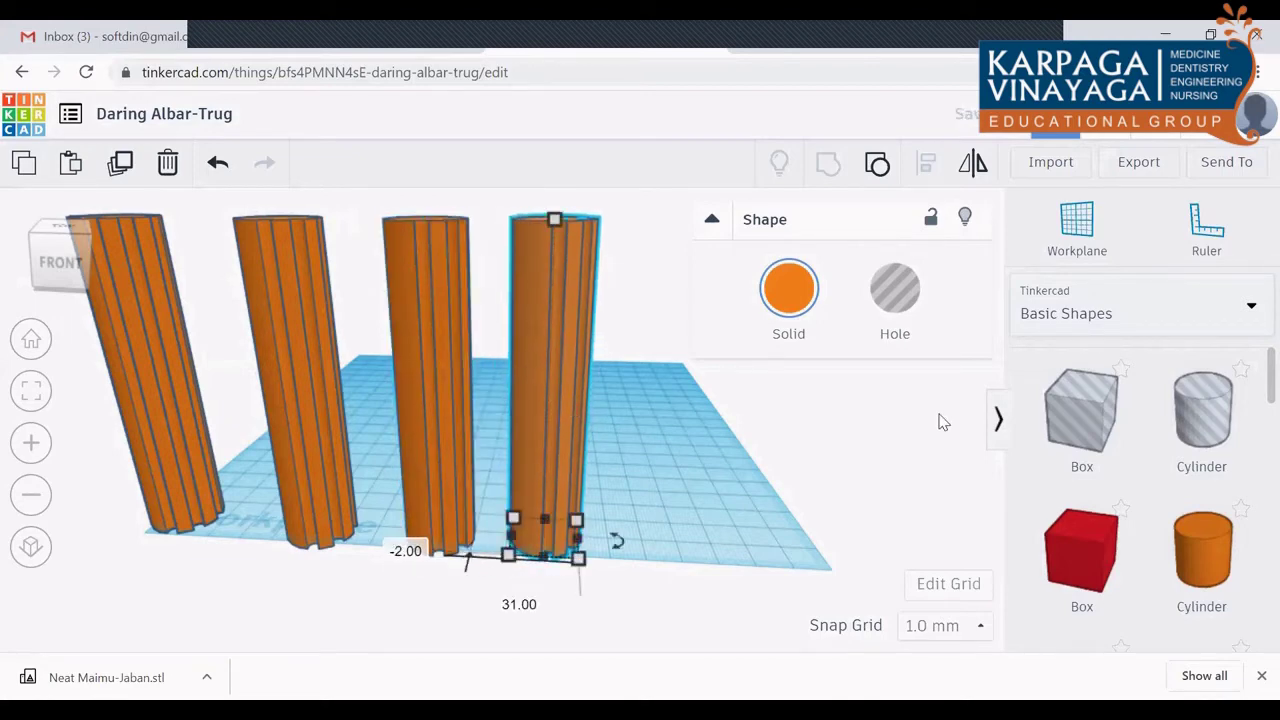
pyautogui.click(943, 423)
# Step: Duplicate the pillar twice more to add the fifth and sixth pillars
pyautogui.click(566, 428)
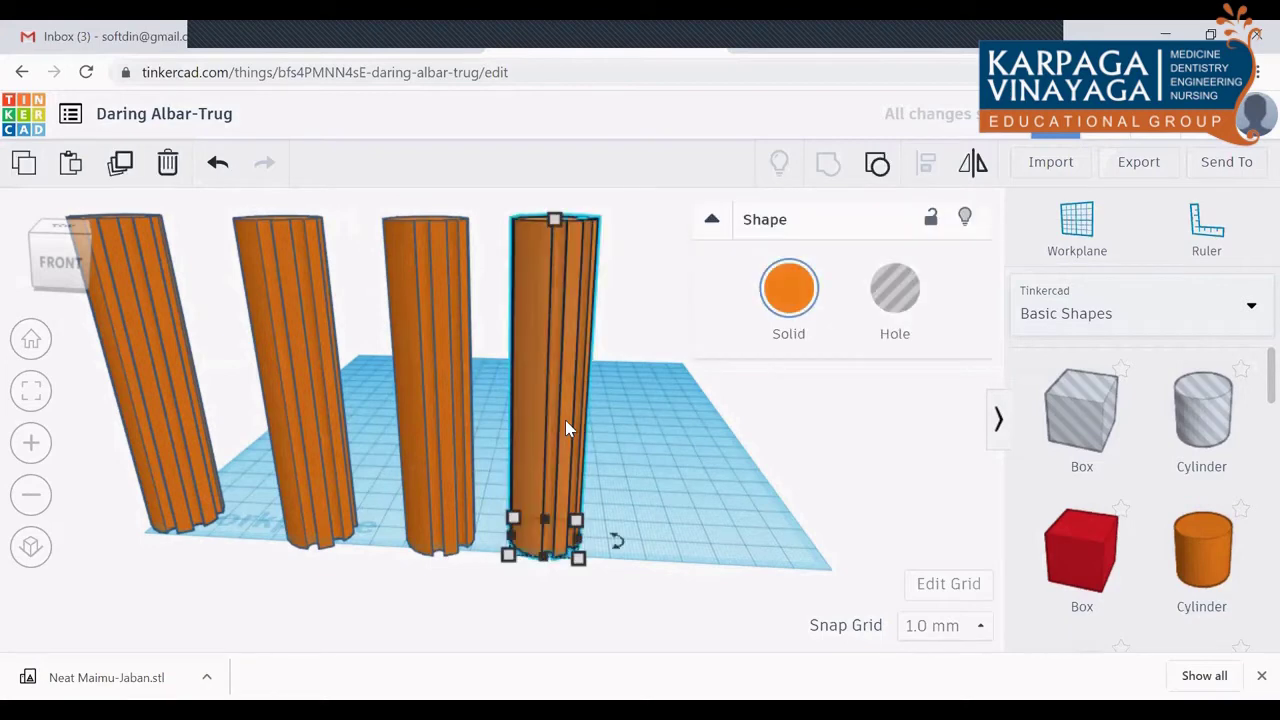
pyautogui.hotkey('ctrl', 'd')
pyautogui.moveTo(565, 420); pyautogui.dragTo(673, 424)
pyautogui.click(783, 443)
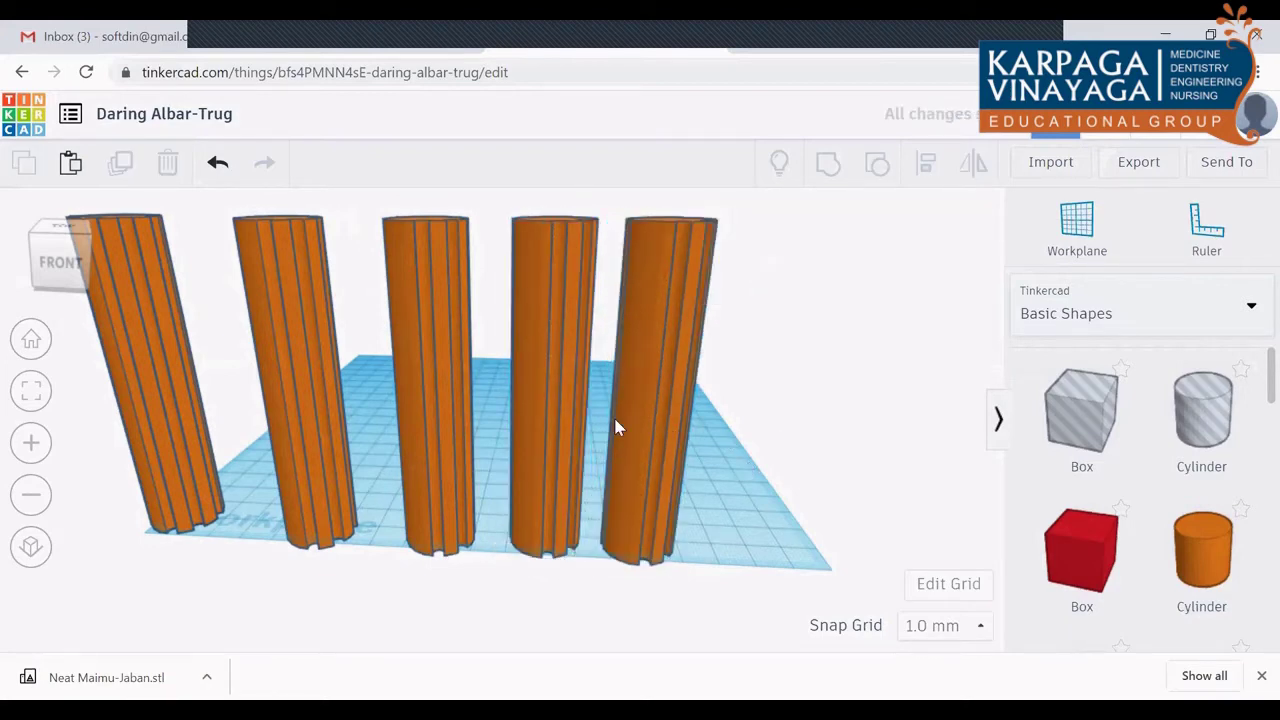
pyautogui.click(674, 447)
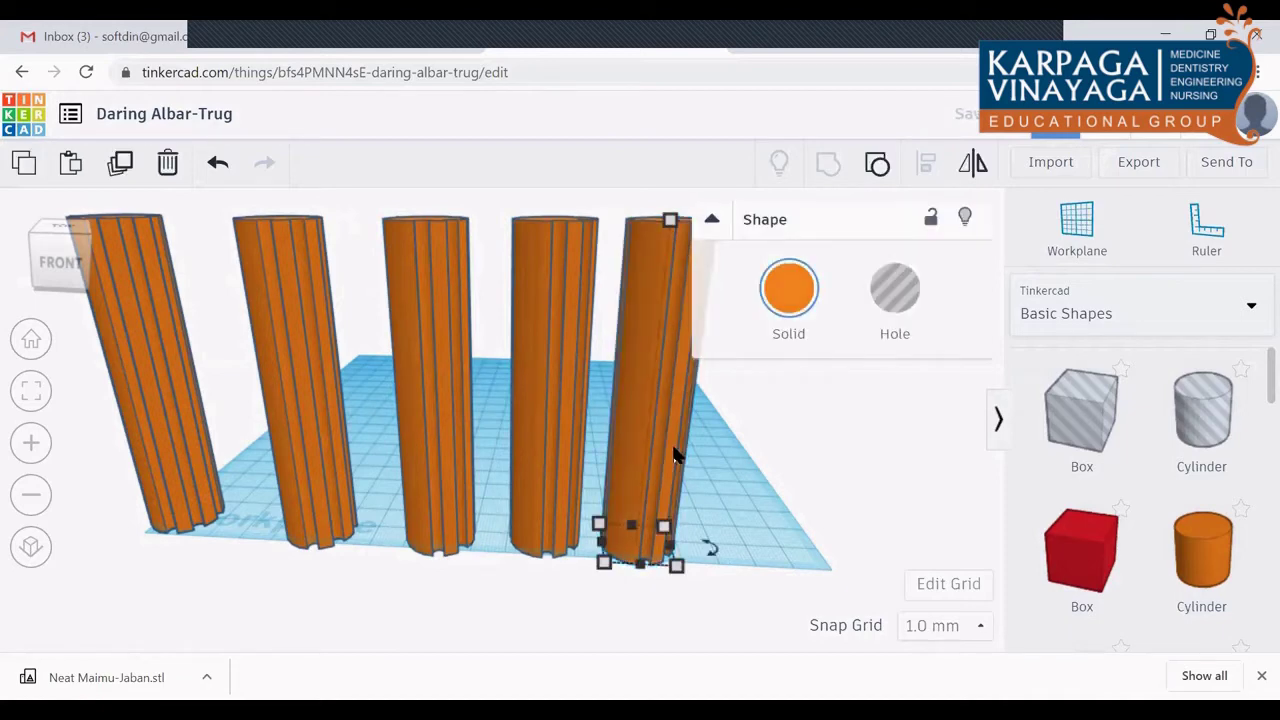
pyautogui.moveTo(698, 443); pyautogui.dragTo(820, 440)
pyautogui.click(856, 455)
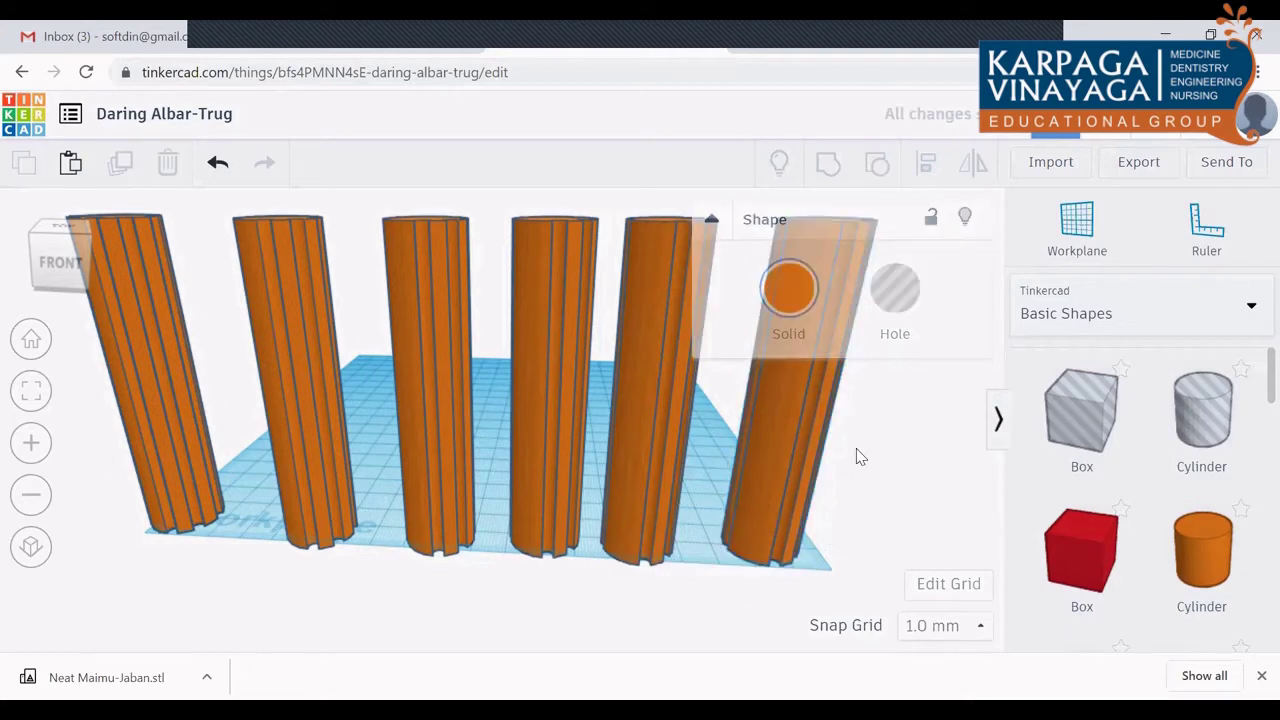
# Step: Box-select all six pillars, duplicate them, and move the copies back as a second row
pyautogui.scroll(-3, 856, 456)
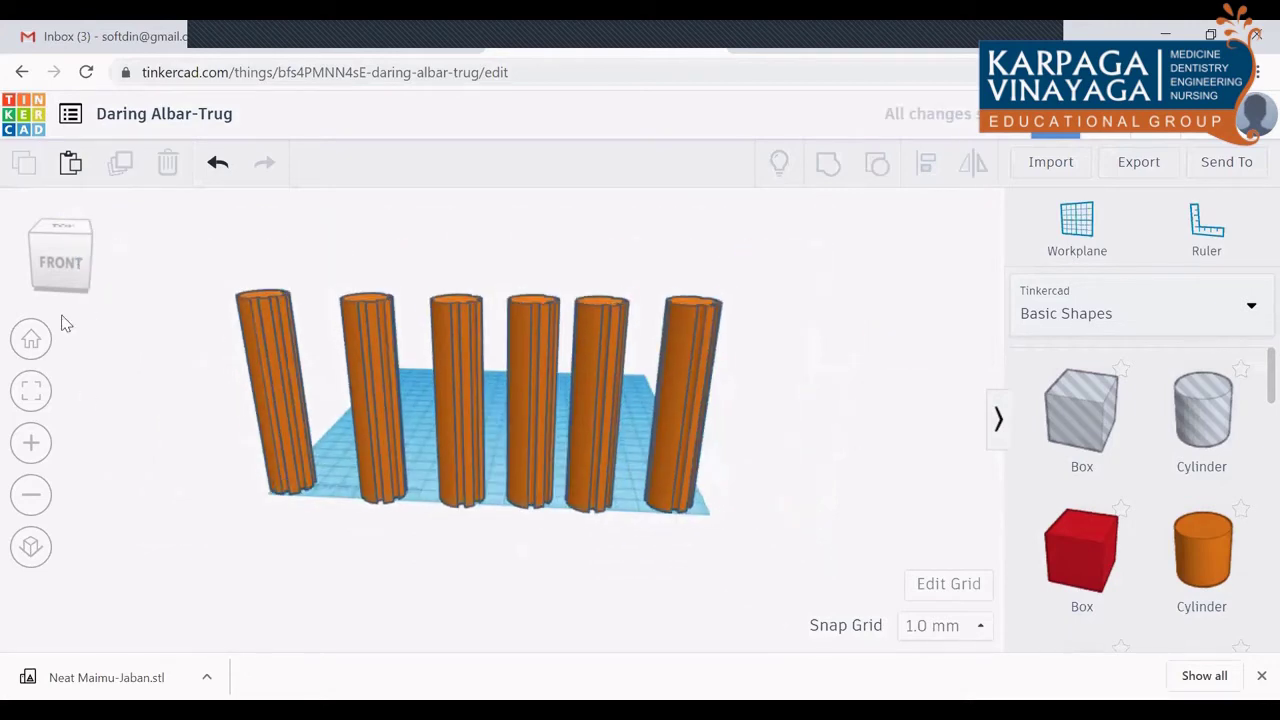
pyautogui.moveTo(60, 280); pyautogui.dragTo(30, 290)
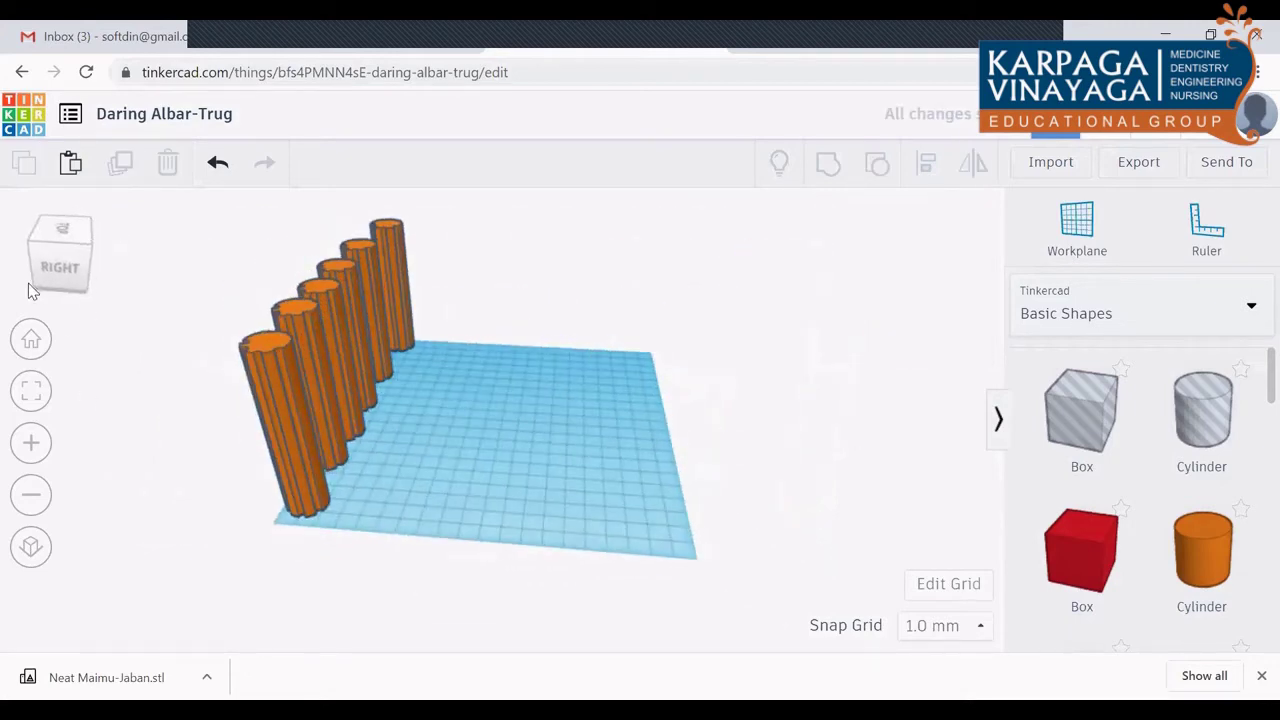
pyautogui.moveTo(200, 229); pyautogui.dragTo(343, 528)
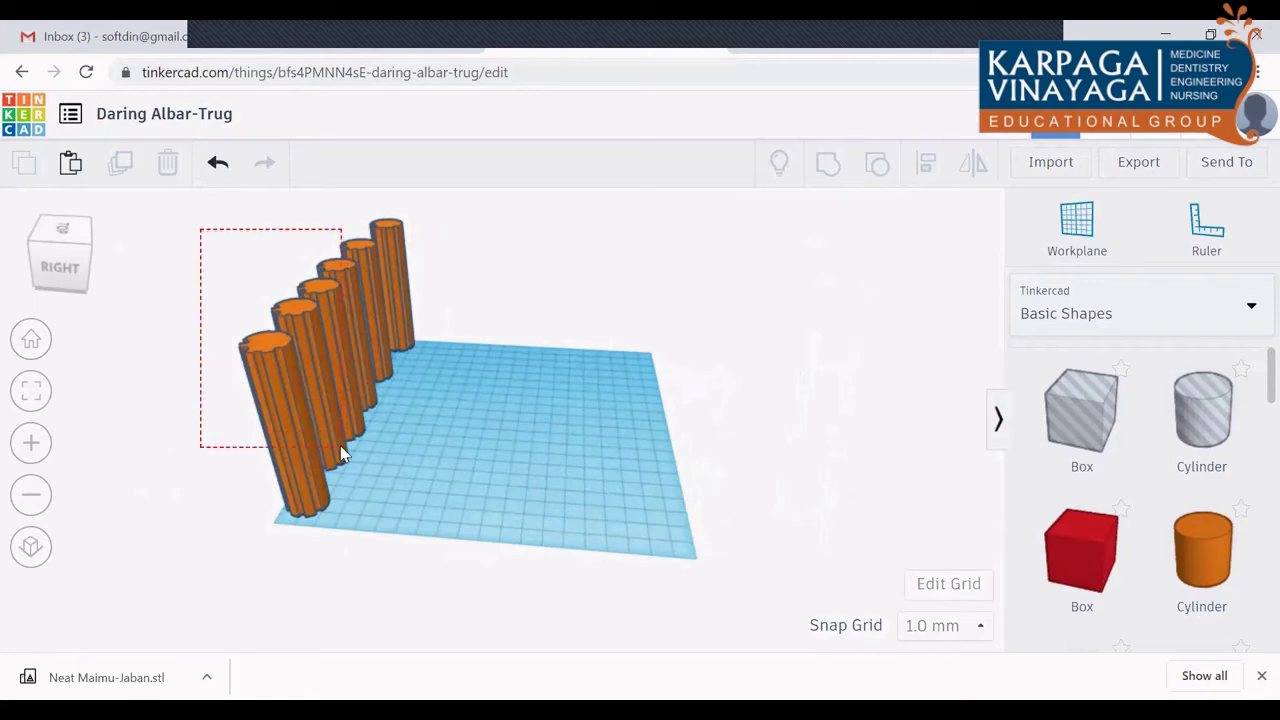
pyautogui.click(135, 258)
pyautogui.moveTo(348, 196); pyautogui.dragTo(297, 530)
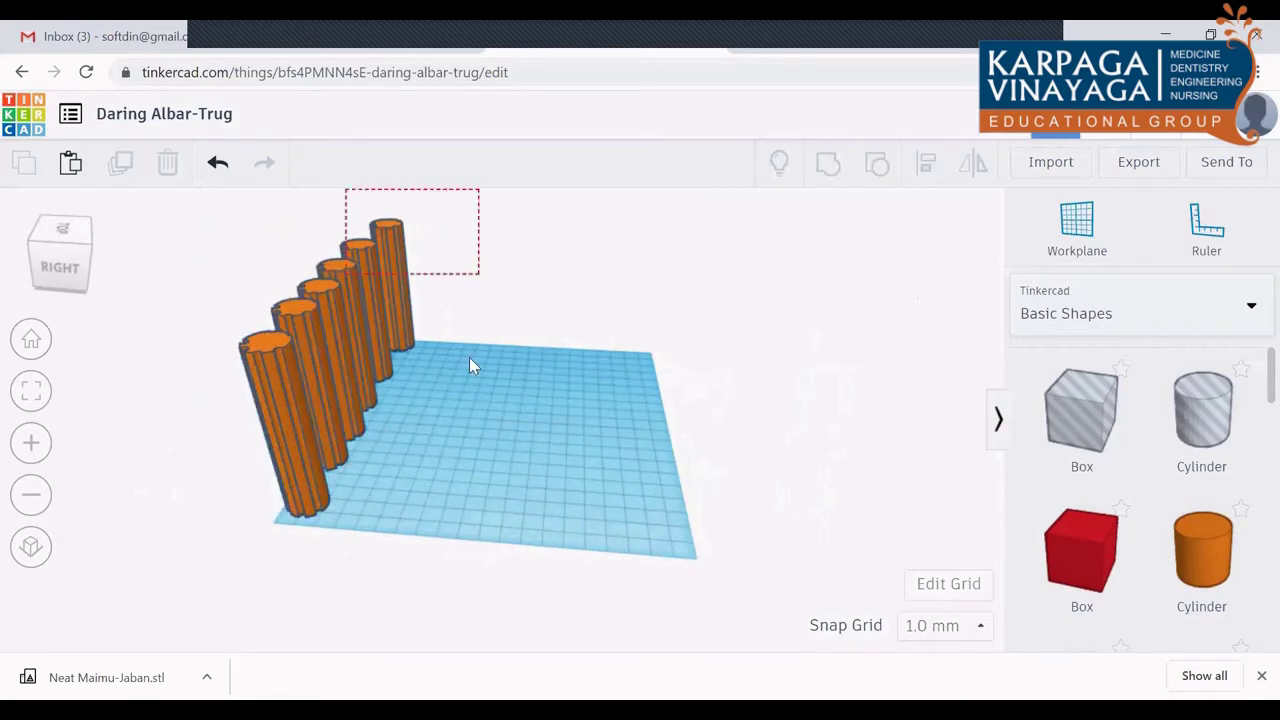
pyautogui.click(140, 316)
pyautogui.click(82, 274)
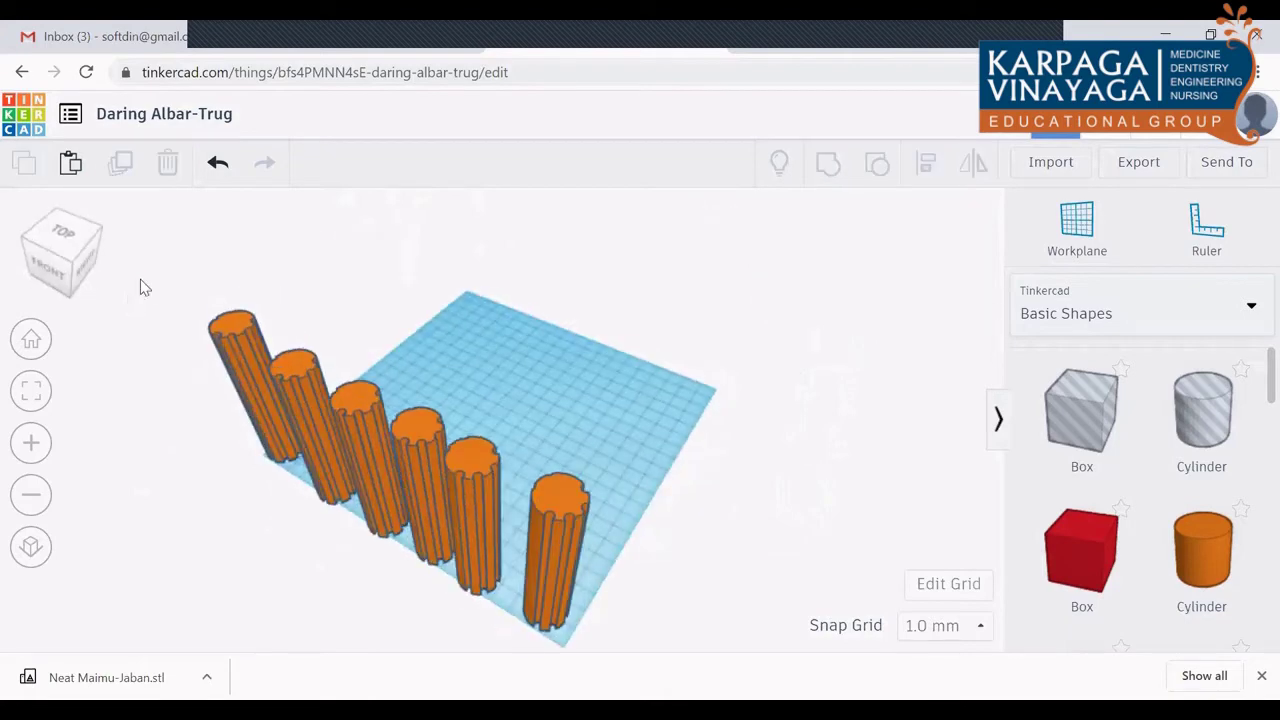
pyautogui.moveTo(140, 281); pyautogui.dragTo(645, 615)
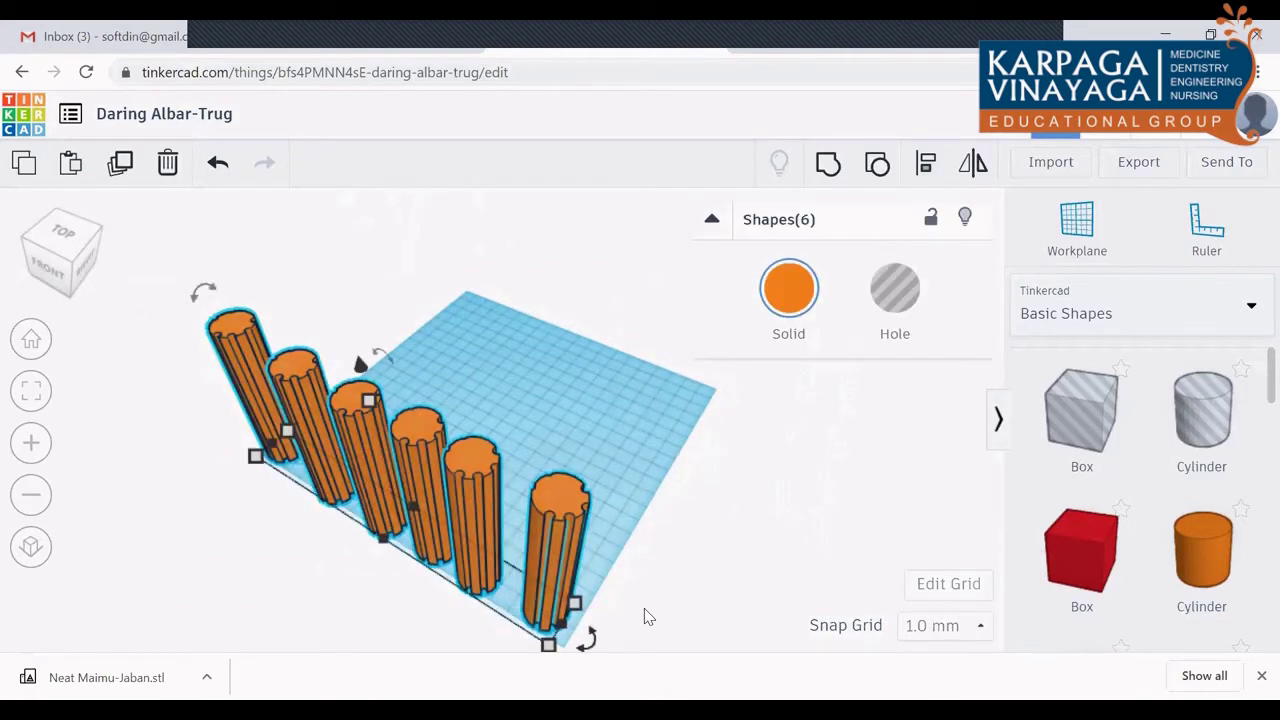
pyautogui.click(120, 165)
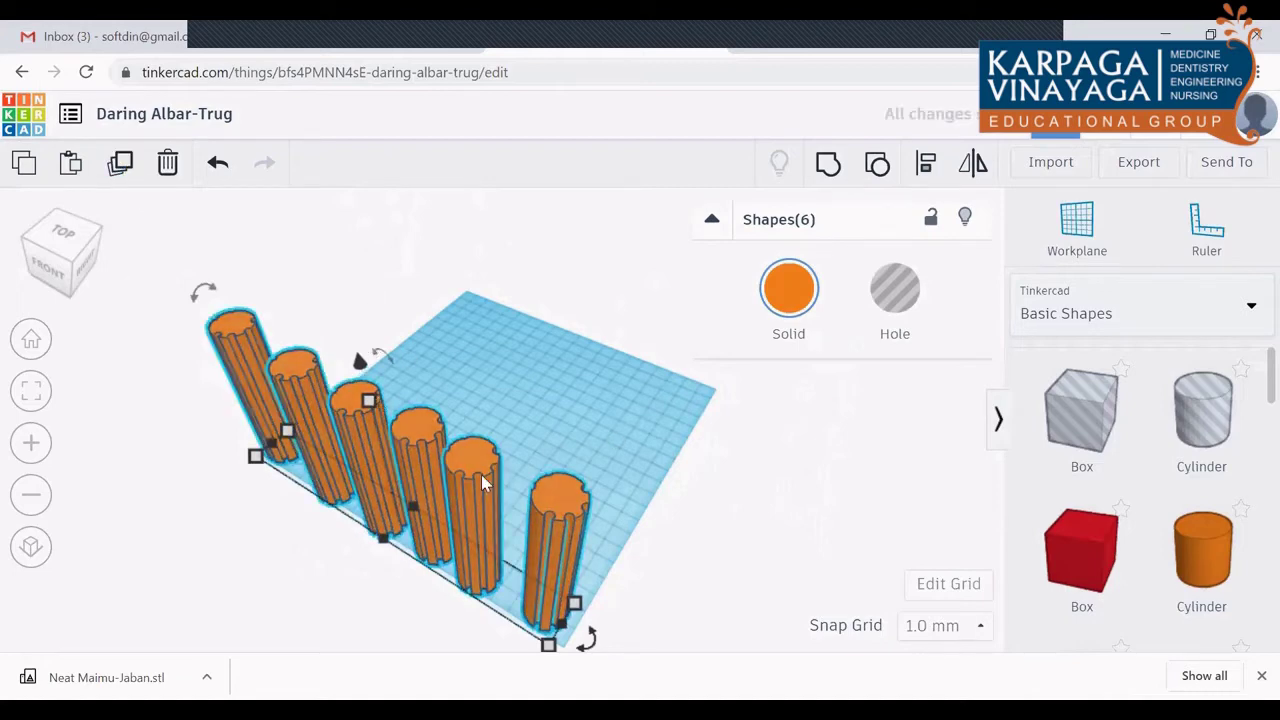
pyautogui.moveTo(479, 476); pyautogui.dragTo(548, 413)
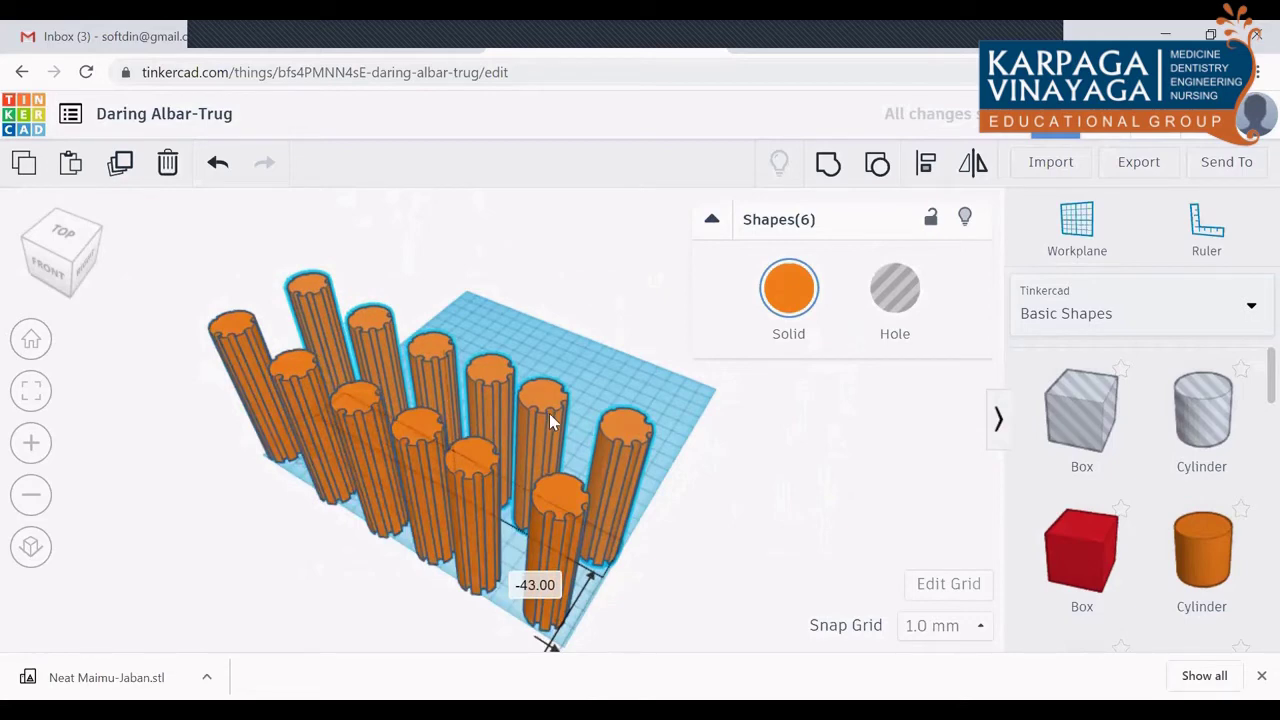
pyautogui.moveTo(549, 413); pyautogui.dragTo(549, 413)
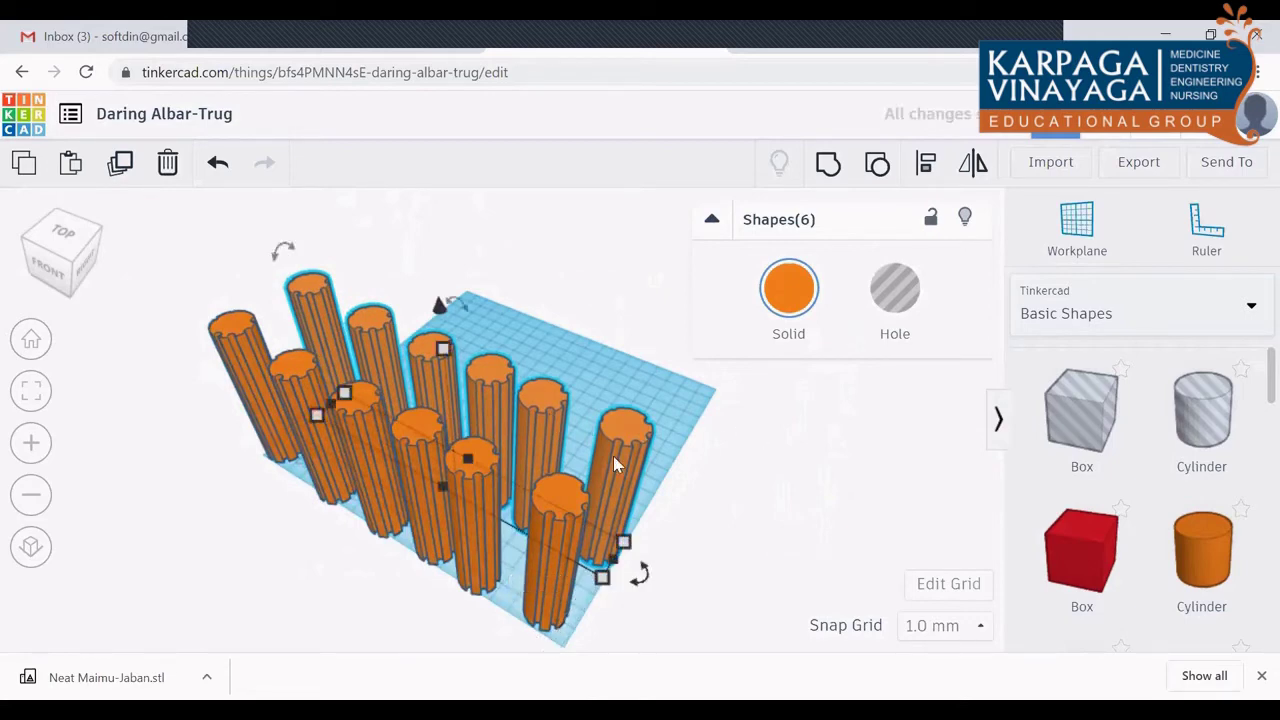
pyautogui.click(688, 504)
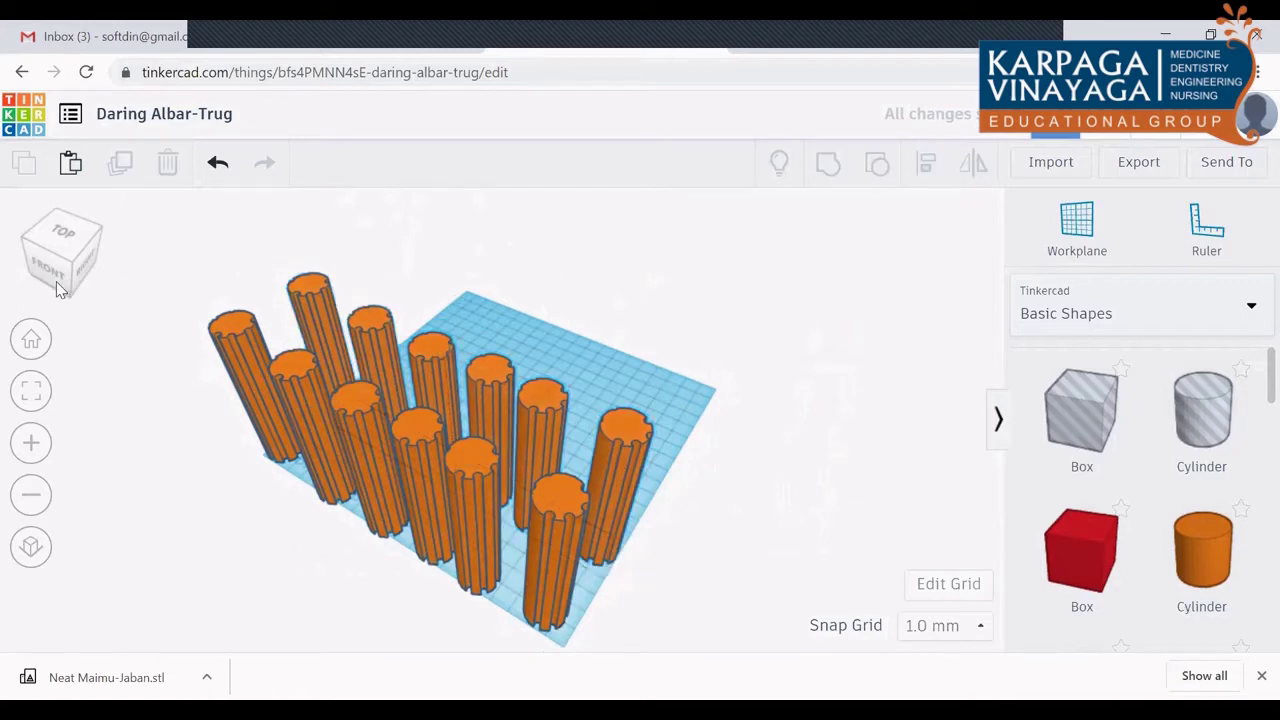
# Step: Duplicate the left row of six pillars and place the copy as a third row
pyautogui.moveTo(57, 288); pyautogui.dragTo(41, 275)
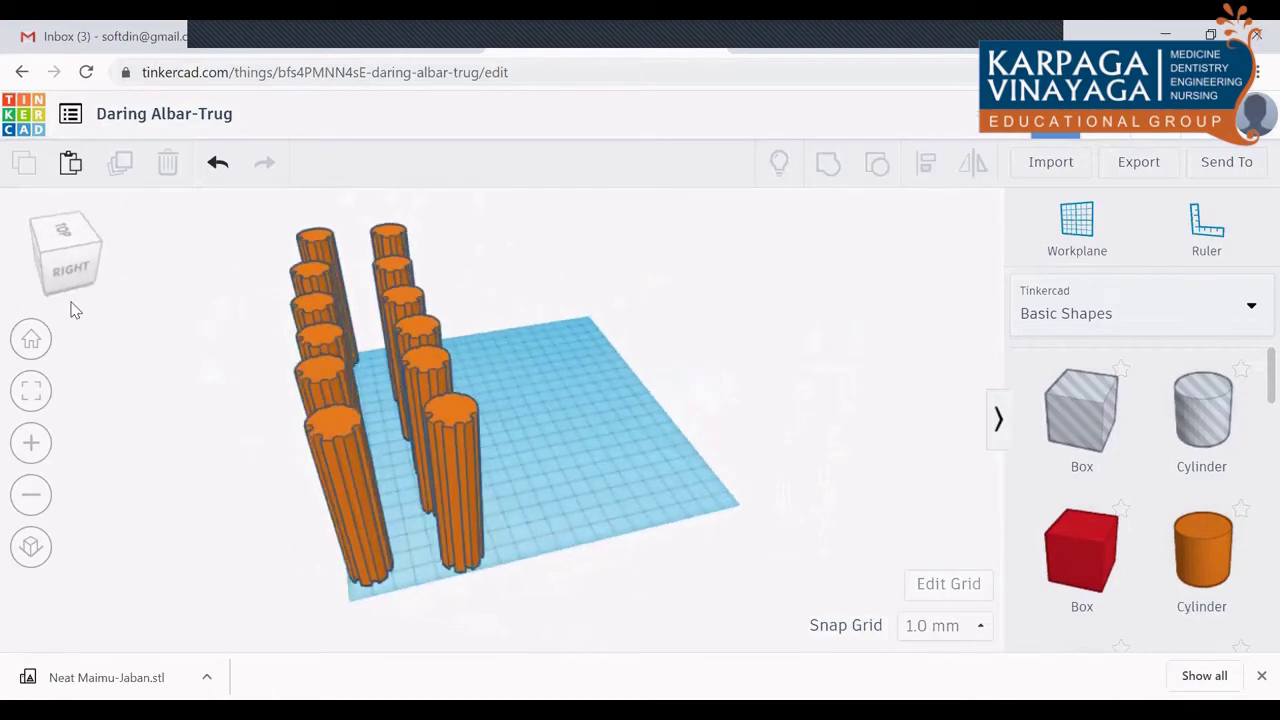
pyautogui.moveTo(222, 217)
pyautogui.mouseDown()
pyautogui.moveTo(332, 224)
pyautogui.moveTo(364, 550)
pyautogui.mouseUp()
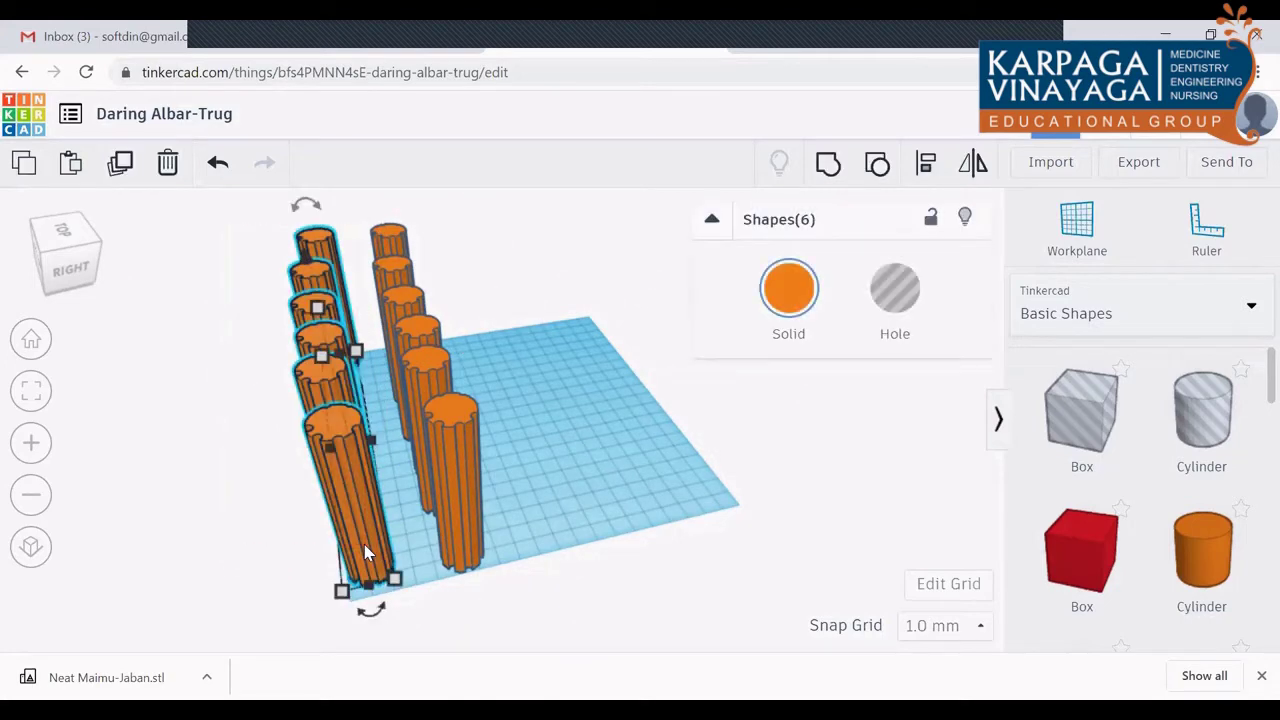
pyautogui.hotkey('ctrl', 'd')
pyautogui.moveTo(360, 473); pyautogui.dragTo(589, 415)
pyautogui.click(480, 440)
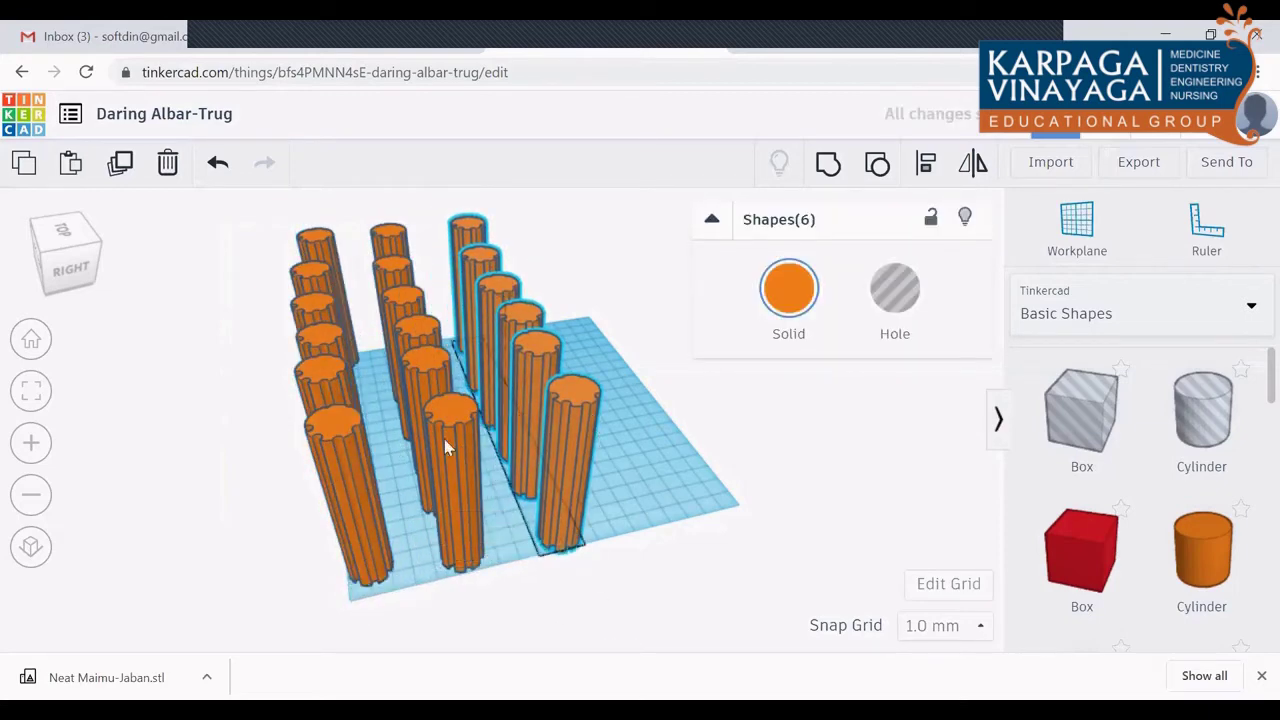
pyautogui.moveTo(503, 428); pyautogui.dragTo(545, 424)
pyautogui.hotkey('ctrl', 'z')
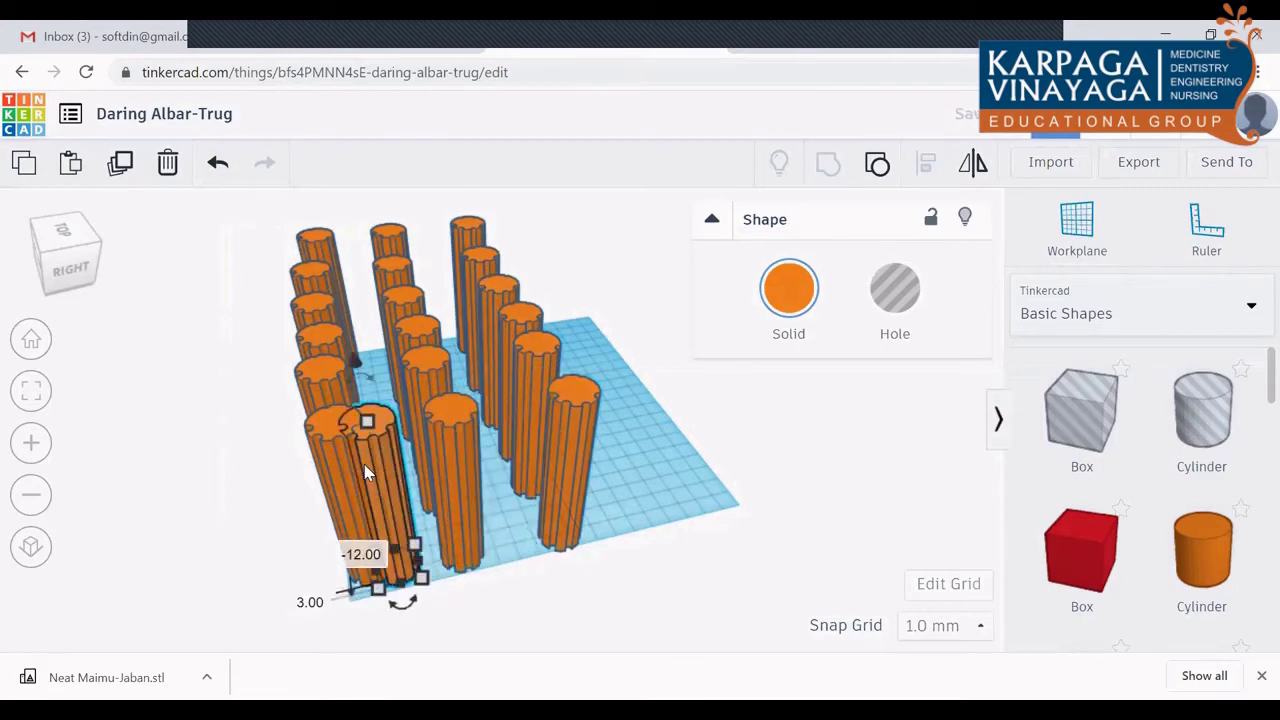
pyautogui.click(269, 488)
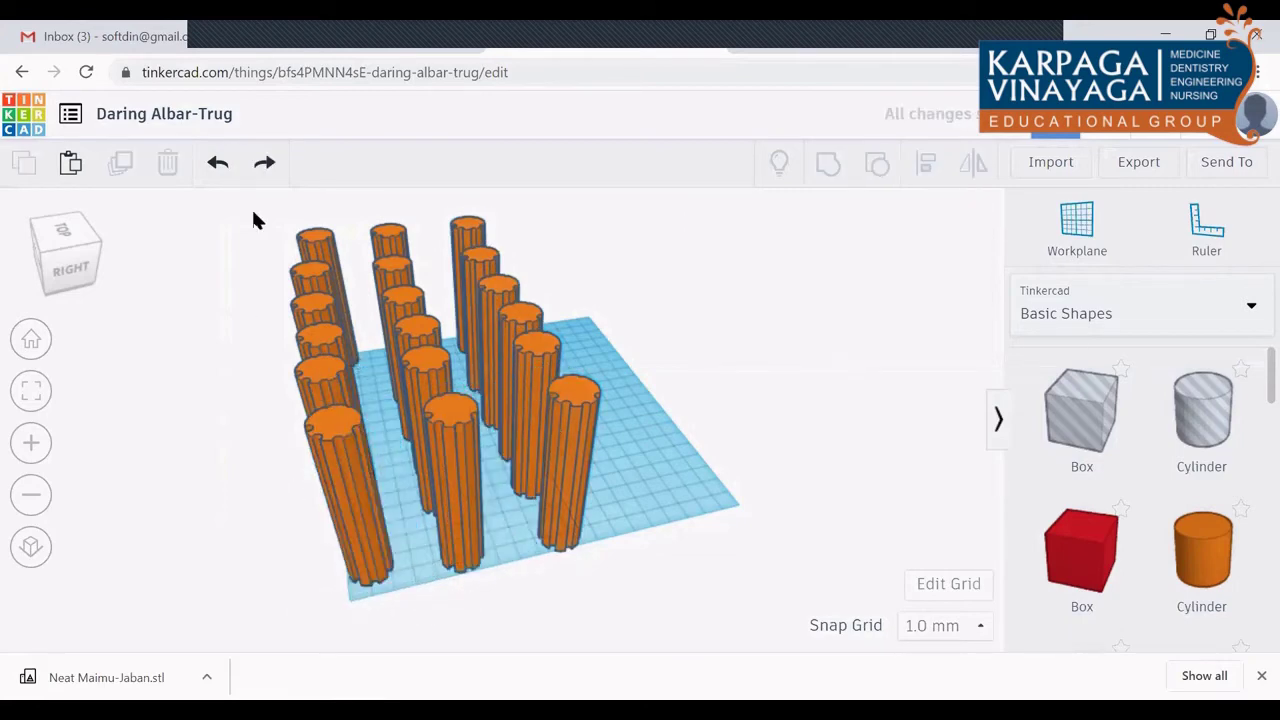
# Step: Return the left column to the edge, copy it to the right edge, then undo the copy
pyautogui.moveTo(253, 212)
pyautogui.mouseDown()
pyautogui.moveTo(362, 480)
pyautogui.moveTo(356, 496)
pyautogui.moveTo(658, 393)
pyautogui.mouseUp()
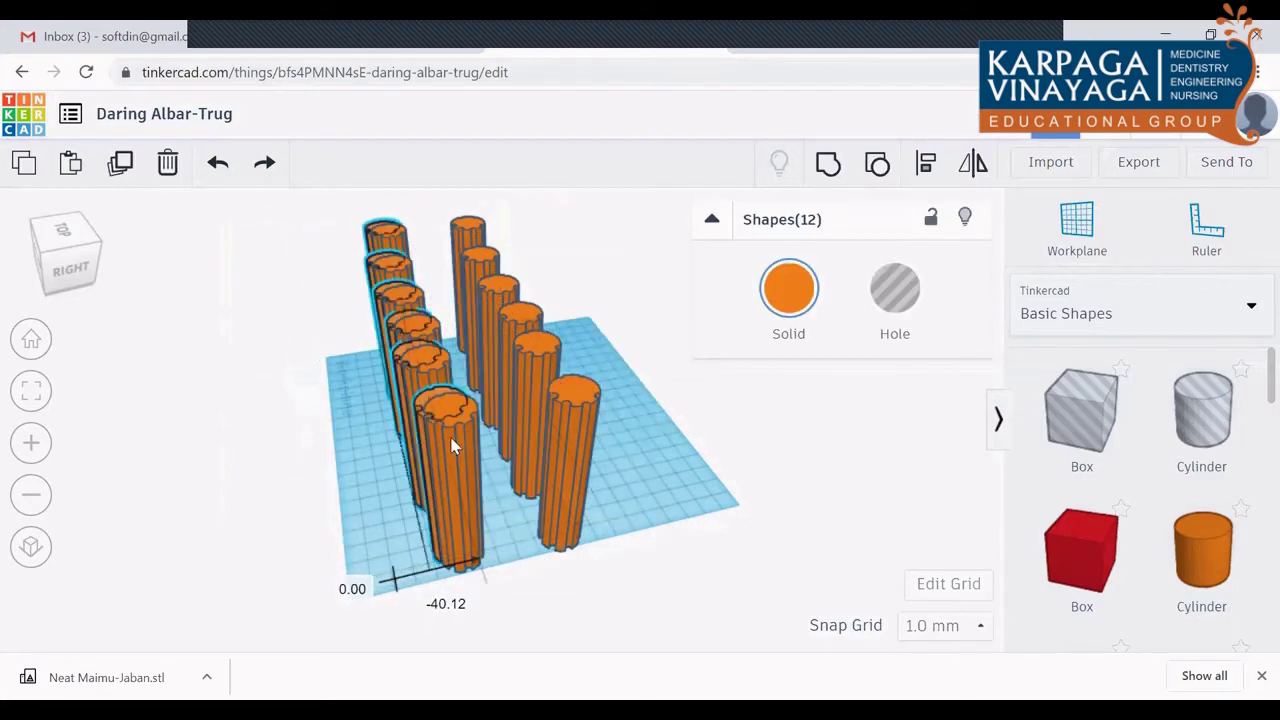
pyautogui.moveTo(658, 393); pyautogui.dragTo(337, 445)
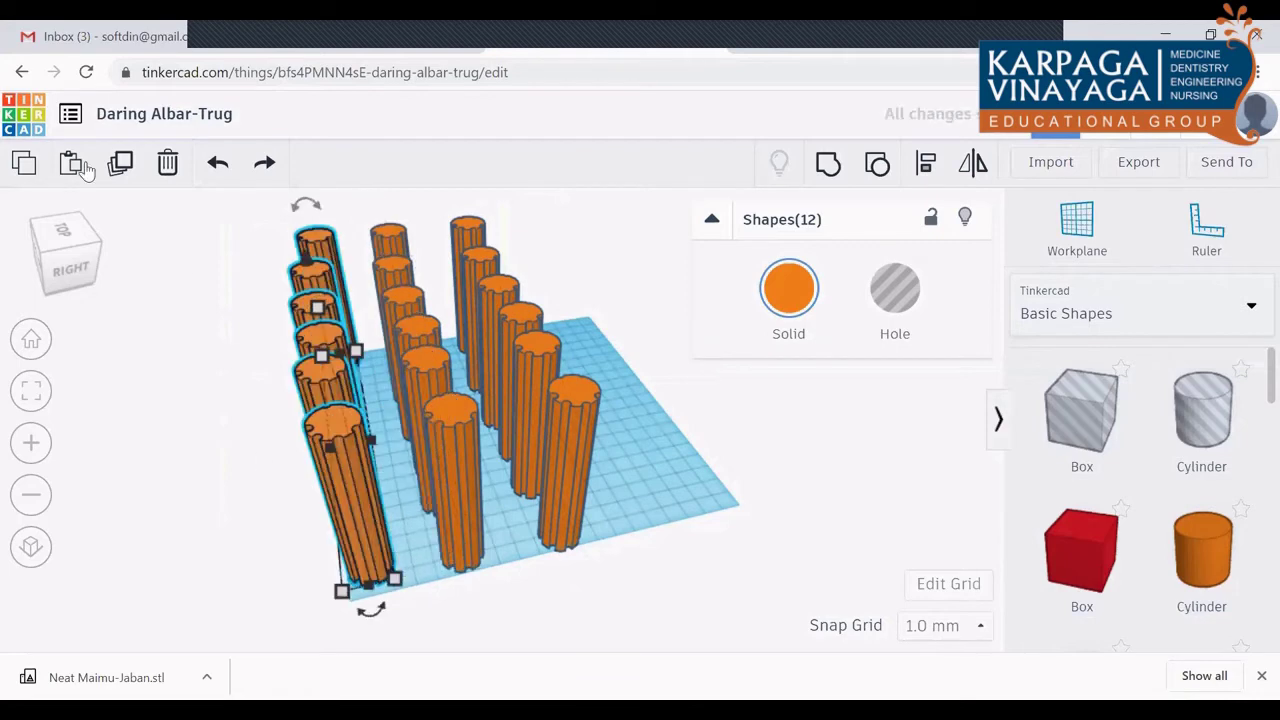
pyautogui.click(430, 612)
pyautogui.keyDown('alt'); pyautogui.moveTo(341, 480); pyautogui.dragTo(756, 418); pyautogui.keyUp('alt')
pyautogui.click(784, 560)
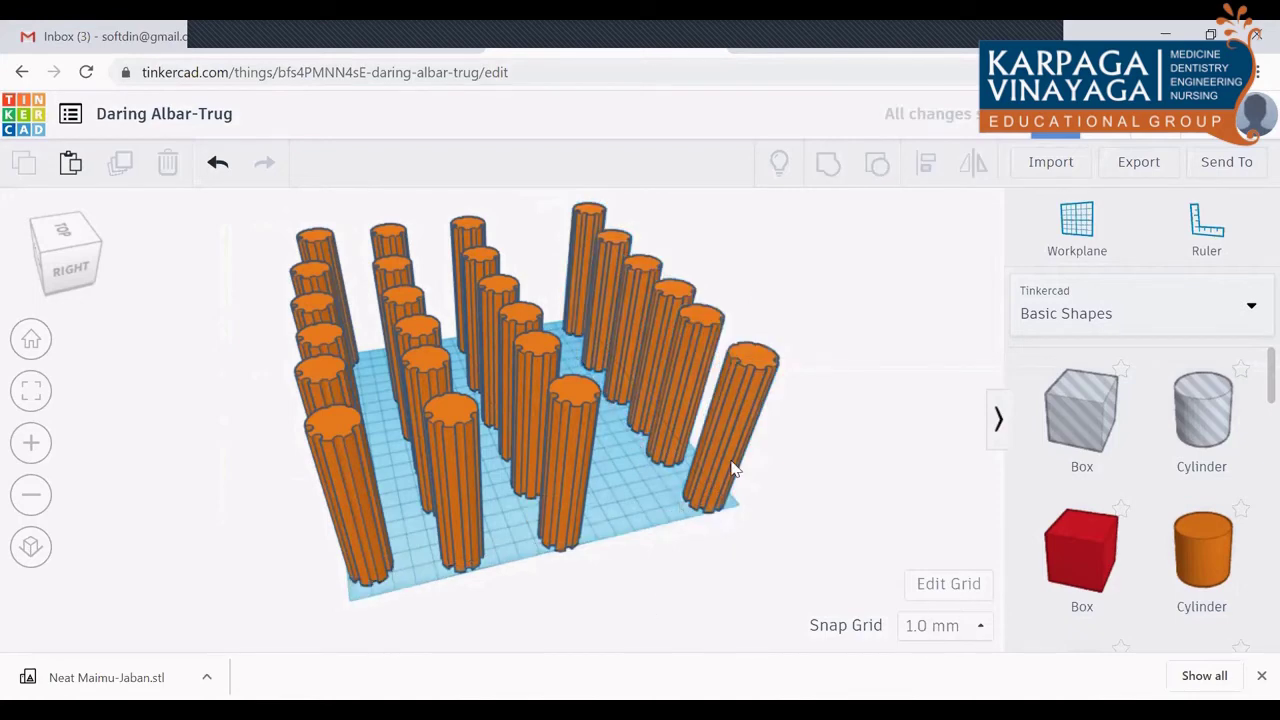
pyautogui.hotkey('ctrl', 'z')
# Step: Duplicate pillar columns with Ctrl+D and move the copies rightward to fill the grid
pyautogui.moveTo(212, 204); pyautogui.dragTo(364, 574)
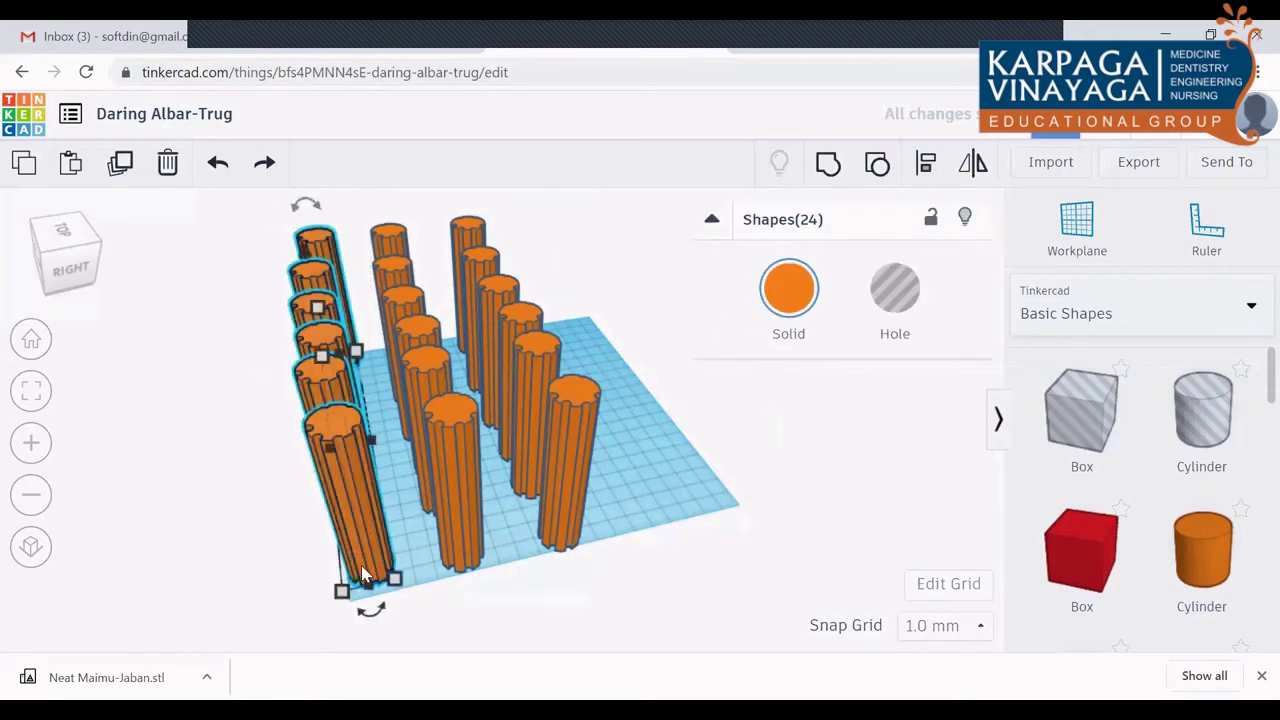
pyautogui.hotkey('ctrl', 'd')
pyautogui.moveTo(314, 508)
pyautogui.mouseDown()
pyautogui.moveTo(625, 401)
pyautogui.moveTo(660, 420)
pyautogui.mouseUp()
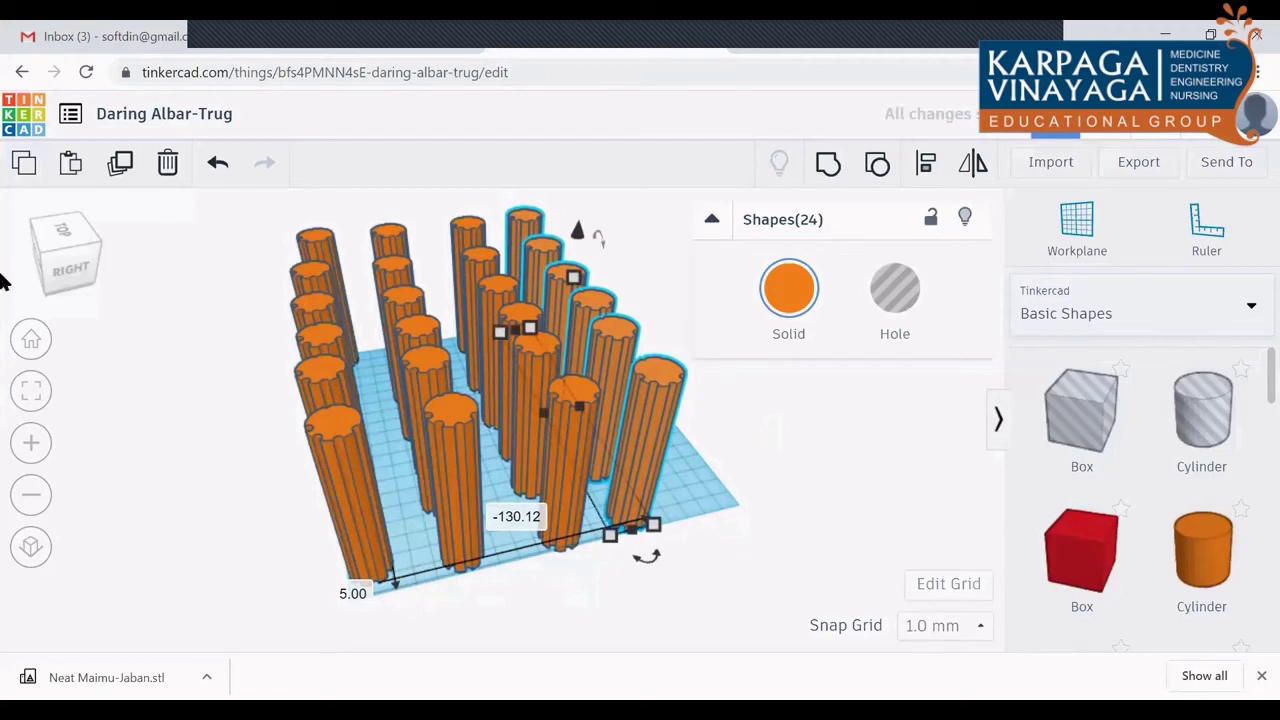
pyautogui.moveTo(84, 278)
pyautogui.mouseDown()
pyautogui.moveTo(71, 277)
pyautogui.moveTo(84, 278)
pyautogui.mouseUp()
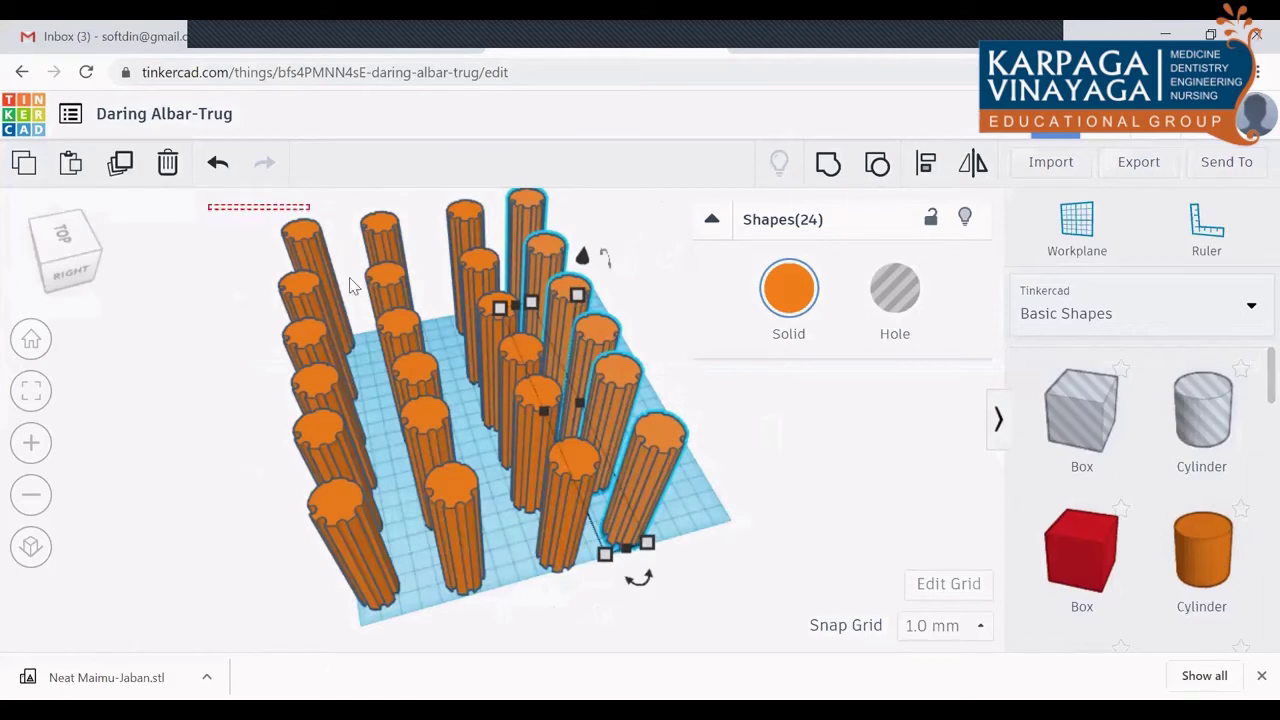
pyautogui.moveTo(350, 285)
pyautogui.mouseDown()
pyautogui.moveTo(381, 521)
pyautogui.moveTo(361, 531)
pyautogui.moveTo(360, 563)
pyautogui.mouseUp()
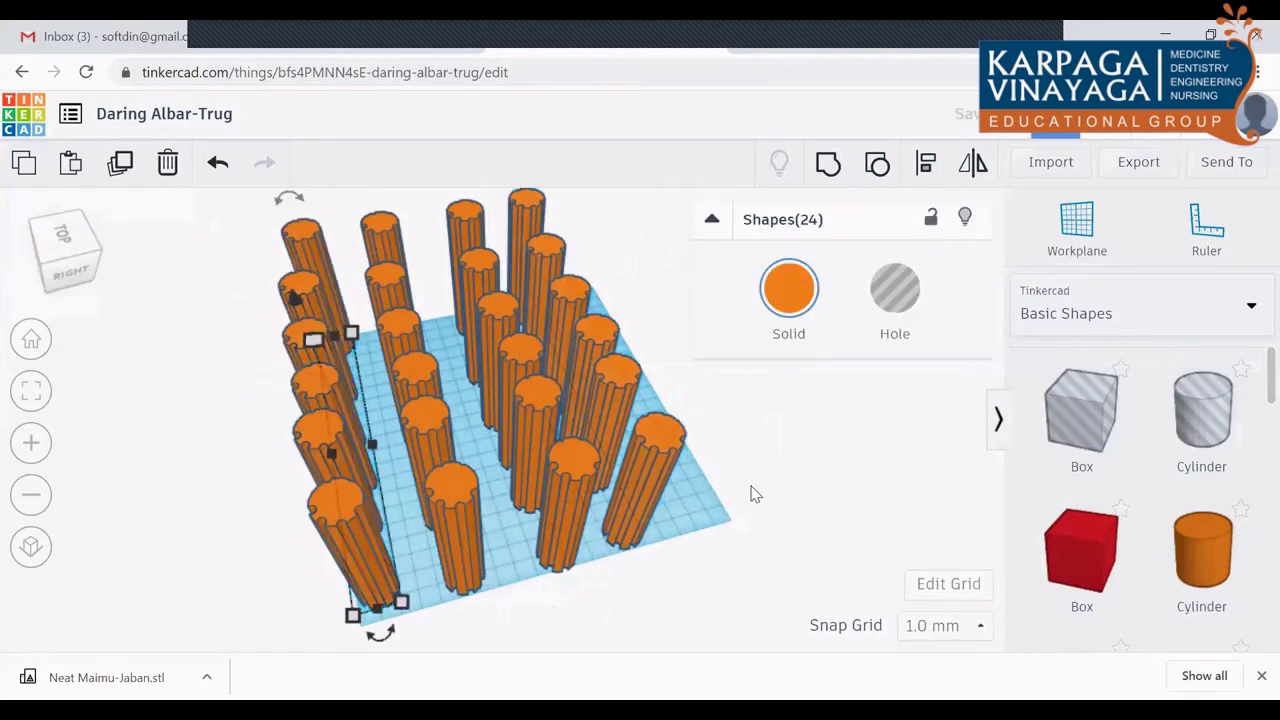
pyautogui.moveTo(237, 204)
pyautogui.mouseDown()
pyautogui.moveTo(334, 214)
pyautogui.moveTo(320, 423)
pyautogui.moveTo(333, 538)
pyautogui.moveTo(360, 563)
pyautogui.mouseUp()
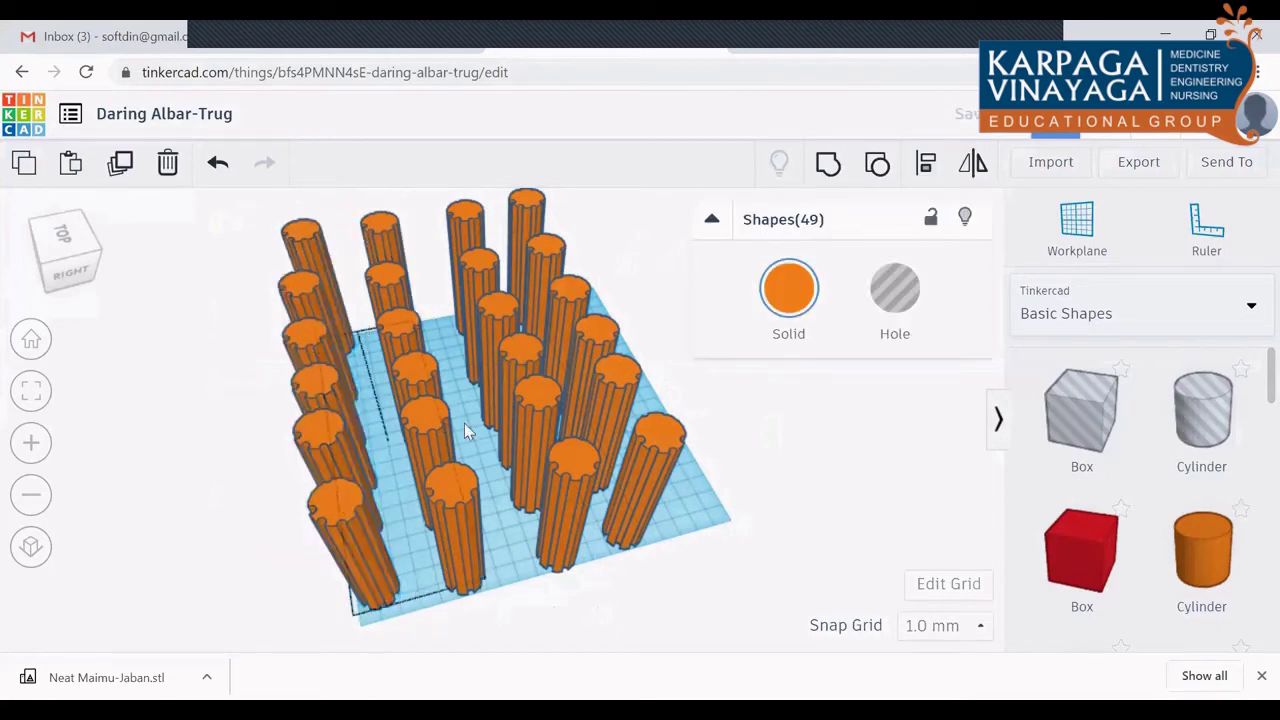
pyautogui.moveTo(541, 411)
pyautogui.mouseDown()
pyautogui.moveTo(677, 382)
pyautogui.moveTo(709, 343)
pyautogui.moveTo(726, 349)
pyautogui.mouseUp()
pyautogui.moveTo(80, 278); pyautogui.dragTo(57, 266)
# Step: Delete the stray pillar sitting beyond the workplane's right edge
pyautogui.click(980, 441)
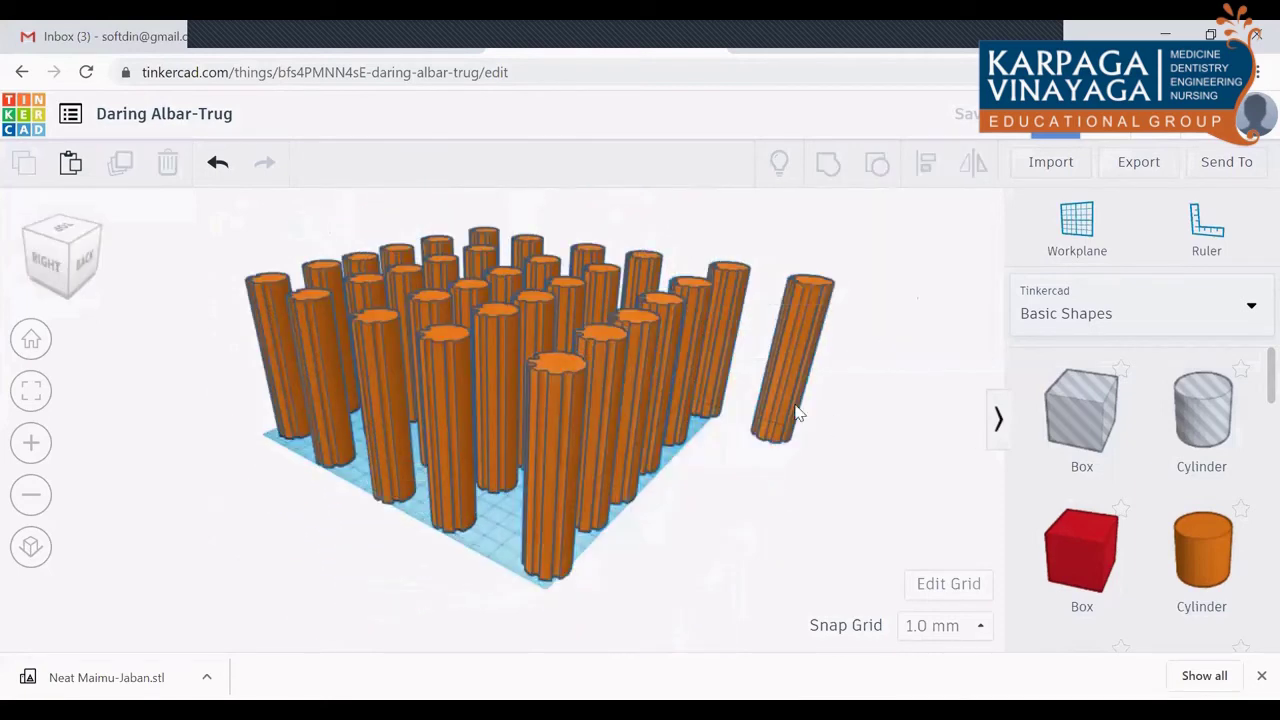
pyautogui.click(795, 410)
pyautogui.press('Delete')
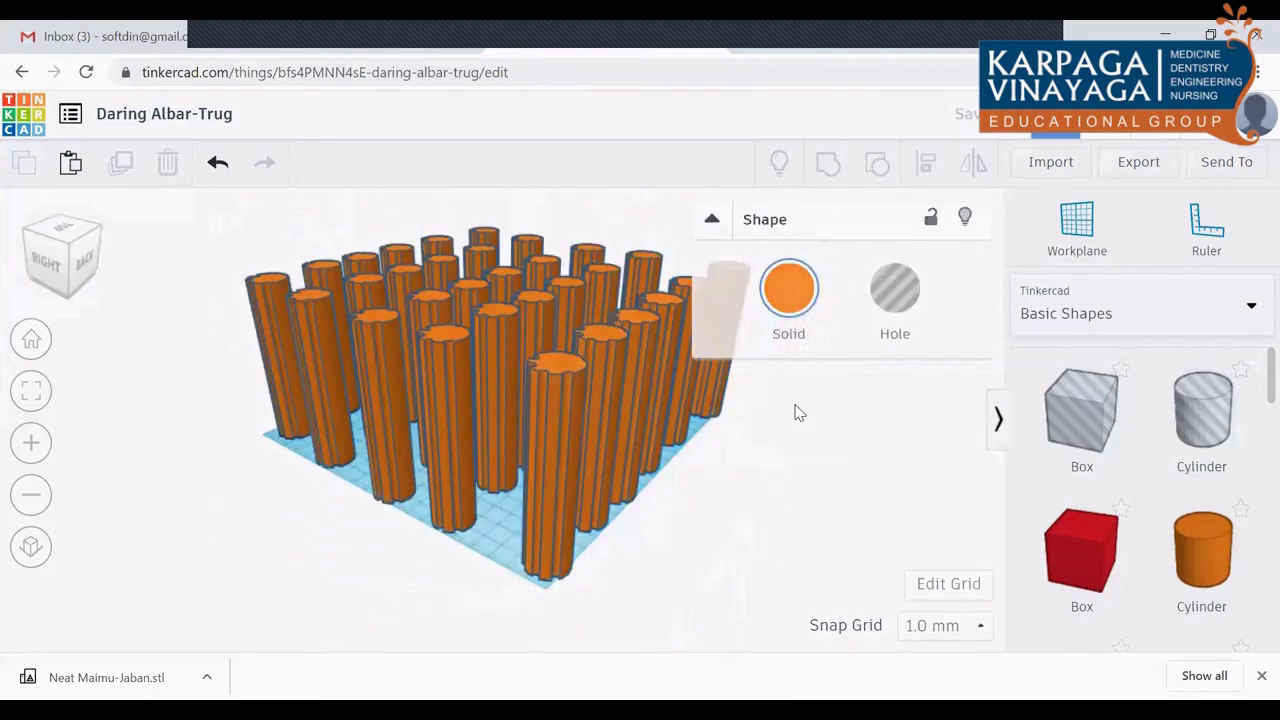
pyautogui.moveTo(48, 262); pyautogui.dragTo(55, 270)
# Step: From a top-down view, select and delete several interior pillars one by one
pyautogui.click(55, 270)
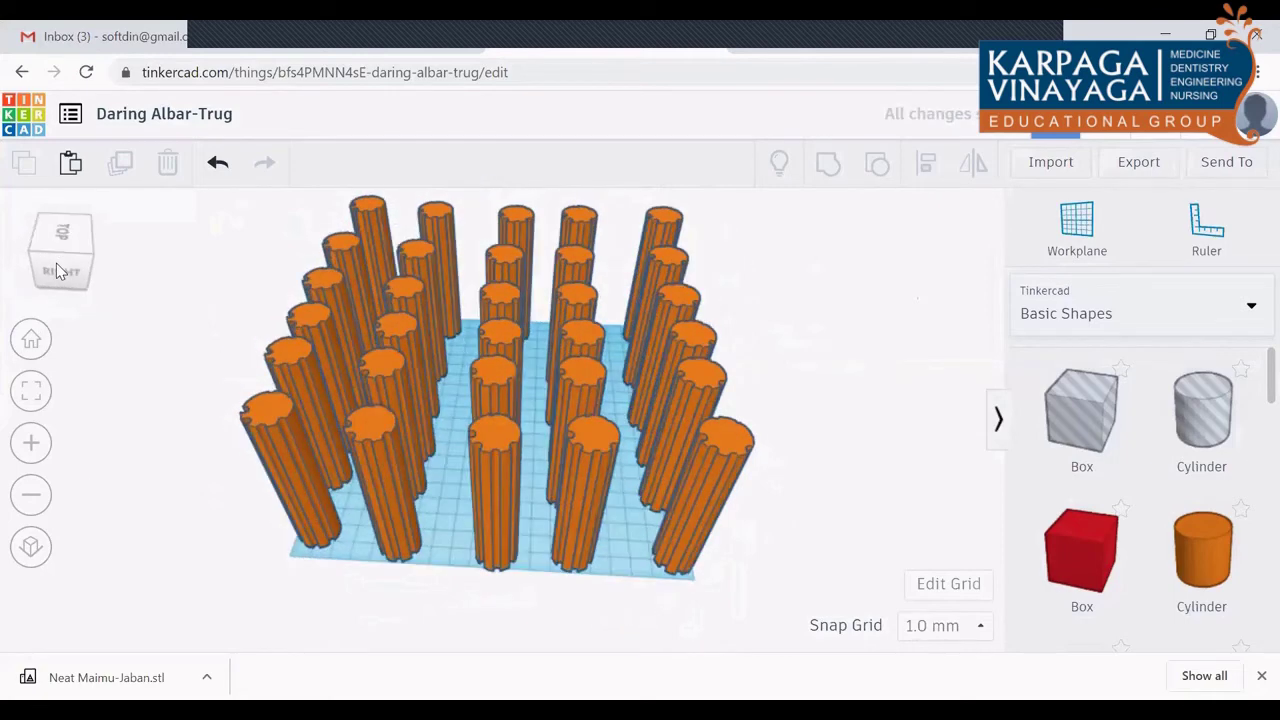
pyautogui.click(61, 263)
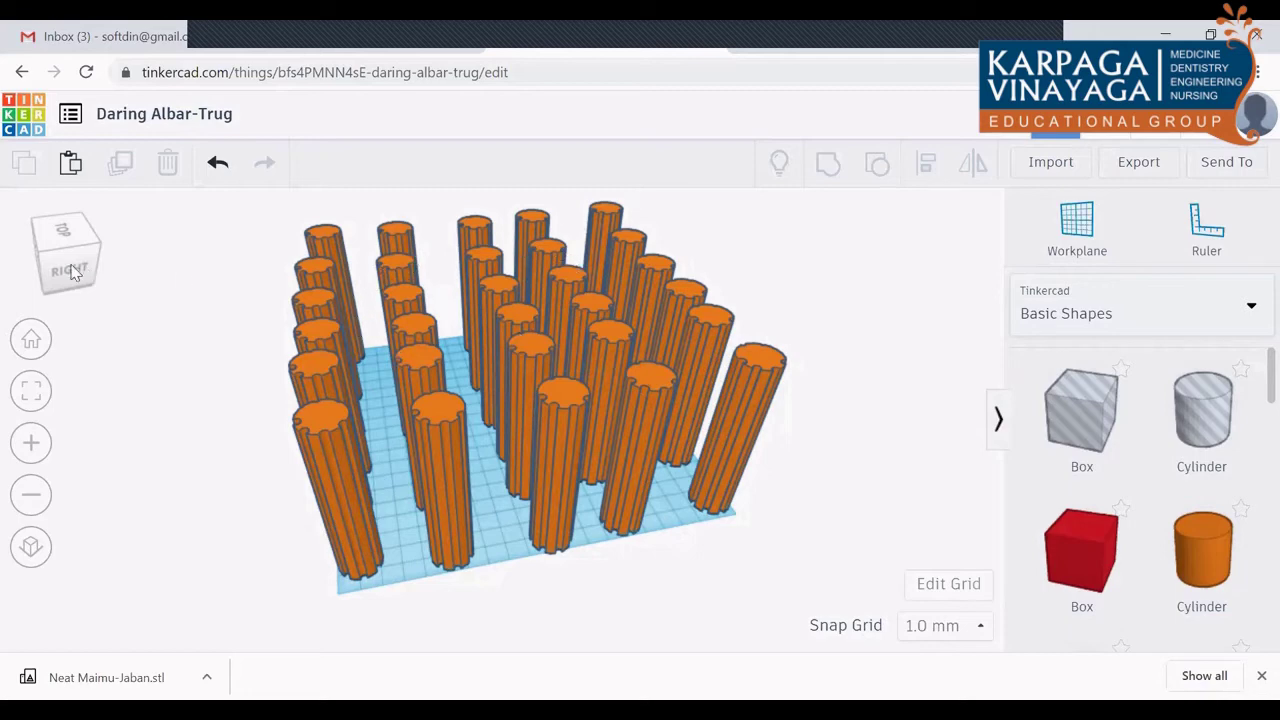
pyautogui.moveTo(72, 273); pyautogui.dragTo(65, 277)
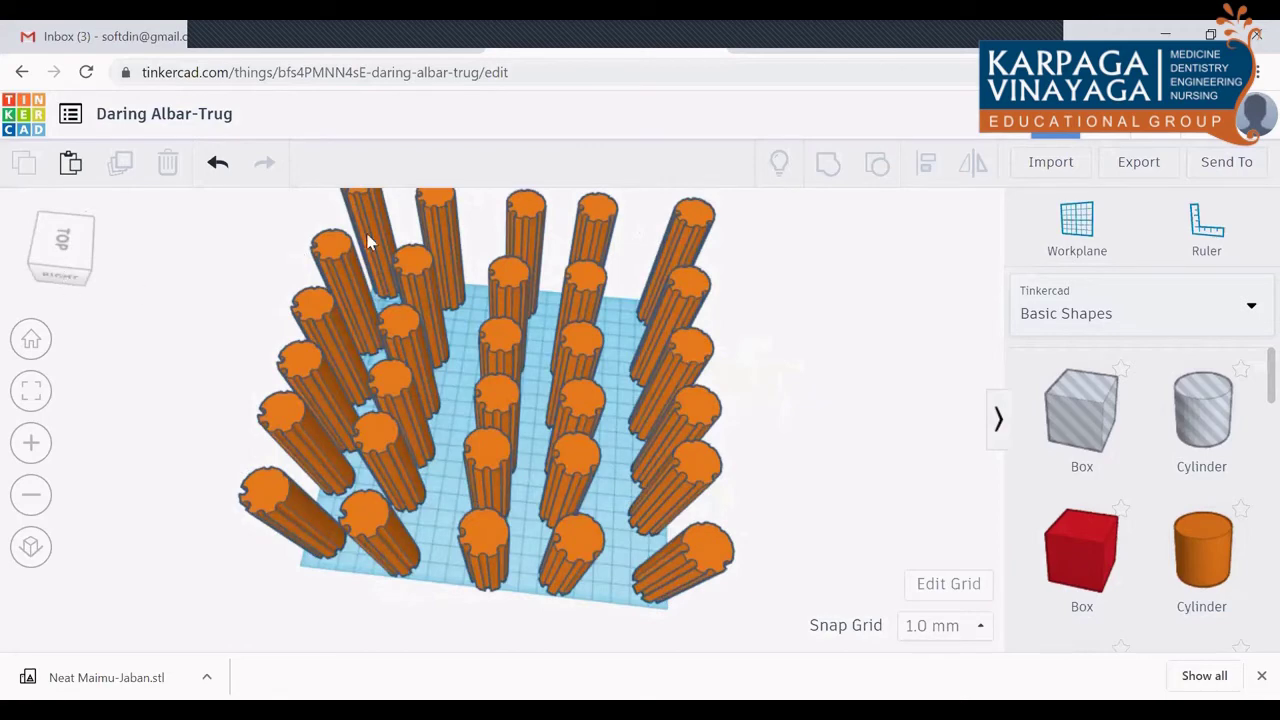
pyautogui.click(412, 261)
pyautogui.moveTo(414, 366)
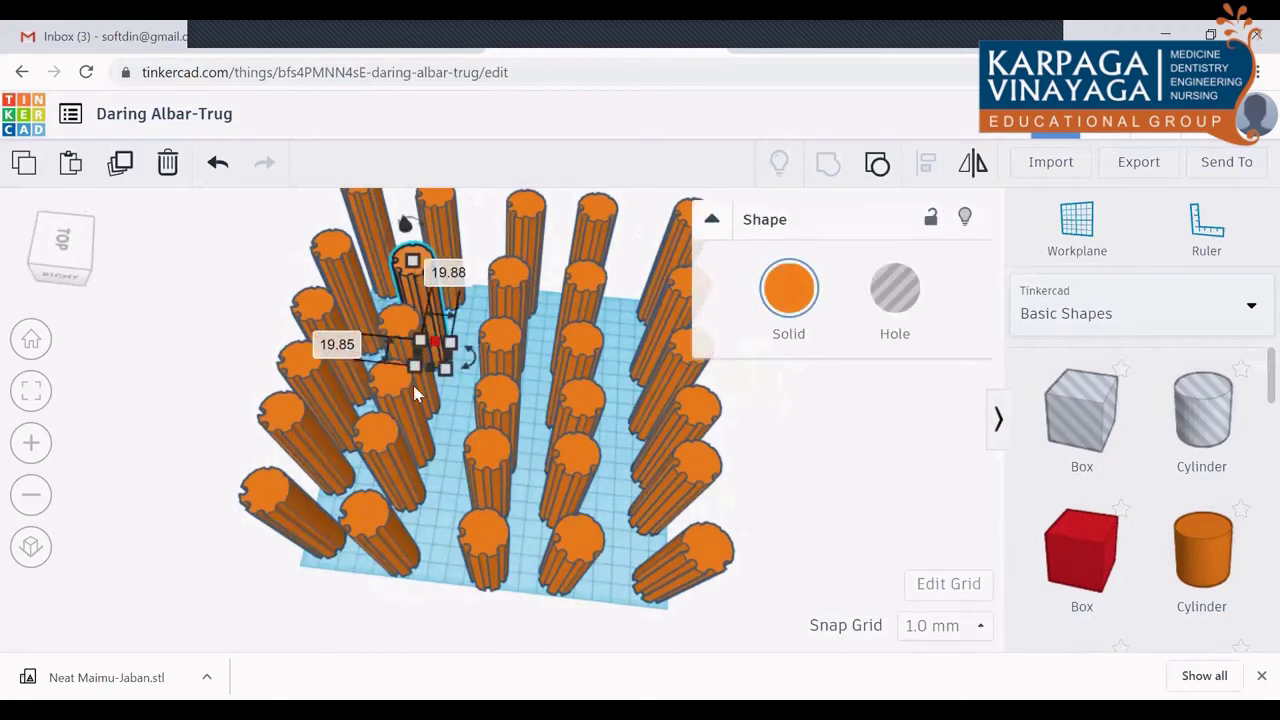
pyautogui.keyDown('shift'); pyautogui.click(380, 445); pyautogui.keyUp('shift')
pyautogui.keyDown('shift'); pyautogui.click(380, 445); pyautogui.keyUp('shift')
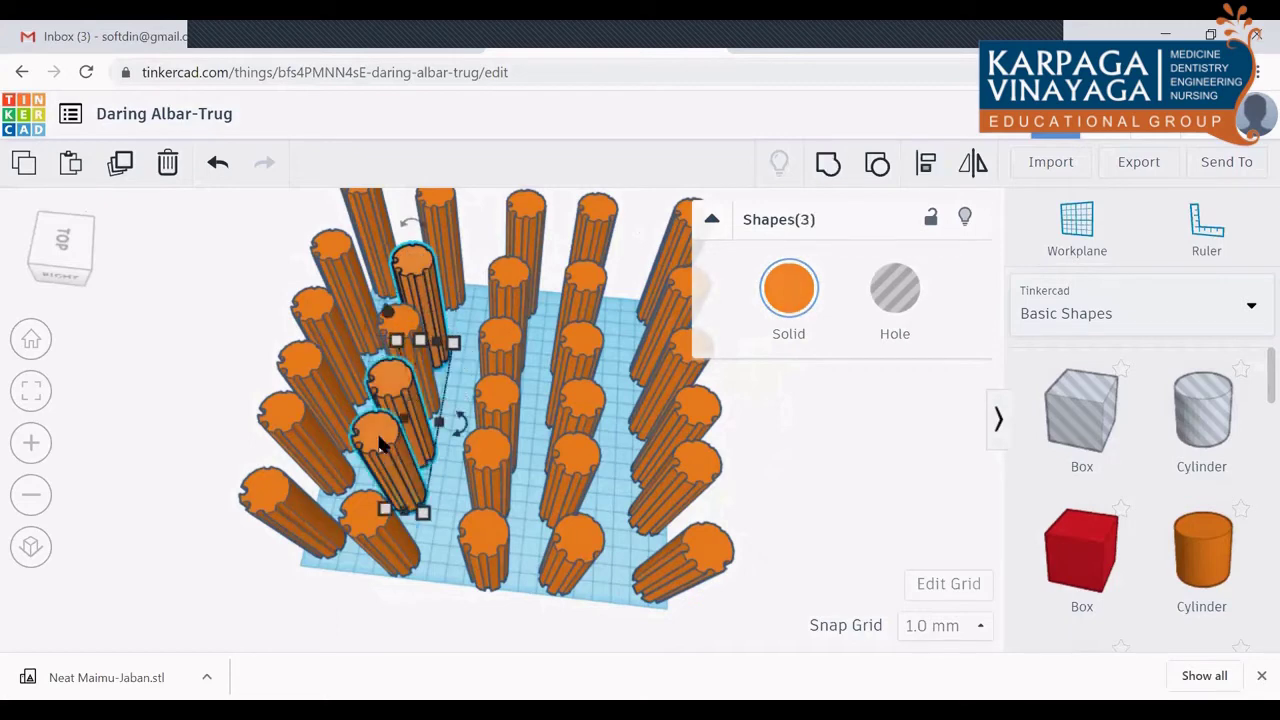
pyautogui.press('Delete')
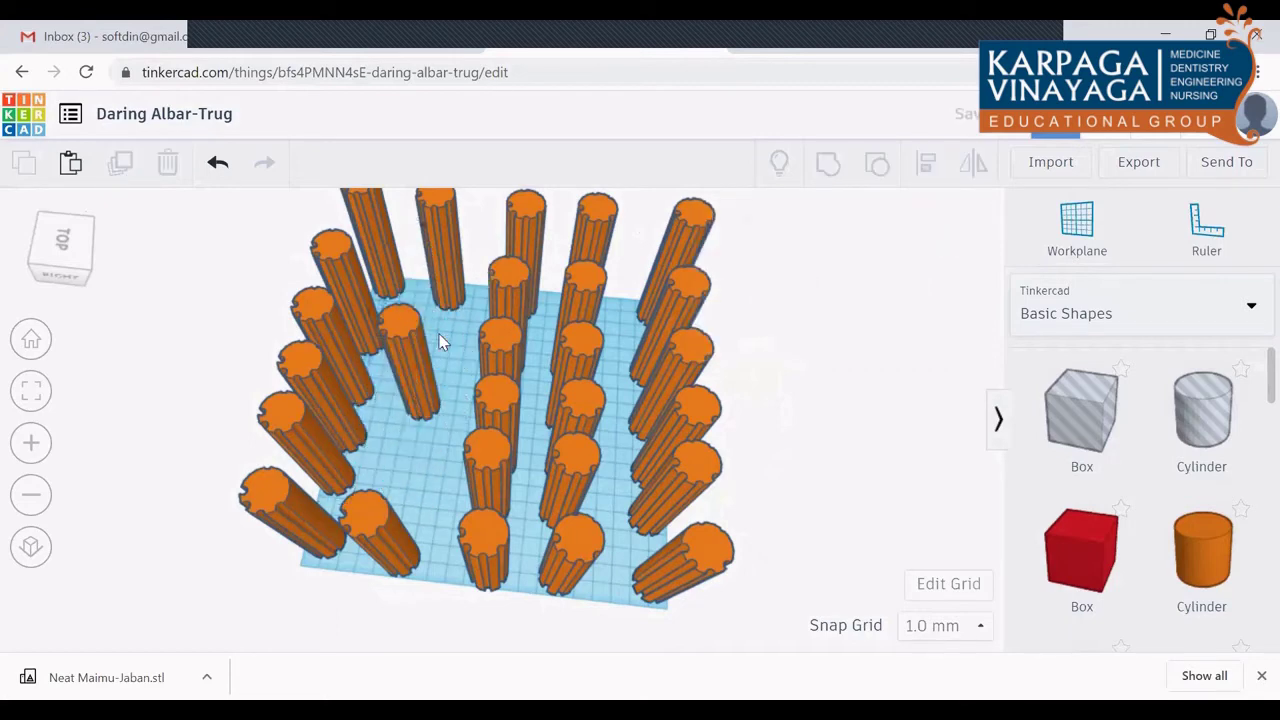
pyautogui.click(418, 358)
pyautogui.press('Delete')
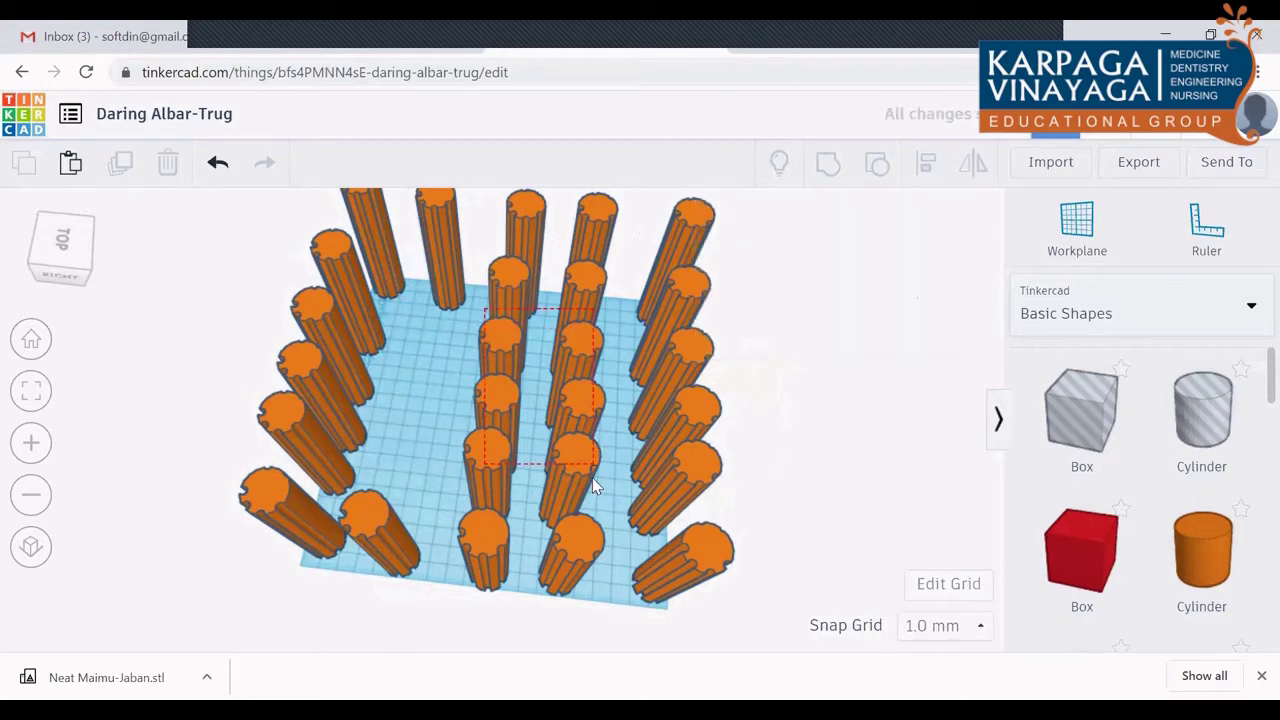
# Step: Marquee-select and delete the remaining interior pillars, leaving only the outer ring
pyautogui.moveTo(592, 478); pyautogui.dragTo(592, 478)
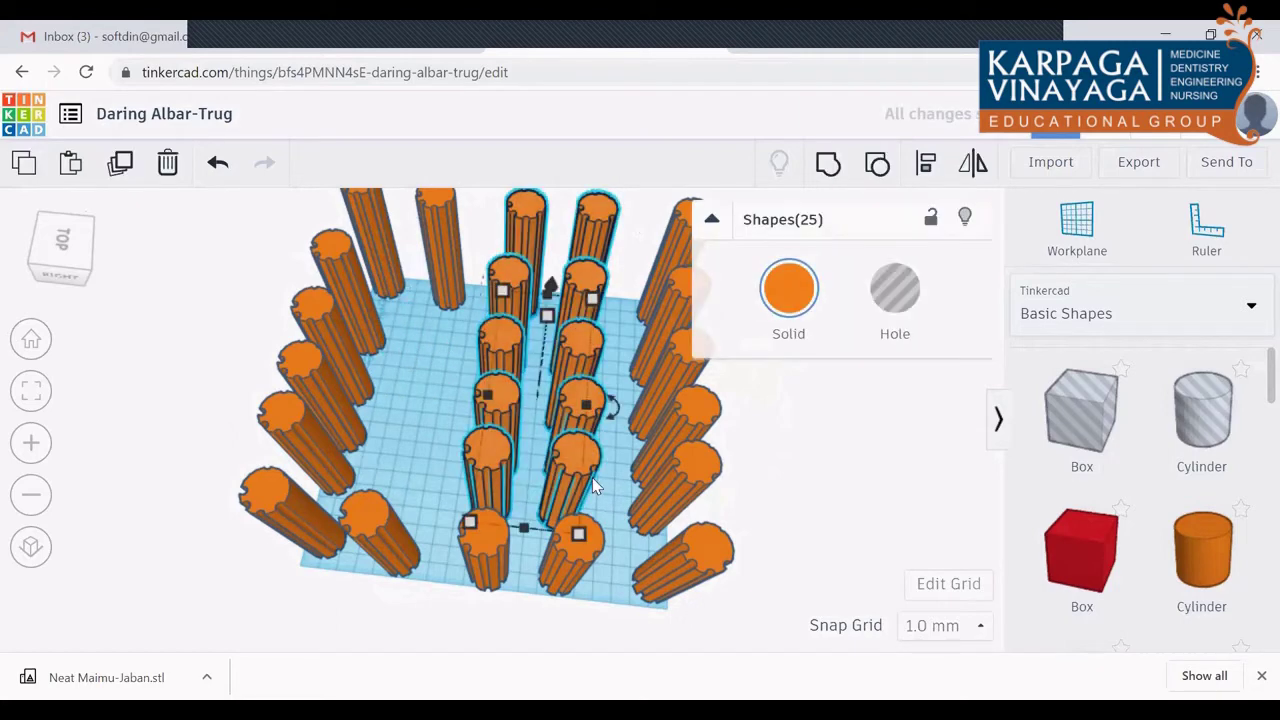
pyautogui.press('Delete')
pyautogui.hotkey('ctrl', 'z')
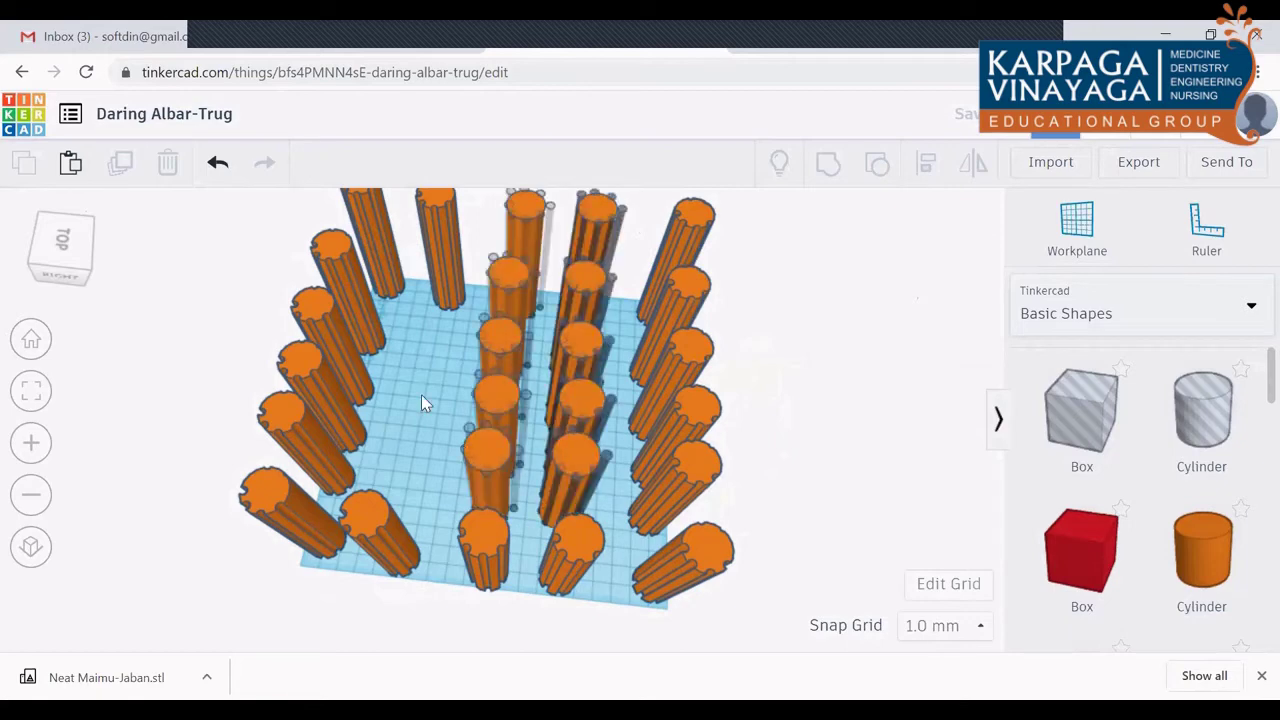
pyautogui.click(395, 452)
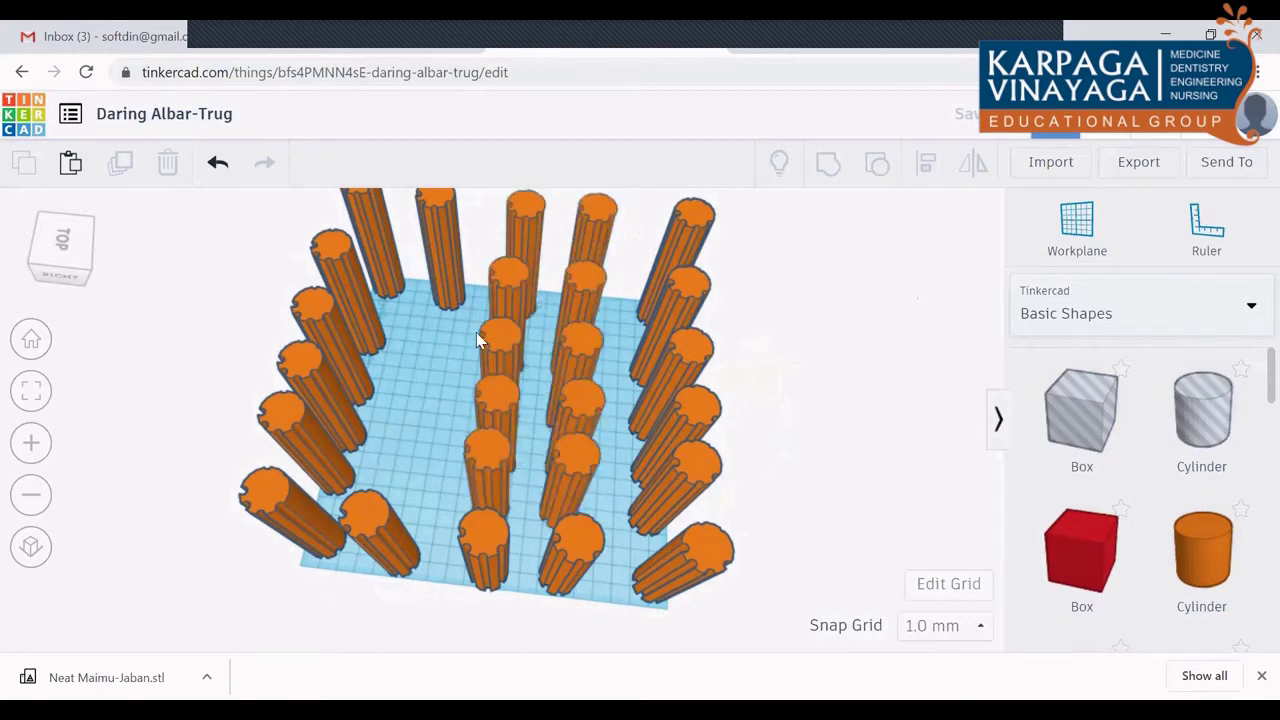
pyautogui.moveTo(454, 334)
pyautogui.mouseDown()
pyautogui.moveTo(604, 358)
pyautogui.moveTo(593, 473)
pyautogui.mouseUp()
pyautogui.press('Delete')
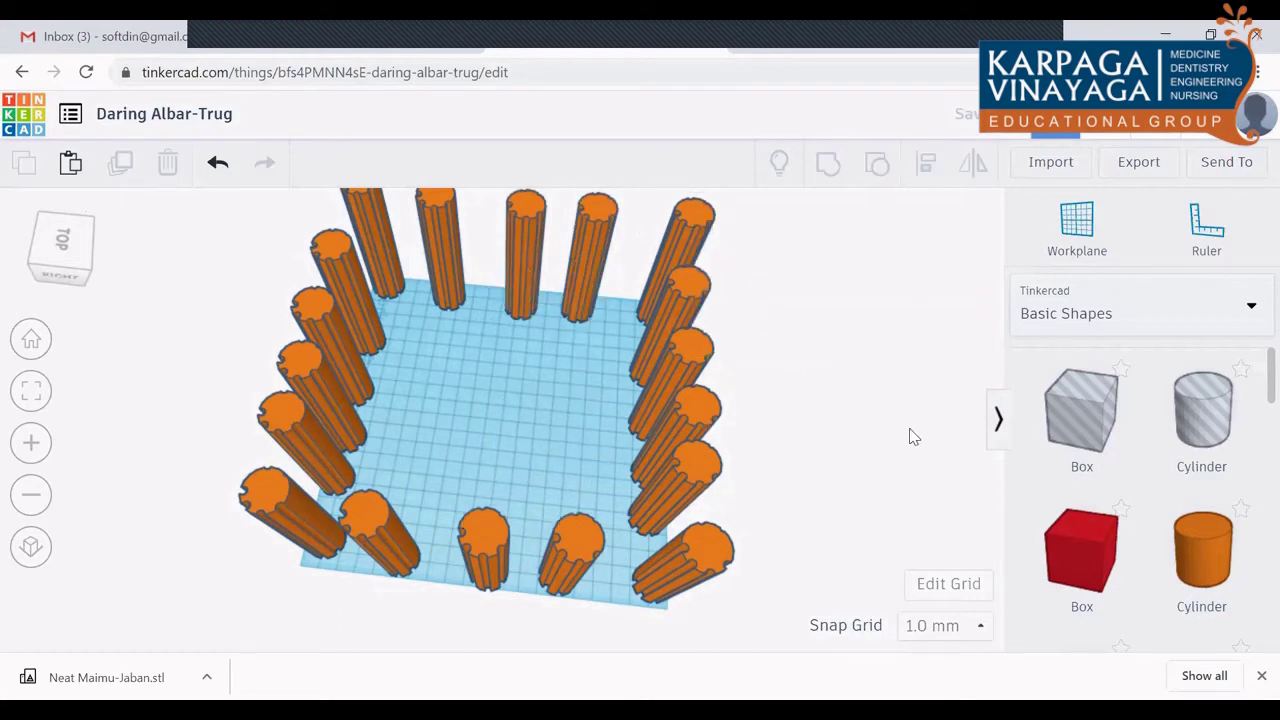
pyautogui.moveTo(62, 260); pyautogui.dragTo(43, 257)
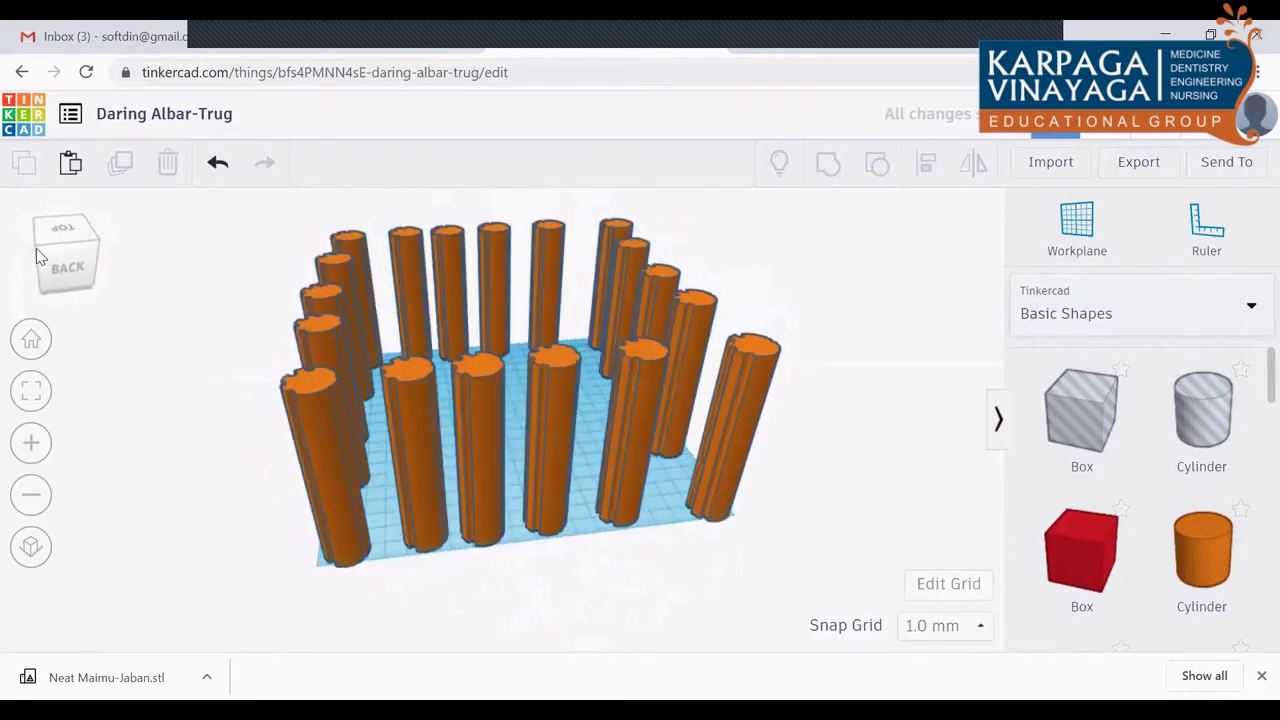
# Step: Place a red box and stretch it into a slab beneath the pillars
pyautogui.moveTo(36, 257); pyautogui.dragTo(42, 261)
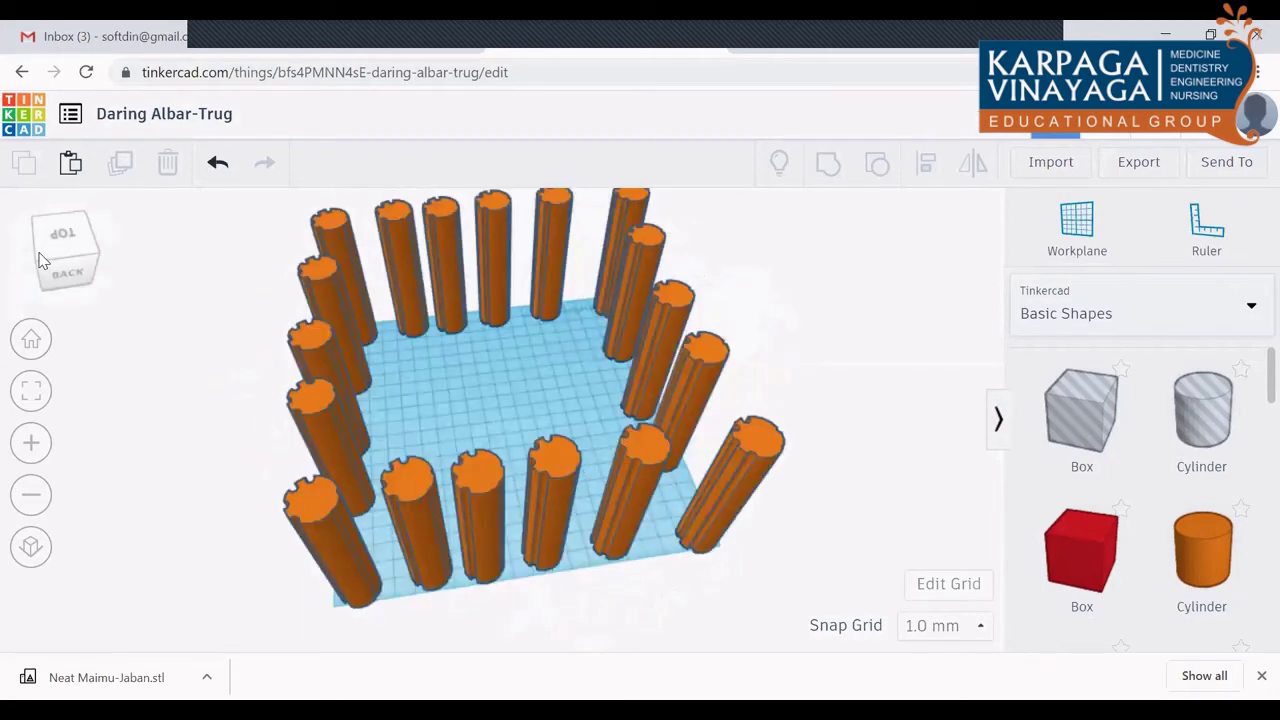
pyautogui.moveTo(1075, 585)
pyautogui.mouseDown()
pyautogui.moveTo(125, 483)
pyautogui.moveTo(206, 490)
pyautogui.moveTo(459, 572)
pyautogui.mouseUp()
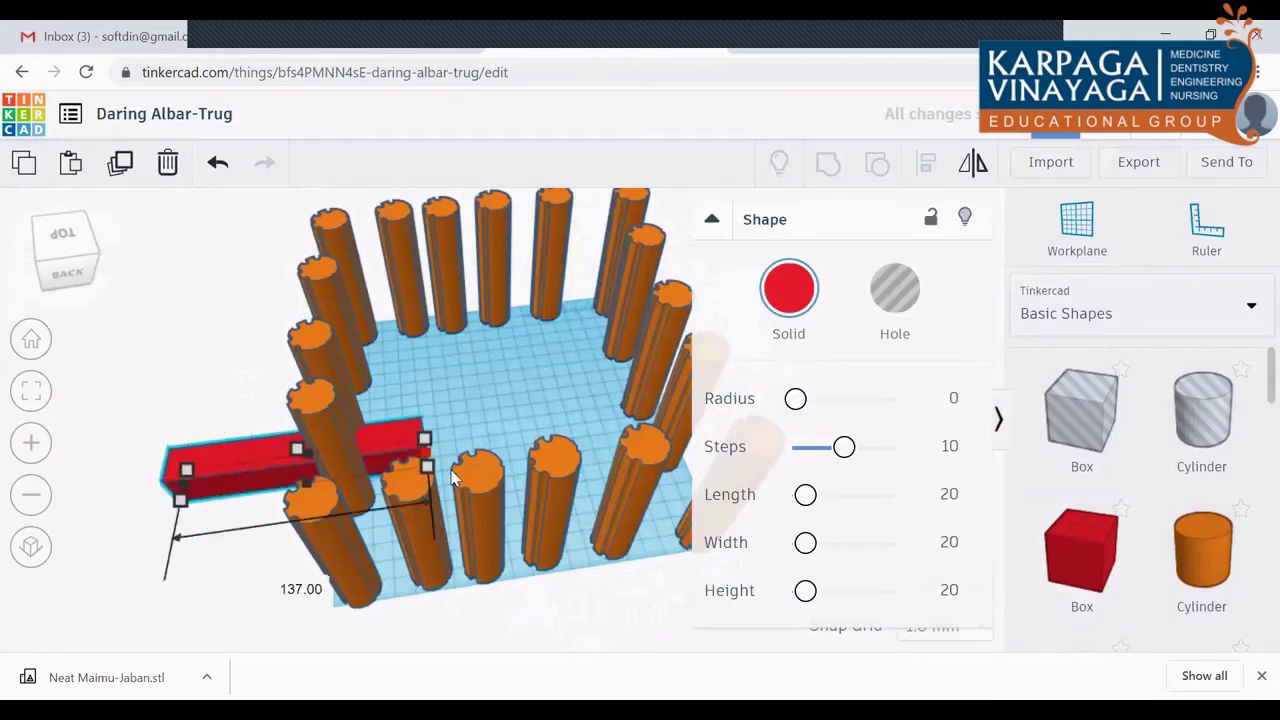
pyautogui.moveTo(332, 444)
pyautogui.mouseDown()
pyautogui.moveTo(355, 585)
pyautogui.moveTo(400, 648)
pyautogui.mouseUp()
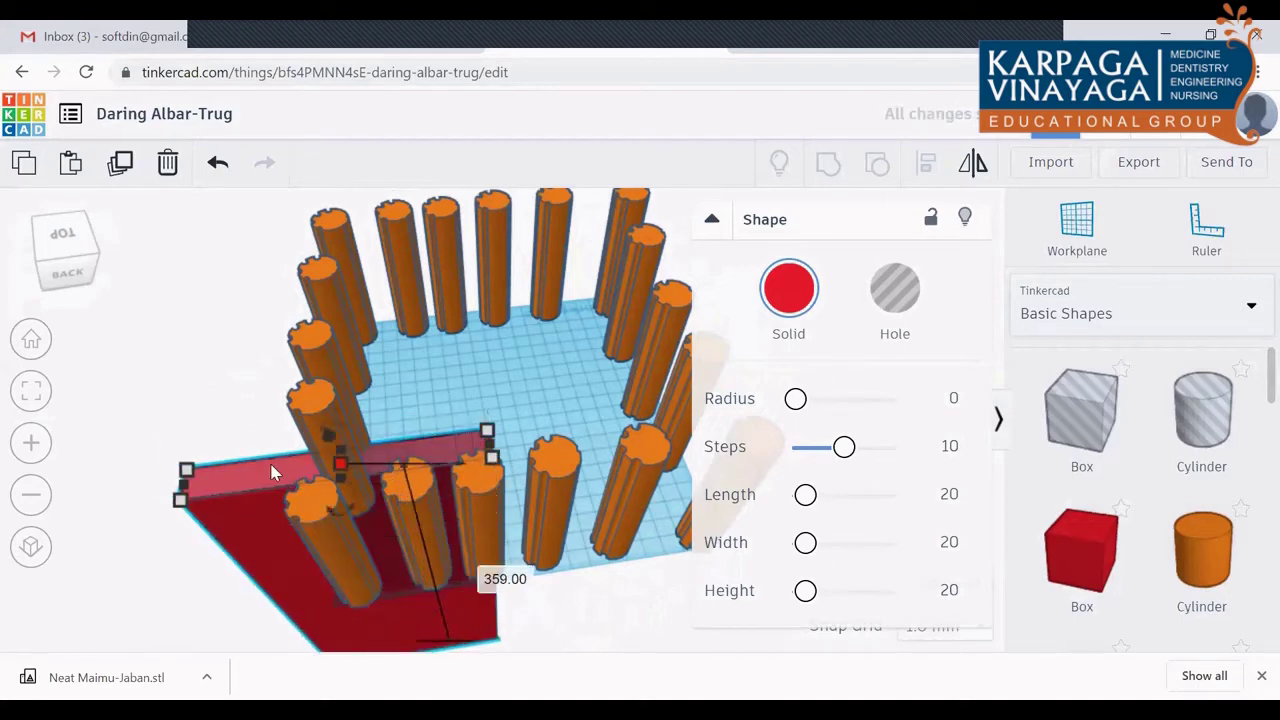
pyautogui.hotkey('ctrl', 'z')
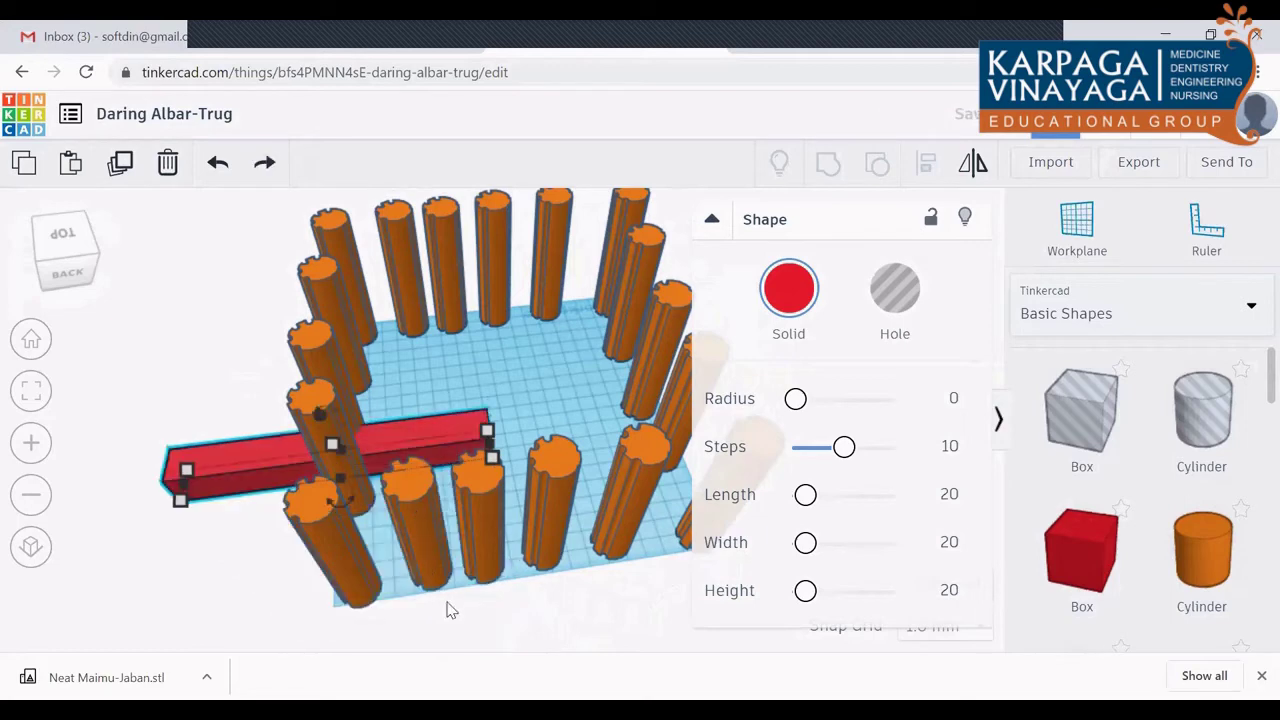
pyautogui.click(633, 601)
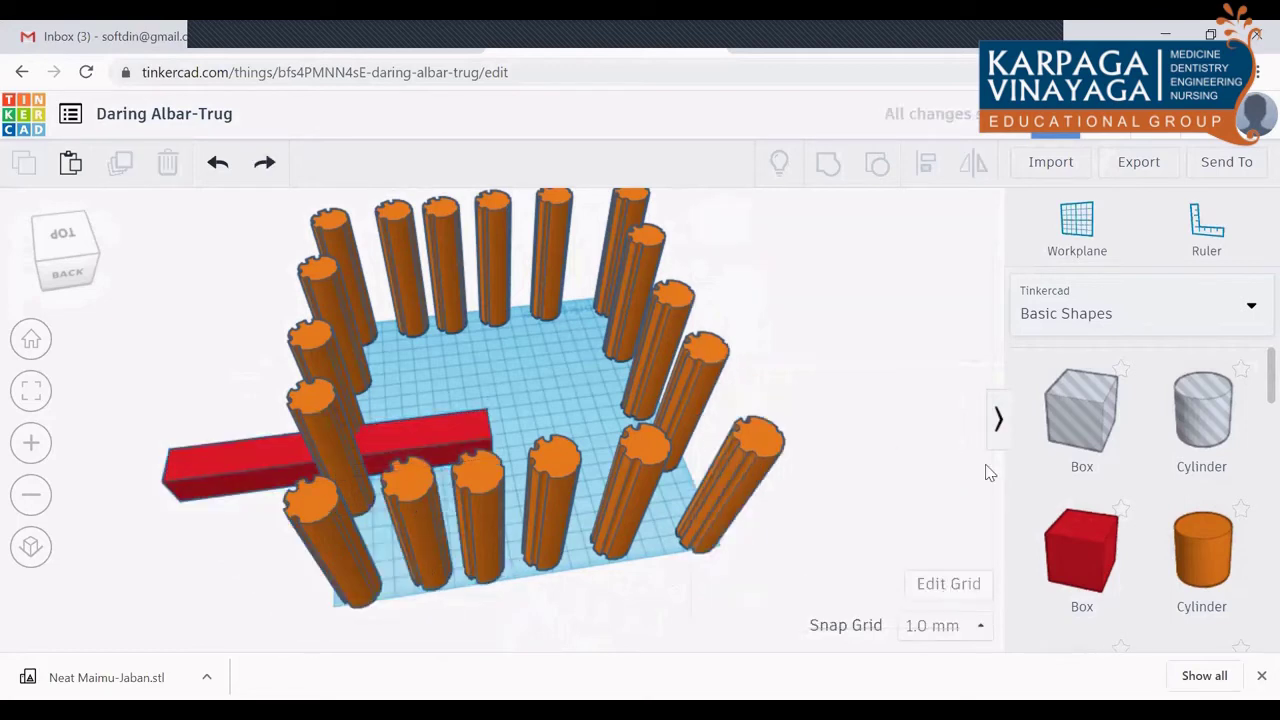
pyautogui.click(998, 425)
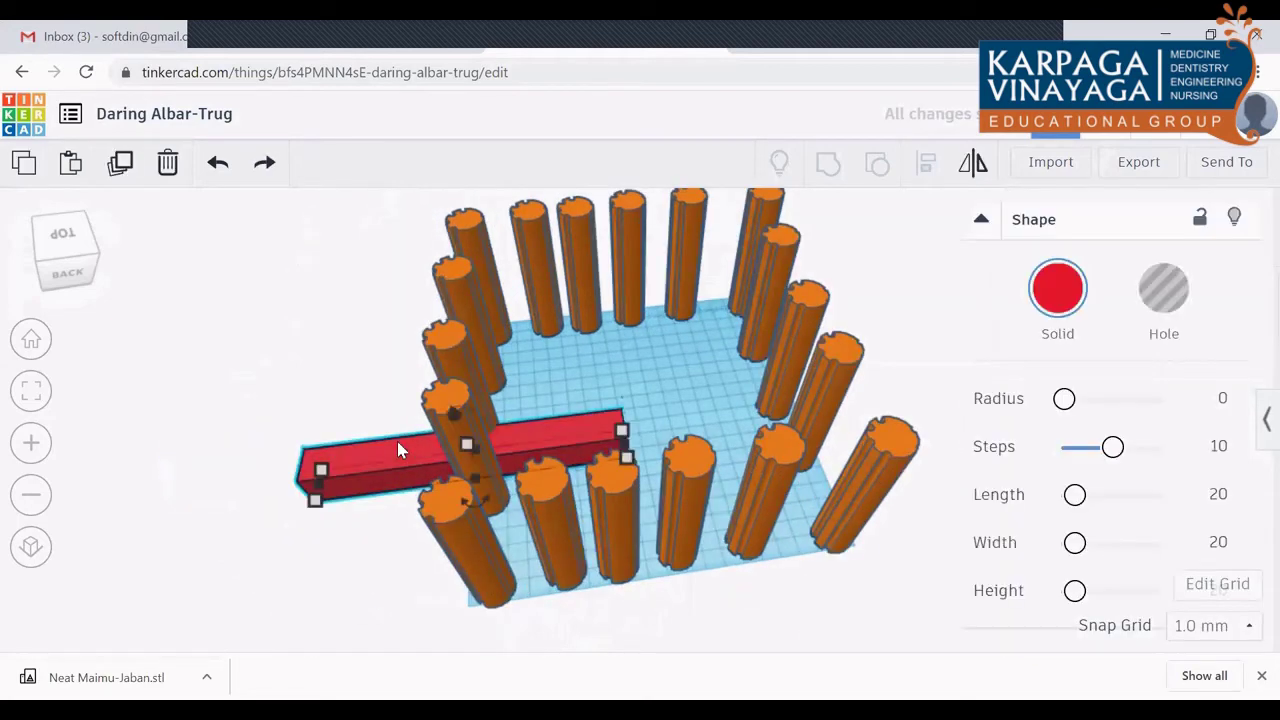
pyautogui.click(397, 443)
pyautogui.moveTo(467, 444)
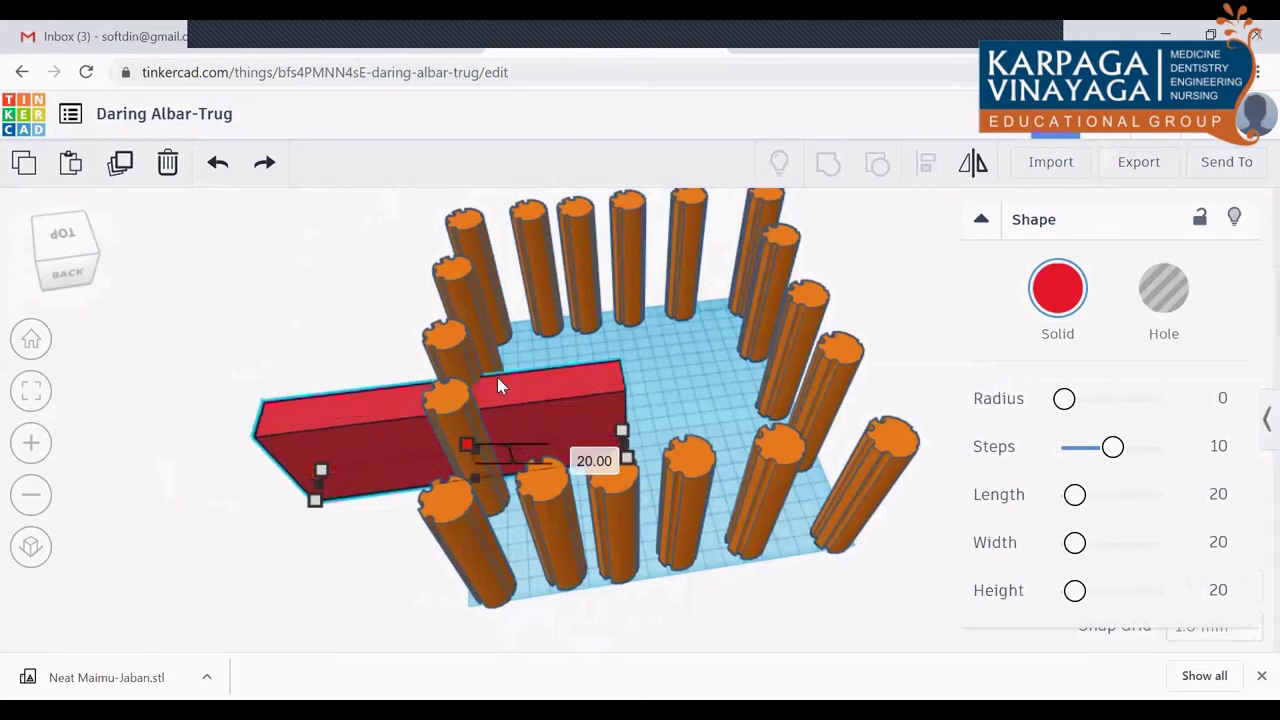
pyautogui.moveTo(467, 444)
pyautogui.mouseDown()
pyautogui.moveTo(607, 430)
pyautogui.moveTo(687, 464)
pyautogui.mouseUp()
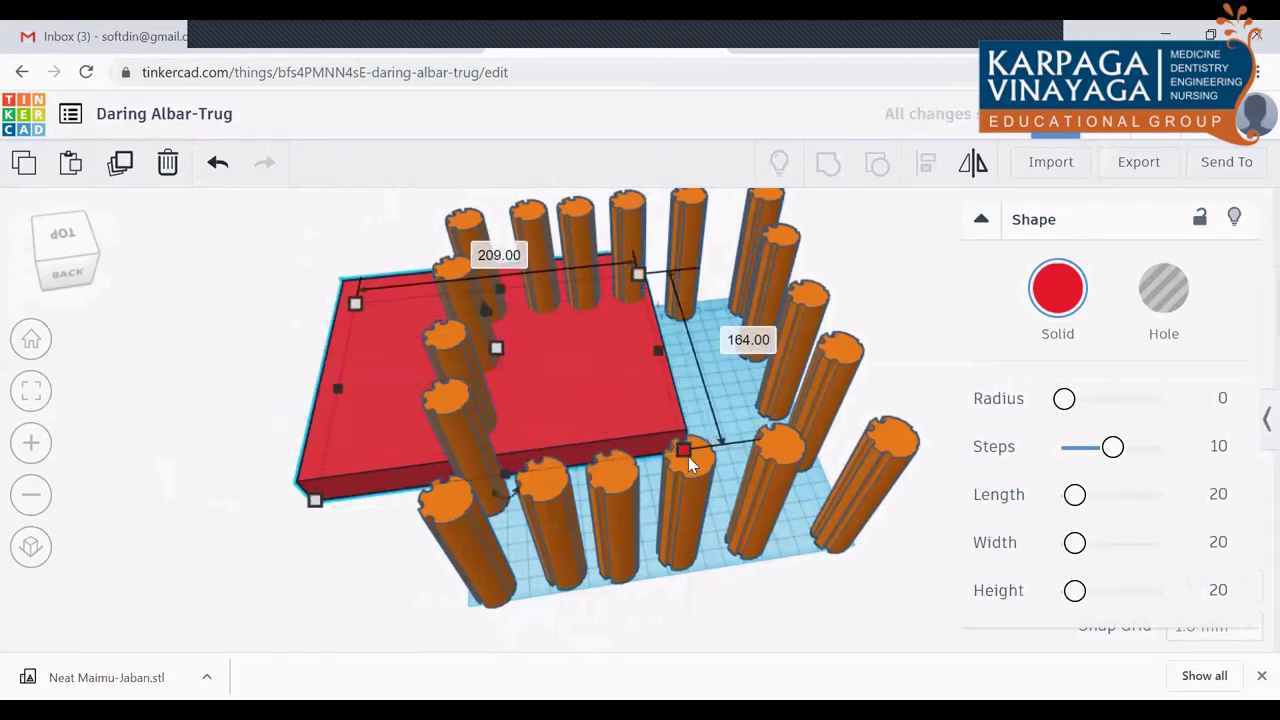
pyautogui.moveTo(687, 464)
pyautogui.mouseDown()
pyautogui.moveTo(777, 594)
pyautogui.moveTo(905, 580)
pyautogui.mouseUp()
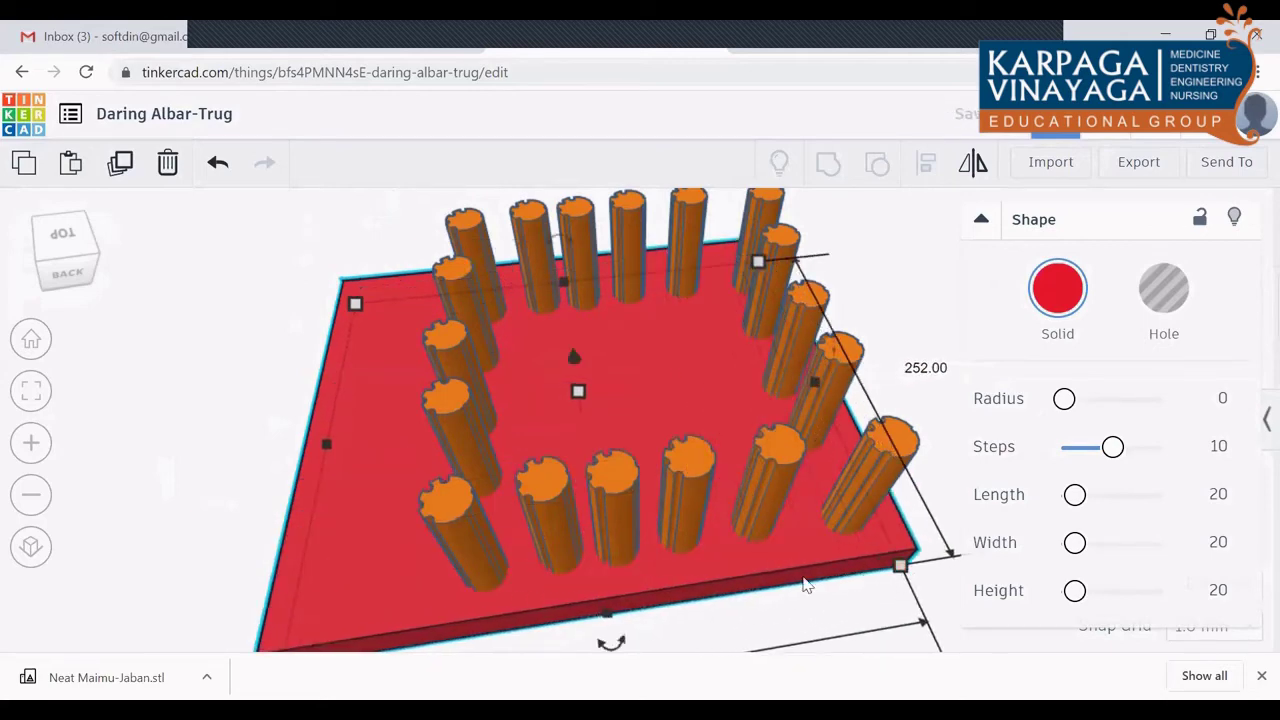
pyautogui.moveTo(797, 580); pyautogui.dragTo(855, 567)
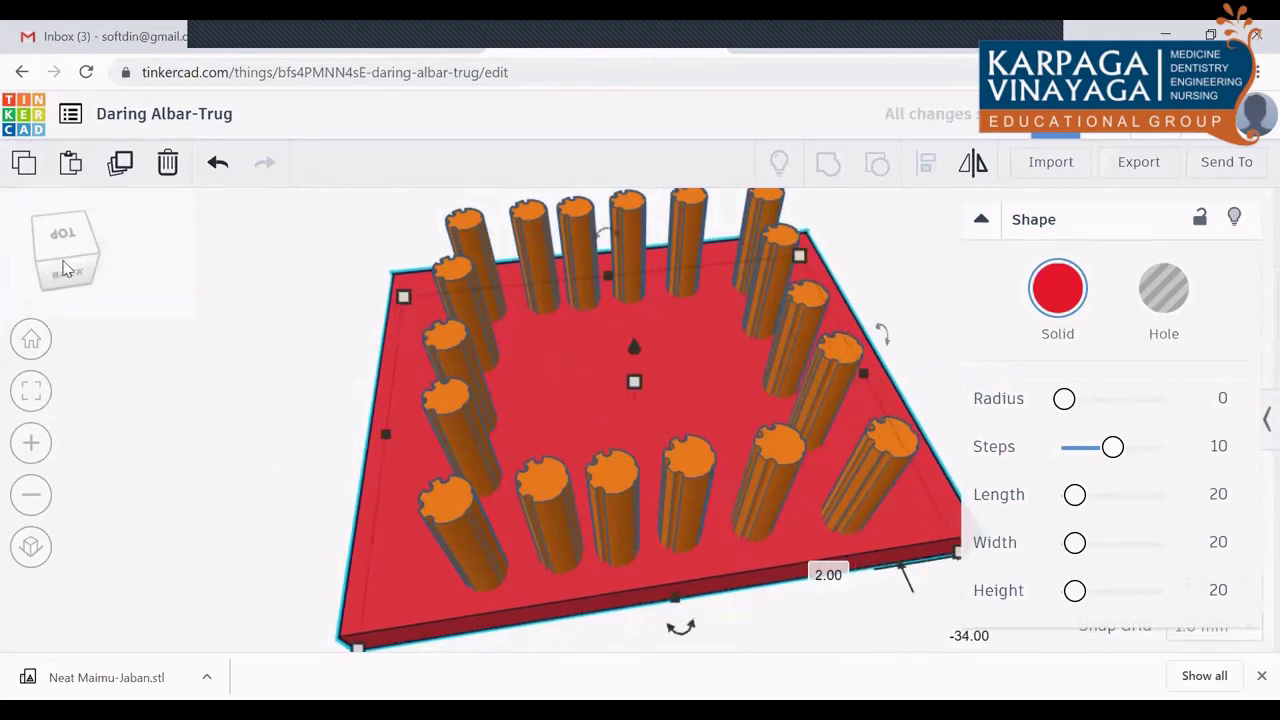
# Step: Raise the red slab's height to 27 and sink it partly below the workplane
pyautogui.moveTo(64, 268); pyautogui.dragTo(63, 250)
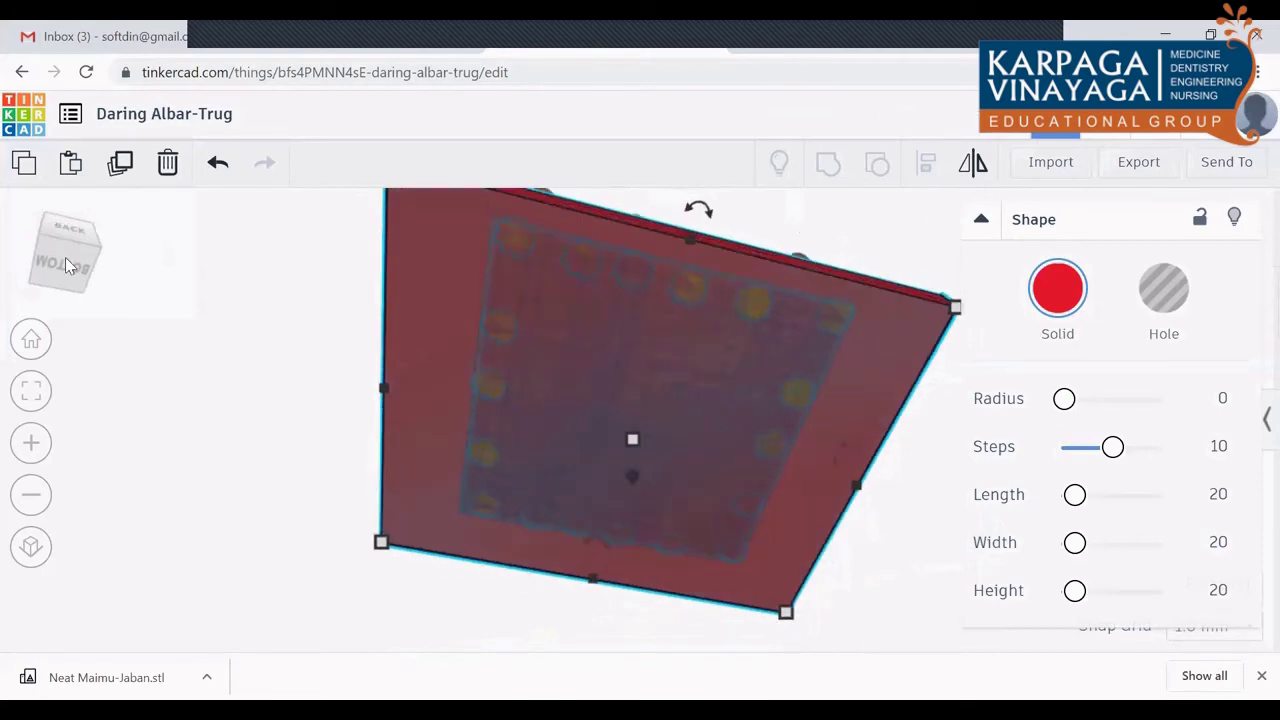
pyautogui.moveTo(65, 263); pyautogui.dragTo(61, 273)
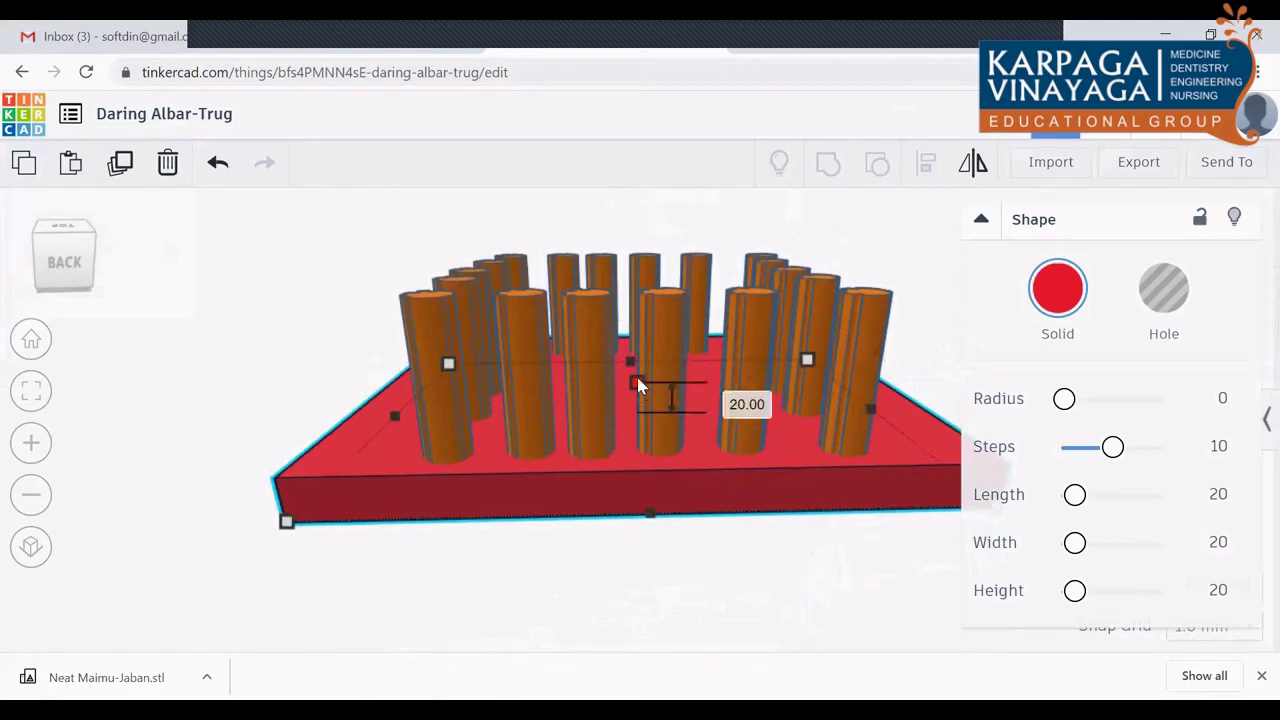
pyautogui.moveTo(639, 386); pyautogui.dragTo(636, 370)
pyautogui.moveTo(52, 271)
pyautogui.mouseDown()
pyautogui.moveTo(60, 257)
pyautogui.moveTo(60, 272)
pyautogui.mouseUp()
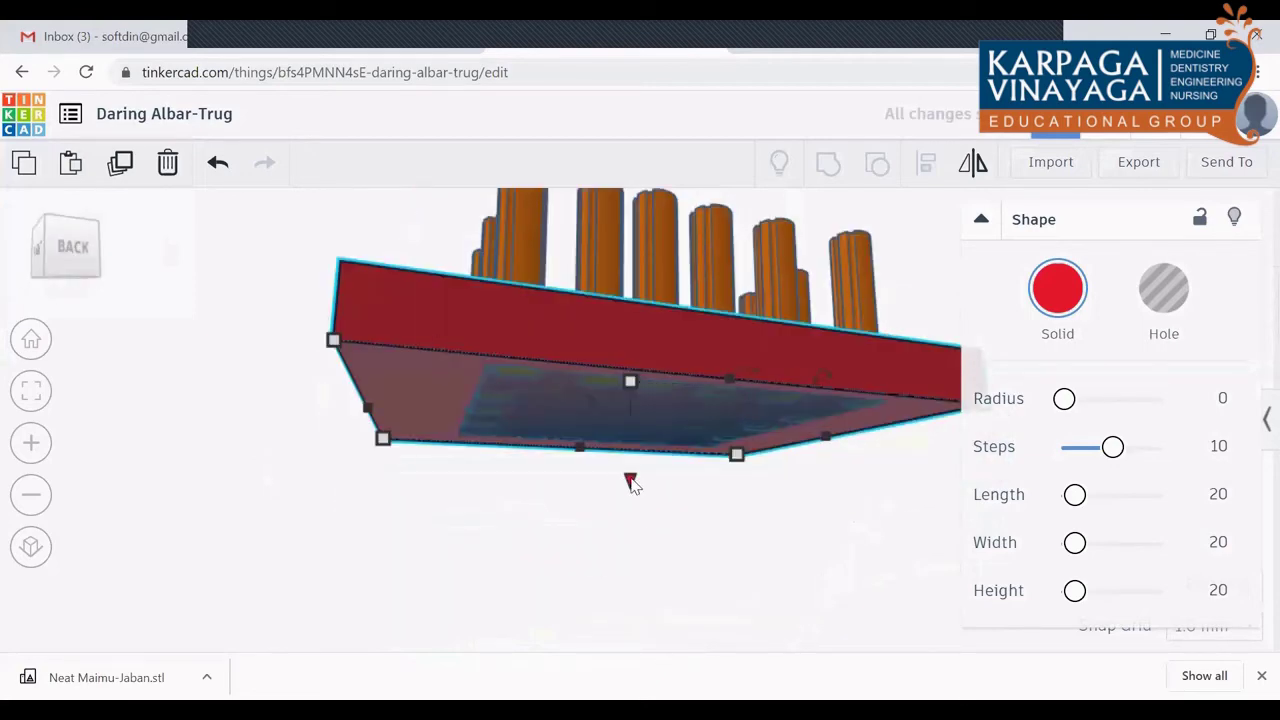
pyautogui.hotkey('ctrl', 'Down')
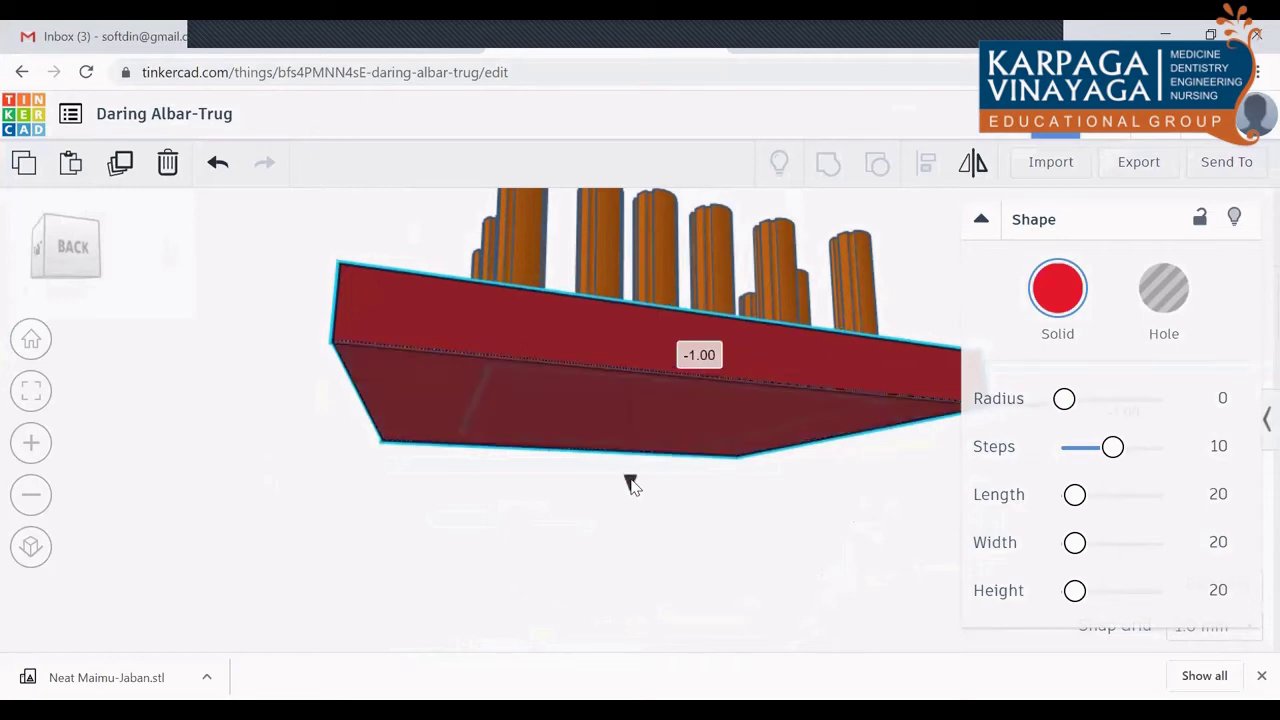
pyautogui.hotkey('ctrl', 'Down')
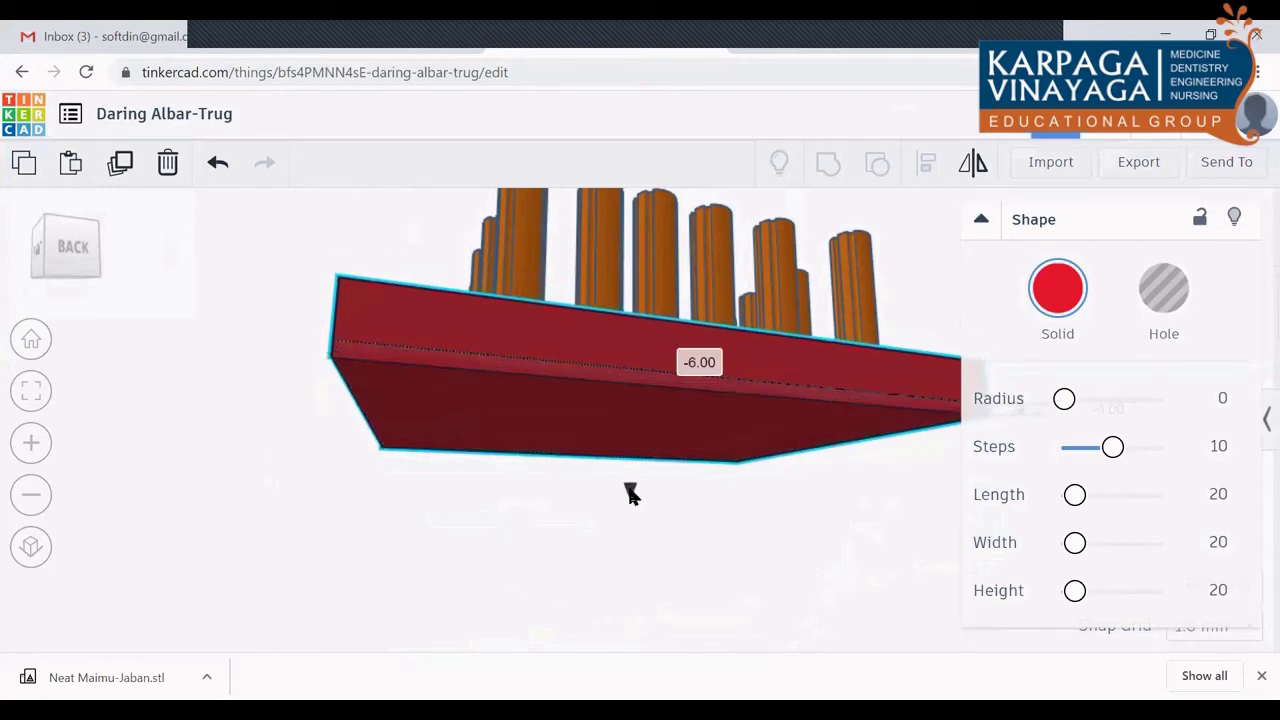
pyautogui.click(626, 628)
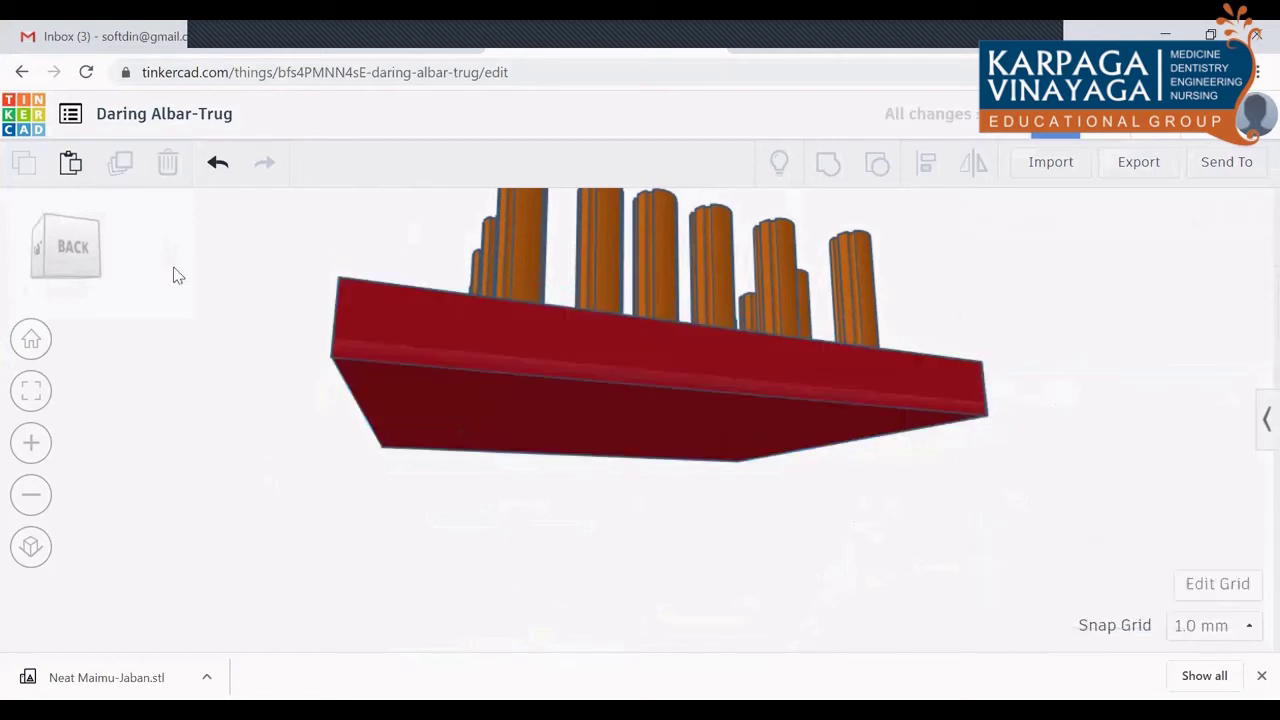
pyautogui.click(56, 258)
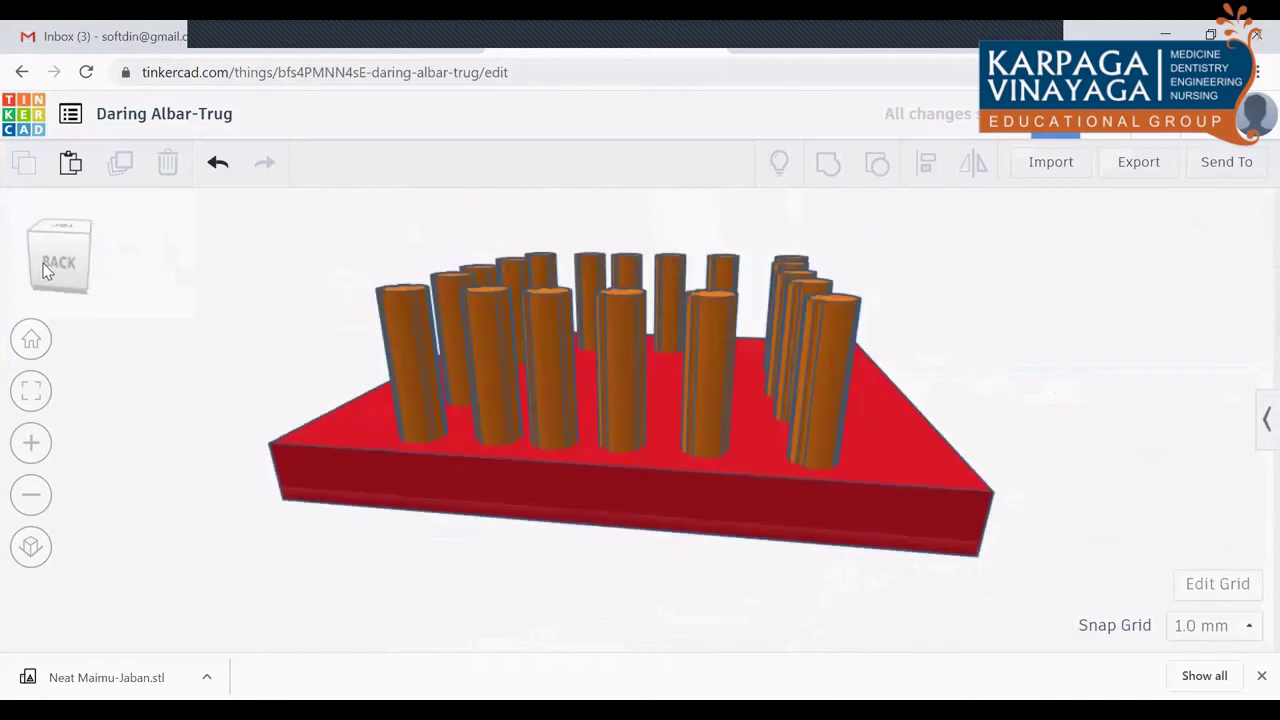
# Step: Pull the red base's side, corner and front handles inward to about 264 by 230
pyautogui.moveTo(42, 271)
pyautogui.mouseDown()
pyautogui.moveTo(40, 288)
pyautogui.moveTo(37, 269)
pyautogui.mouseUp()
pyautogui.click(873, 513)
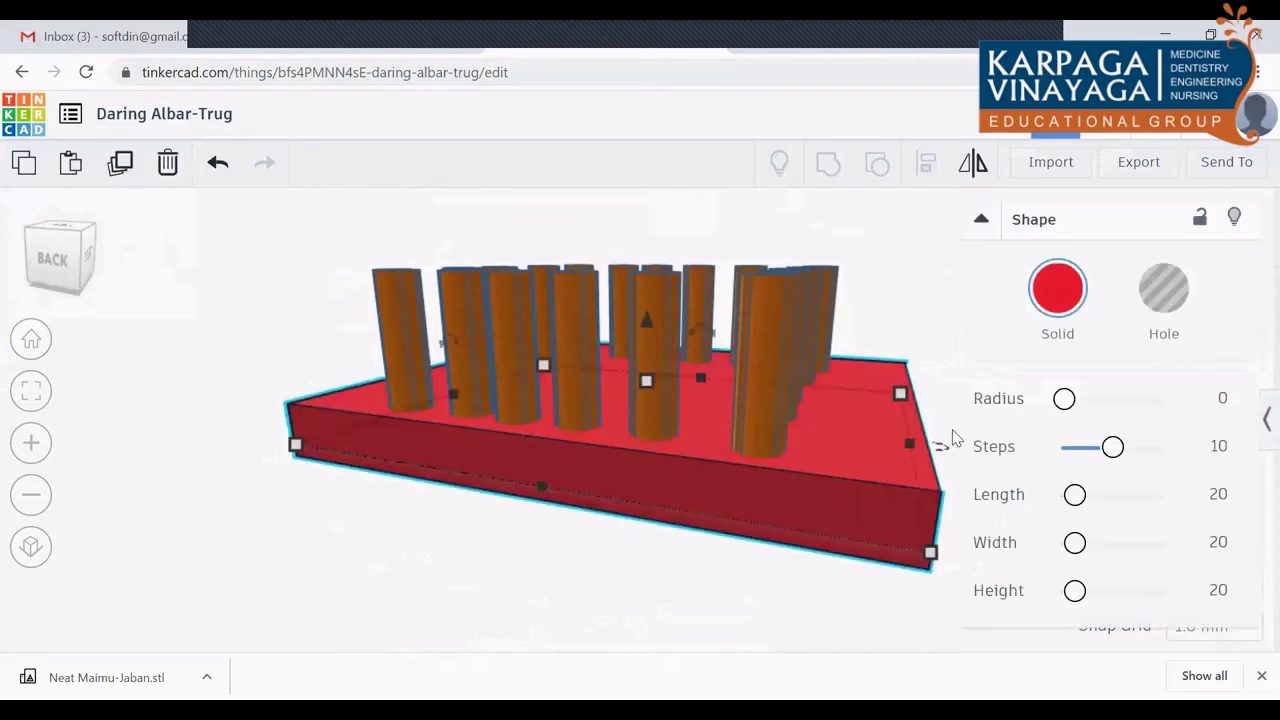
pyautogui.moveTo(900, 396)
pyautogui.moveTo(903, 398); pyautogui.dragTo(846, 400)
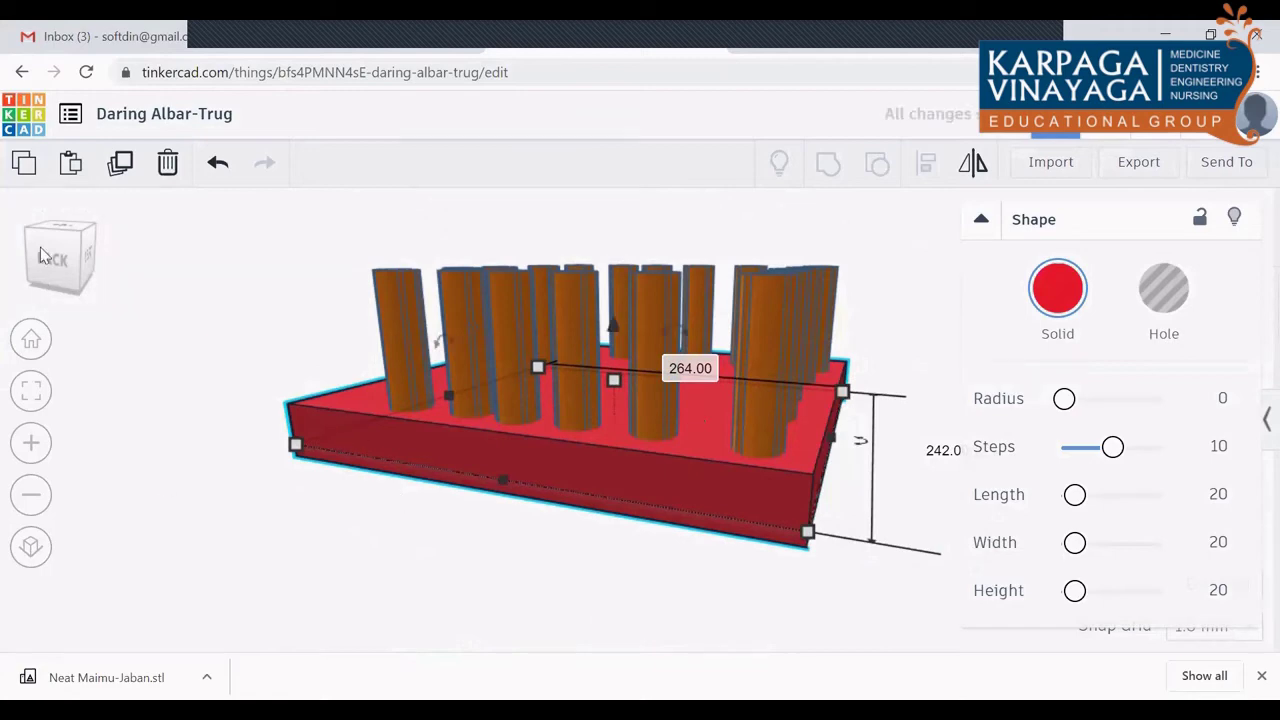
pyautogui.moveTo(40, 255); pyautogui.dragTo(52, 254)
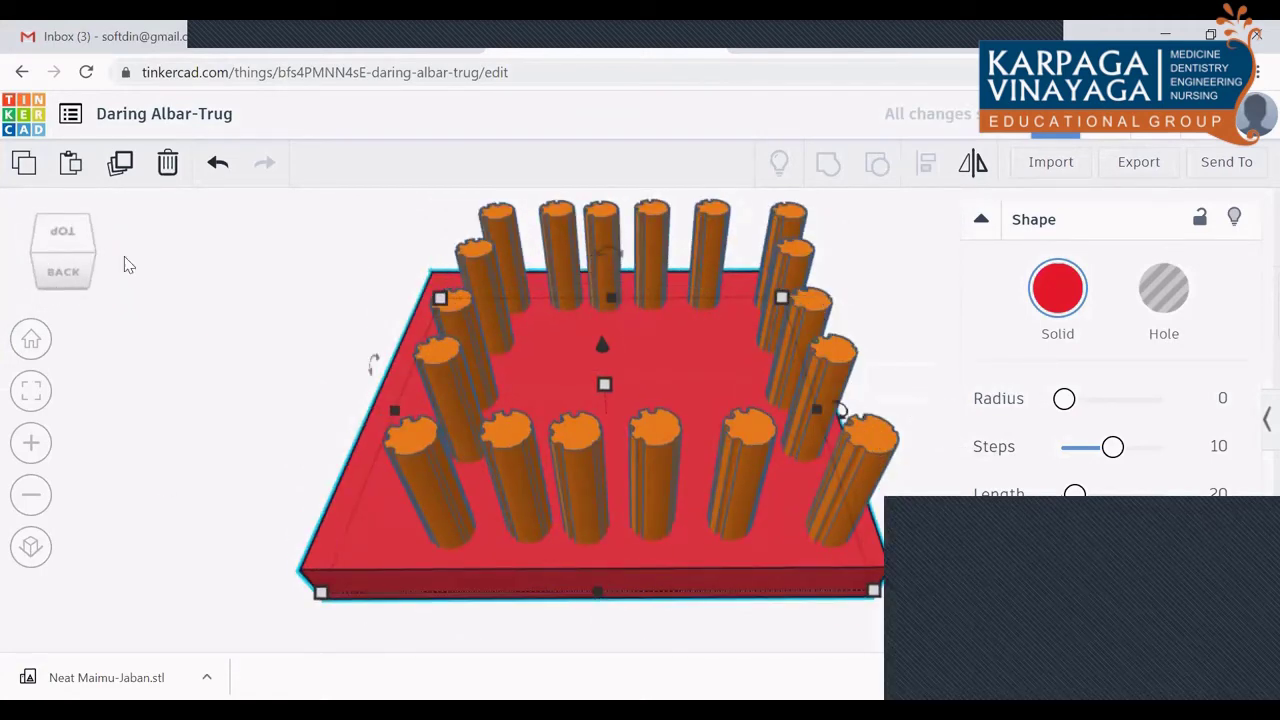
pyautogui.moveTo(77, 277); pyautogui.dragTo(85, 268)
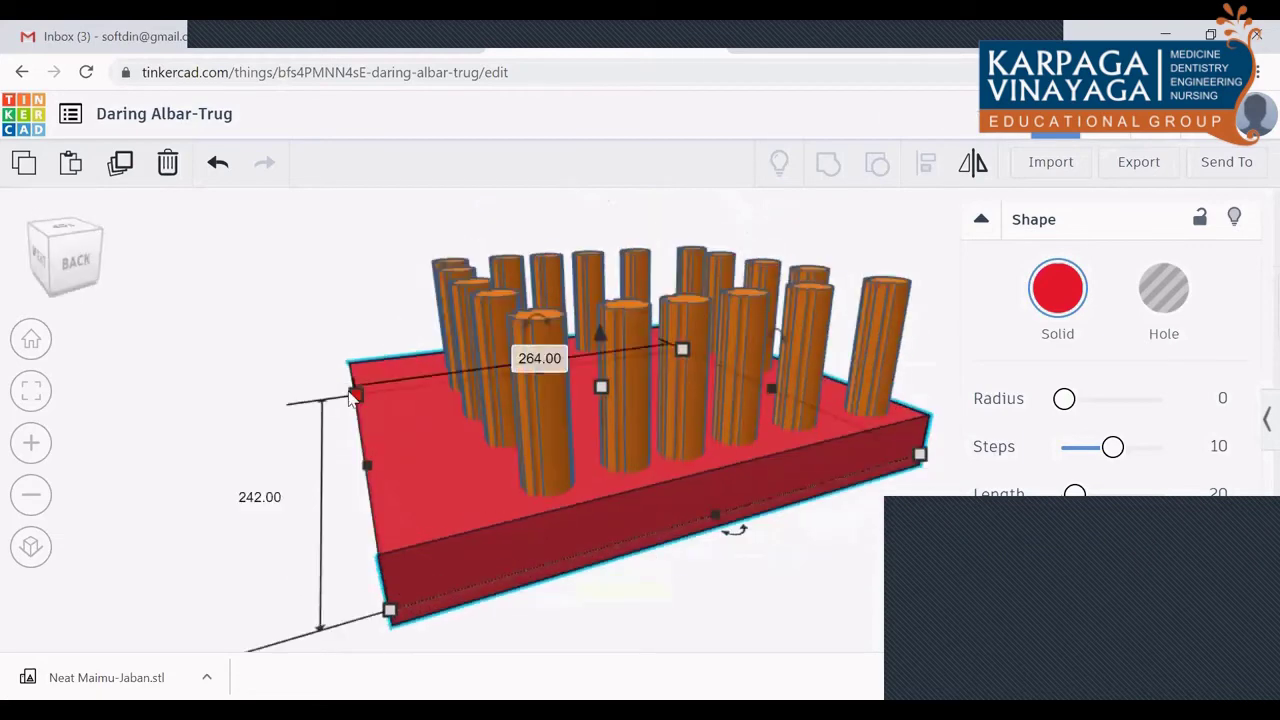
pyautogui.moveTo(356, 395); pyautogui.dragTo(407, 386)
pyautogui.moveTo(72, 263); pyautogui.dragTo(120, 264)
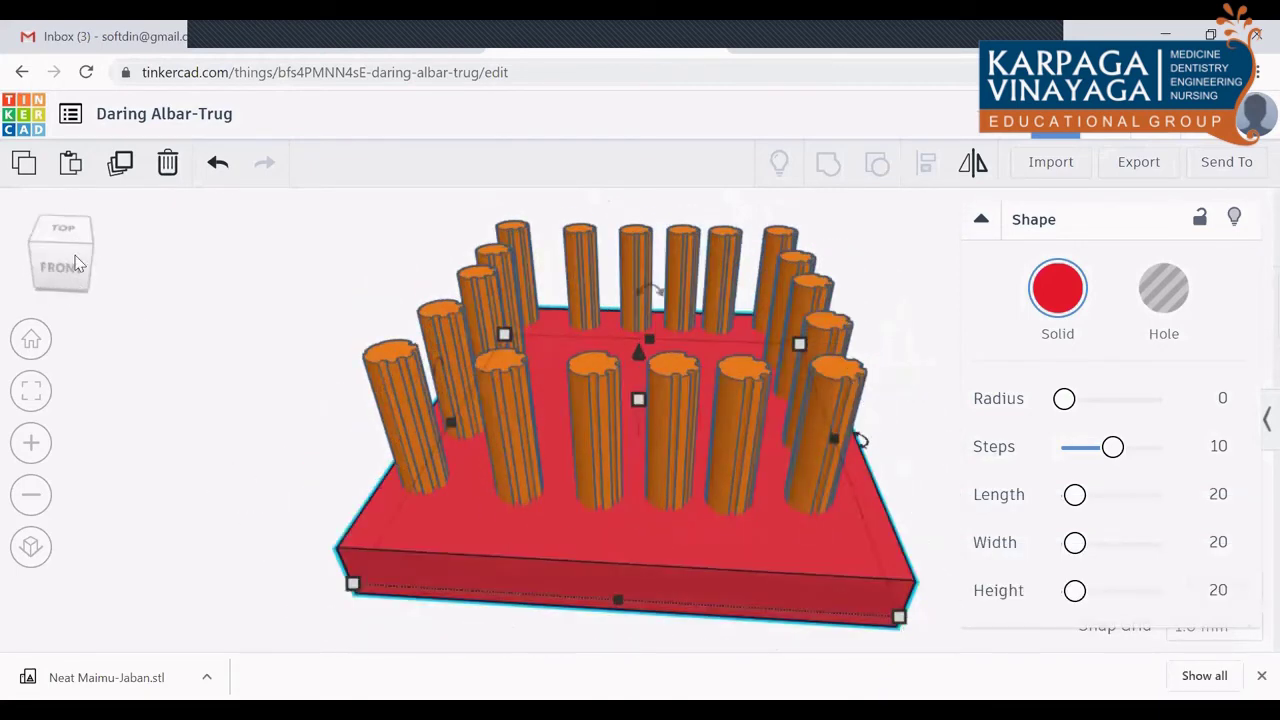
pyautogui.moveTo(77, 262); pyautogui.dragTo(78, 263)
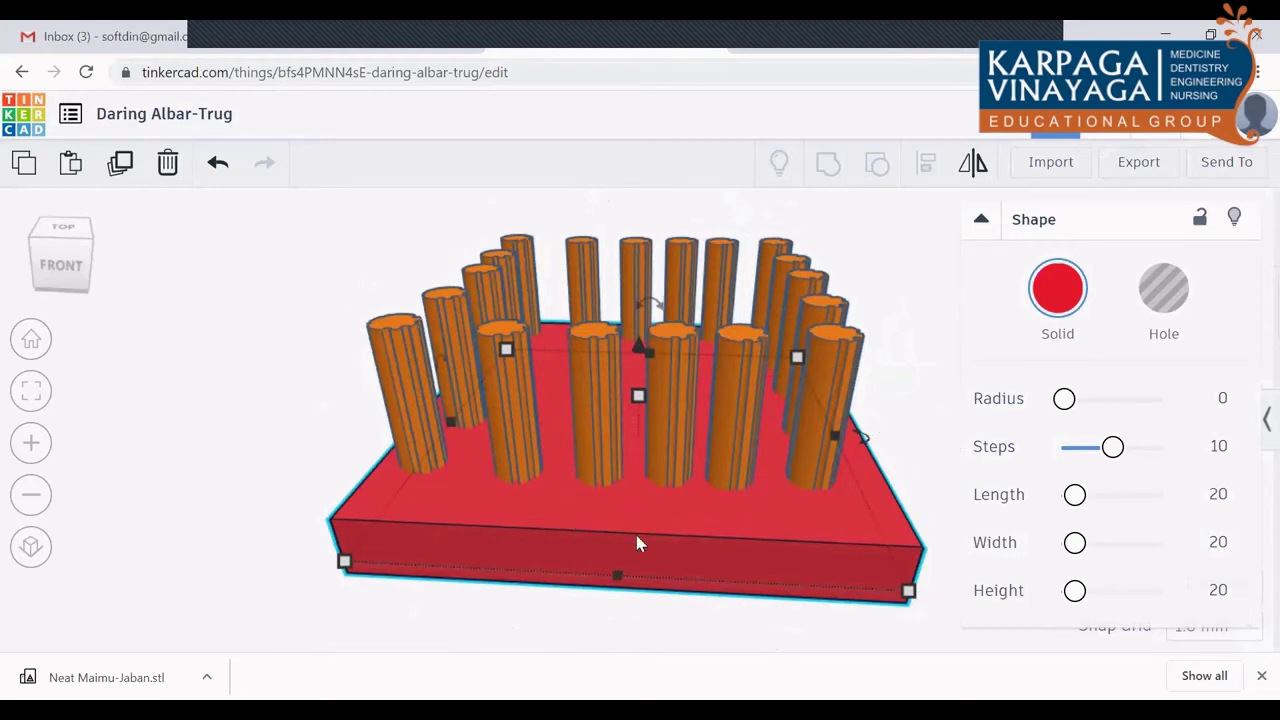
pyautogui.moveTo(625, 562); pyautogui.dragTo(620, 539)
# Step: Extend the red box toward the front and lower its height to 17
pyautogui.click(638, 602)
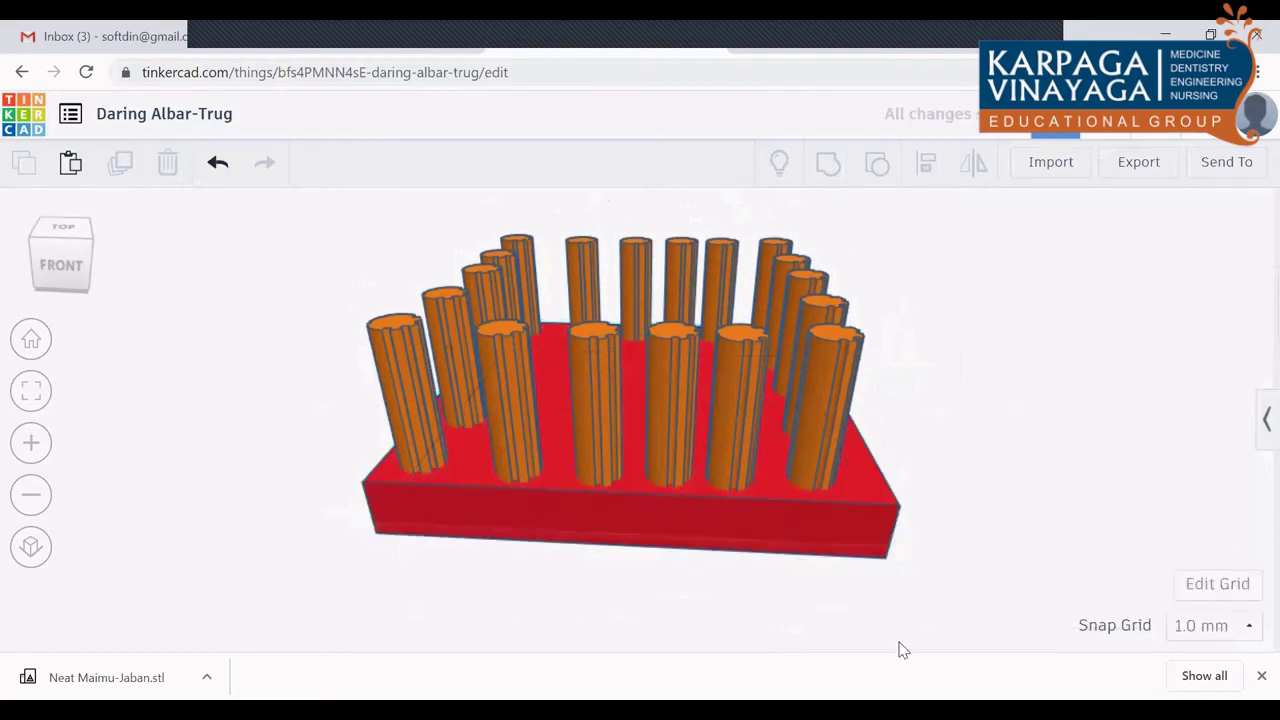
pyautogui.click(838, 520)
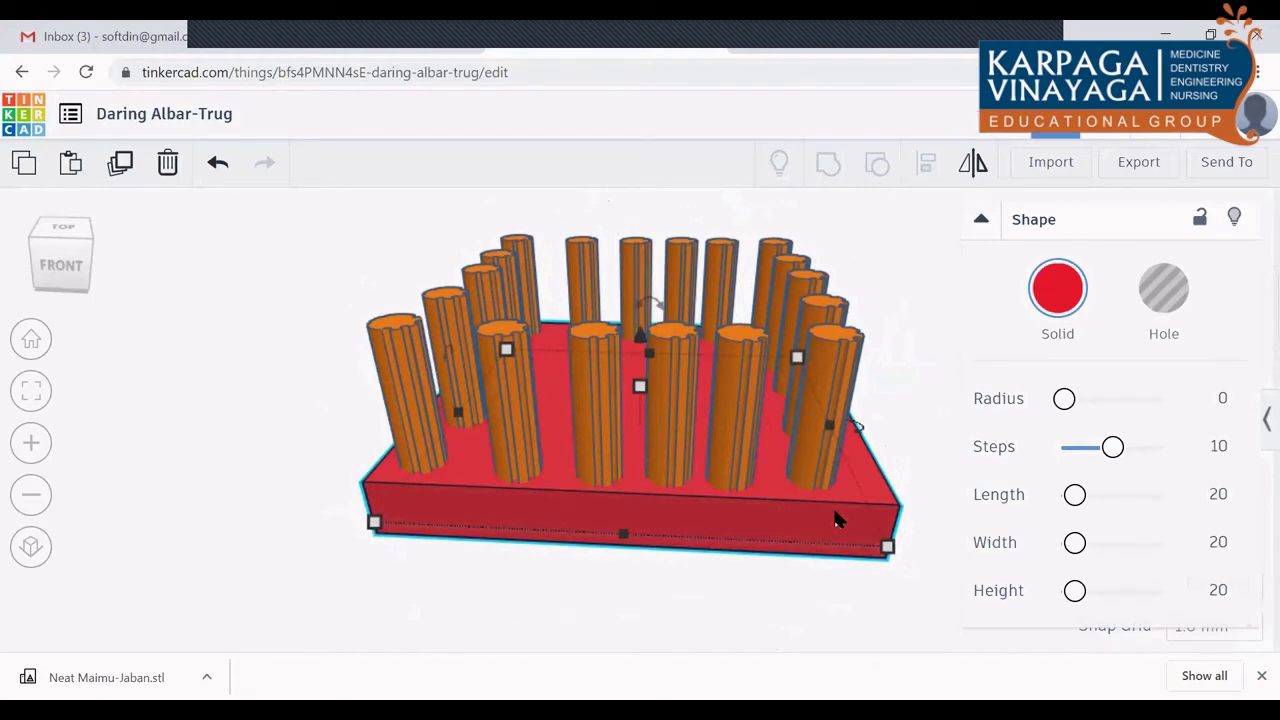
pyautogui.click(838, 520)
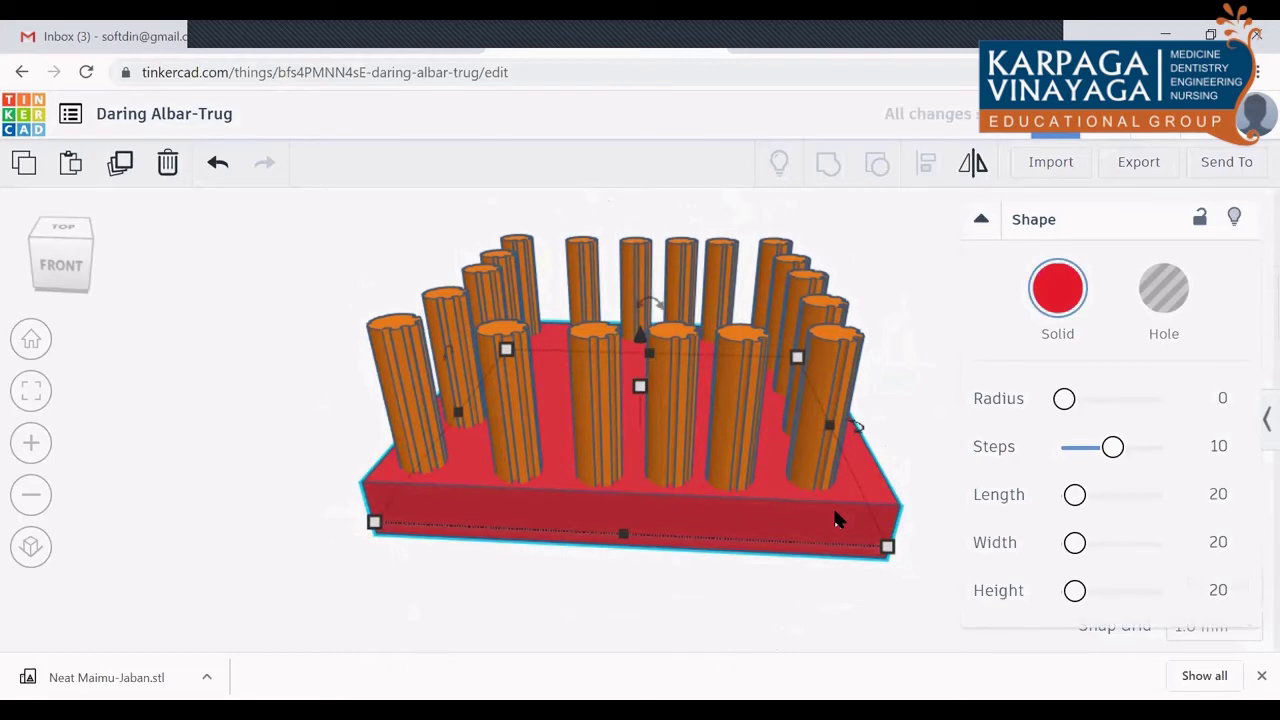
pyautogui.moveTo(623, 537); pyautogui.dragTo(620, 569)
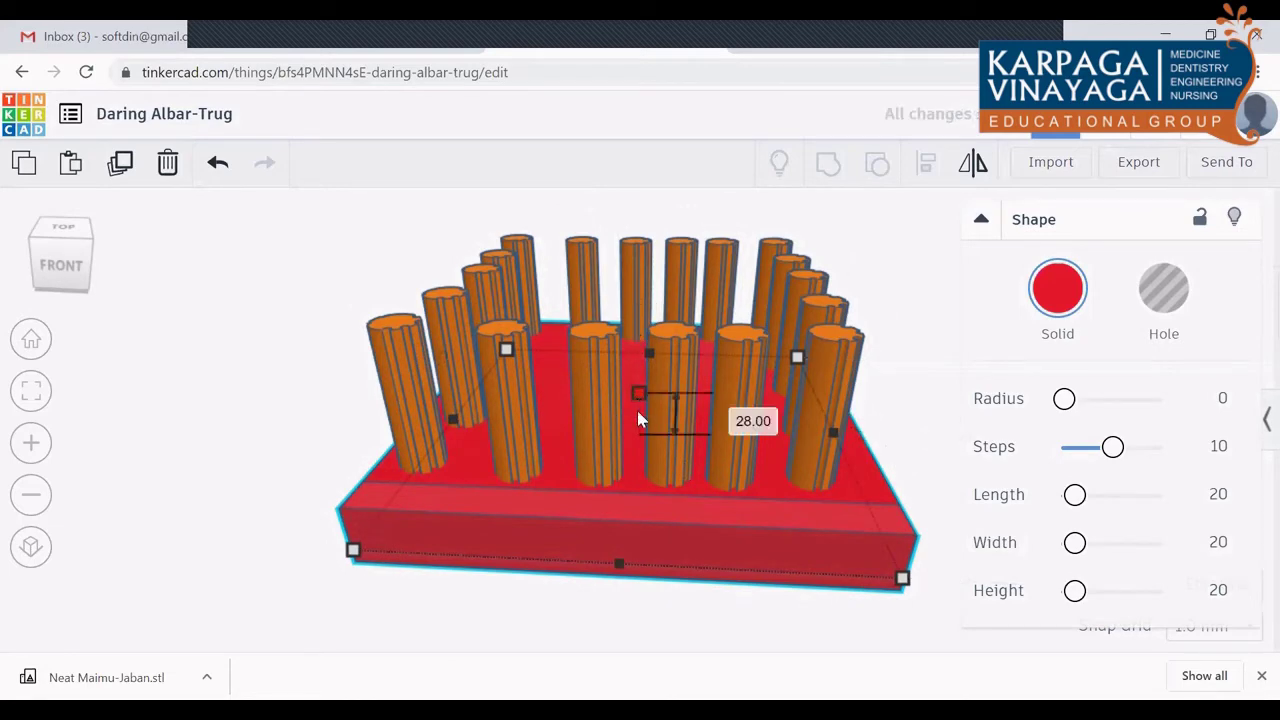
pyautogui.moveTo(638, 395); pyautogui.dragTo(640, 412)
# Step: Widen the lower slab's sides to about 256 so it projects beyond the upper slab
pyautogui.moveTo(62, 275)
pyautogui.mouseDown()
pyautogui.moveTo(41, 256)
pyautogui.moveTo(40, 280)
pyautogui.moveTo(70, 300)
pyautogui.mouseUp()
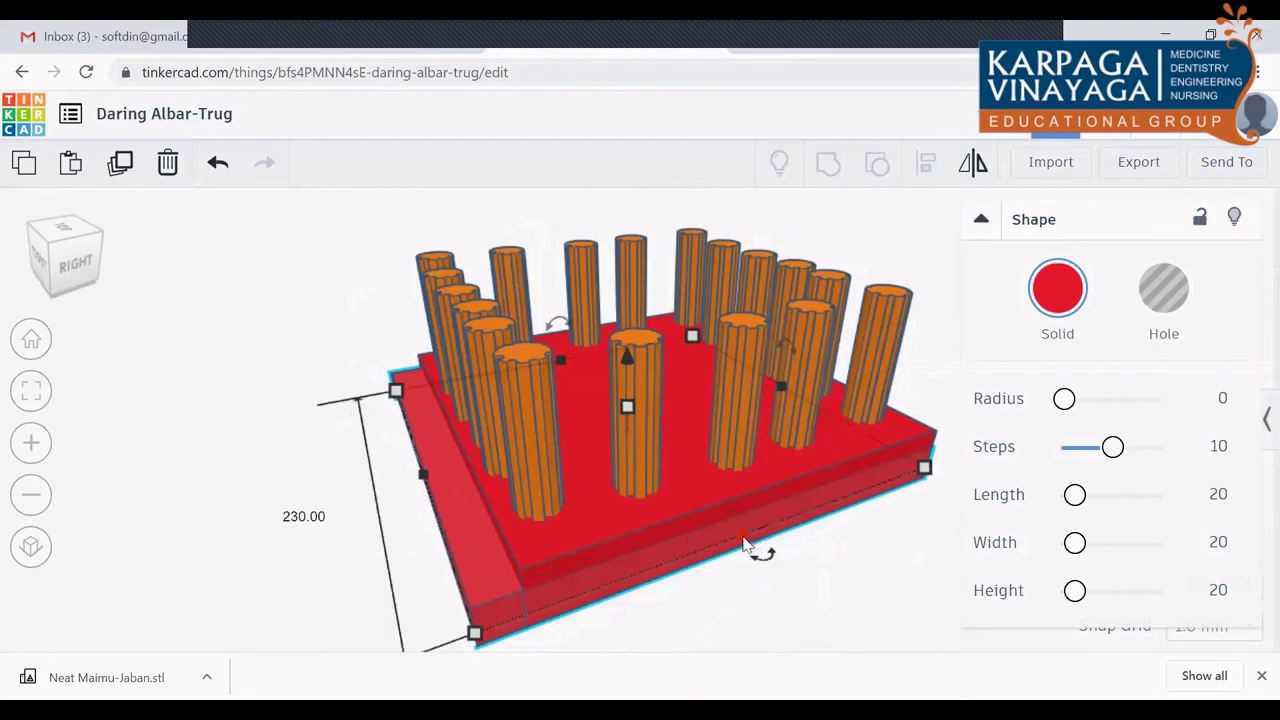
pyautogui.moveTo(755, 548); pyautogui.dragTo(758, 563)
pyautogui.click(56, 274)
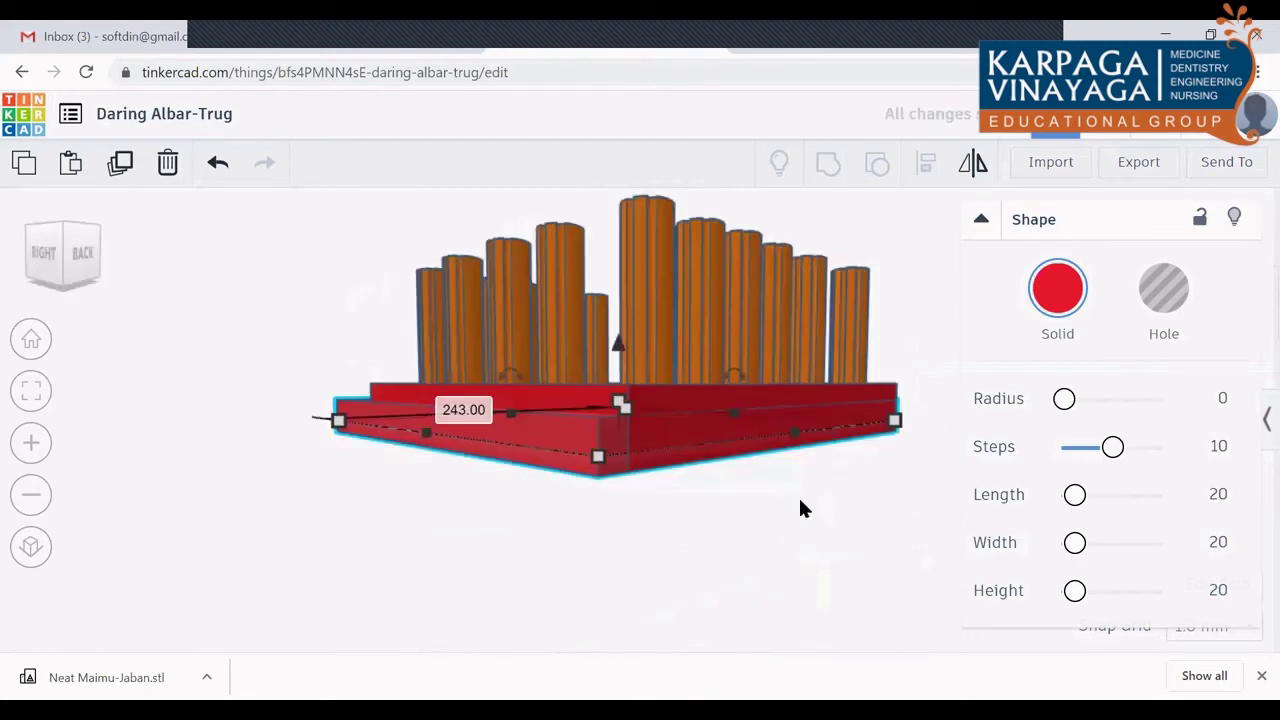
pyautogui.moveTo(803, 445); pyautogui.dragTo(820, 450)
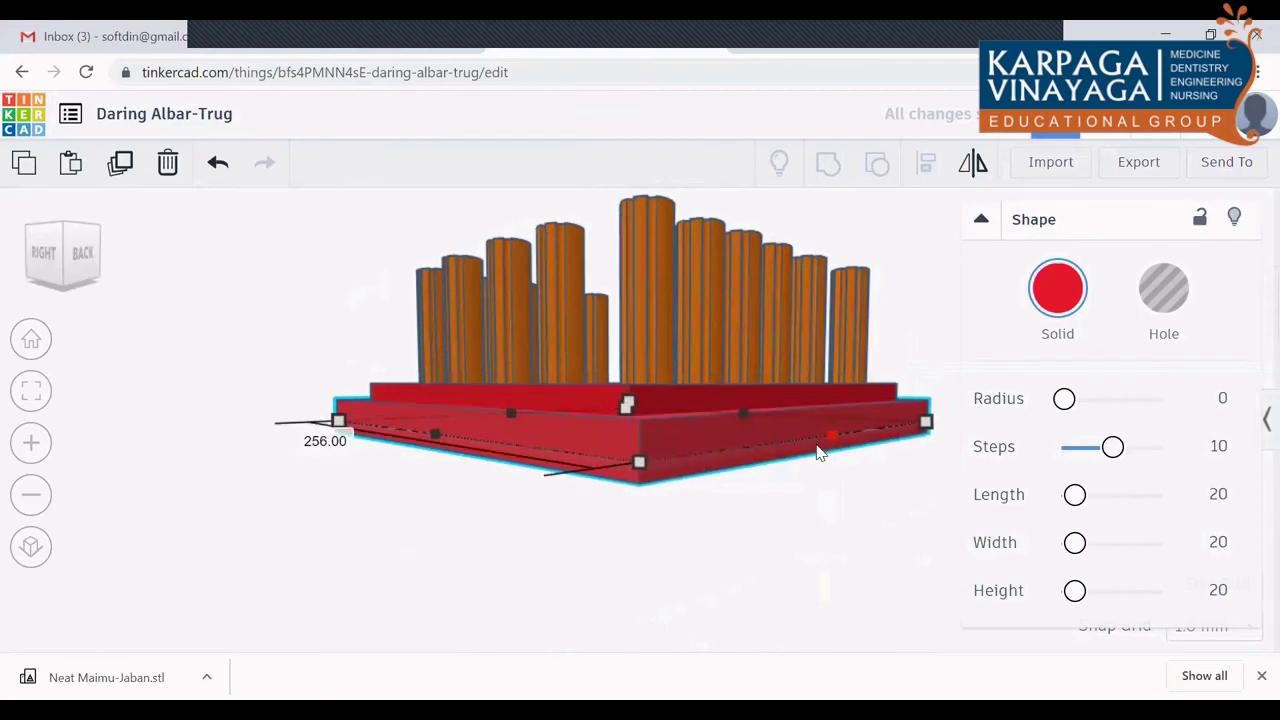
pyautogui.click(78, 260)
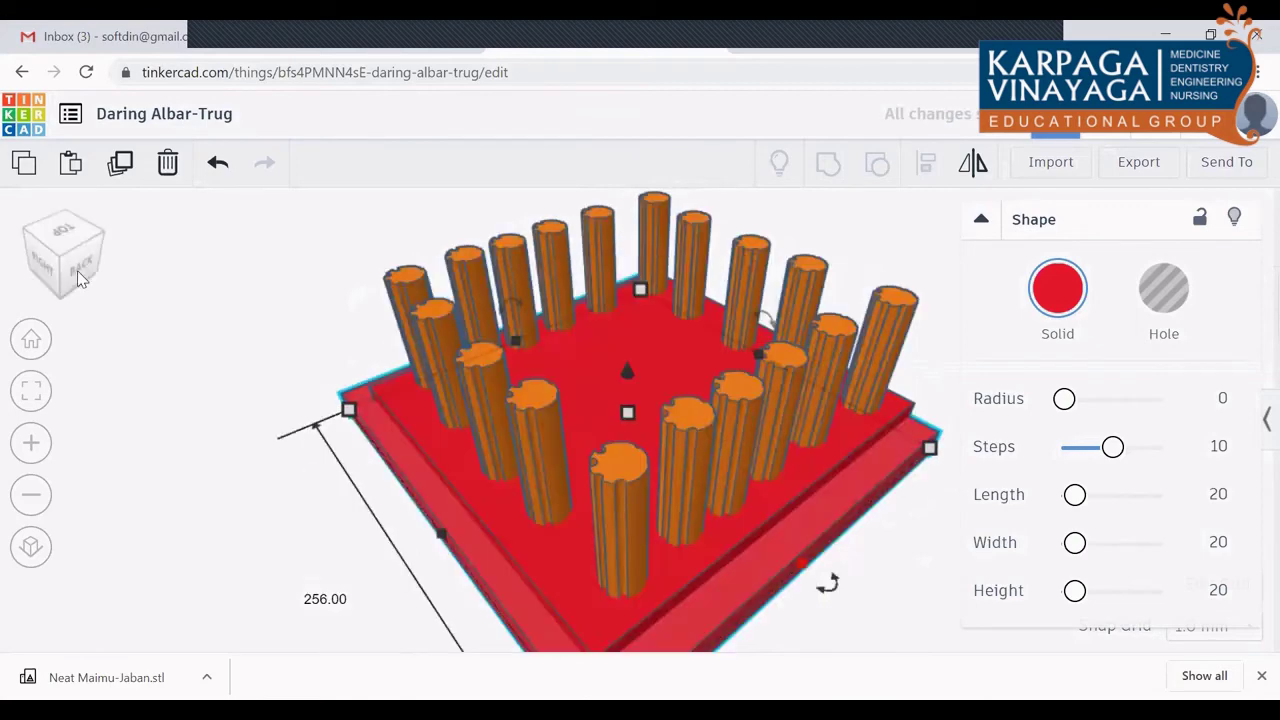
pyautogui.moveTo(78, 278)
pyautogui.mouseDown()
pyautogui.moveTo(45, 280)
pyautogui.moveTo(471, 343)
pyautogui.mouseUp()
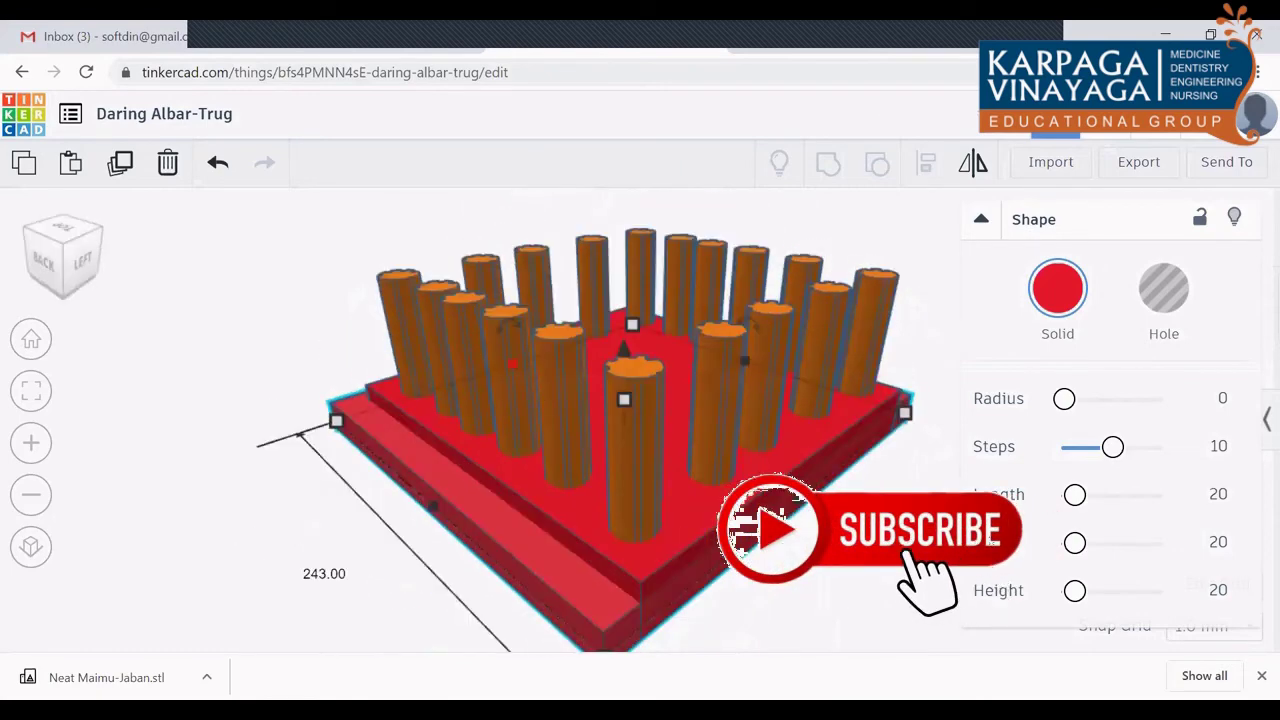
pyautogui.moveTo(798, 512); pyautogui.dragTo(815, 524)
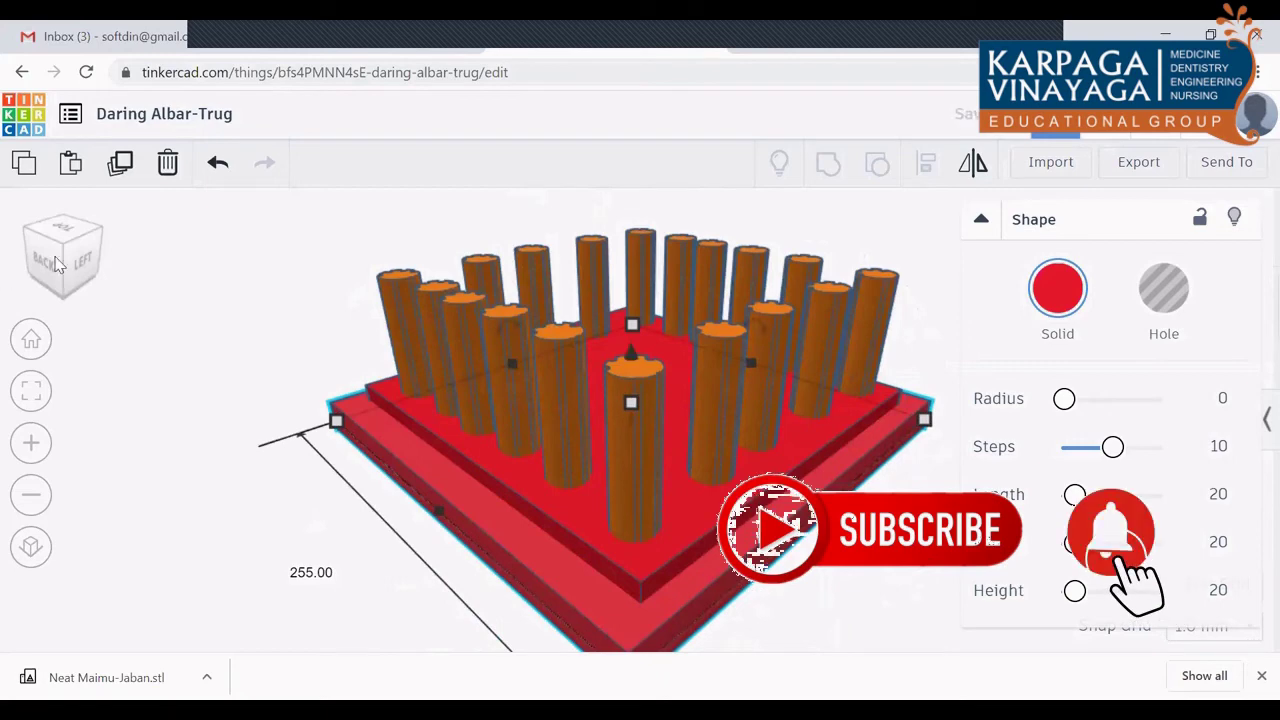
pyautogui.moveTo(55, 272); pyautogui.dragTo(137, 274)
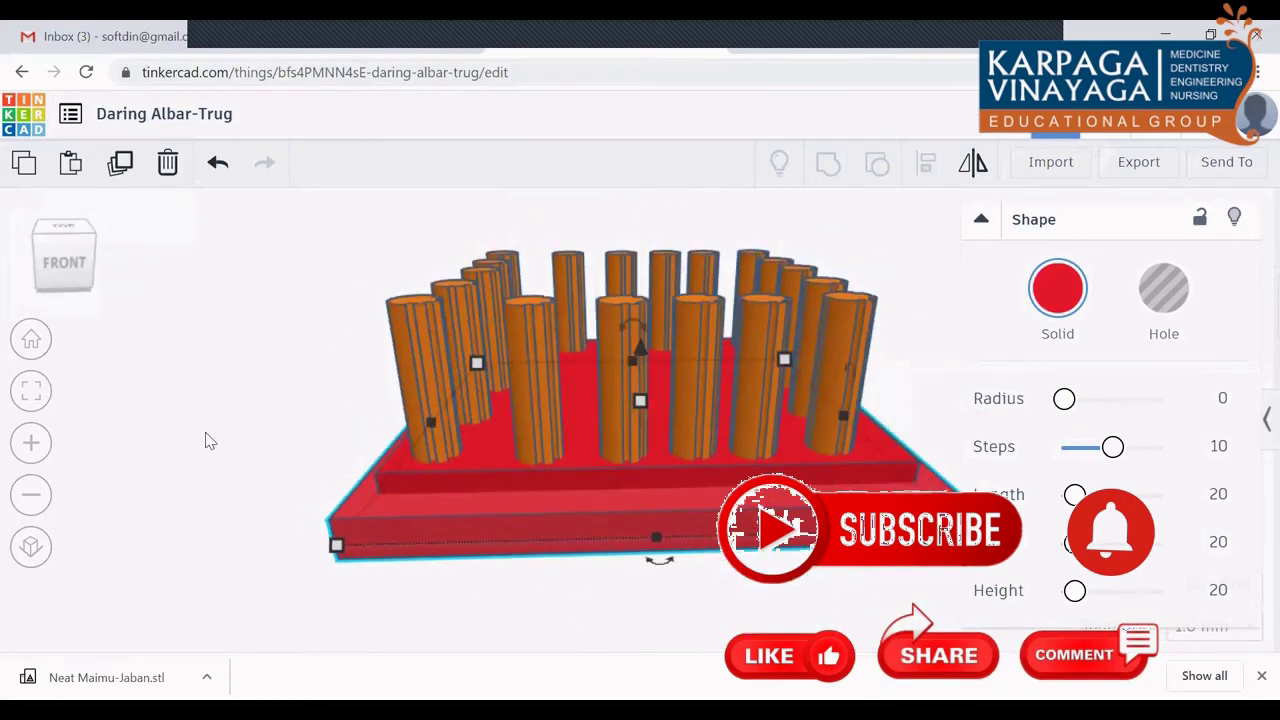
# Step: Lift the red board to about 62 so it sits on top of the pillars
pyautogui.click(395, 576)
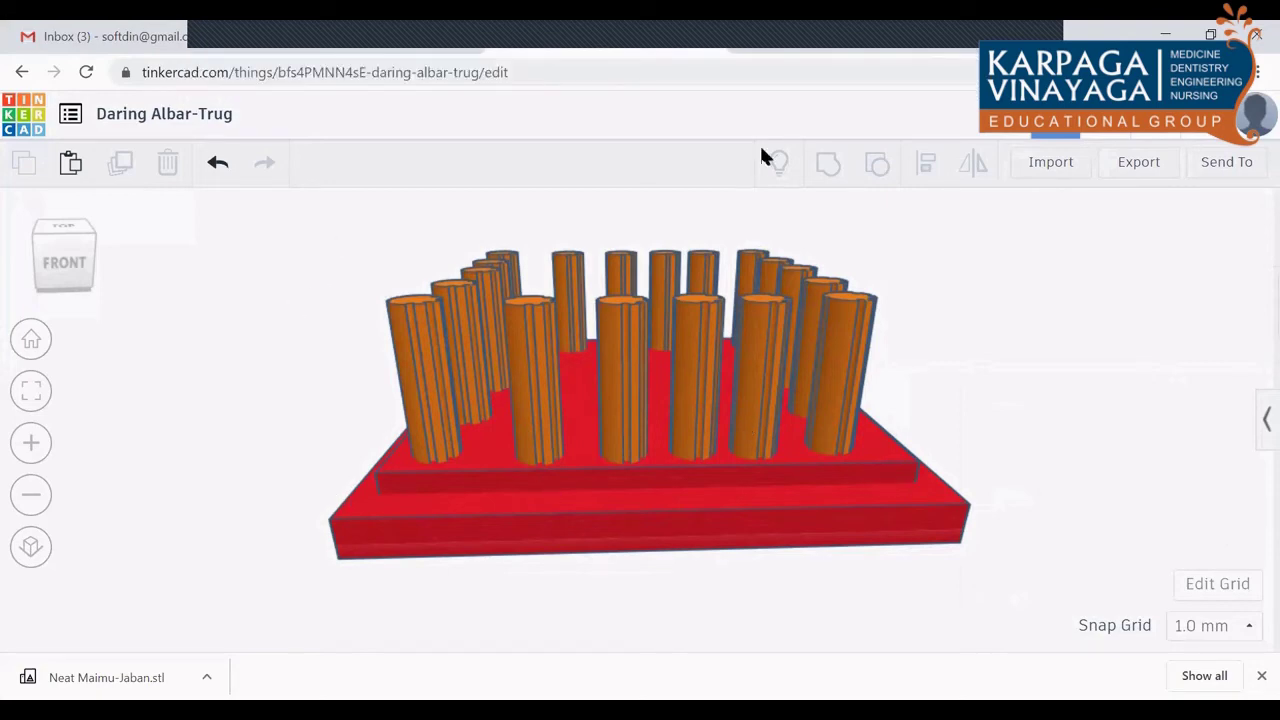
pyautogui.click(880, 468)
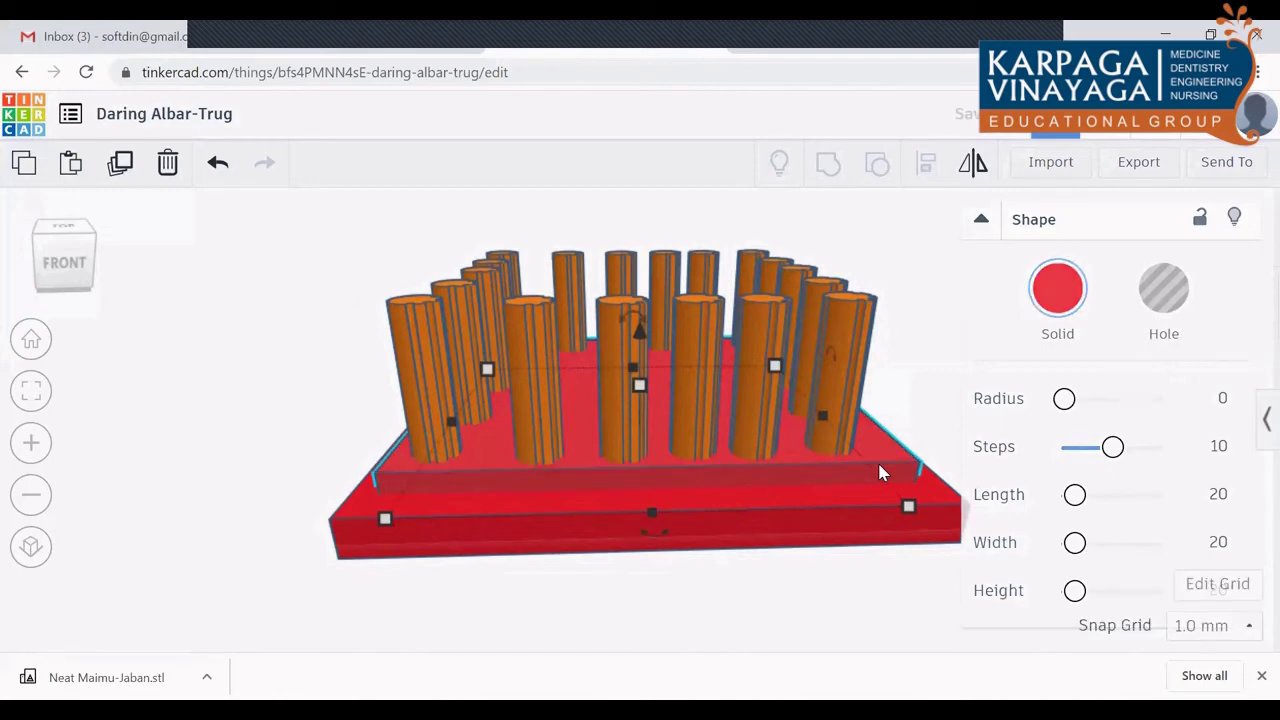
pyautogui.moveTo(880, 473)
pyautogui.mouseDown()
pyautogui.moveTo(882, 349)
pyautogui.moveTo(776, 298)
pyautogui.mouseUp()
pyautogui.hotkey('ctrl', 'z')
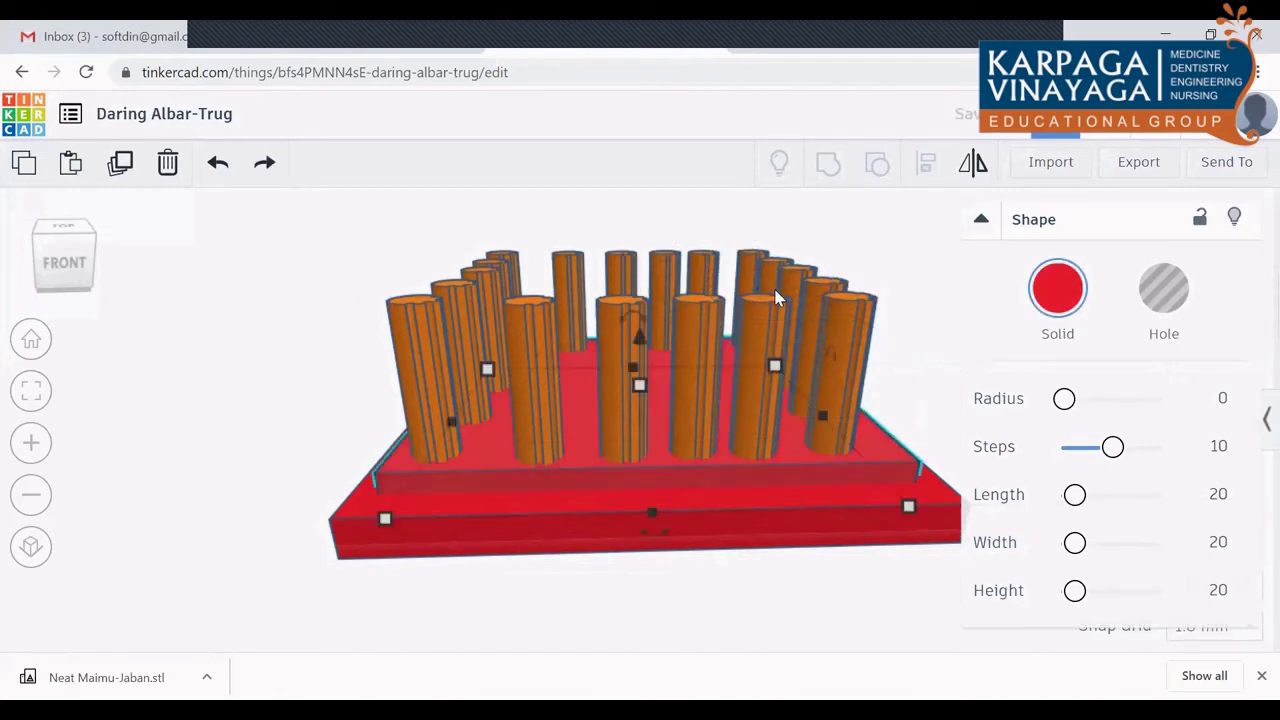
pyautogui.click(916, 352)
pyautogui.click(737, 482)
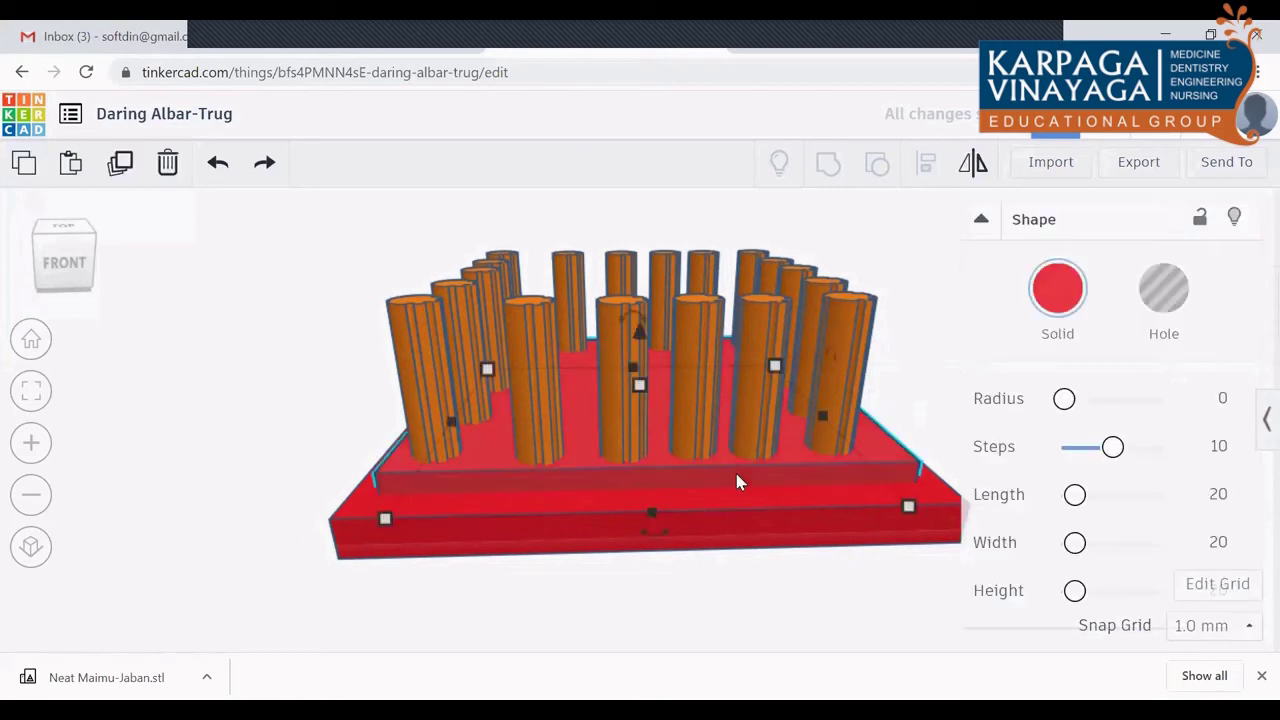
pyautogui.moveTo(638, 326); pyautogui.dragTo(685, 141)
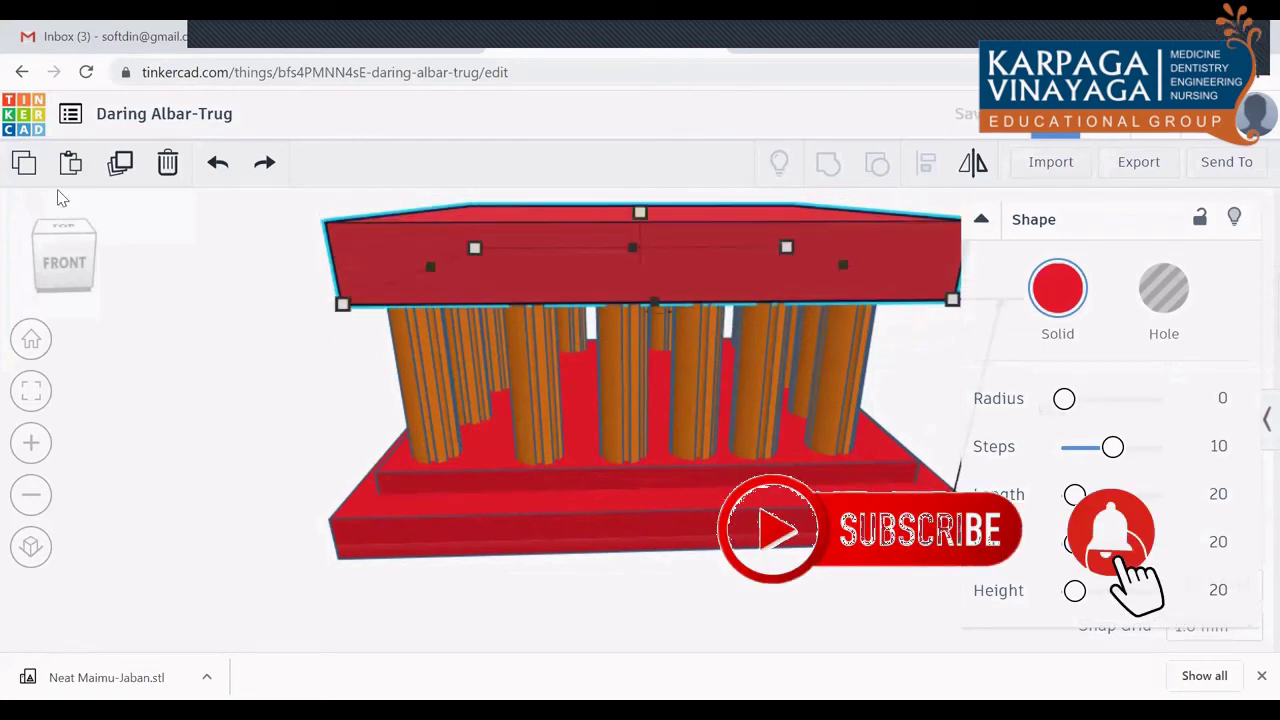
# Step: Halve the red top slab's height to 14
pyautogui.click(82, 254)
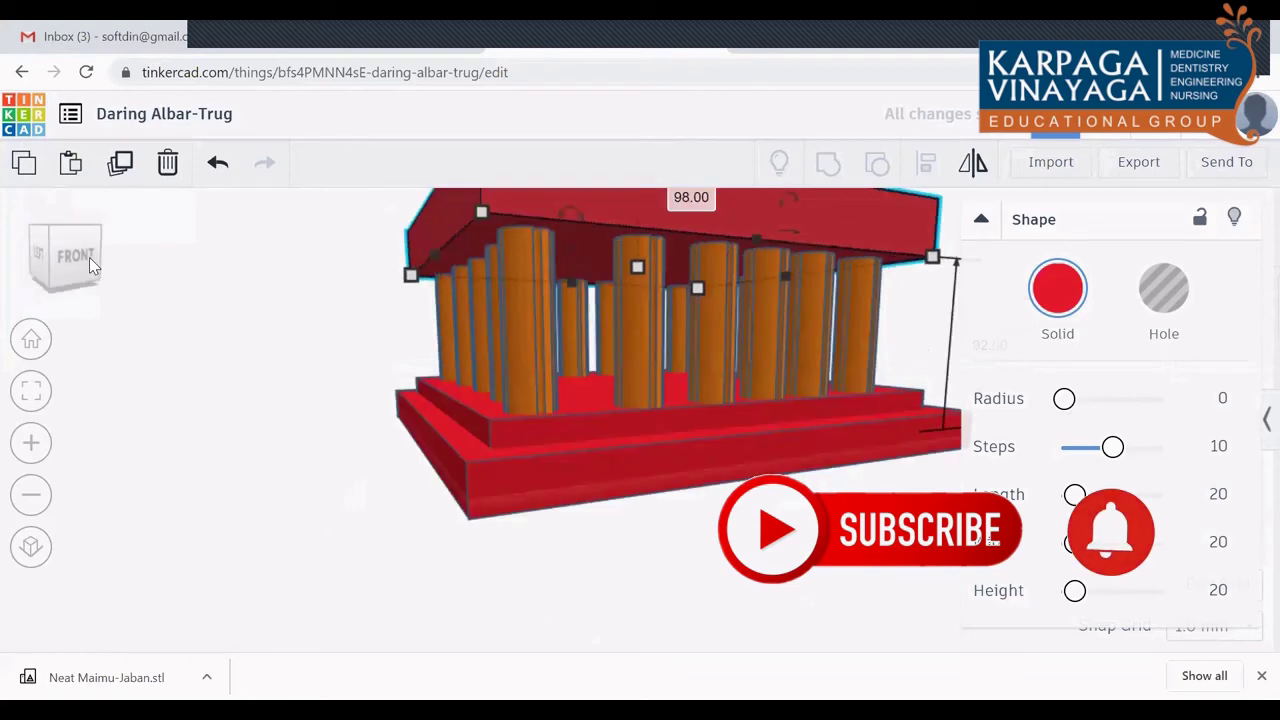
pyautogui.moveTo(89, 257); pyautogui.dragTo(112, 260)
pyautogui.click(111, 249)
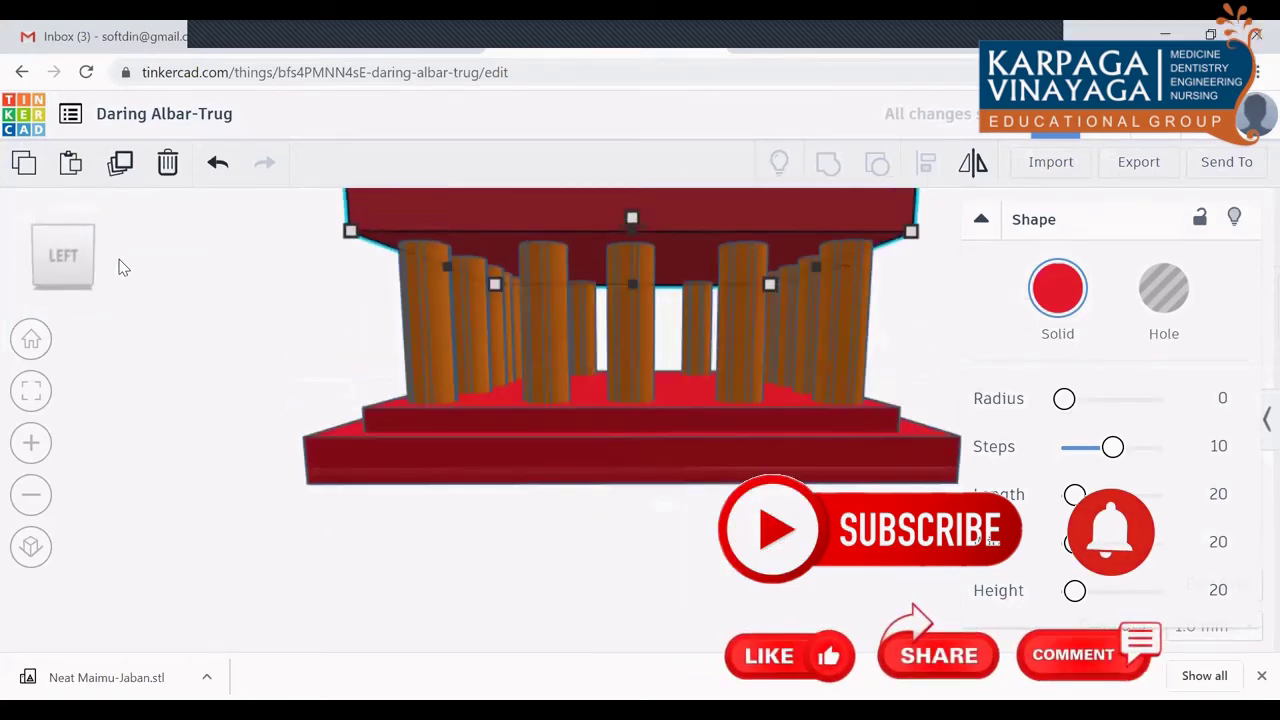
pyautogui.click(120, 262)
pyautogui.moveTo(120, 268); pyautogui.dragTo(89, 250)
pyautogui.click(88, 253)
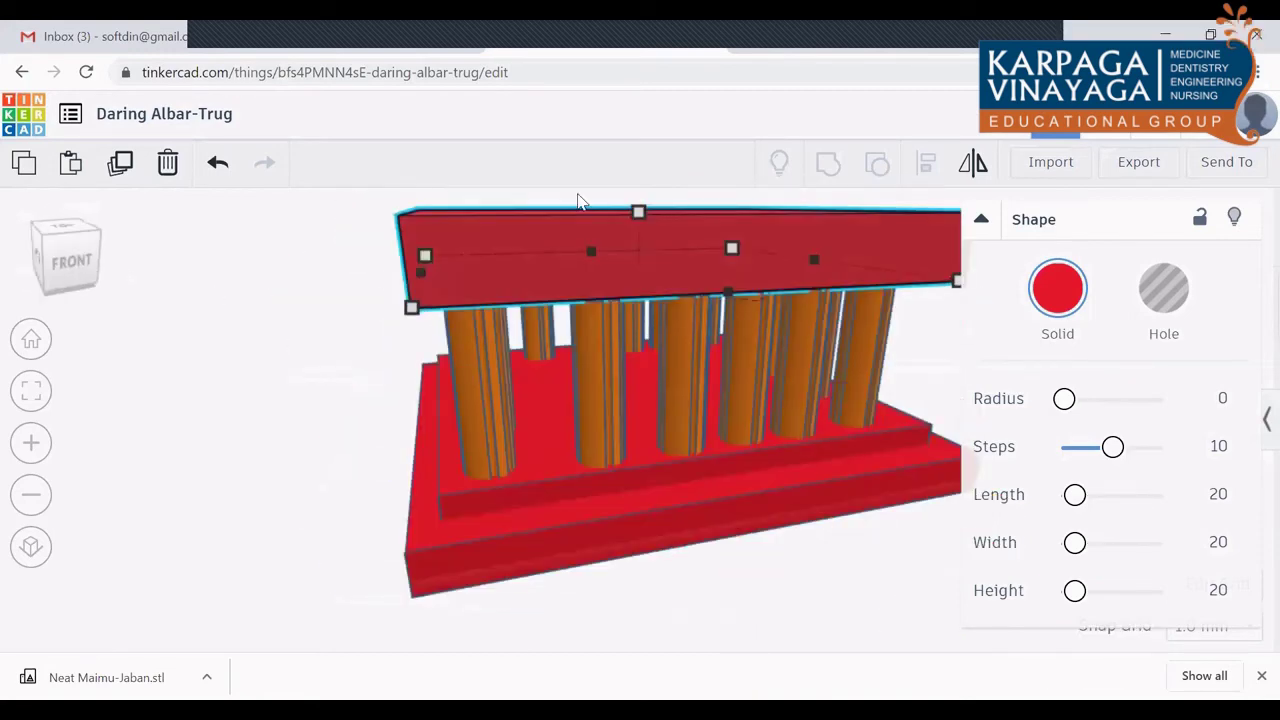
pyautogui.moveTo(635, 218); pyautogui.dragTo(636, 253)
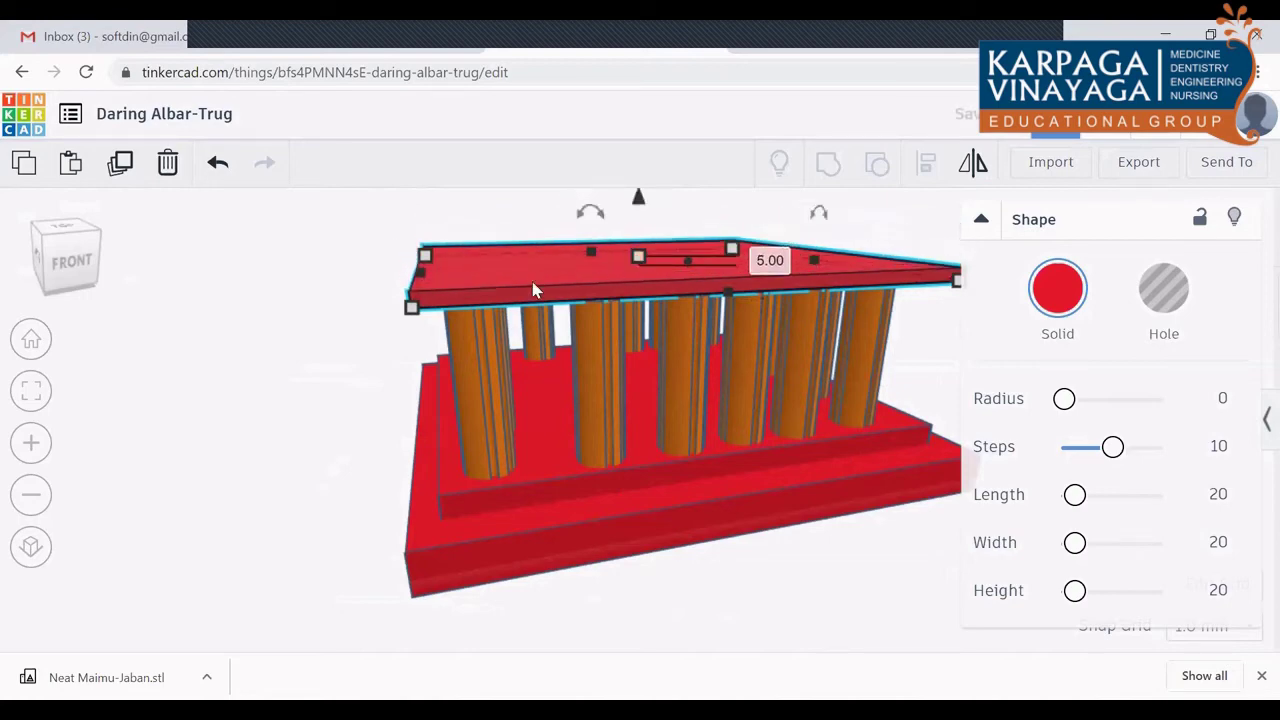
# Step: Set the slab's elevation so it rests directly on the pillar tops
pyautogui.moveTo(645, 207); pyautogui.dragTo(650, 200)
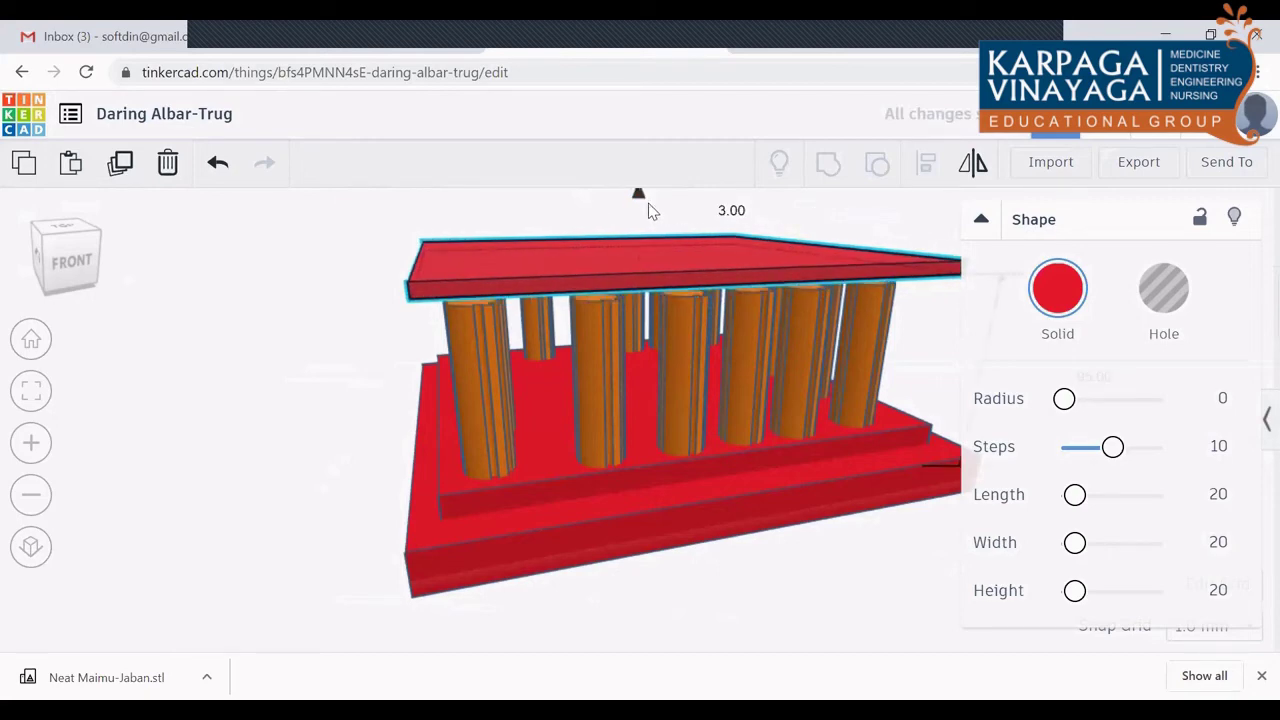
pyautogui.moveTo(648, 211); pyautogui.dragTo(648, 203)
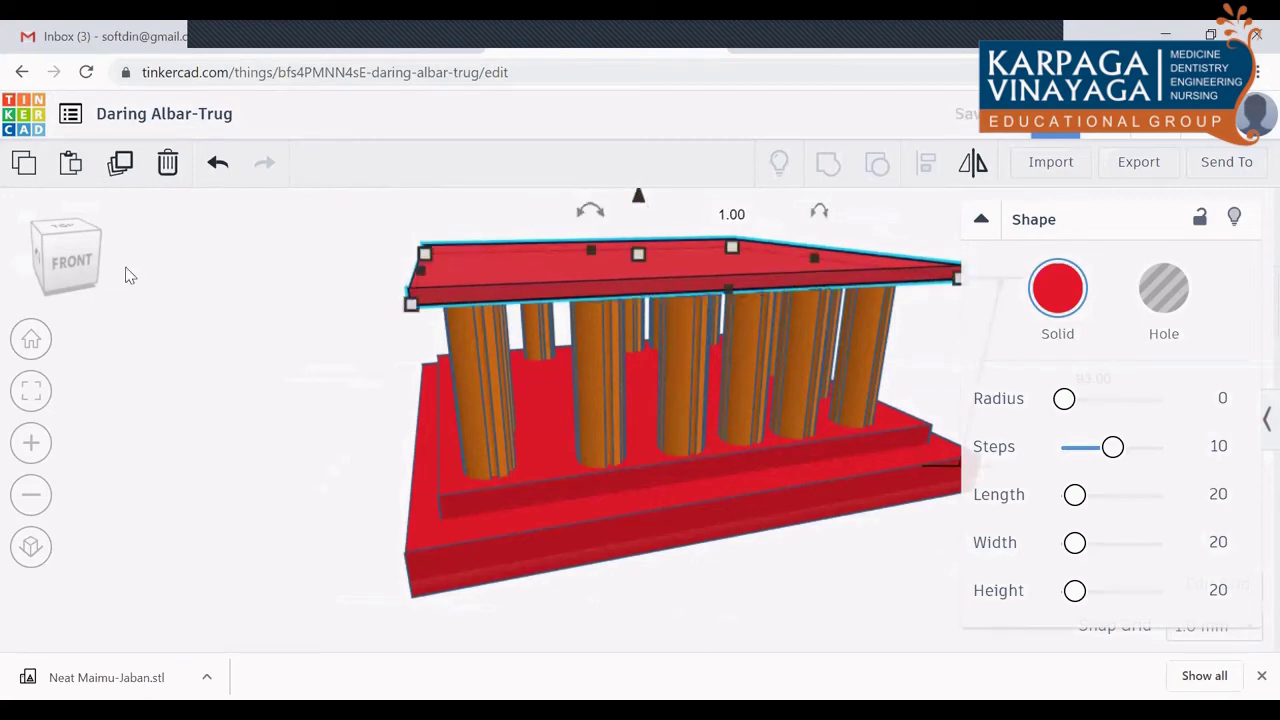
pyautogui.moveTo(65, 253); pyautogui.dragTo(172, 258)
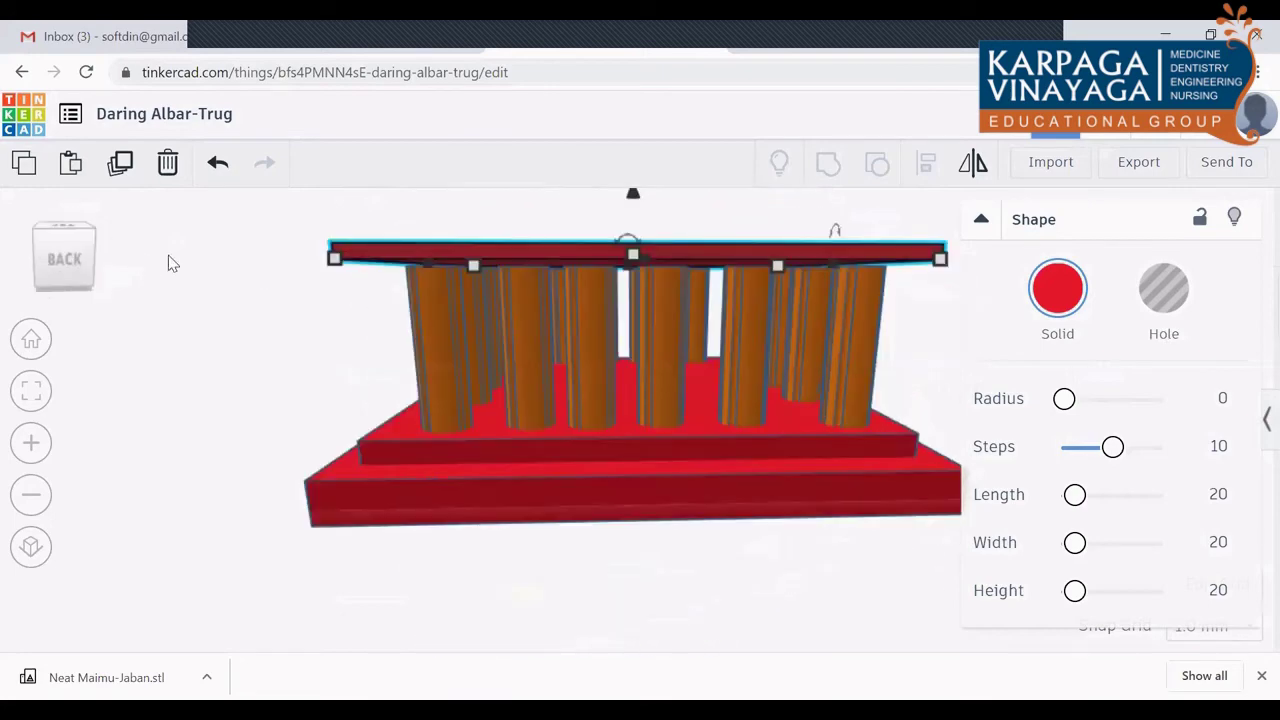
pyautogui.moveTo(70, 249); pyautogui.dragTo(117, 266)
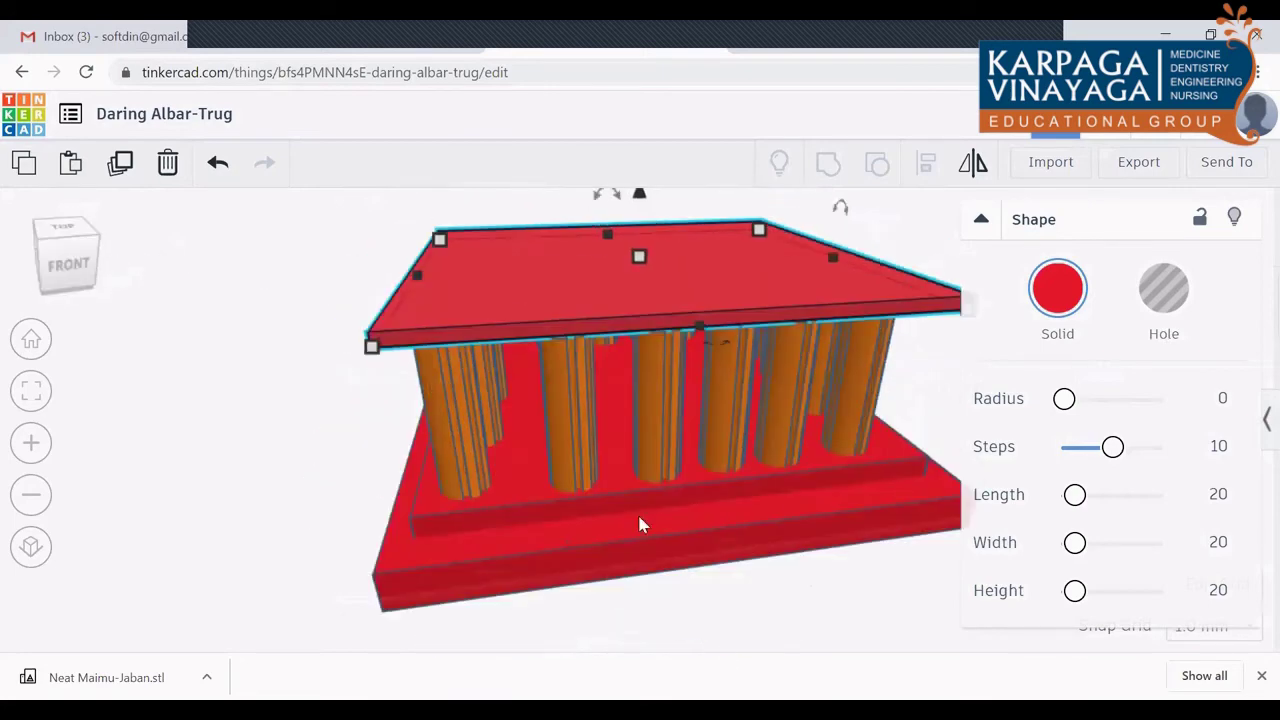
pyautogui.click(421, 616)
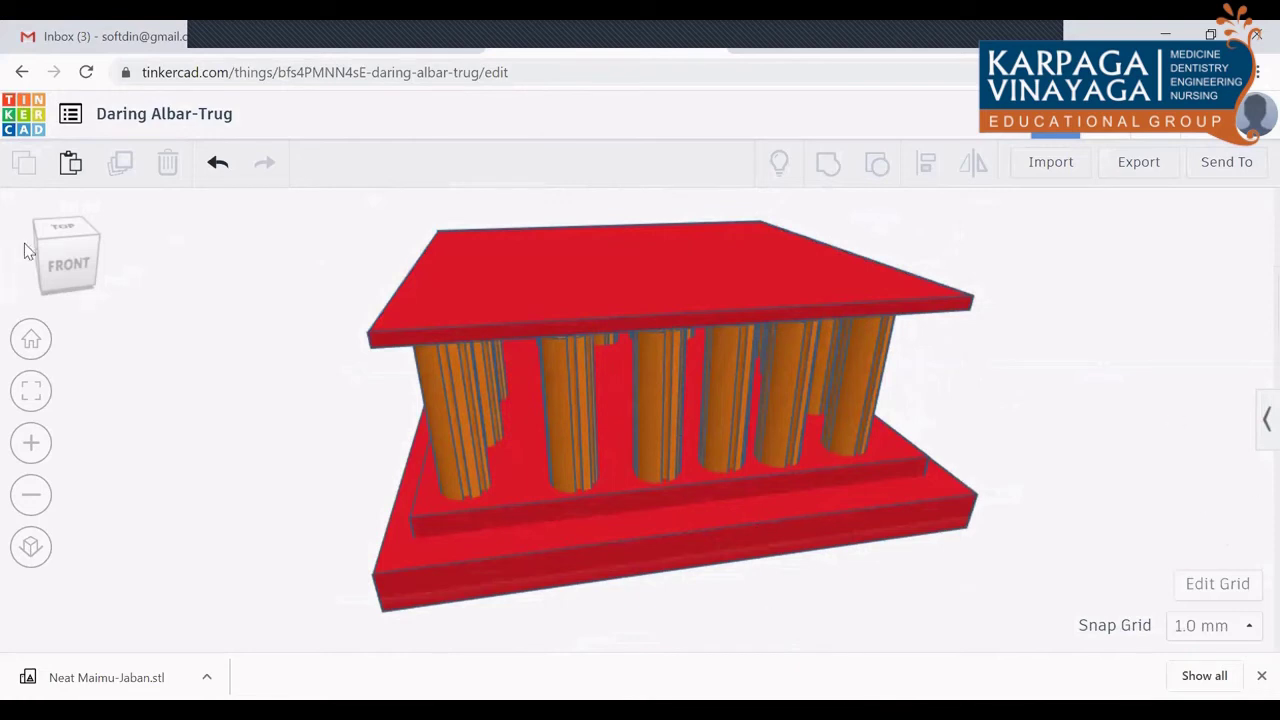
# Step: Drag a Roof shape from Basic Shapes onto the workplane beside the temple
pyautogui.scroll(-3, 294, 409)
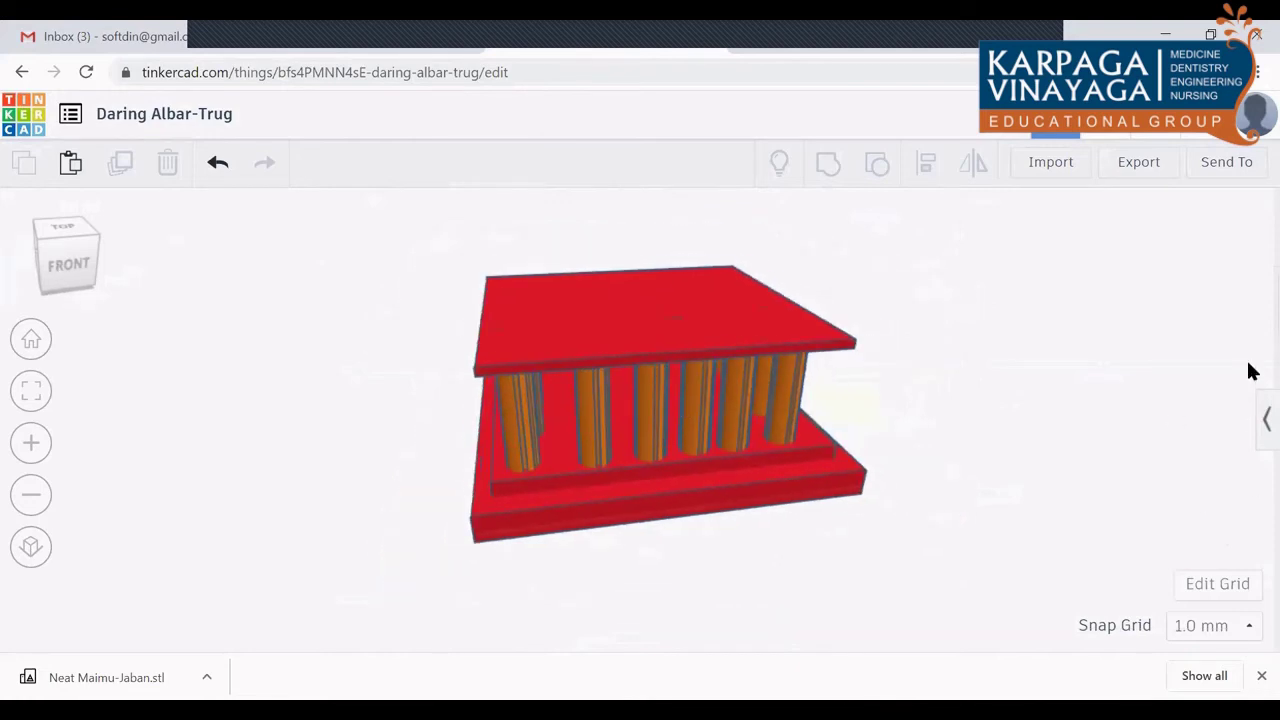
pyautogui.click(1262, 420)
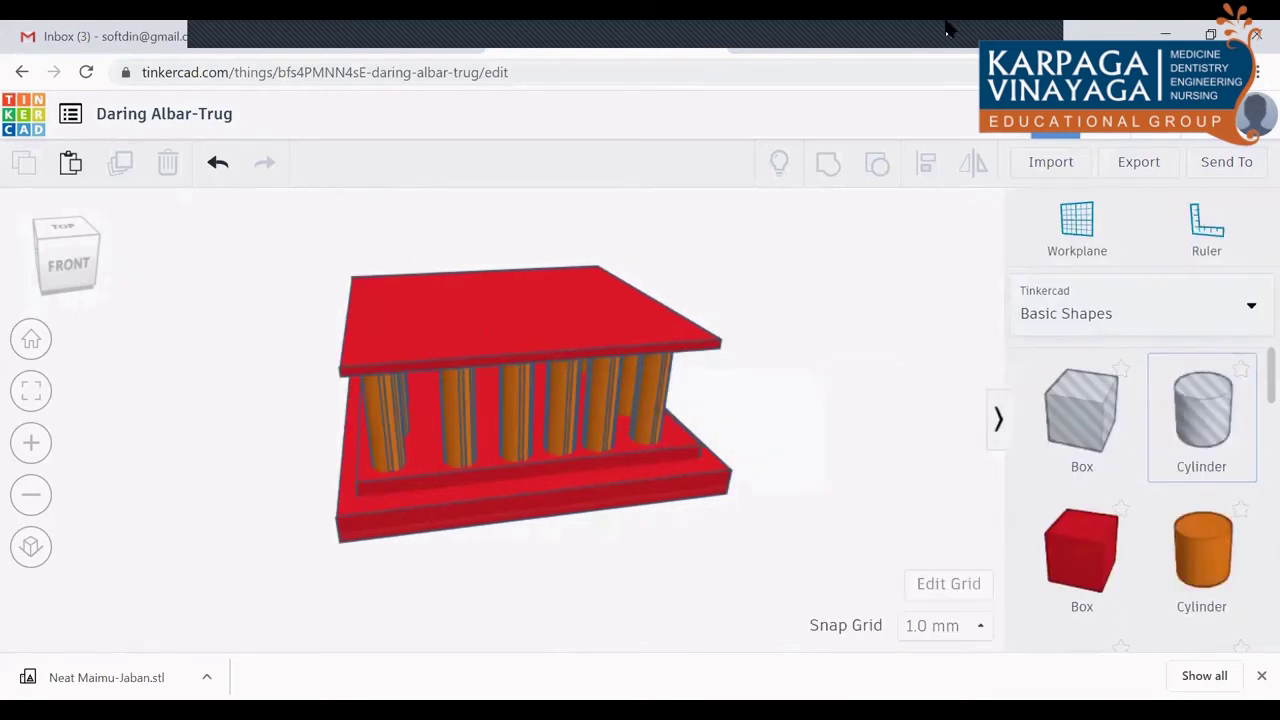
pyautogui.scroll(-2, 1249, 414)
pyautogui.scroll(-3, 1249, 449)
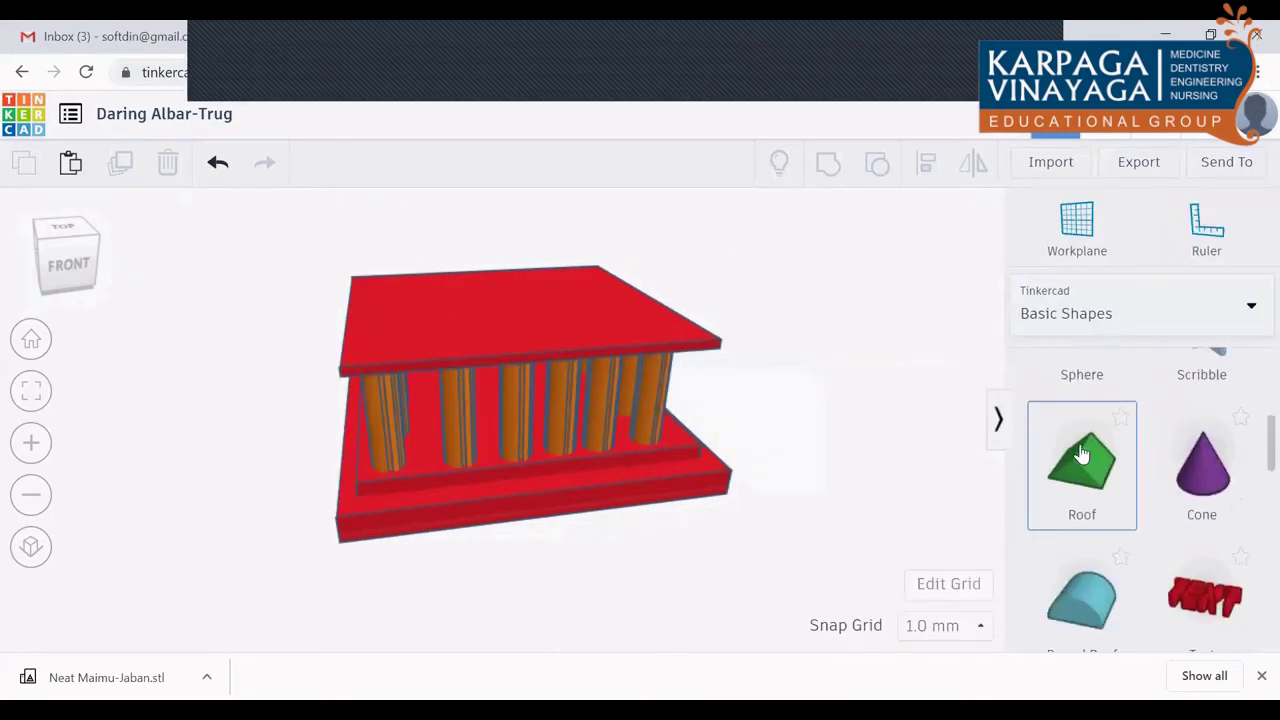
pyautogui.moveTo(1086, 452); pyautogui.dragTo(826, 550)
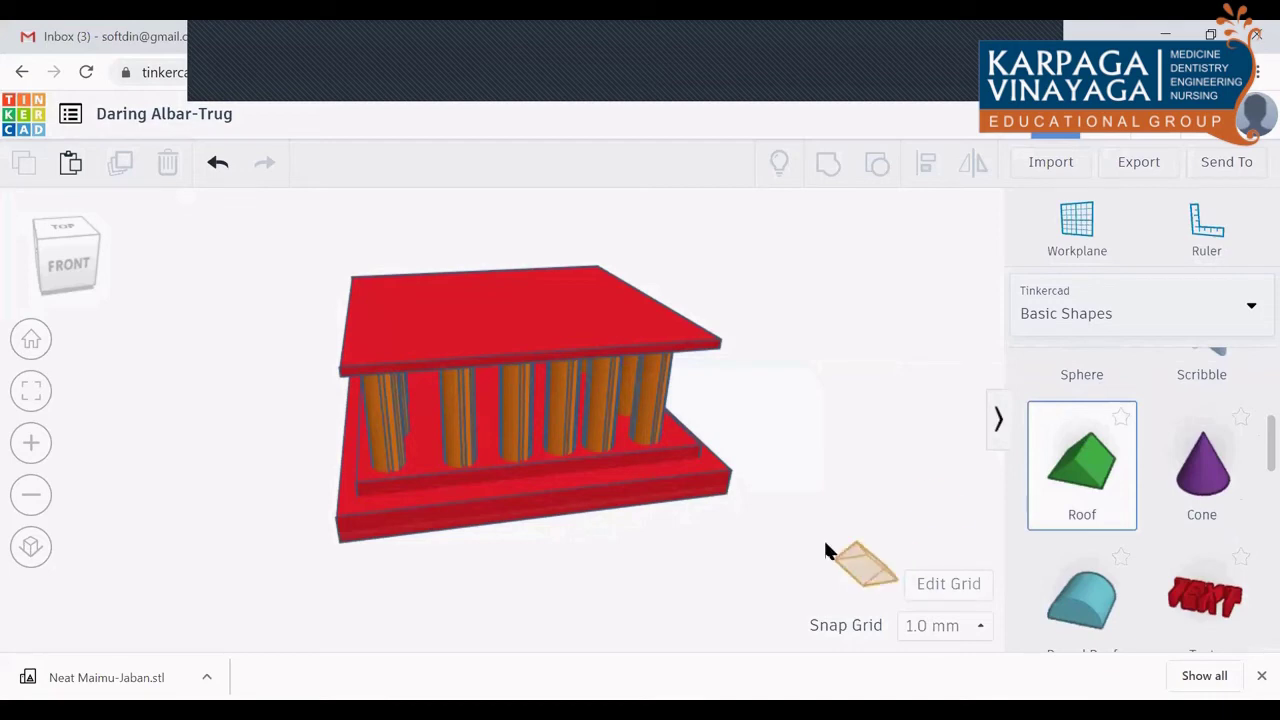
pyautogui.moveTo(826, 550); pyautogui.dragTo(848, 505)
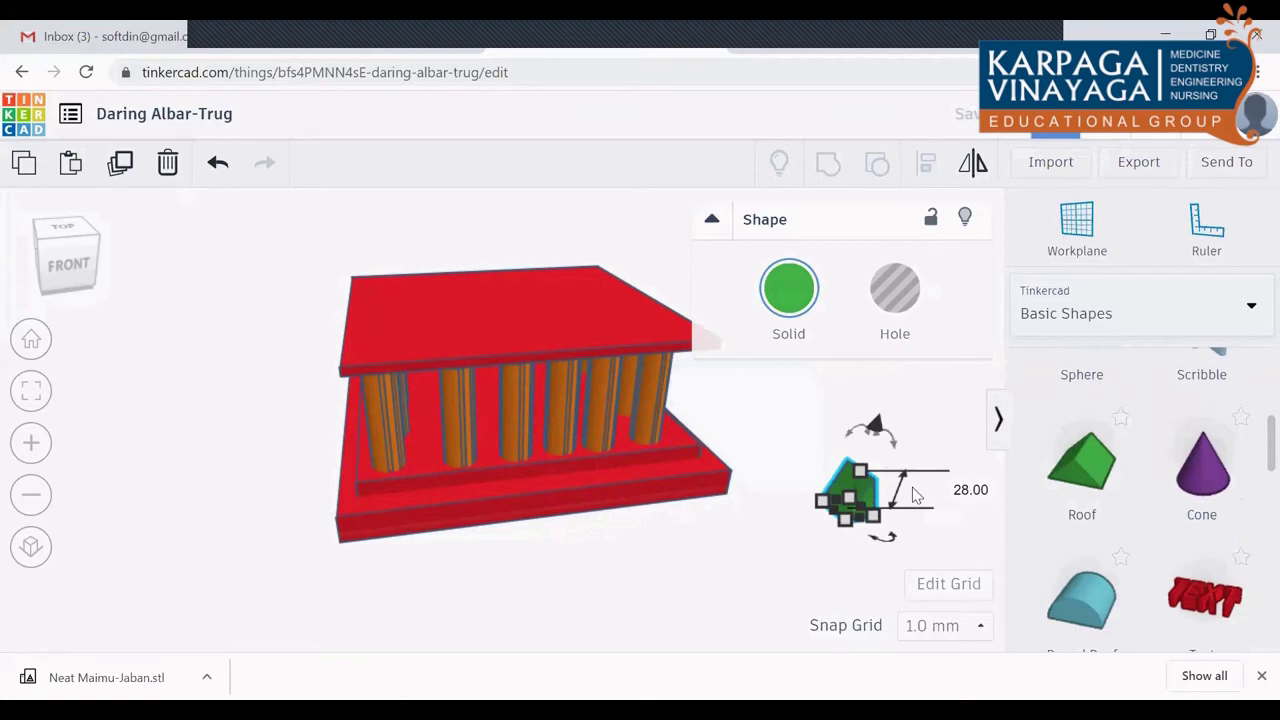
pyautogui.click(872, 485)
# Step: Enlarge and rotate the green roof, then slide it left over the temple
pyautogui.moveTo(872, 482); pyautogui.dragTo(686, 337)
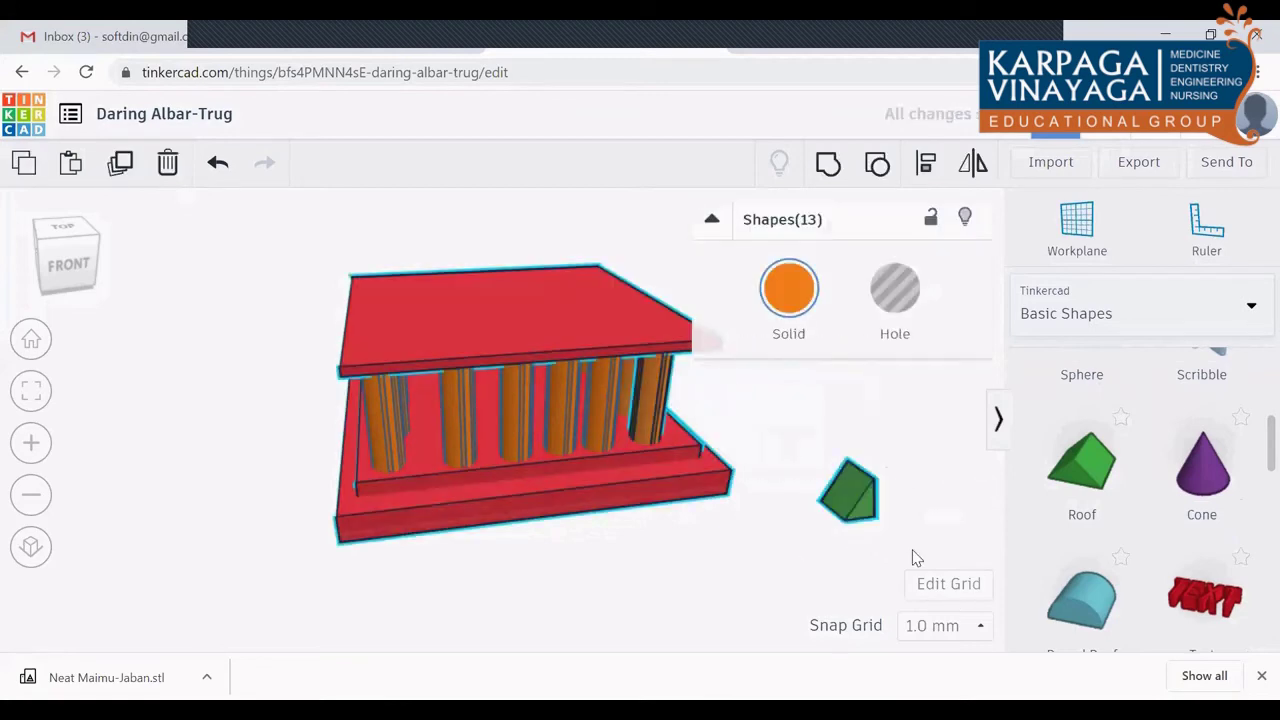
pyautogui.click(916, 476)
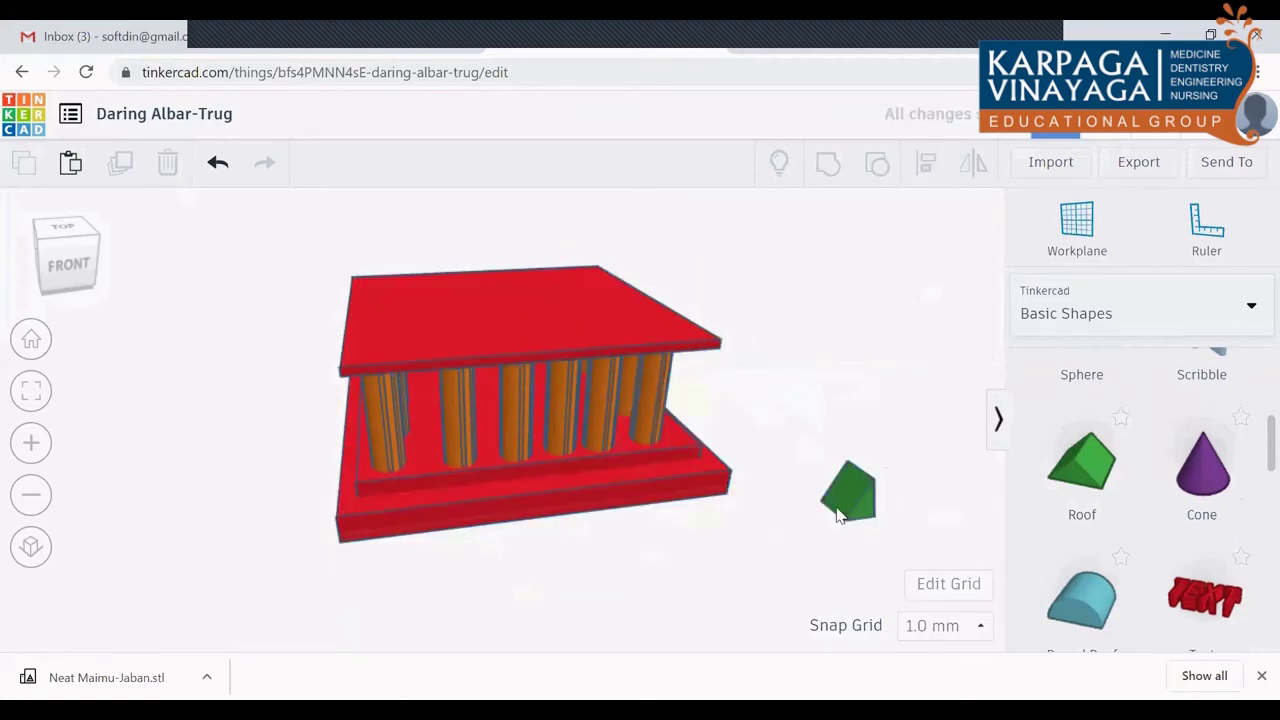
pyautogui.click(848, 522)
pyautogui.moveTo(846, 522); pyautogui.dragTo(622, 632)
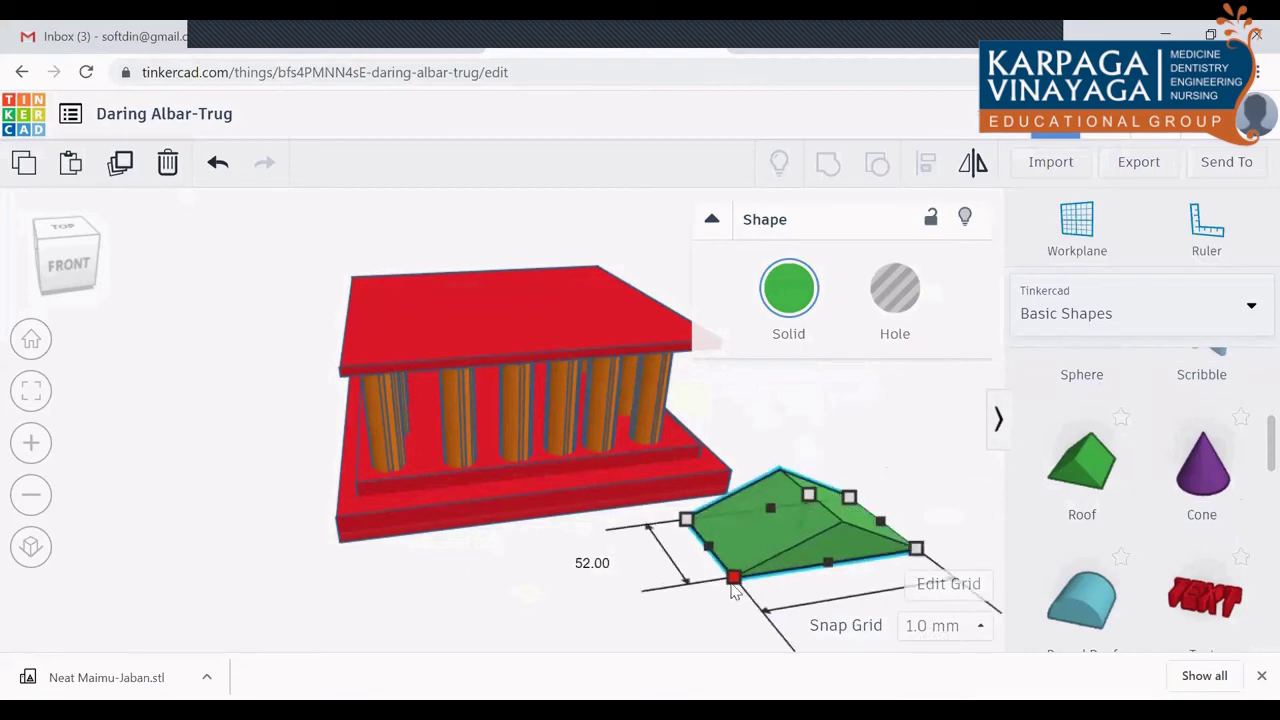
pyautogui.moveTo(812, 548)
pyautogui.mouseDown()
pyautogui.moveTo(761, 506)
pyautogui.moveTo(725, 436)
pyautogui.moveTo(715, 182)
pyautogui.mouseUp()
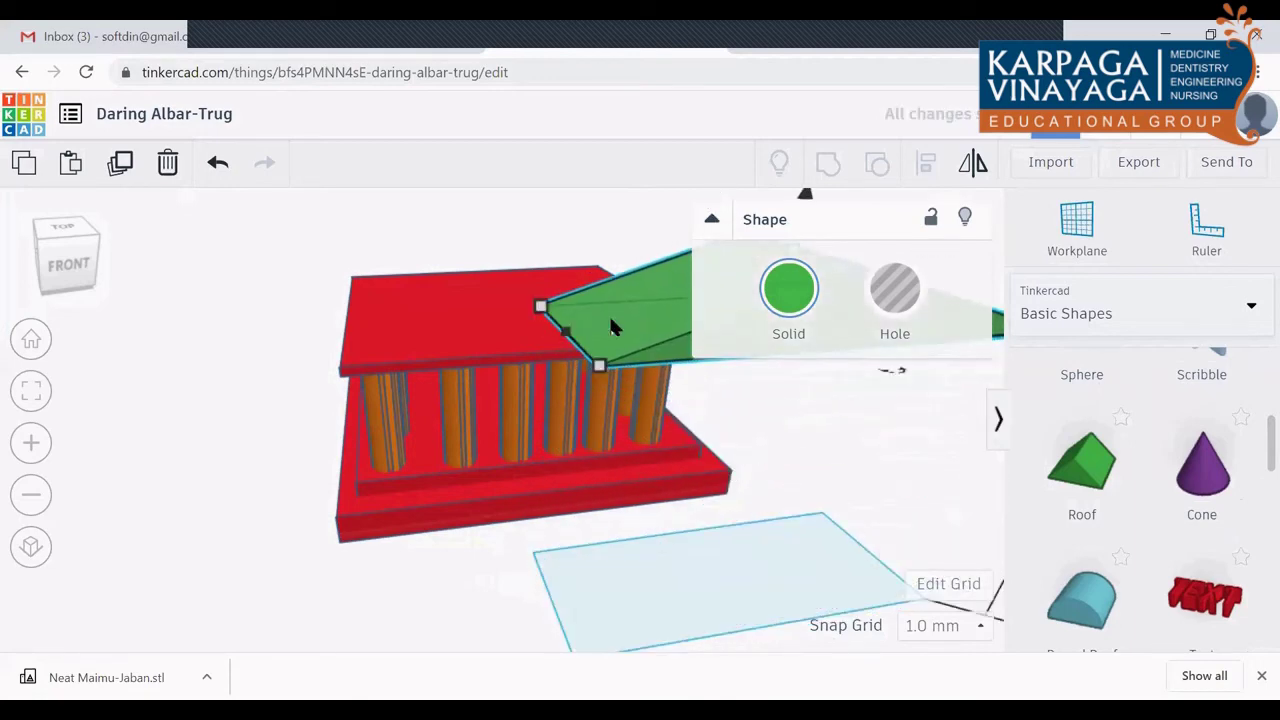
pyautogui.moveTo(603, 324)
pyautogui.mouseDown()
pyautogui.moveTo(497, 296)
pyautogui.moveTo(340, 312)
pyautogui.mouseUp()
pyautogui.click(85, 261)
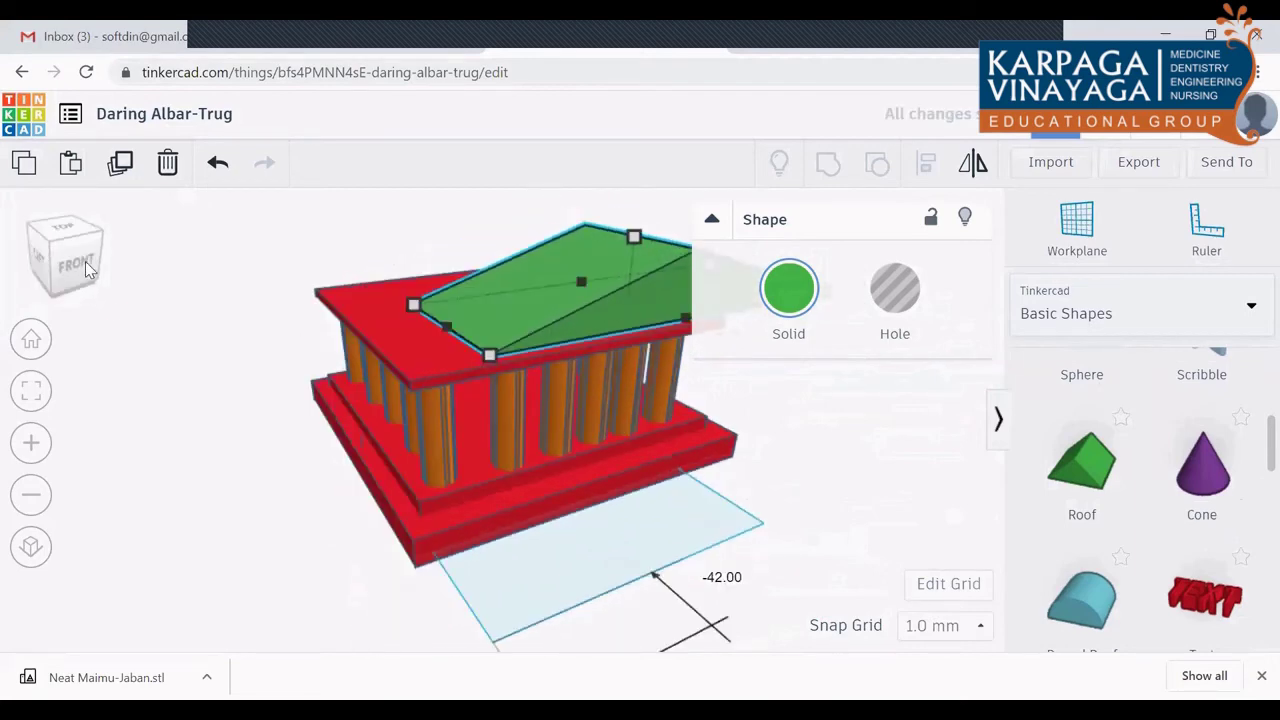
# Step: Inspect the temple from several angles and undo a trial push of the roof
pyautogui.click(168, 284)
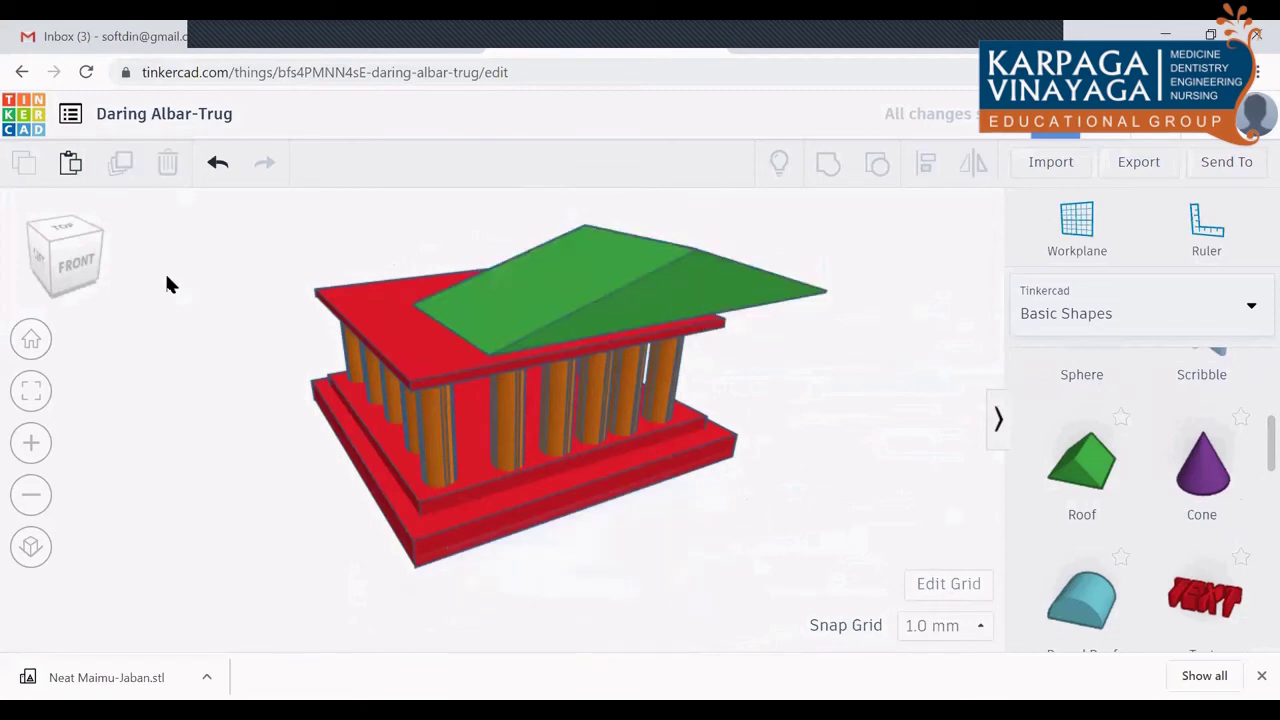
pyautogui.click(68, 256)
pyautogui.click(69, 262)
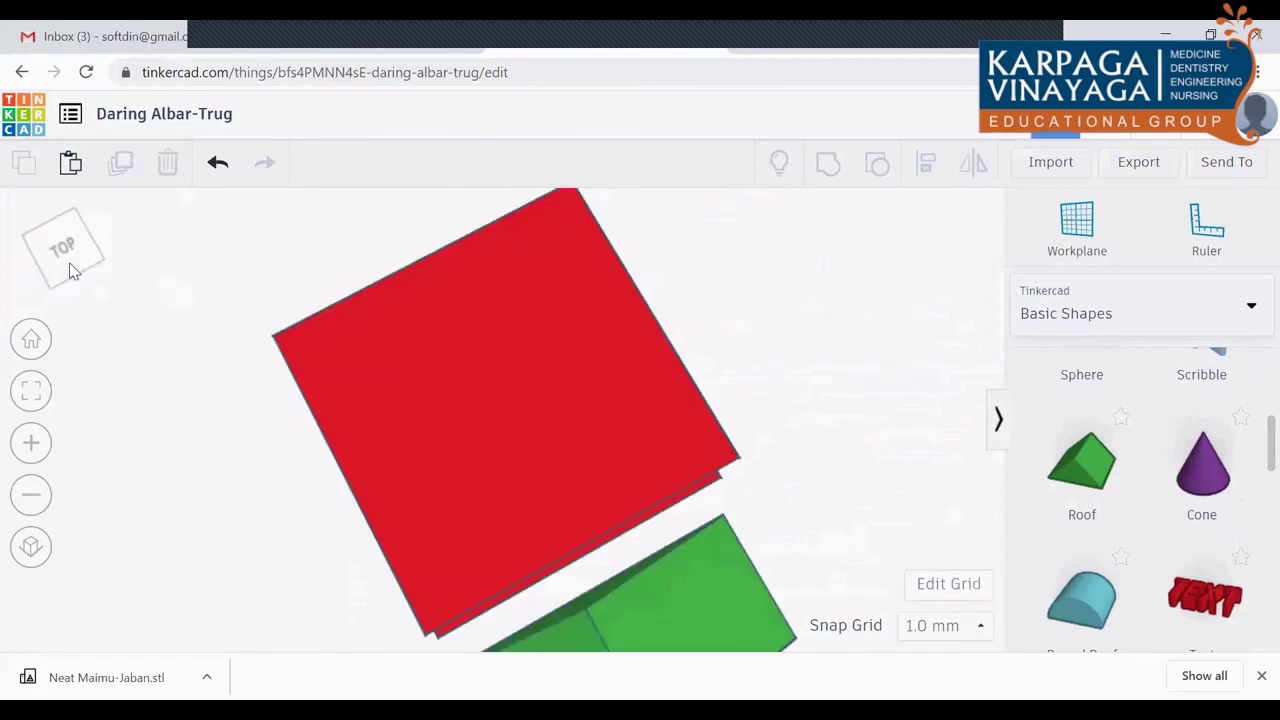
pyautogui.click(69, 260)
pyautogui.click(83, 259)
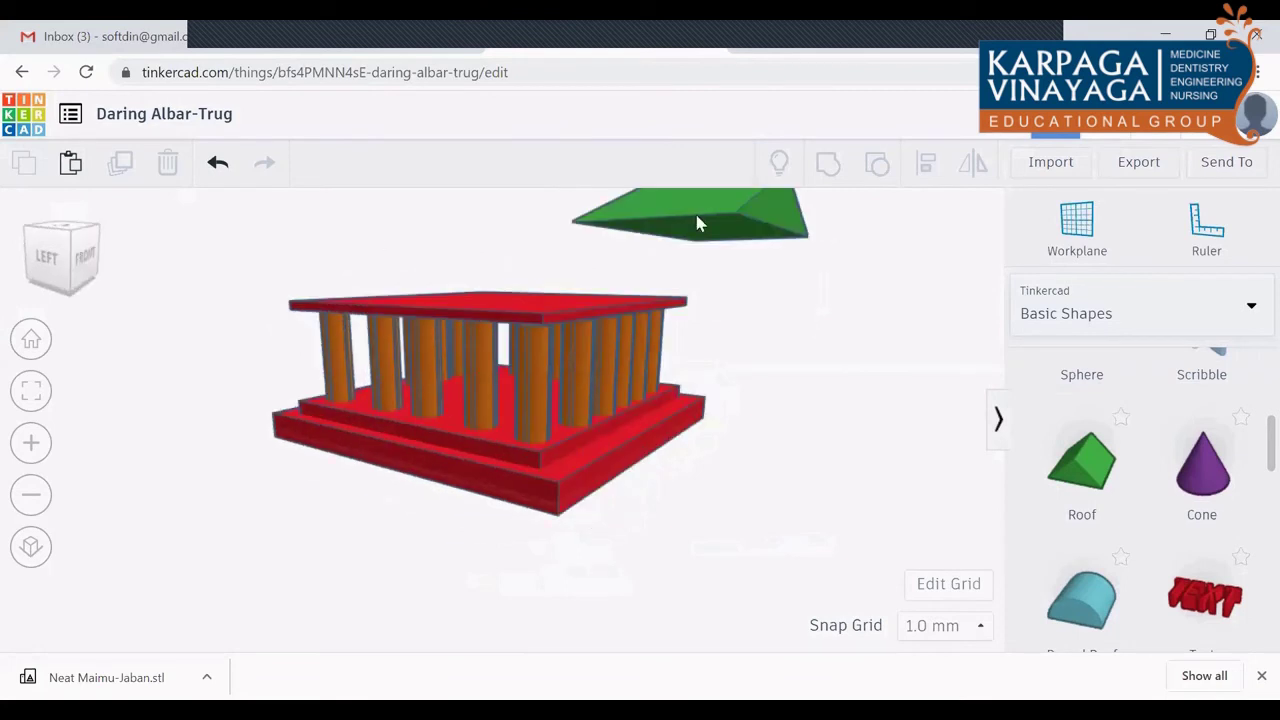
pyautogui.click(698, 224)
pyautogui.click(963, 443)
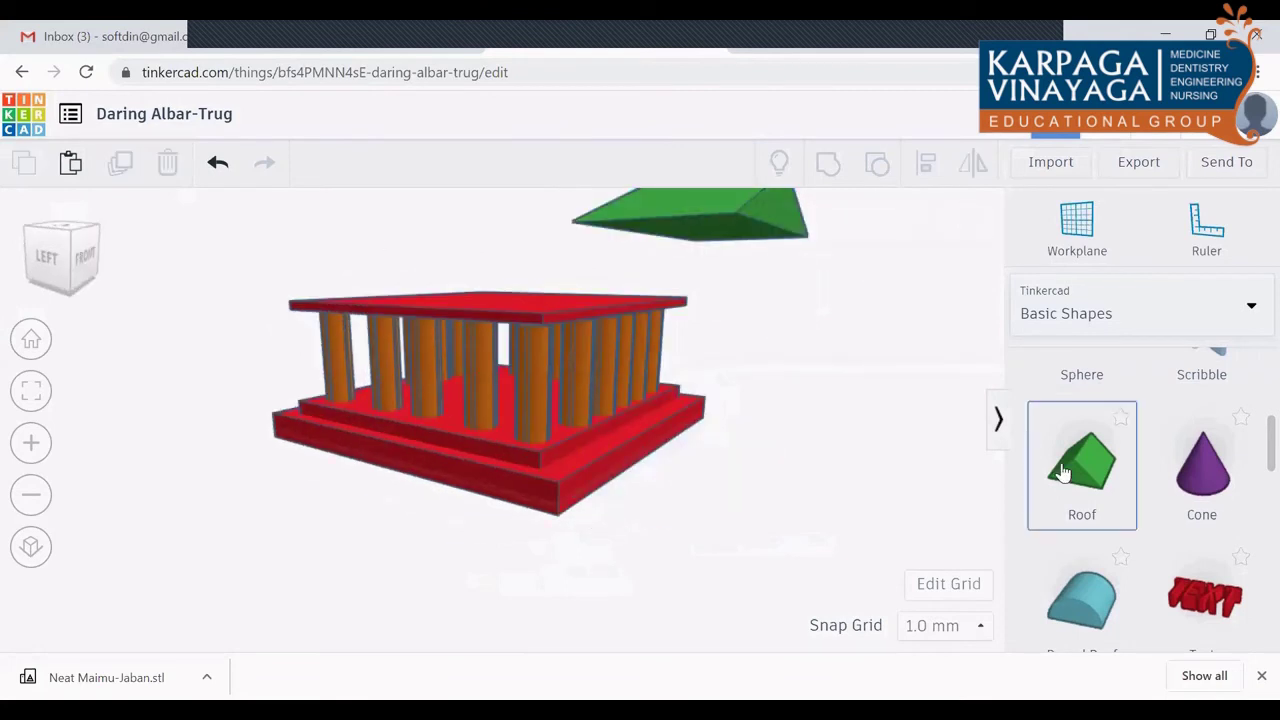
pyautogui.click(1000, 422)
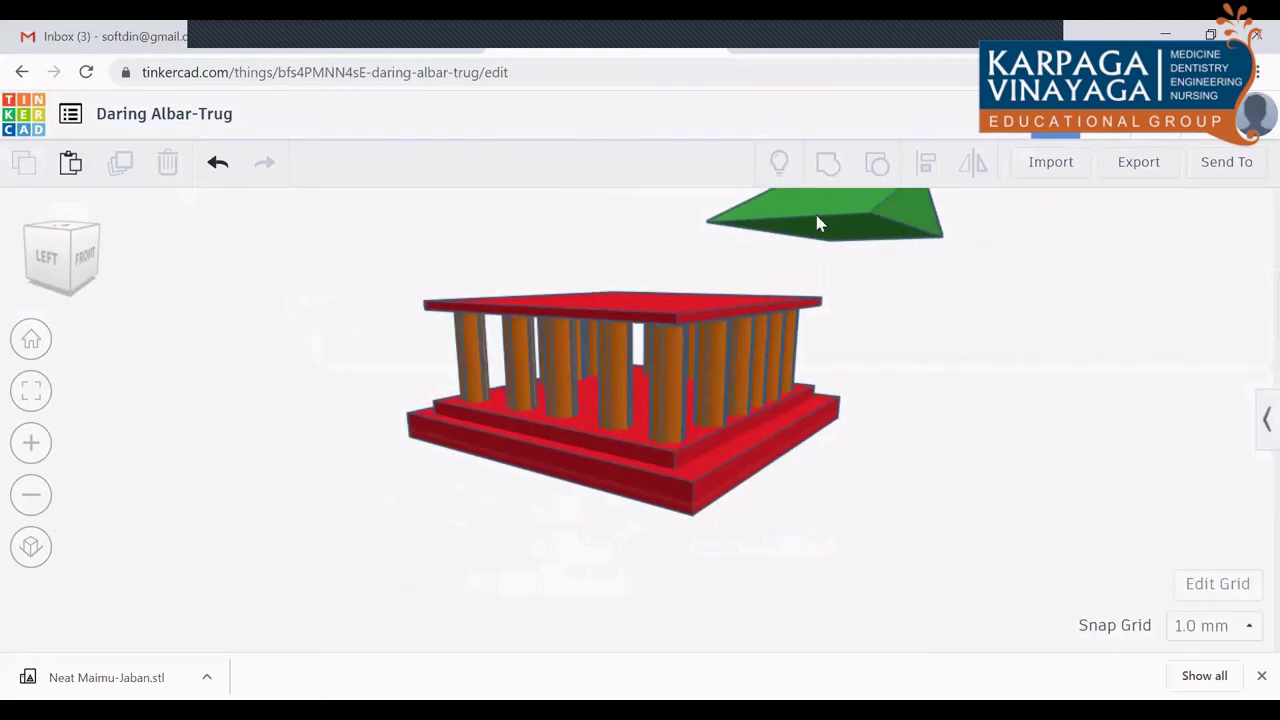
pyautogui.moveTo(768, 239); pyautogui.dragTo(793, 281)
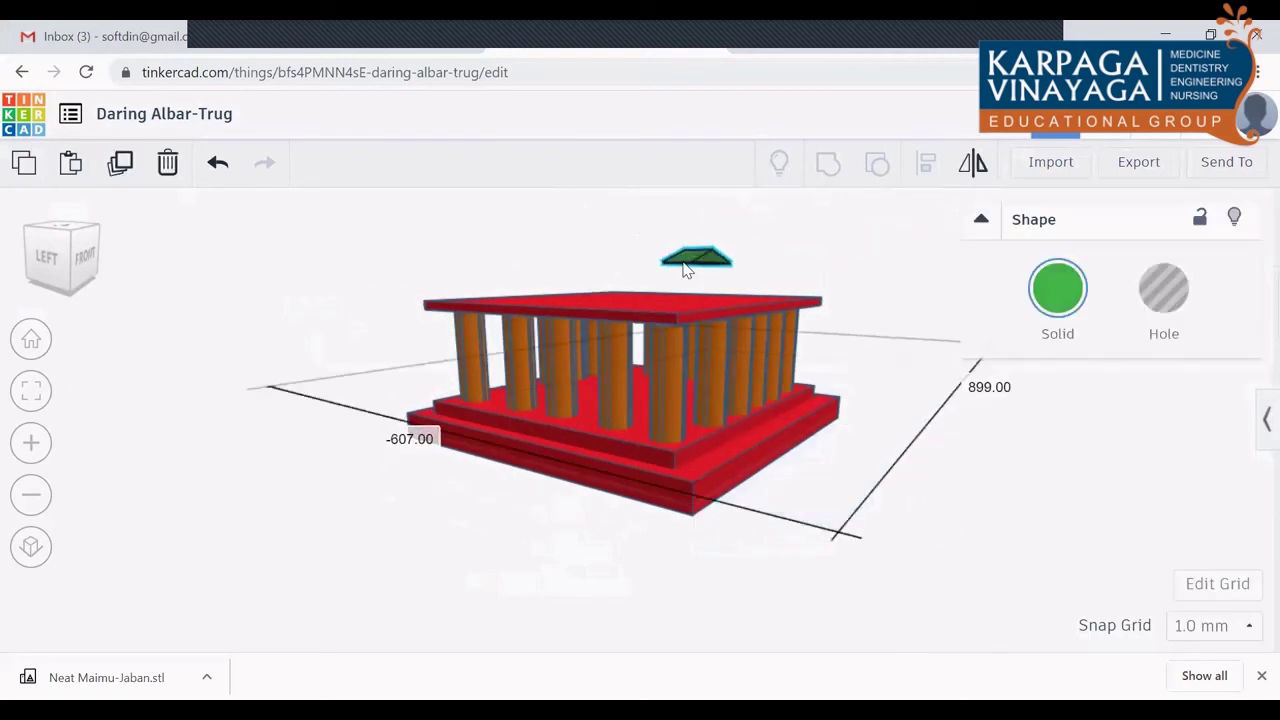
pyautogui.hotkey('ctrl', 'z')
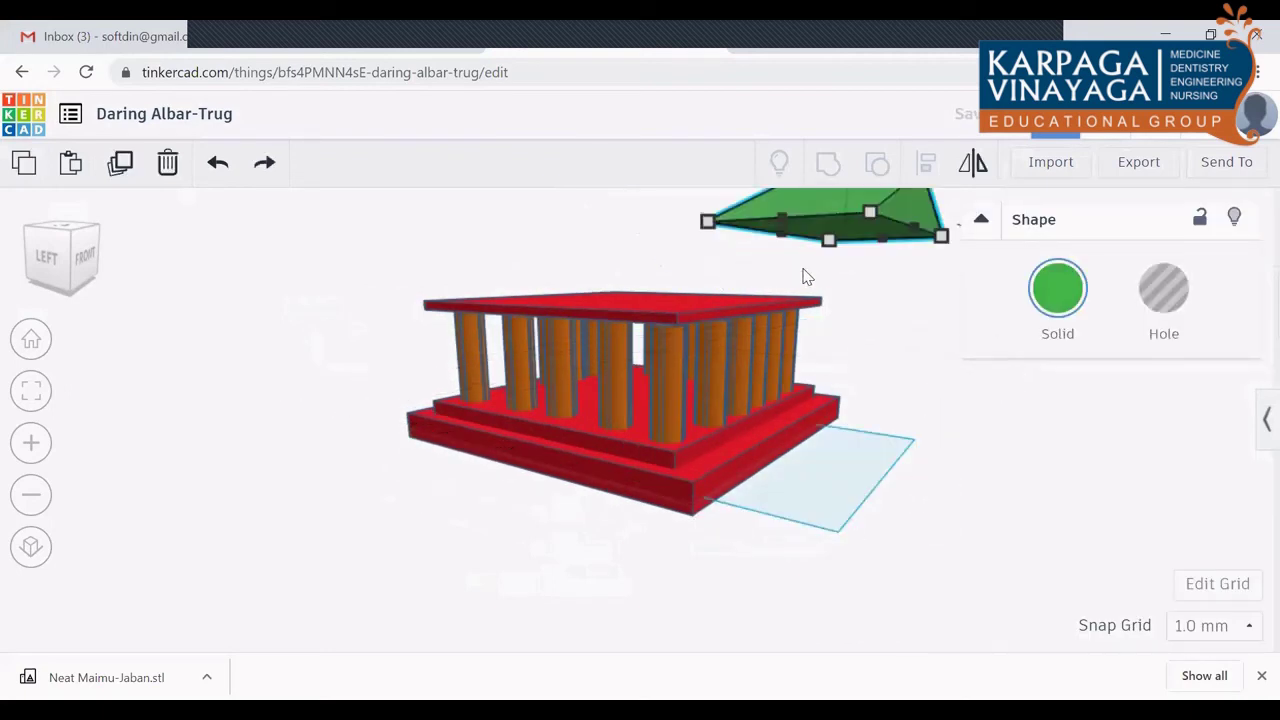
pyautogui.click(948, 382)
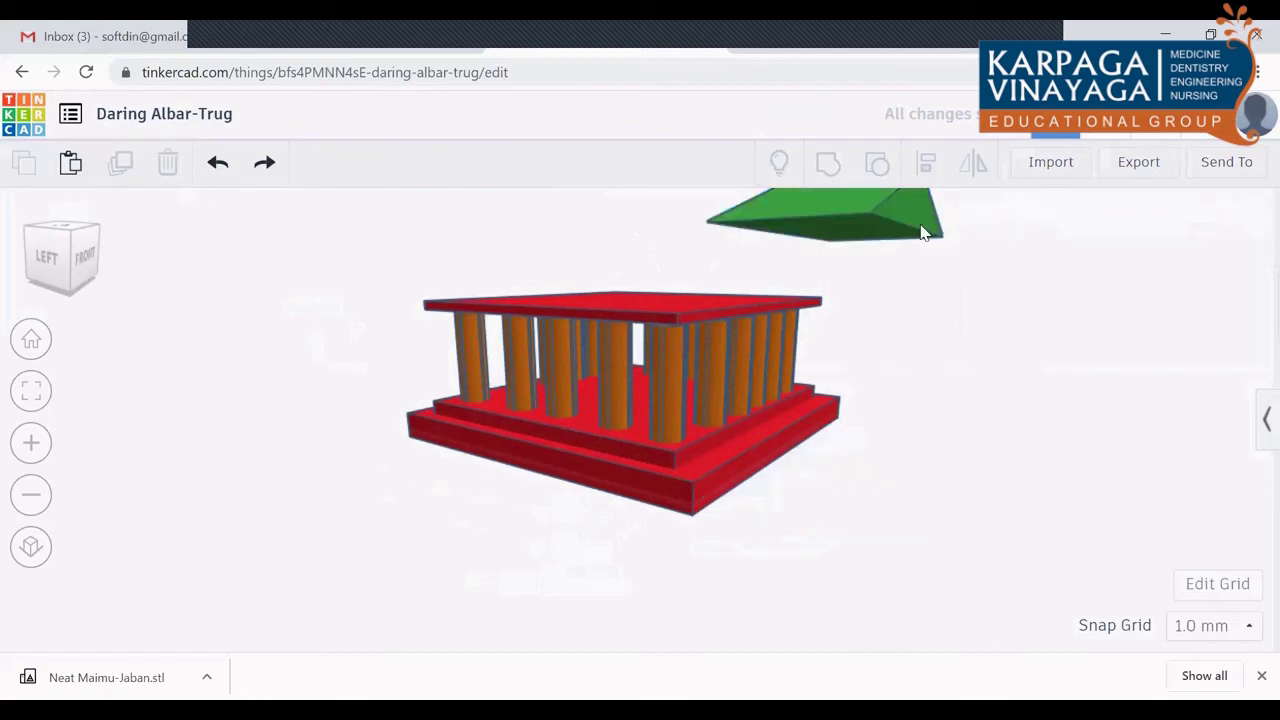
# Step: Adjust the green roof's elevation, lowering it slightly toward the temple top
pyautogui.scroll(-3, 909, 306)
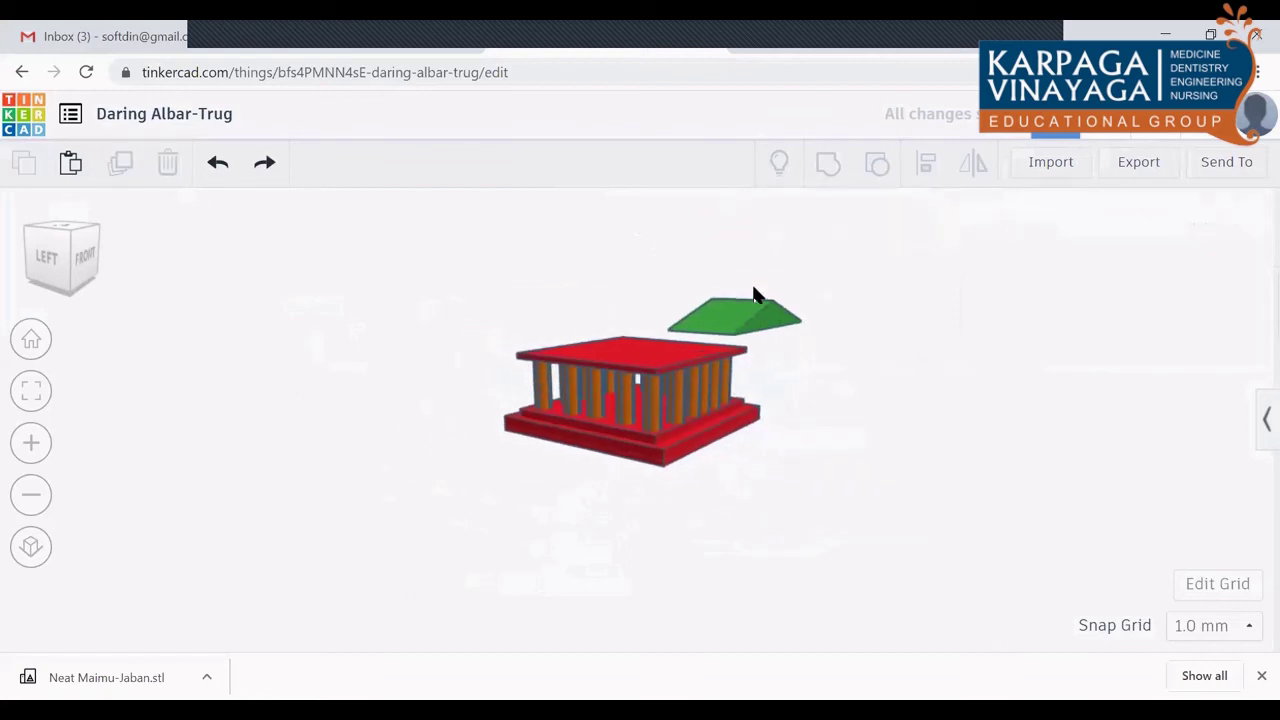
pyautogui.click(746, 318)
pyautogui.moveTo(743, 241)
pyautogui.mouseDown()
pyautogui.moveTo(725, 278)
pyautogui.moveTo(706, 271)
pyautogui.mouseUp()
pyautogui.scroll(2, 277, 437)
pyautogui.scroll(3, 625, 429)
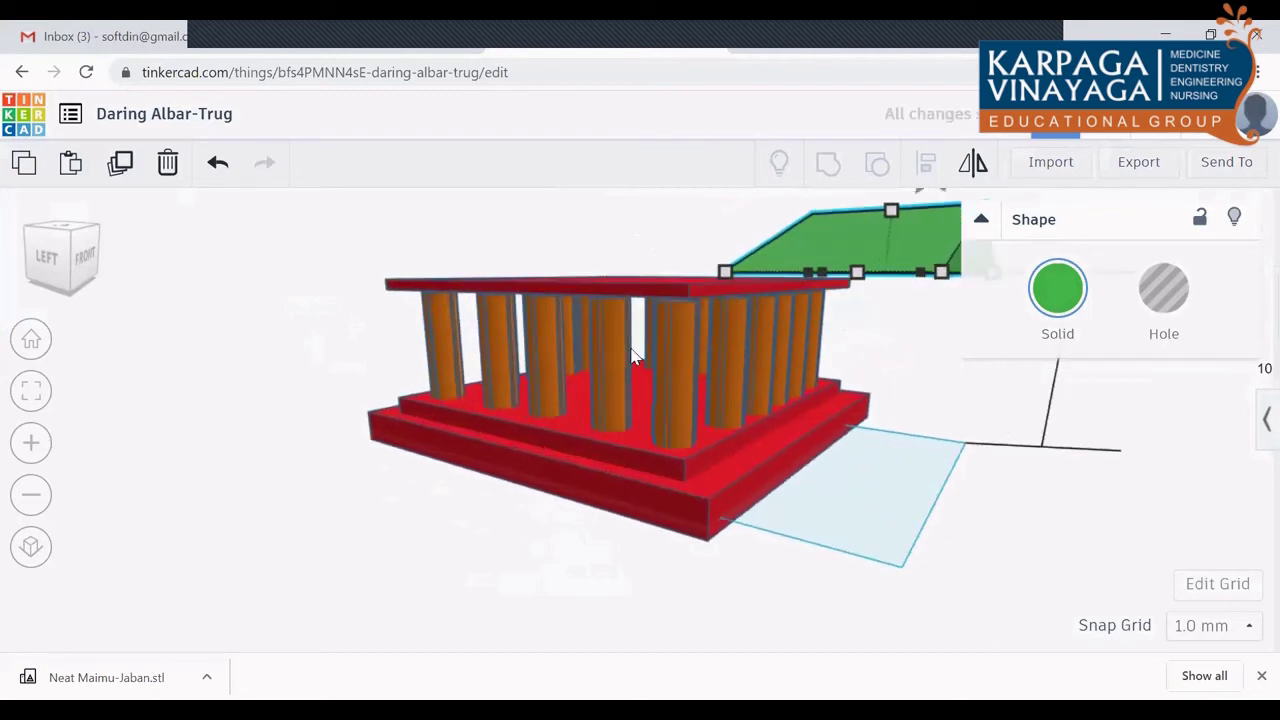
pyautogui.click(597, 534)
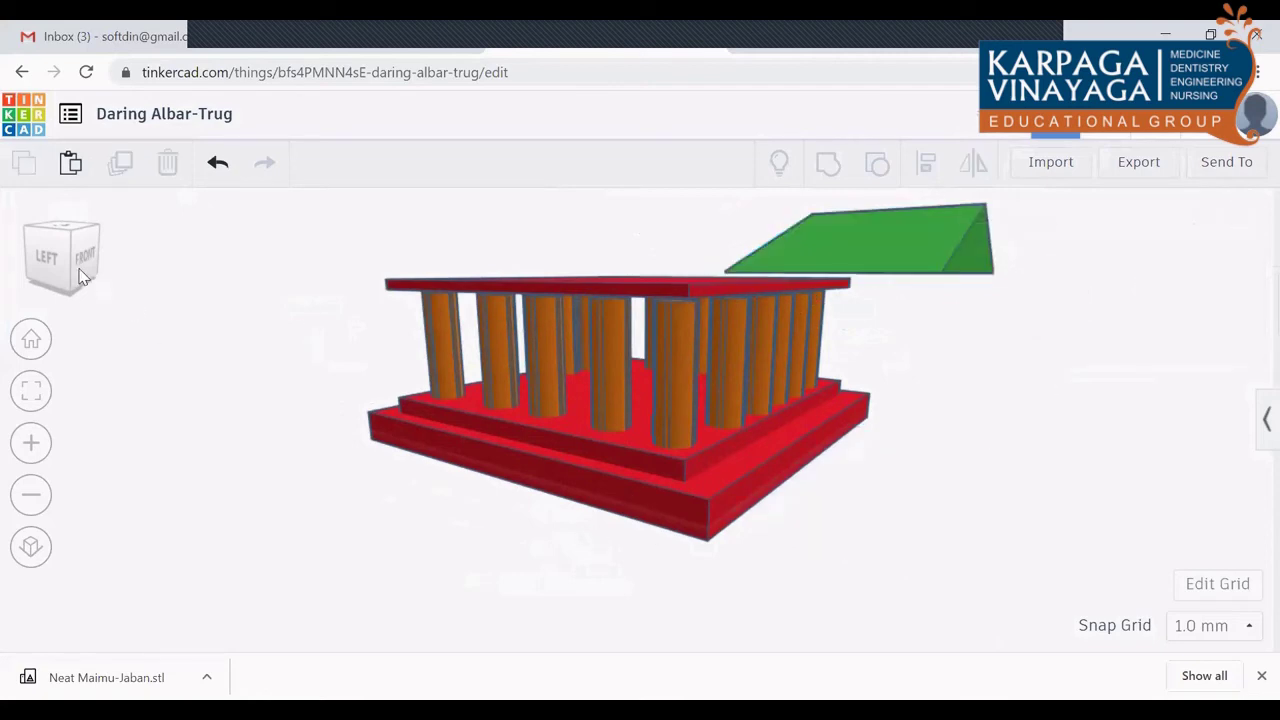
pyautogui.scroll(-2, 417, 257)
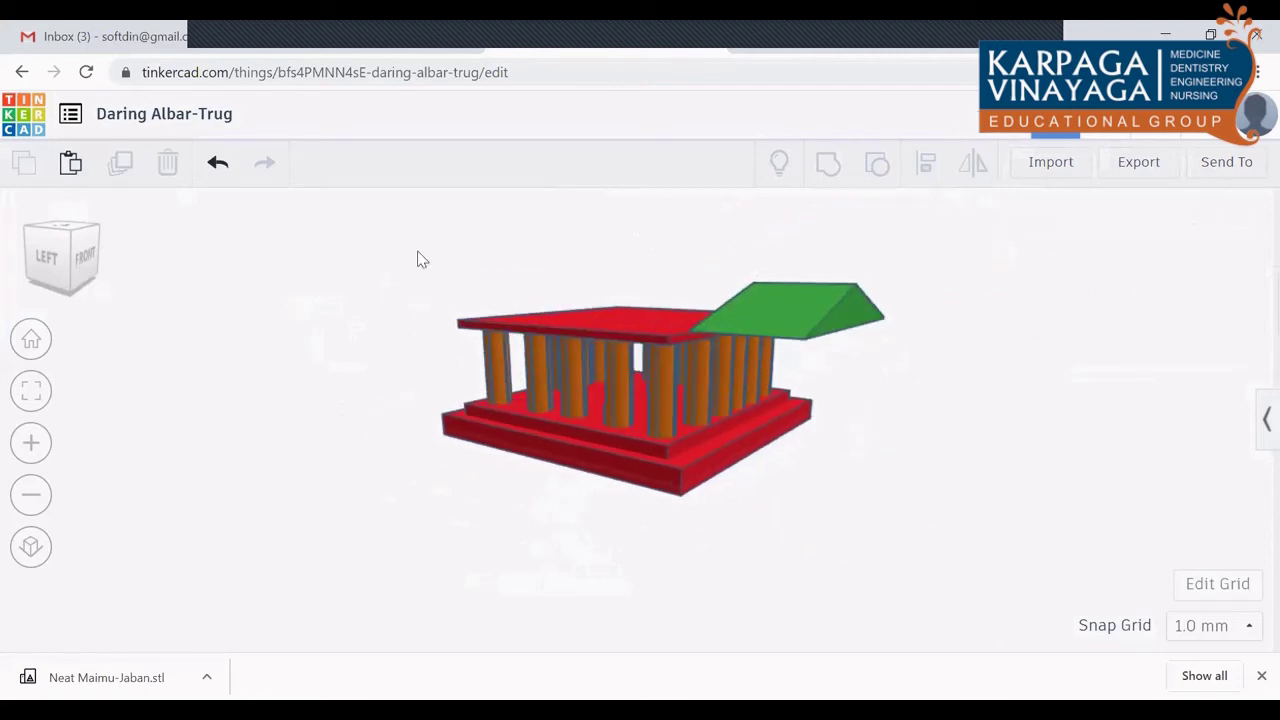
pyautogui.click(784, 311)
pyautogui.moveTo(810, 232); pyautogui.dragTo(810, 240)
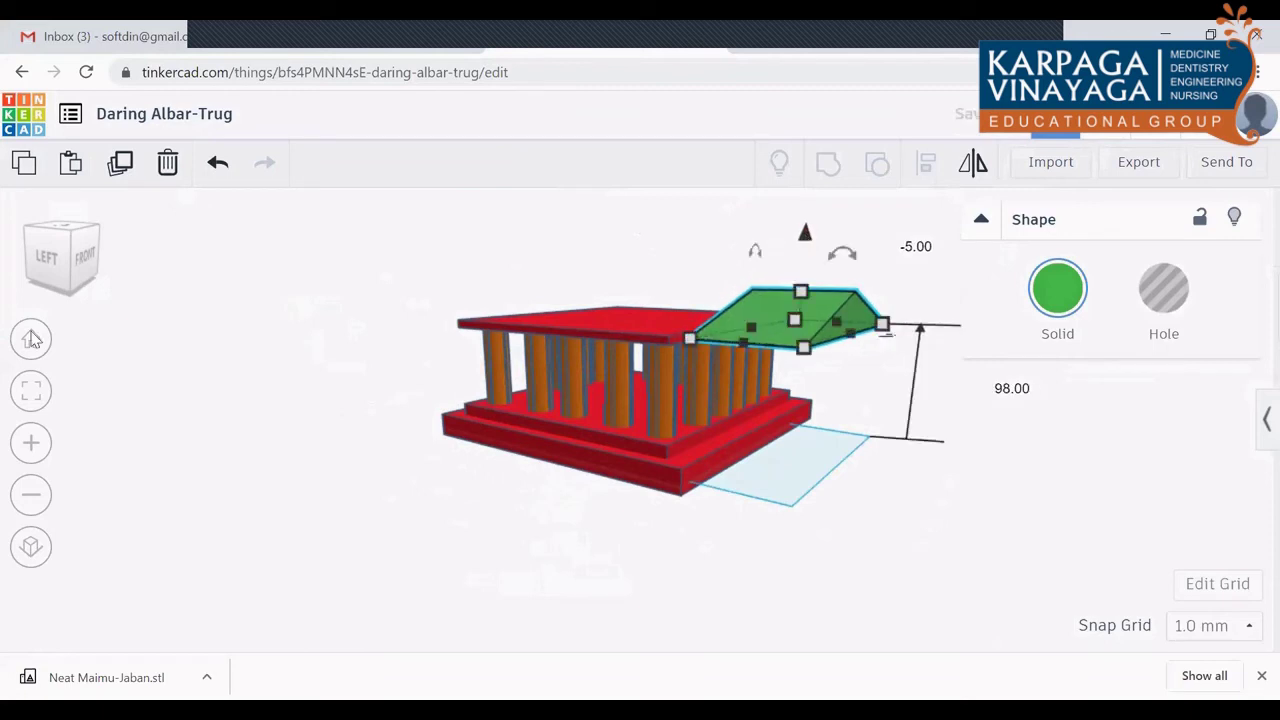
# Step: Slide the green roof left so it sits over the temple's red top slab
pyautogui.click(72, 269)
pyautogui.click(641, 494)
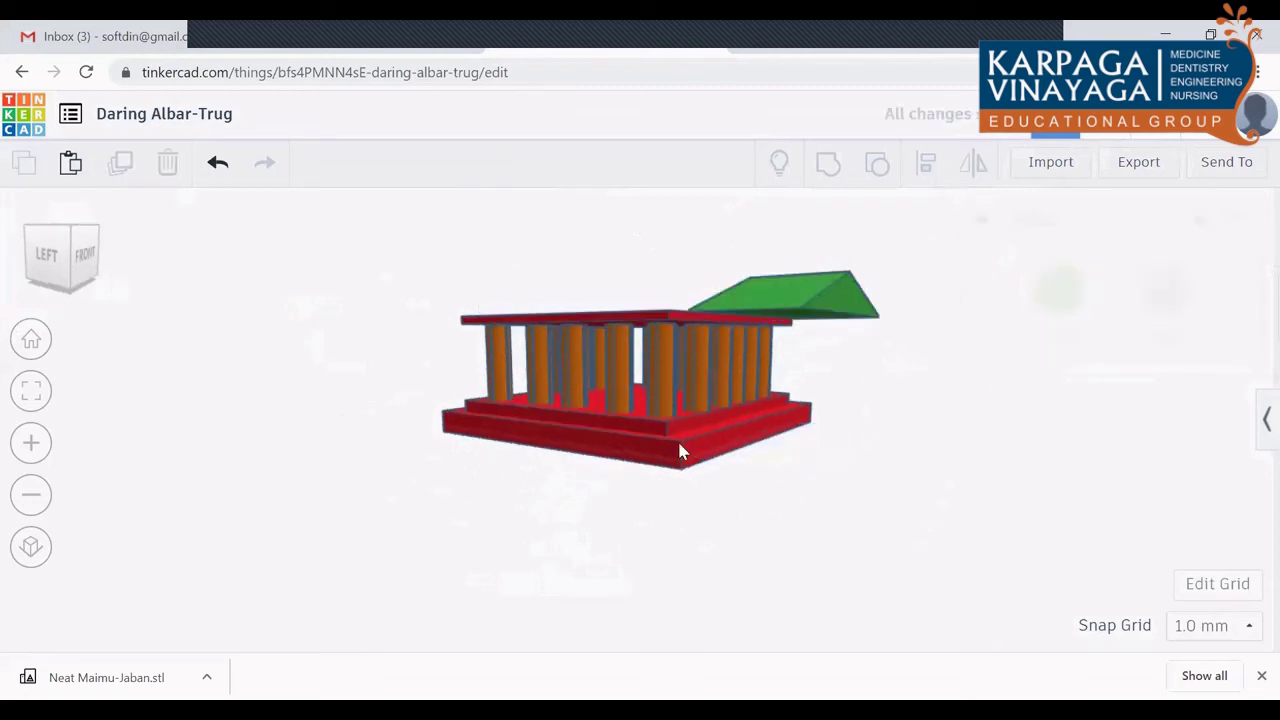
pyautogui.moveTo(814, 306); pyautogui.dragTo(651, 292)
pyautogui.click(396, 428)
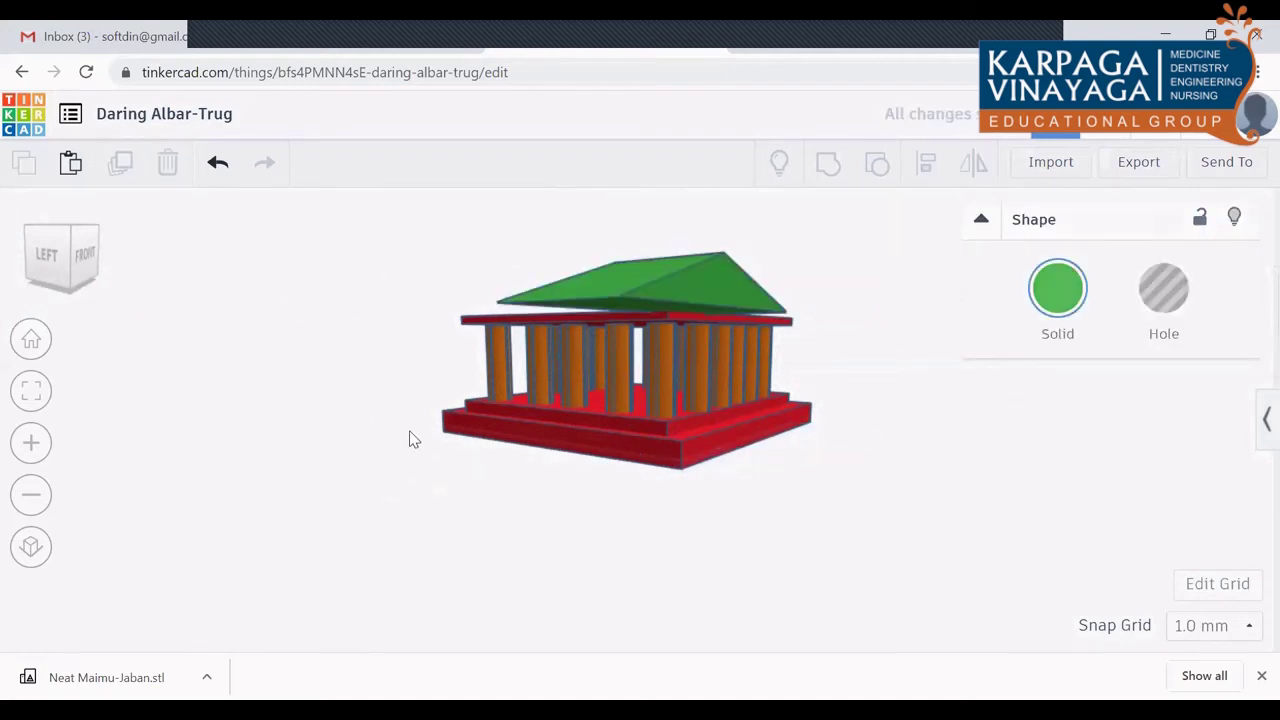
pyautogui.click(81, 255)
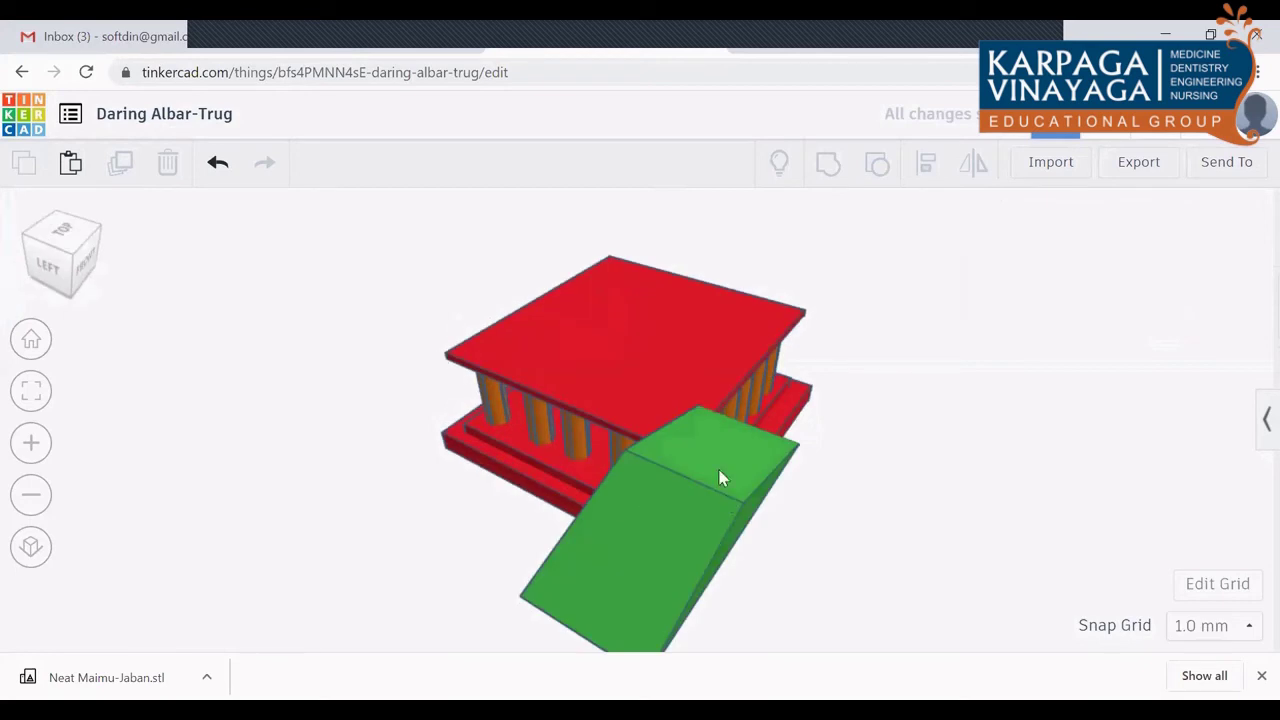
pyautogui.click(687, 441)
# Step: Place the green roof on the temple and stretch it to about 259 × 245 over the red slab
pyautogui.moveTo(687, 441)
pyautogui.mouseDown()
pyautogui.moveTo(726, 410)
pyautogui.moveTo(732, 332)
pyautogui.mouseUp()
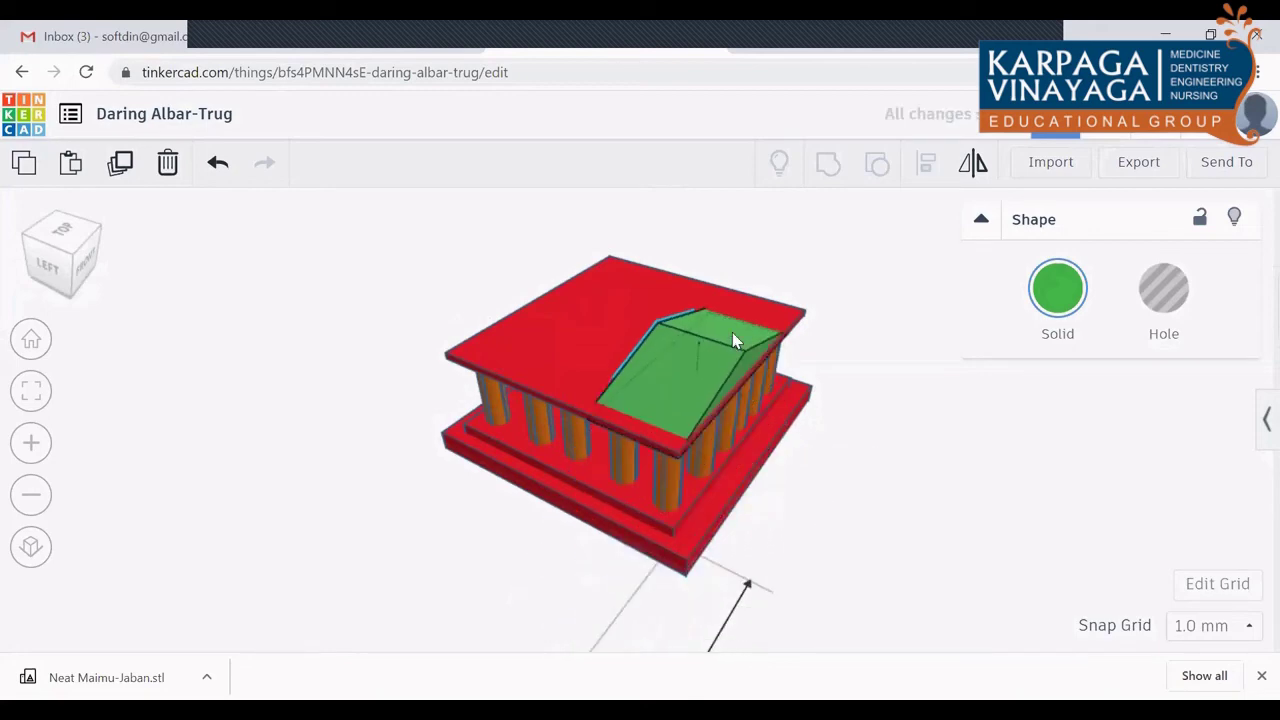
pyautogui.click(86, 270)
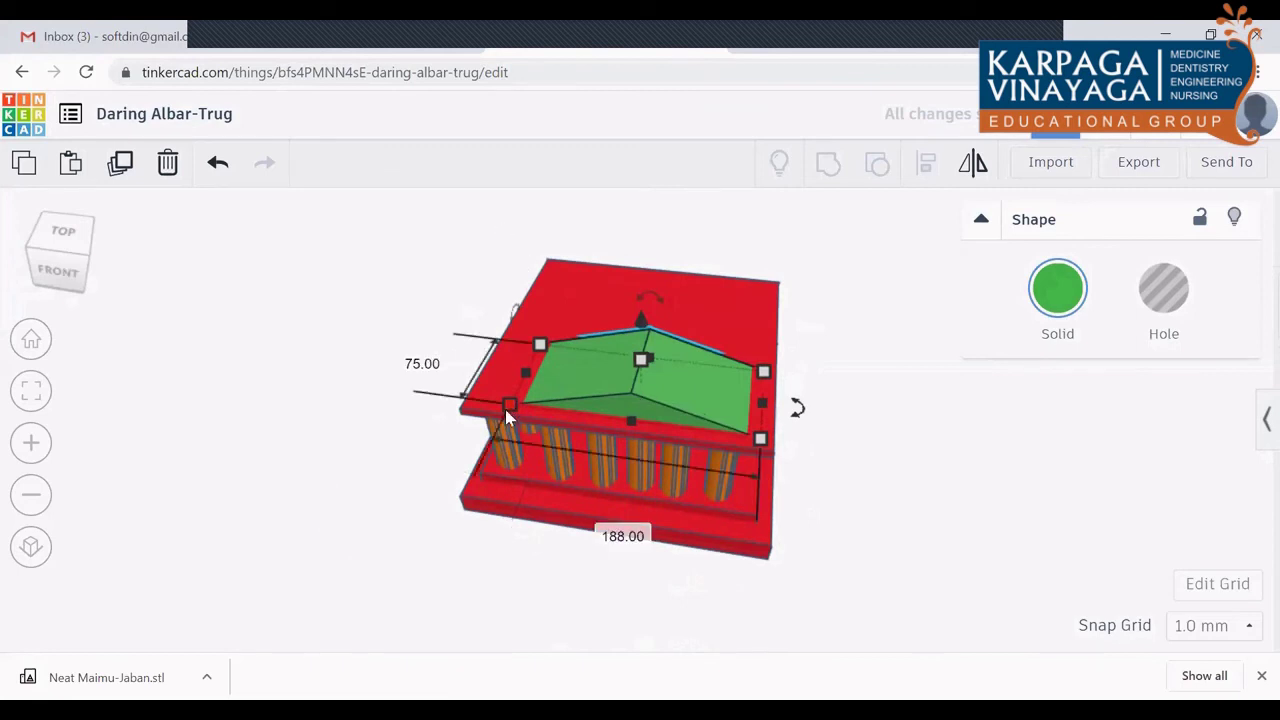
pyautogui.moveTo(499, 410)
pyautogui.mouseDown()
pyautogui.moveTo(454, 400)
pyautogui.moveTo(439, 429)
pyautogui.mouseUp()
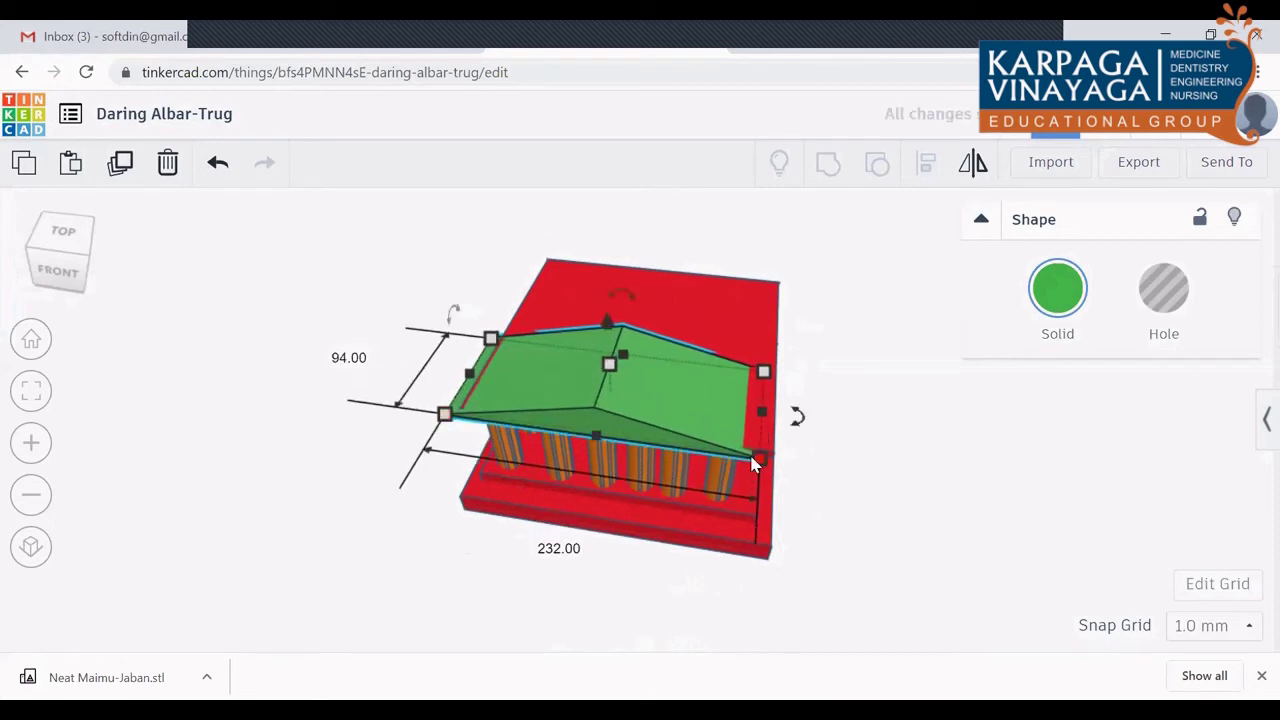
pyautogui.moveTo(757, 461); pyautogui.dragTo(794, 466)
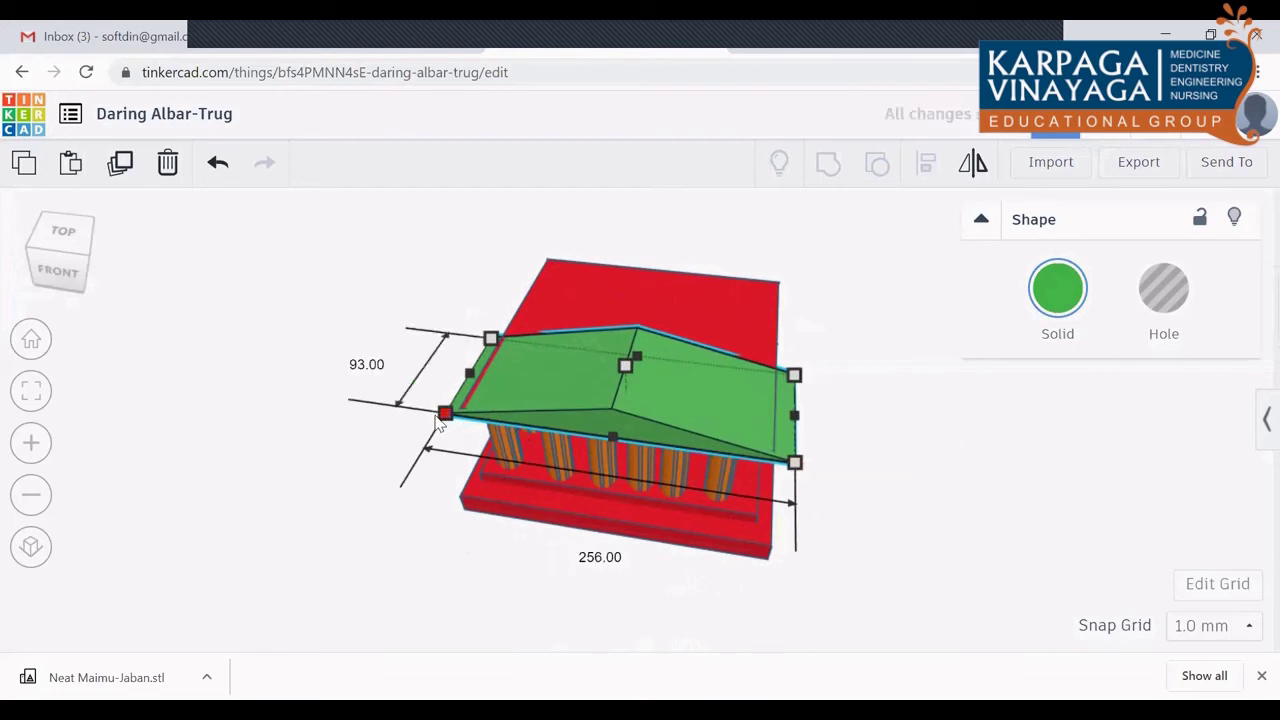
pyautogui.moveTo(441, 423); pyautogui.dragTo(435, 420)
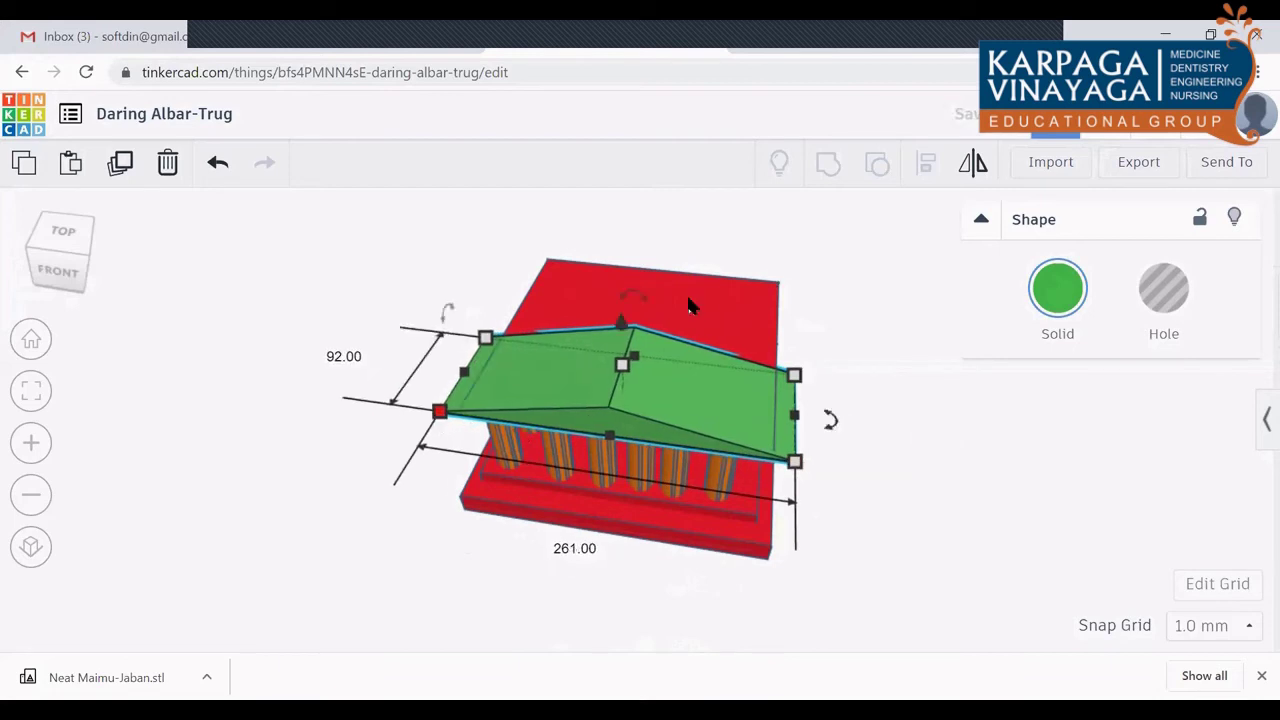
pyautogui.moveTo(548, 298); pyautogui.dragTo(561, 253)
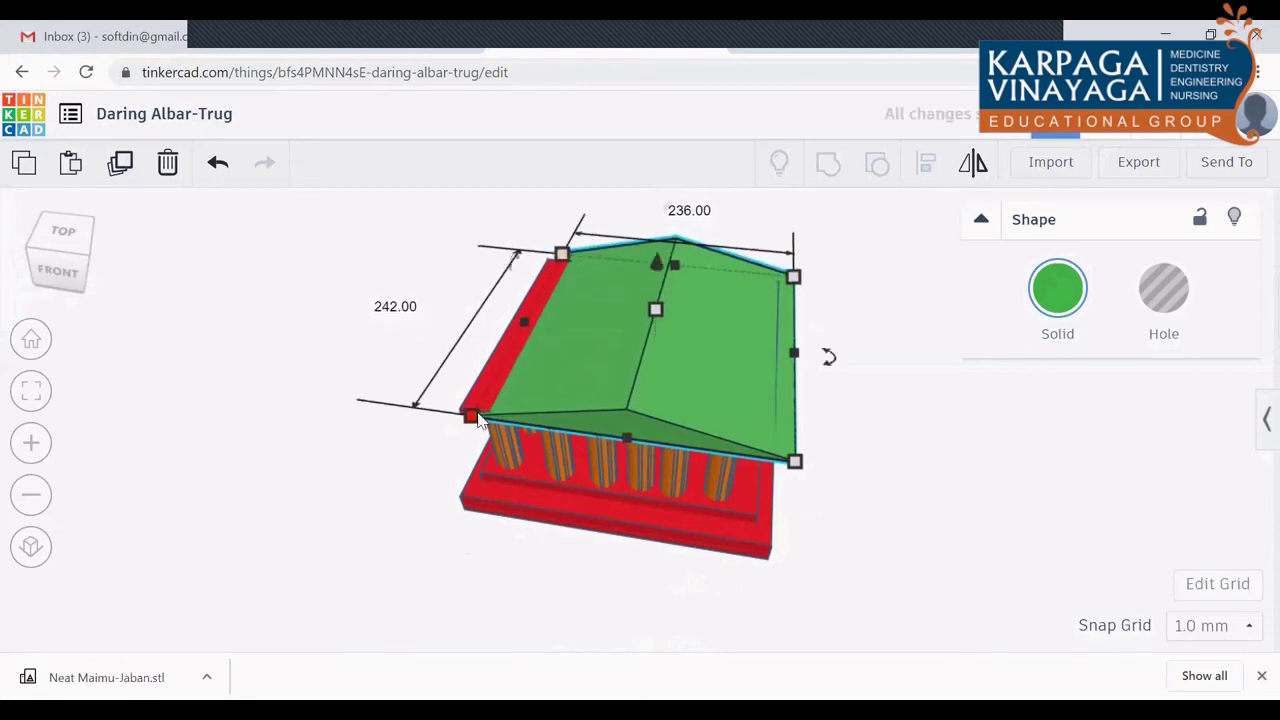
pyautogui.moveTo(461, 414); pyautogui.dragTo(440, 403)
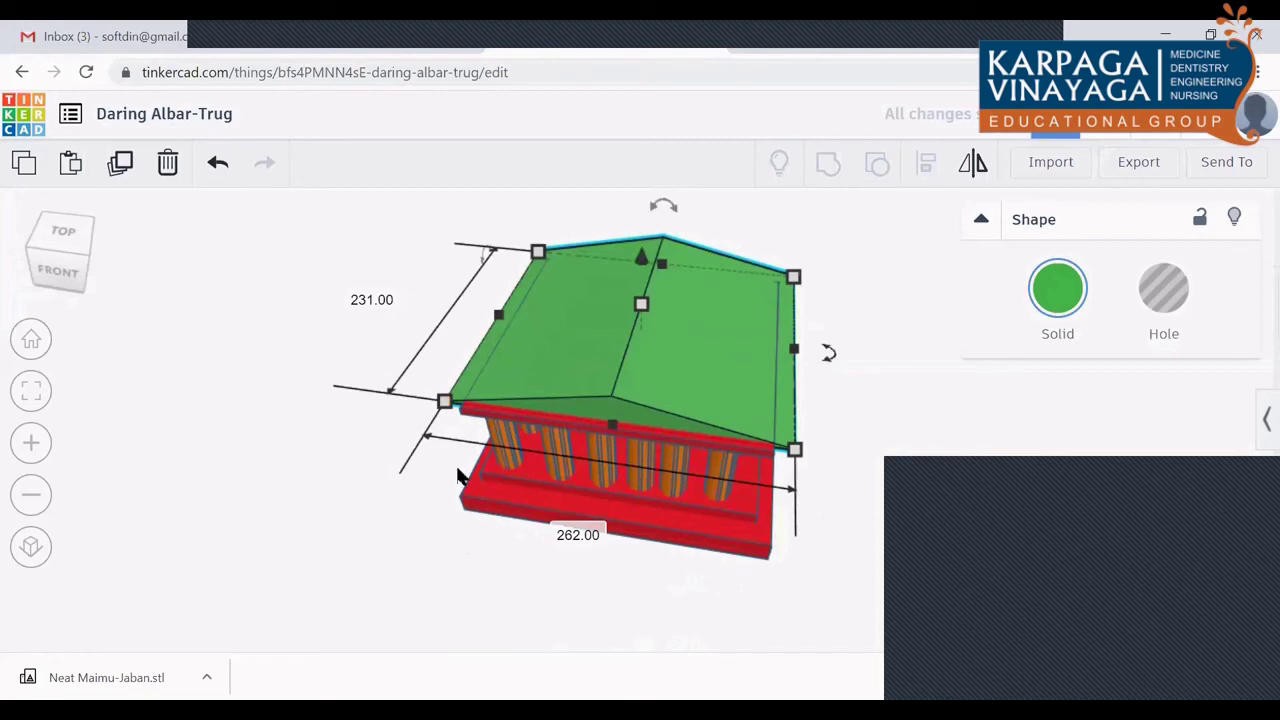
pyautogui.moveTo(791, 462)
pyautogui.mouseDown()
pyautogui.moveTo(801, 468)
pyautogui.moveTo(790, 466)
pyautogui.mouseUp()
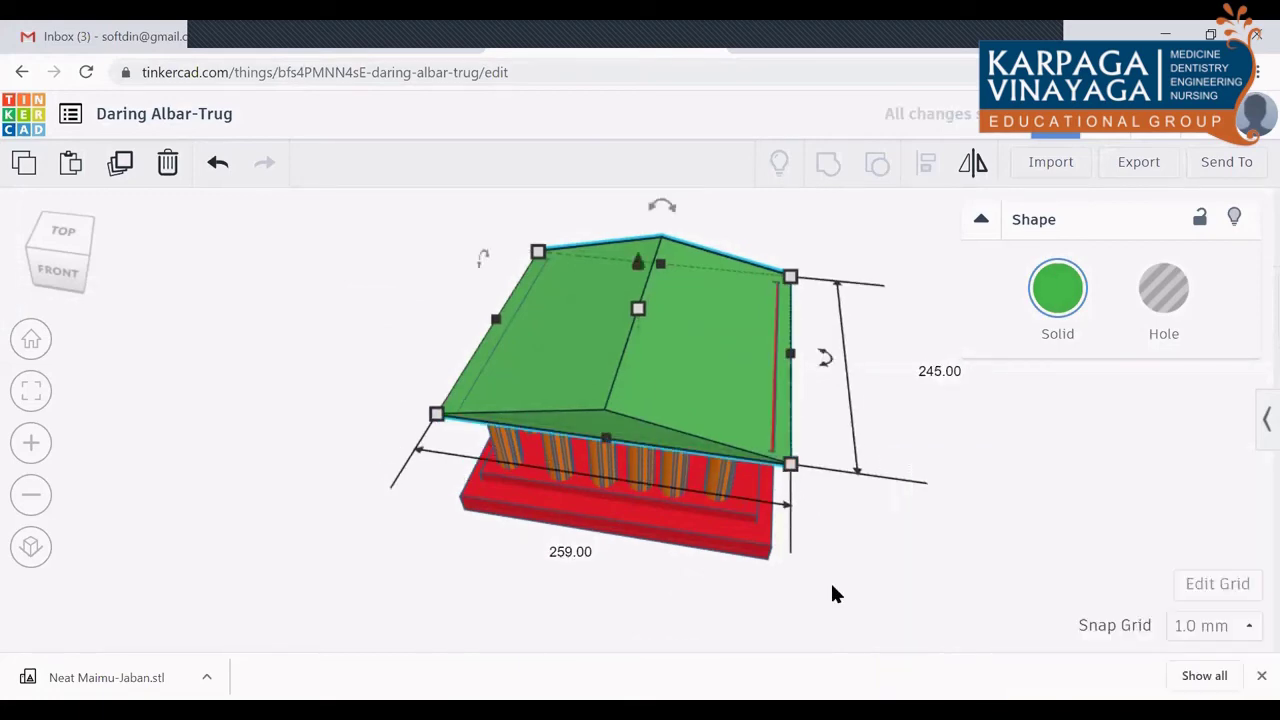
pyautogui.click(830, 580)
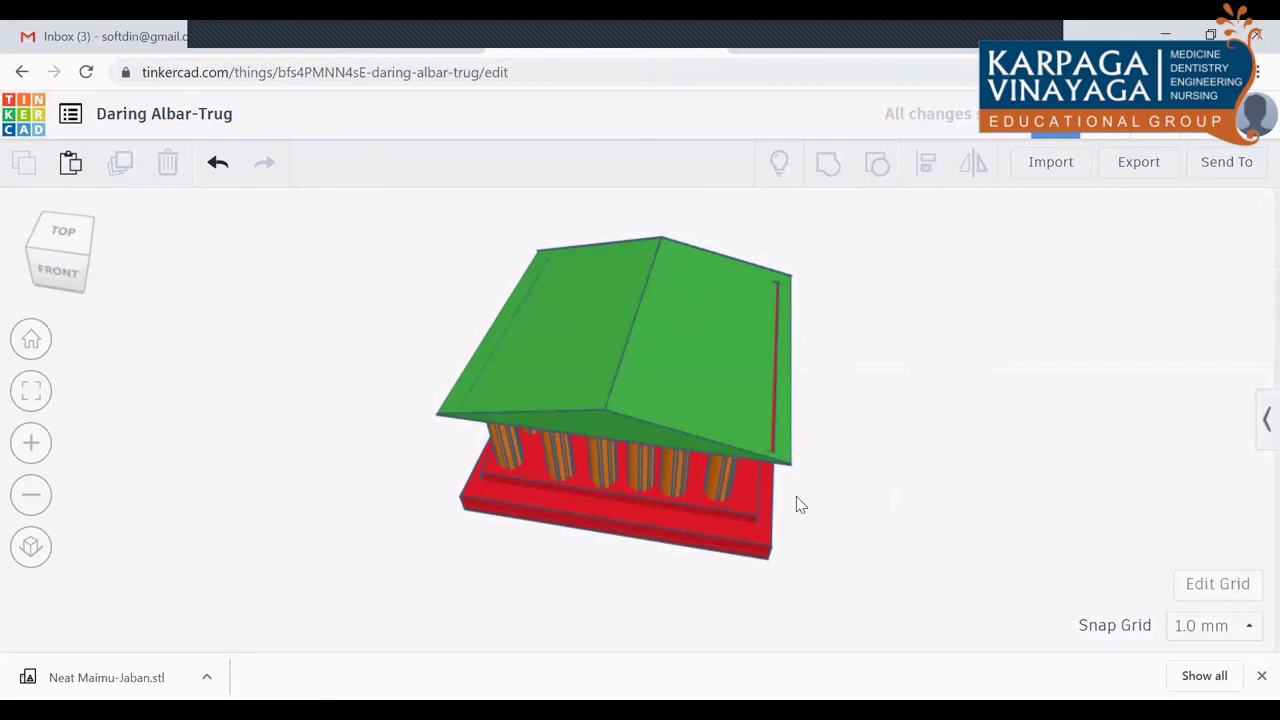
# Step: Inspect the roofed temple from front and front-above views on the view cube
pyautogui.click(660, 437)
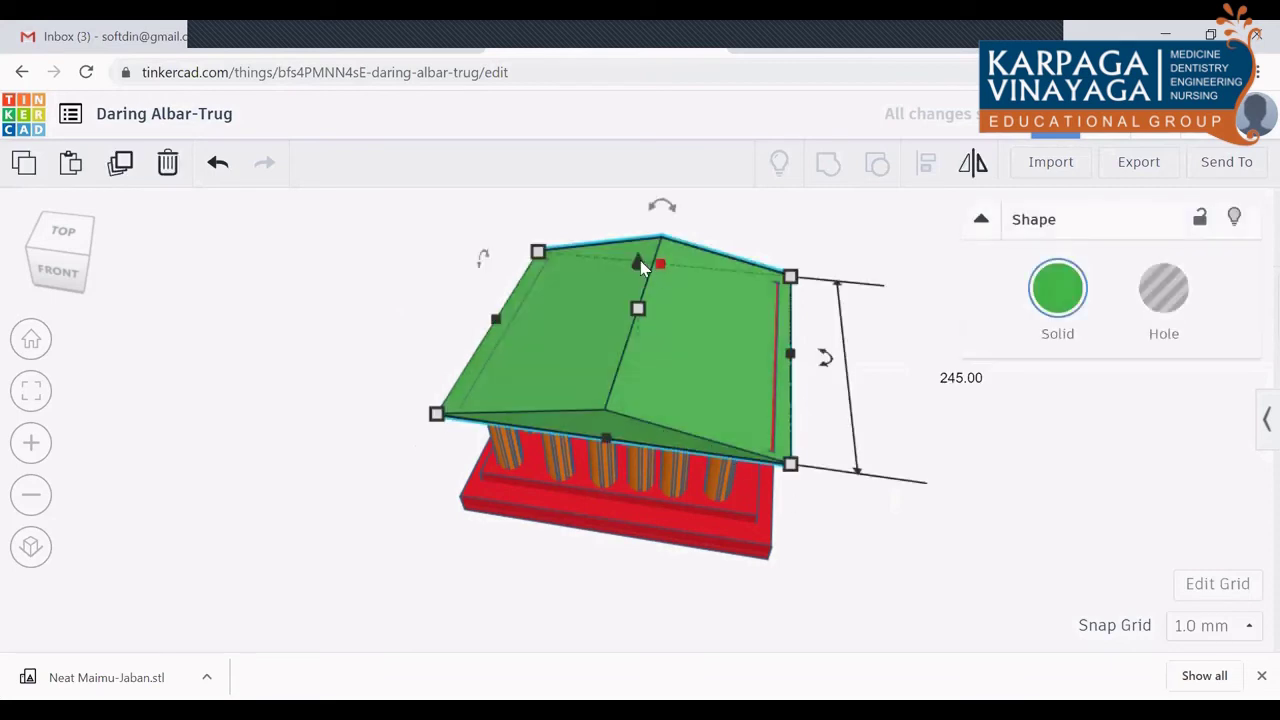
pyautogui.click(935, 512)
pyautogui.click(57, 257)
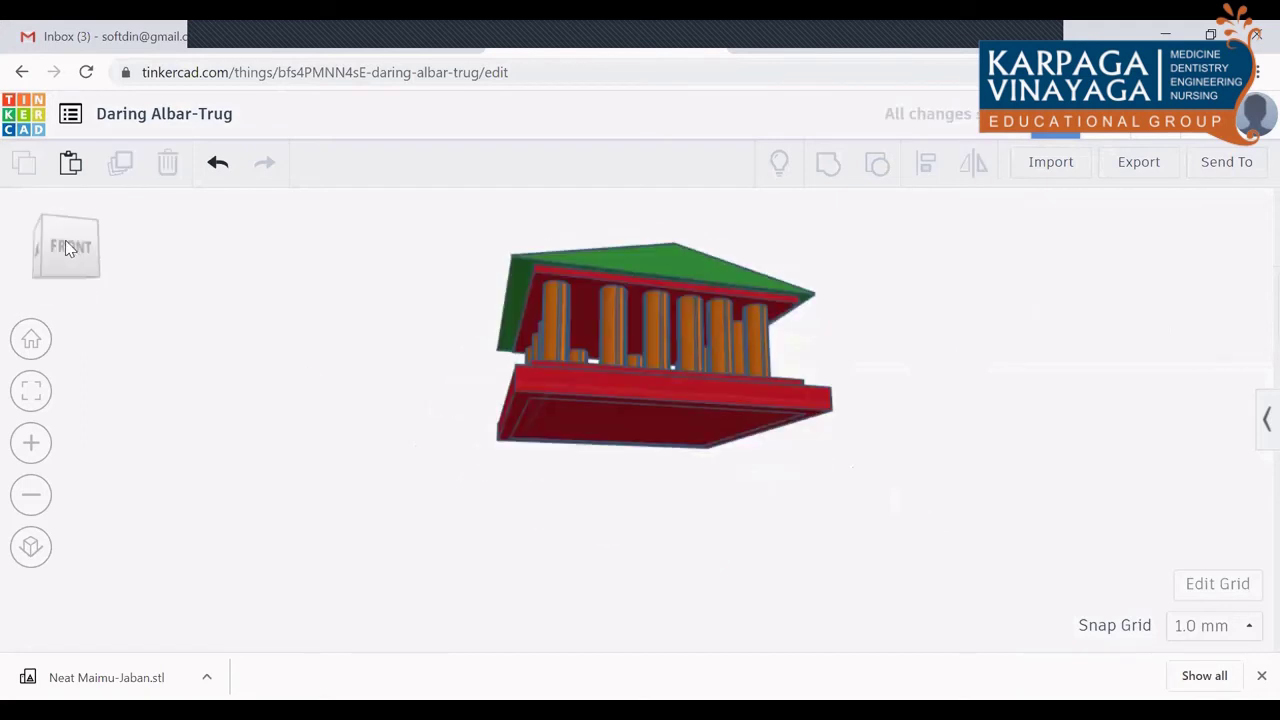
pyautogui.click(70, 250)
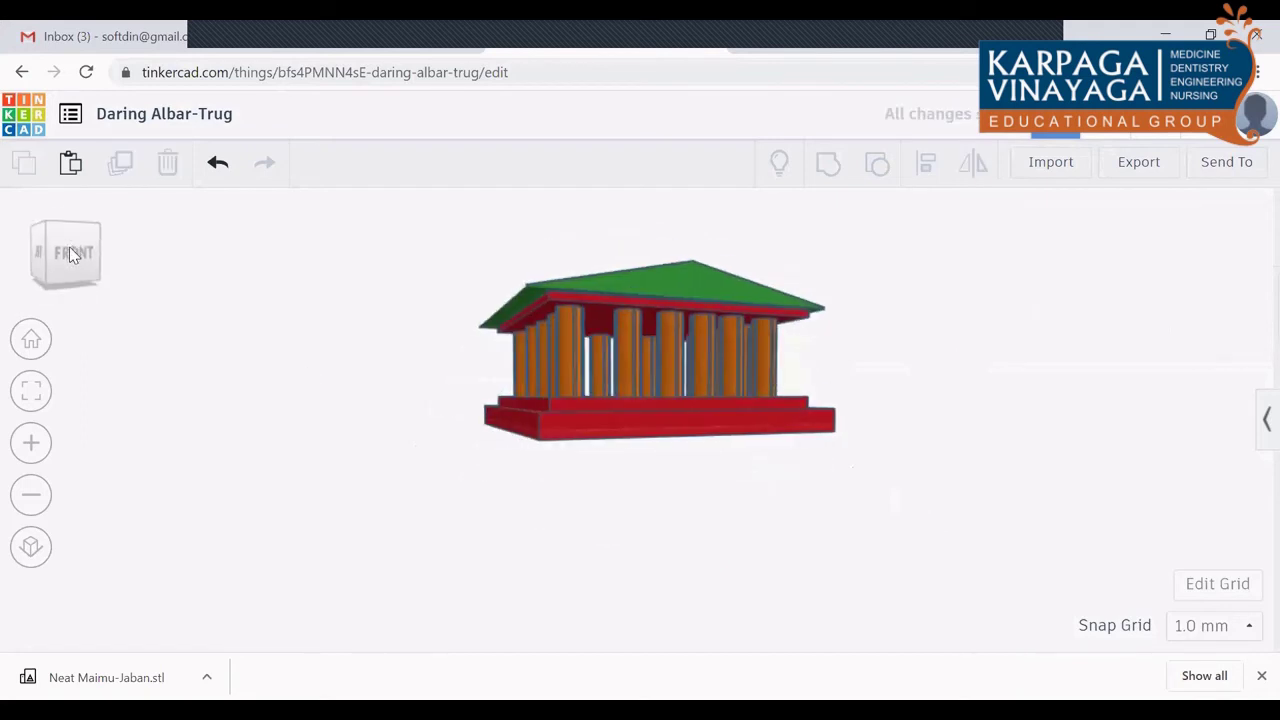
pyautogui.click(67, 249)
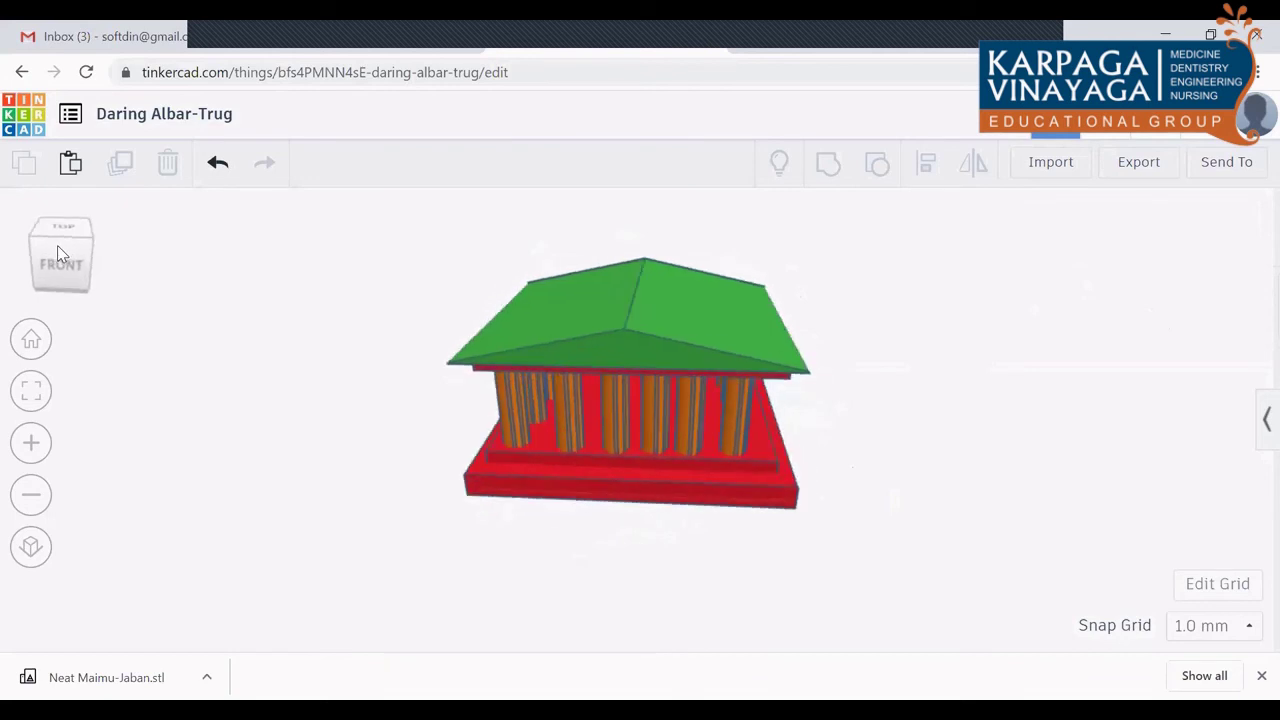
pyautogui.click(56, 249)
pyautogui.click(57, 245)
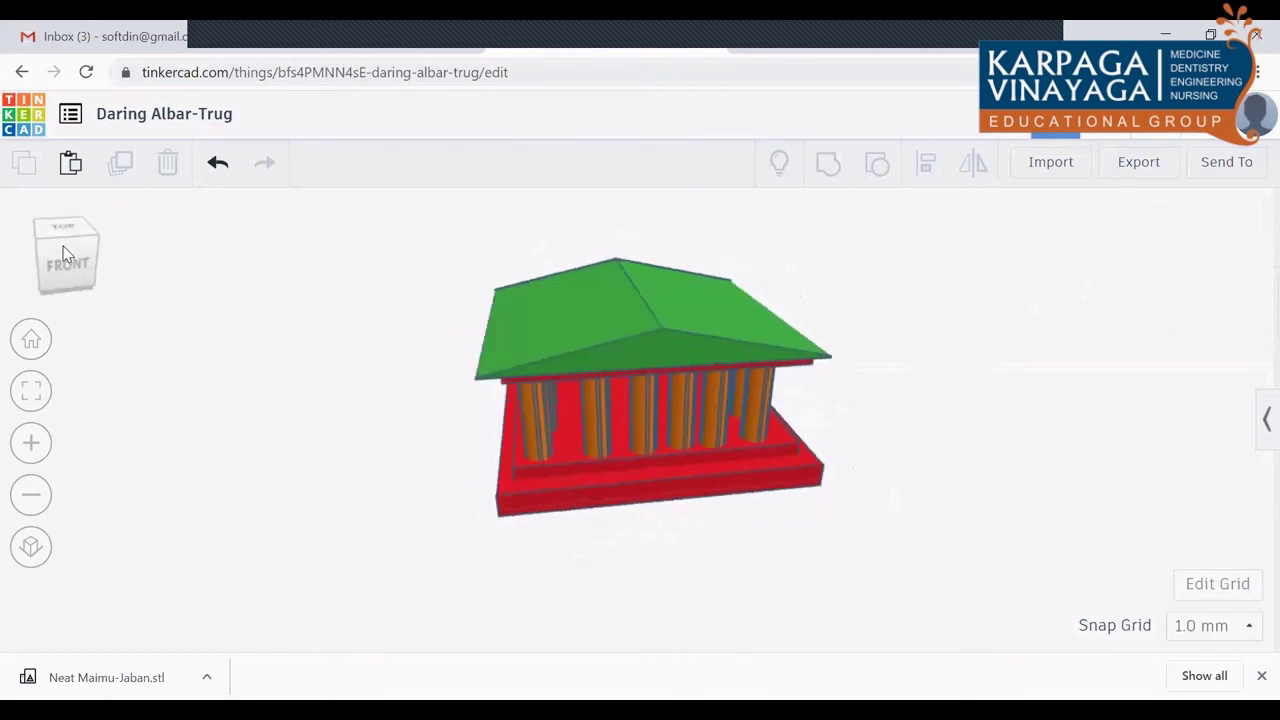
# Step: Raise the green roof's peak, check its slope from several angles, and reopen basic shapes
pyautogui.click(660, 342)
pyautogui.moveTo(634, 287)
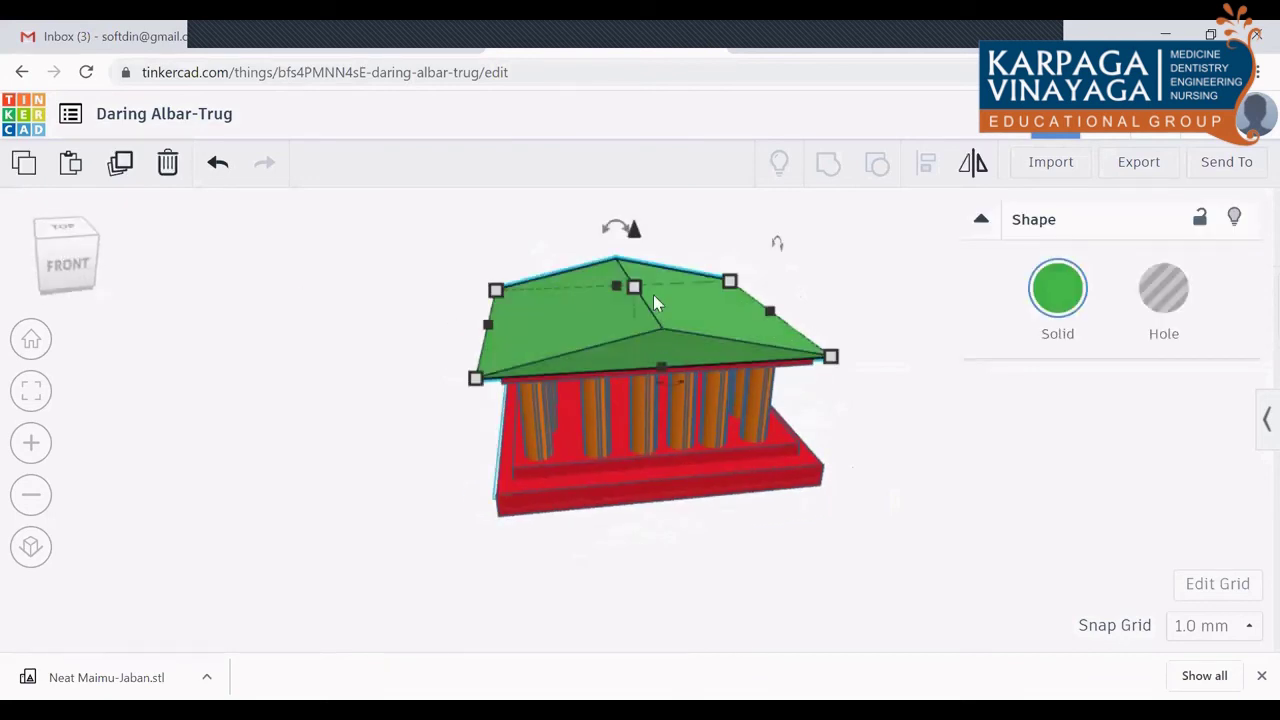
pyautogui.moveTo(636, 288); pyautogui.dragTo(637, 236)
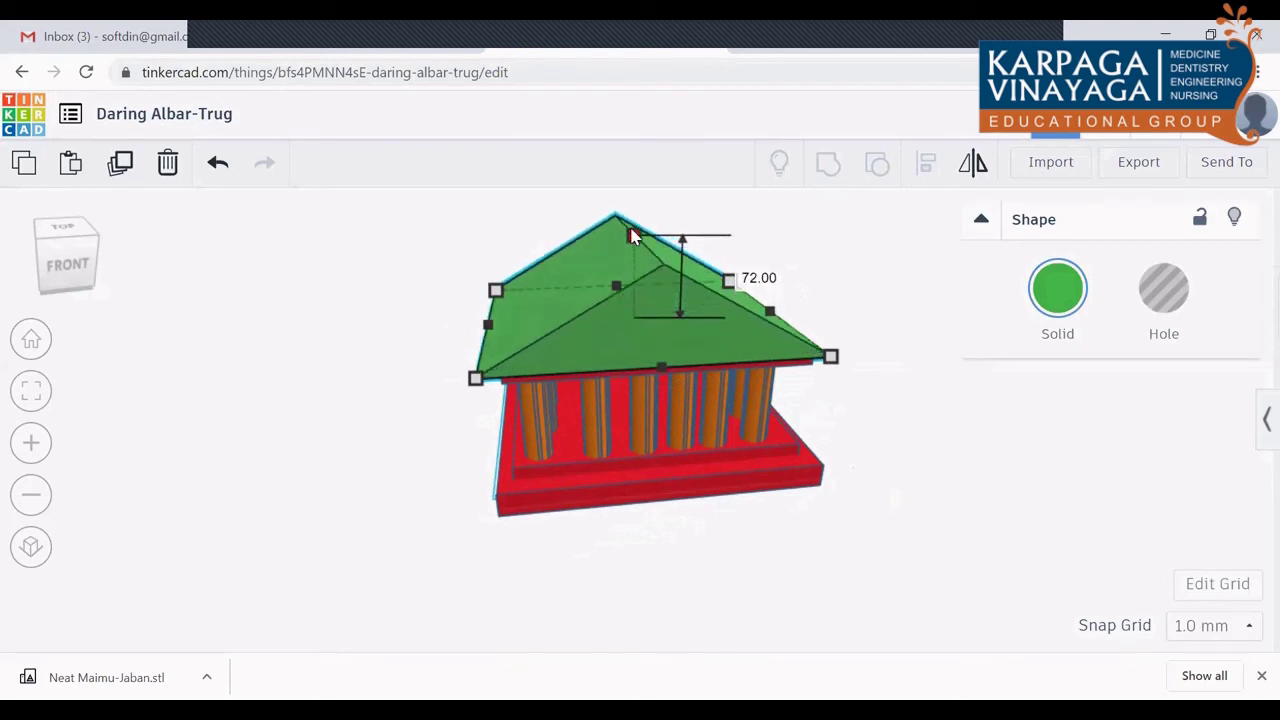
pyautogui.click(984, 484)
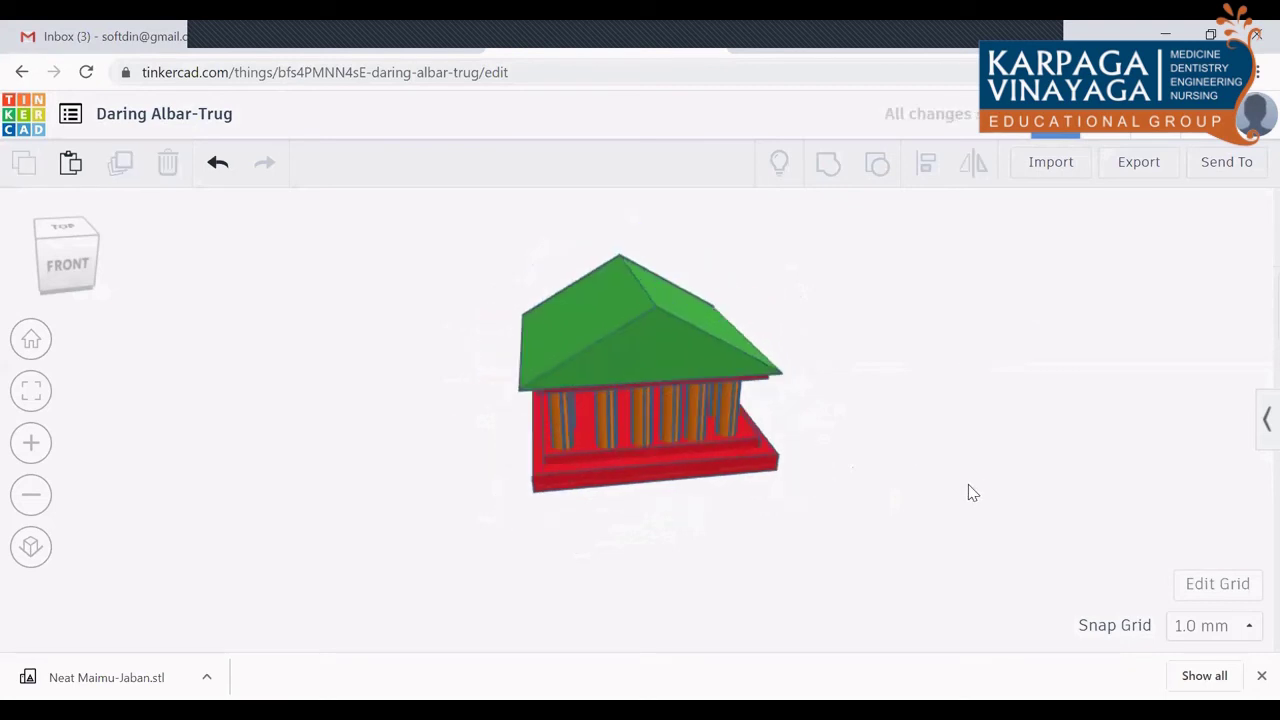
pyautogui.click(53, 283)
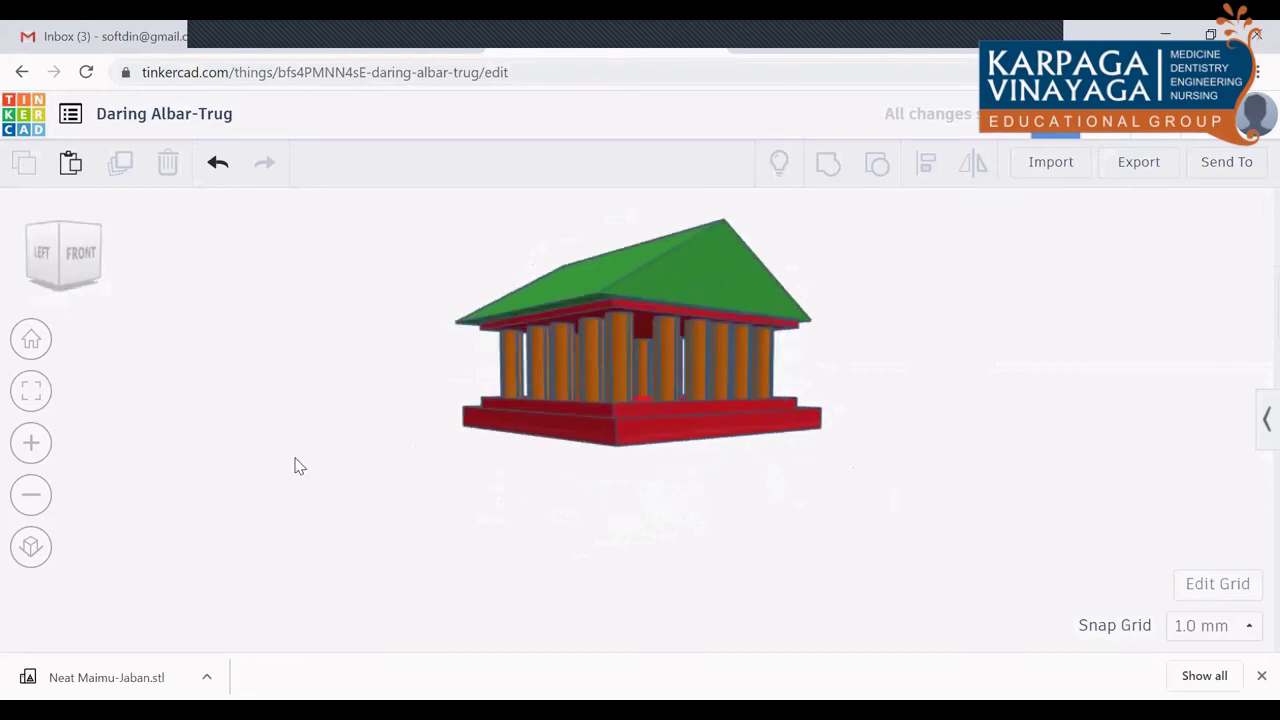
pyautogui.click(60, 270)
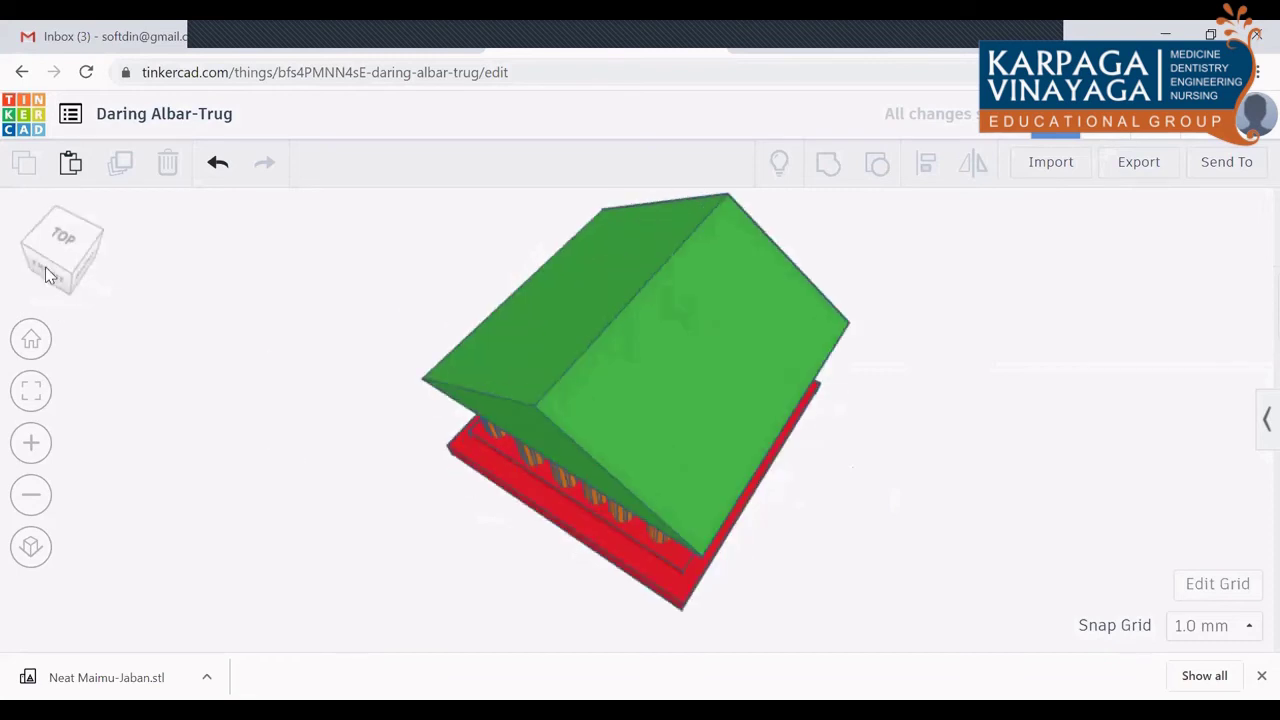
pyautogui.click(57, 260)
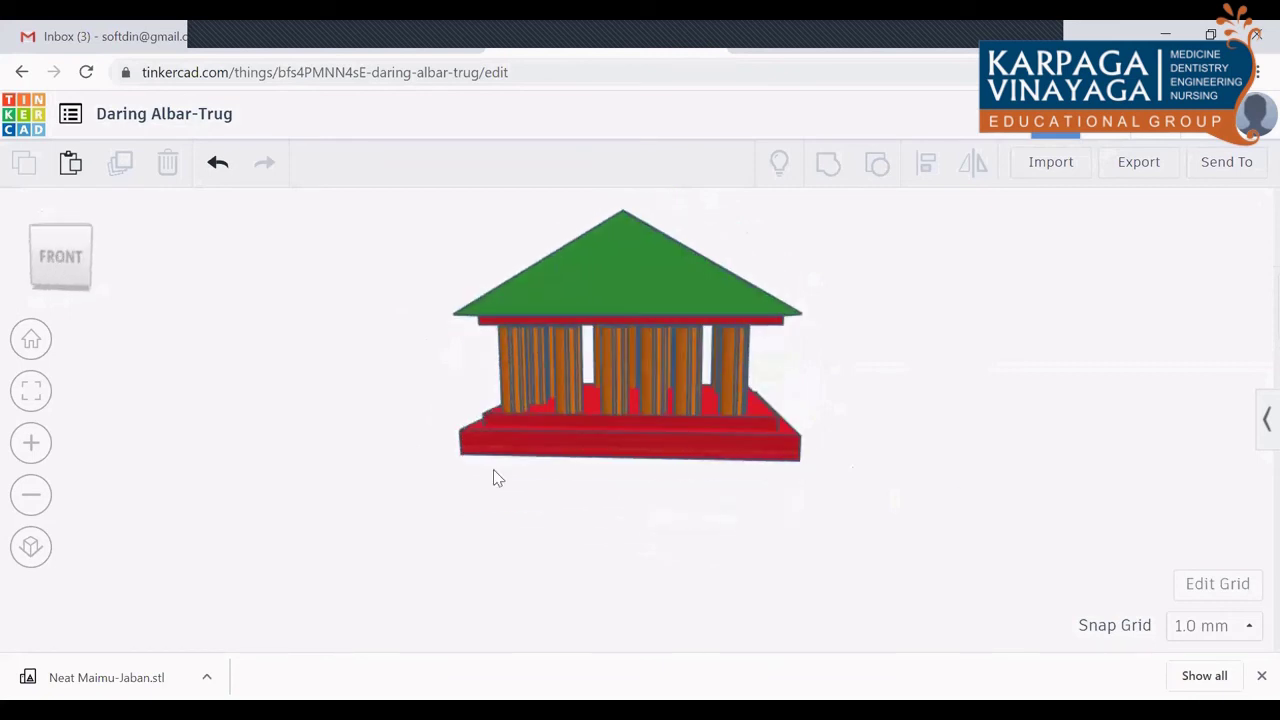
pyautogui.click(73, 271)
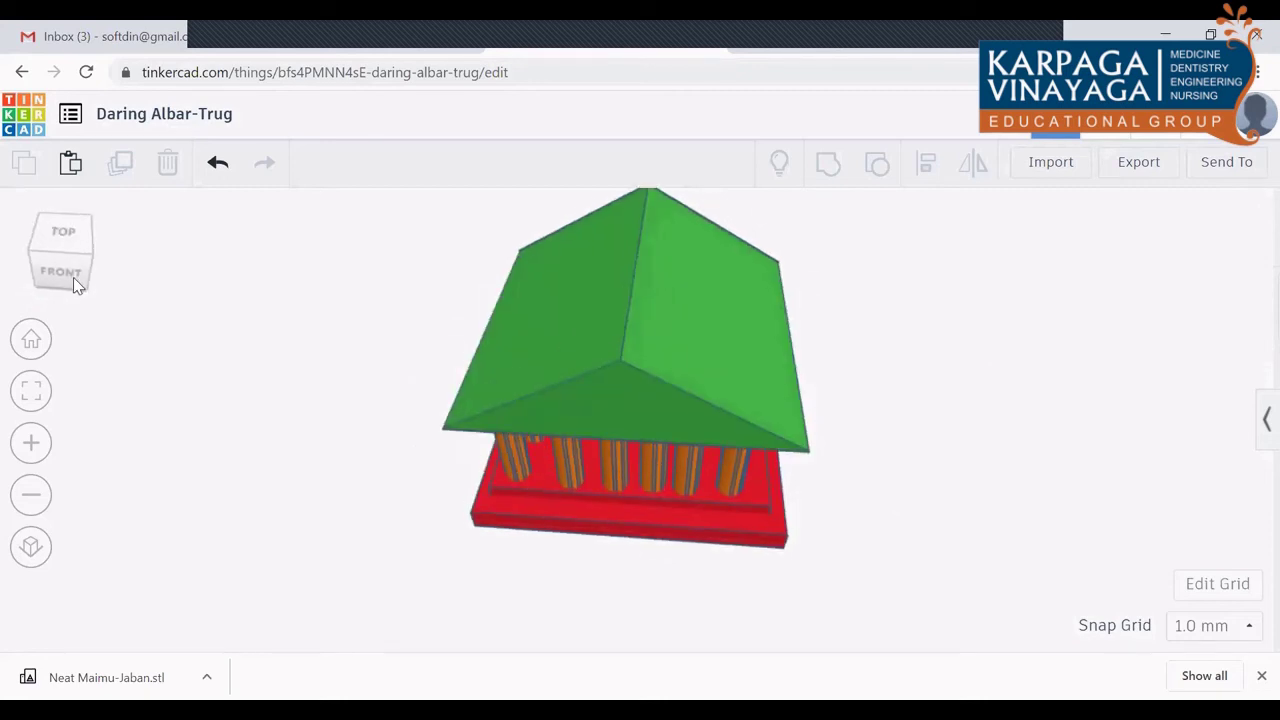
pyautogui.click(78, 284)
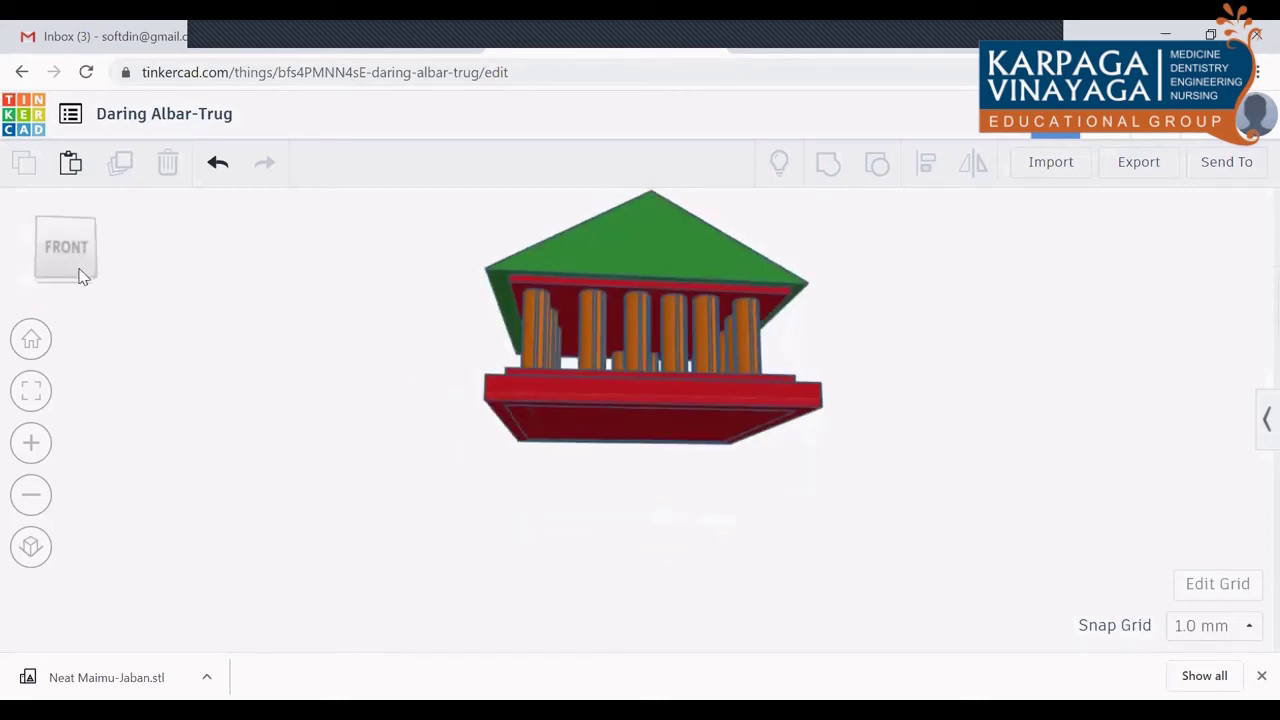
pyautogui.click(1262, 421)
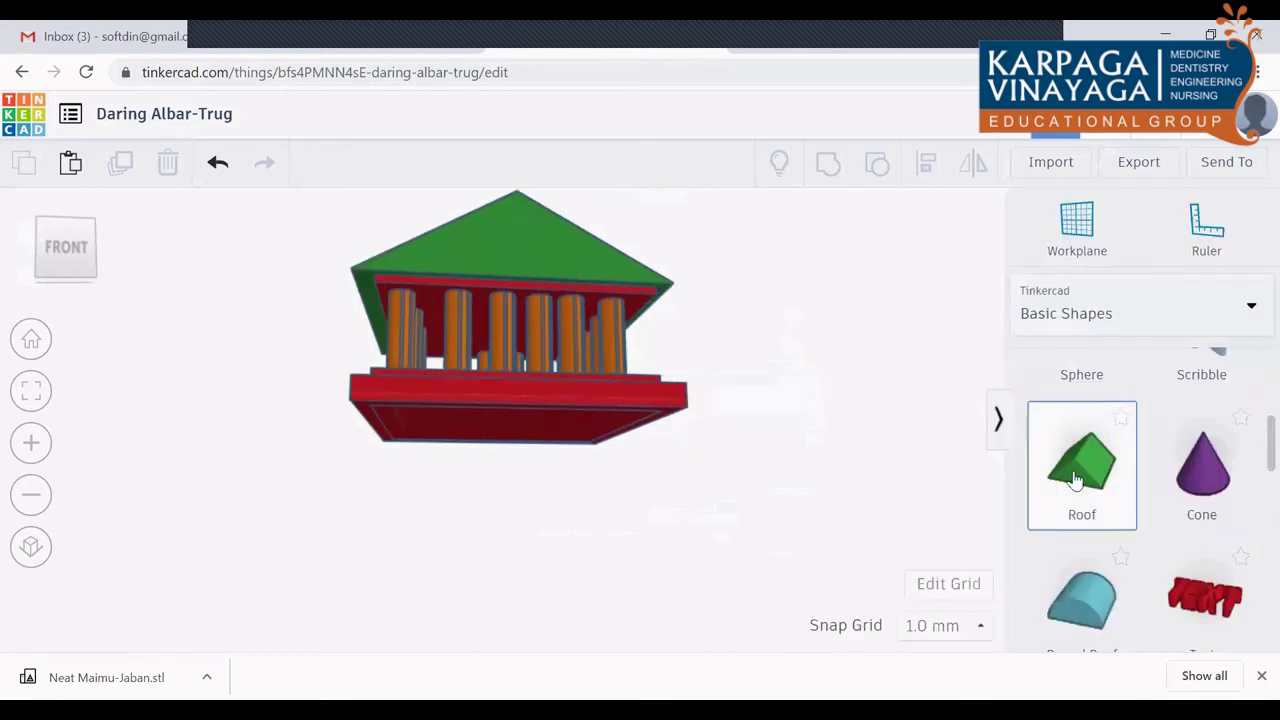
# Step: Add a new Roof shape beside the temple, colour it yellow, and flatten it into a small wedge
pyautogui.moveTo(1075, 480)
pyautogui.mouseDown()
pyautogui.moveTo(837, 400)
pyautogui.moveTo(795, 447)
pyautogui.mouseUp()
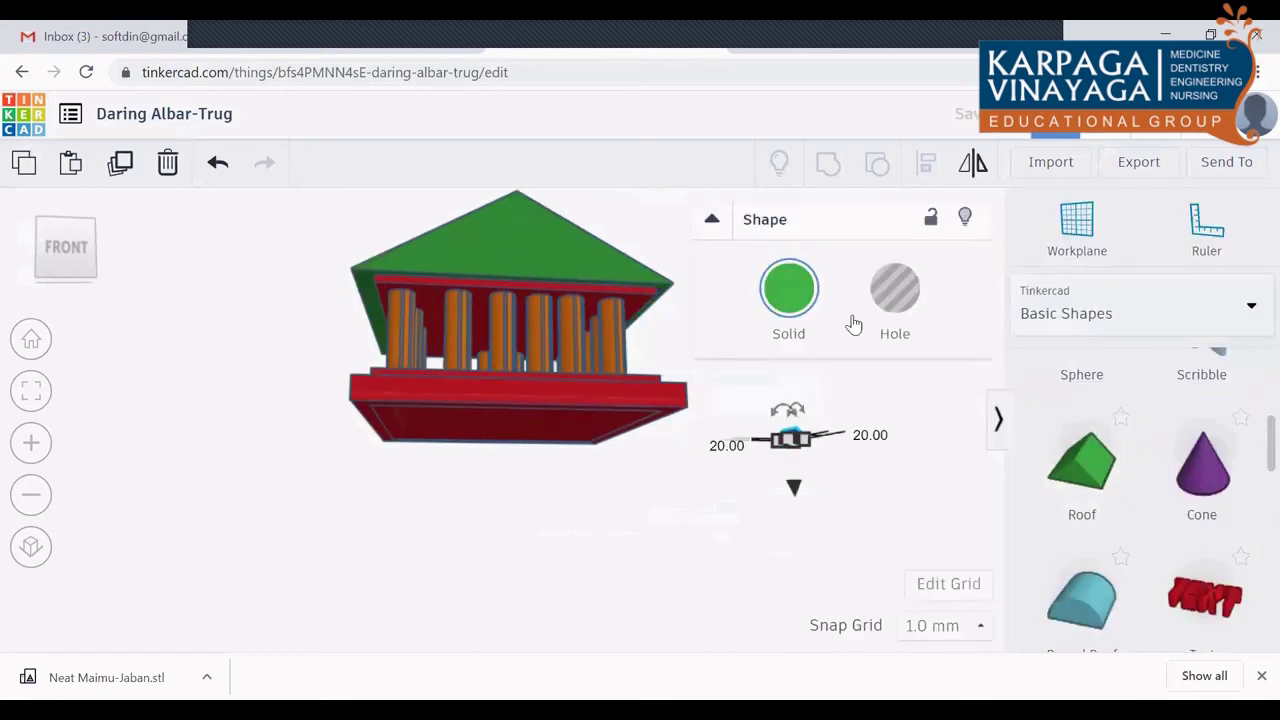
pyautogui.click(766, 312)
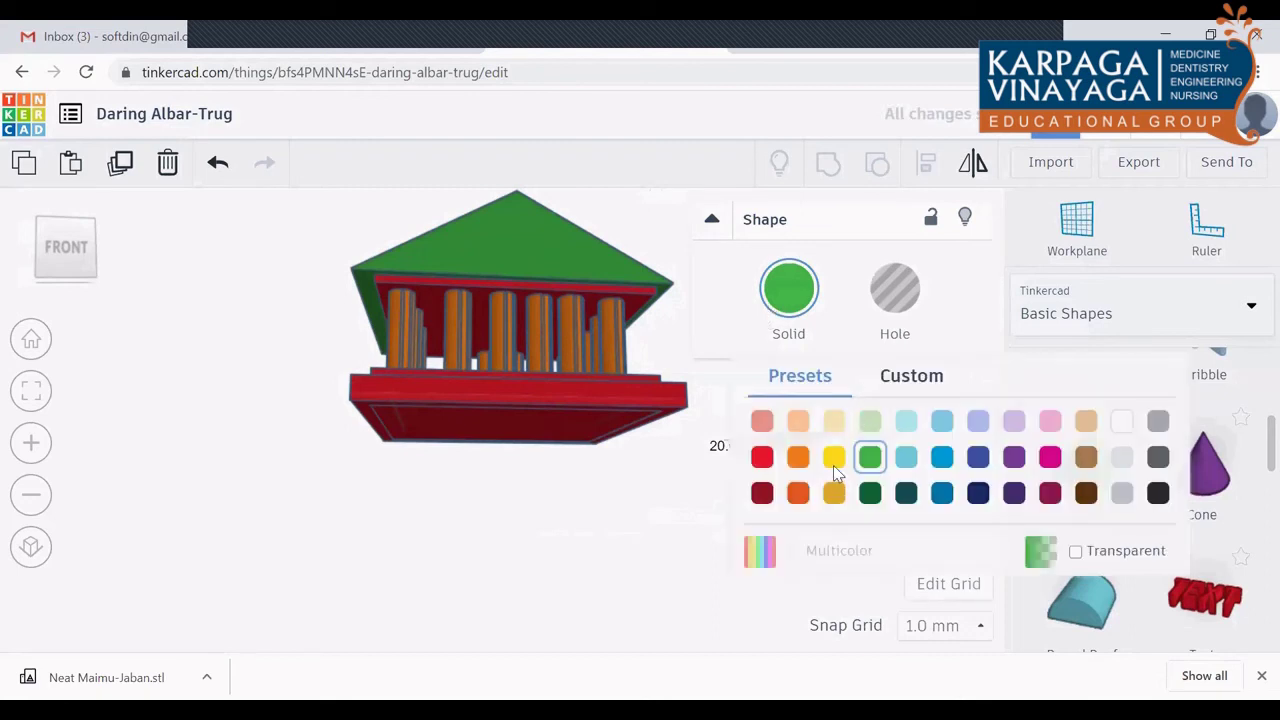
pyautogui.click(834, 462)
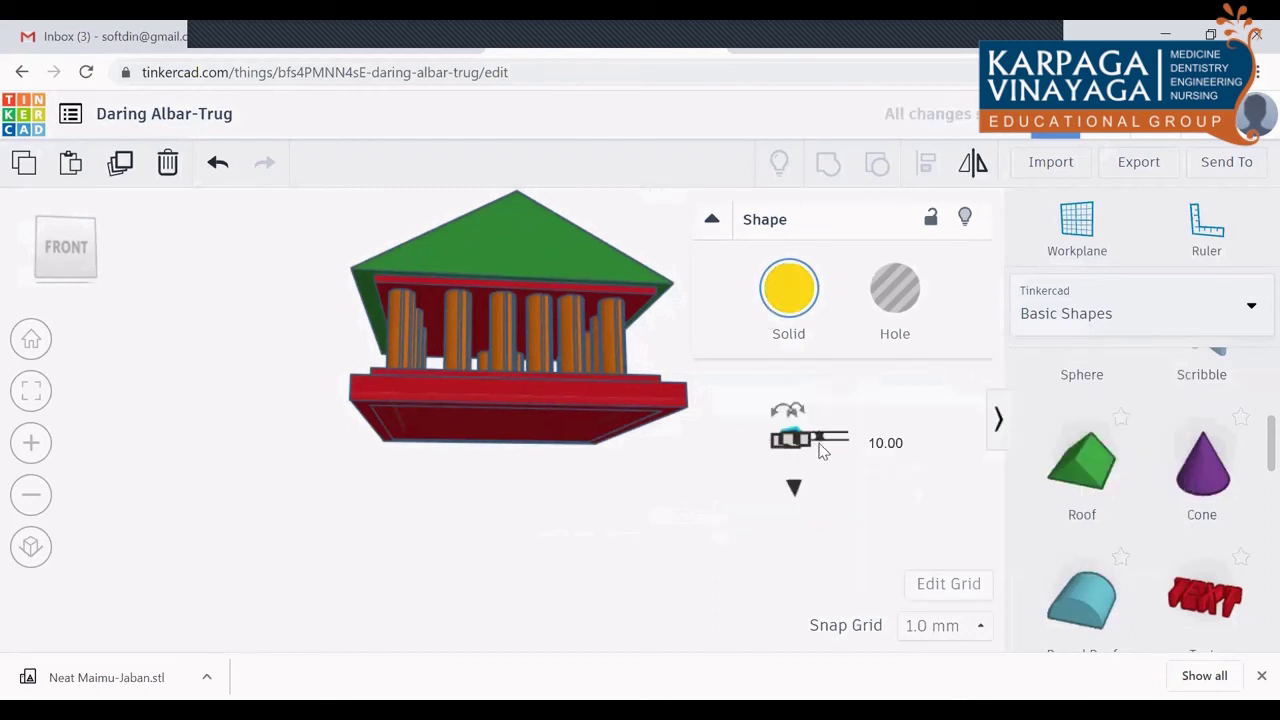
pyautogui.moveTo(812, 447)
pyautogui.mouseDown()
pyautogui.moveTo(863, 449)
pyautogui.moveTo(741, 479)
pyautogui.mouseUp()
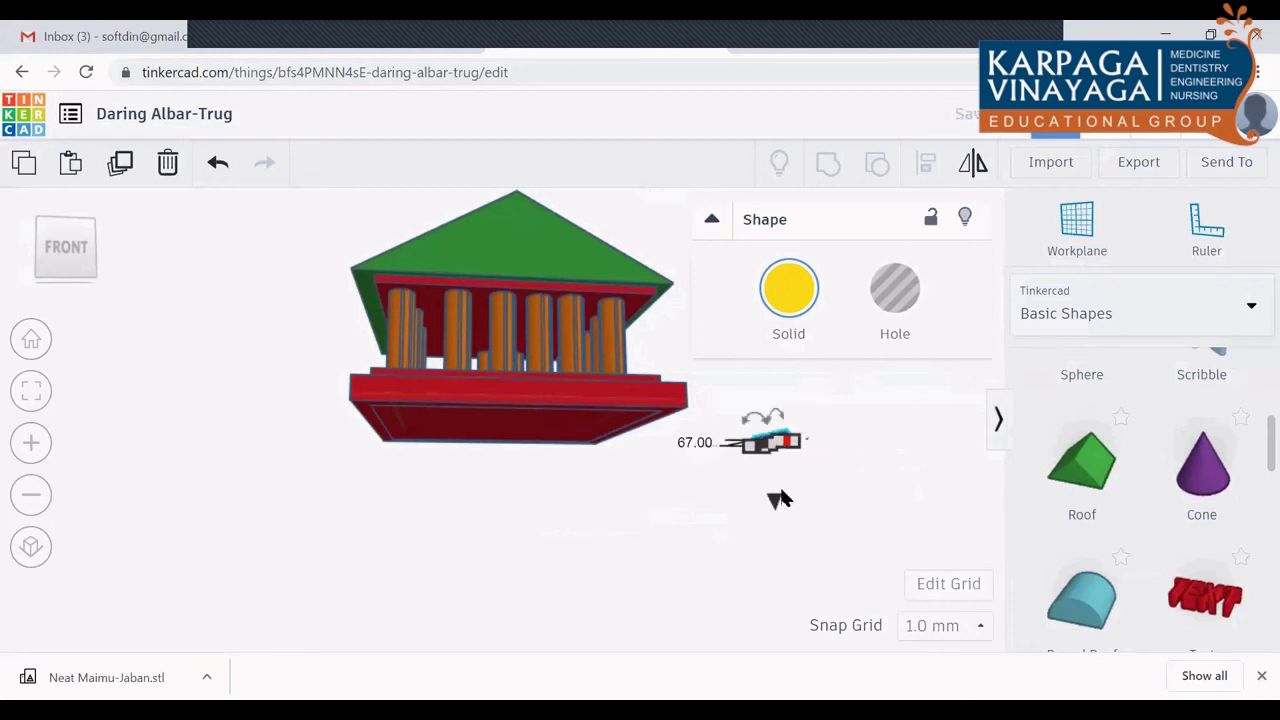
pyautogui.click(779, 498)
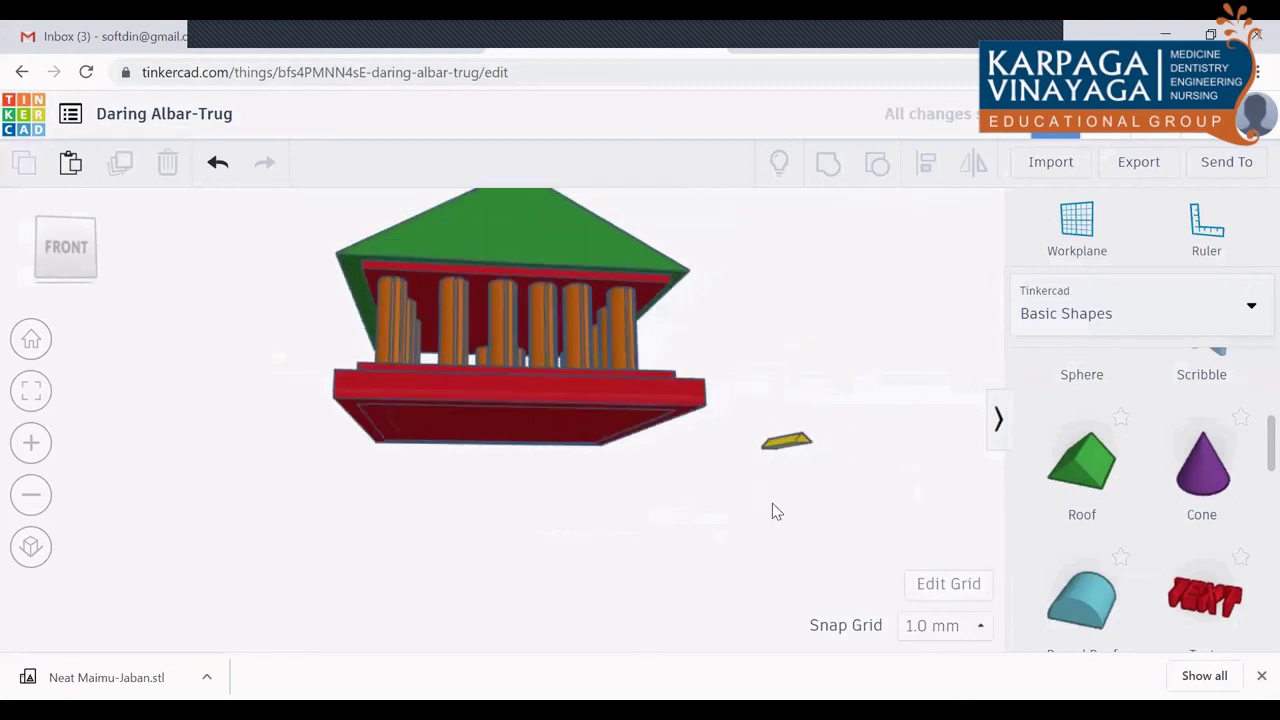
pyautogui.click(55, 263)
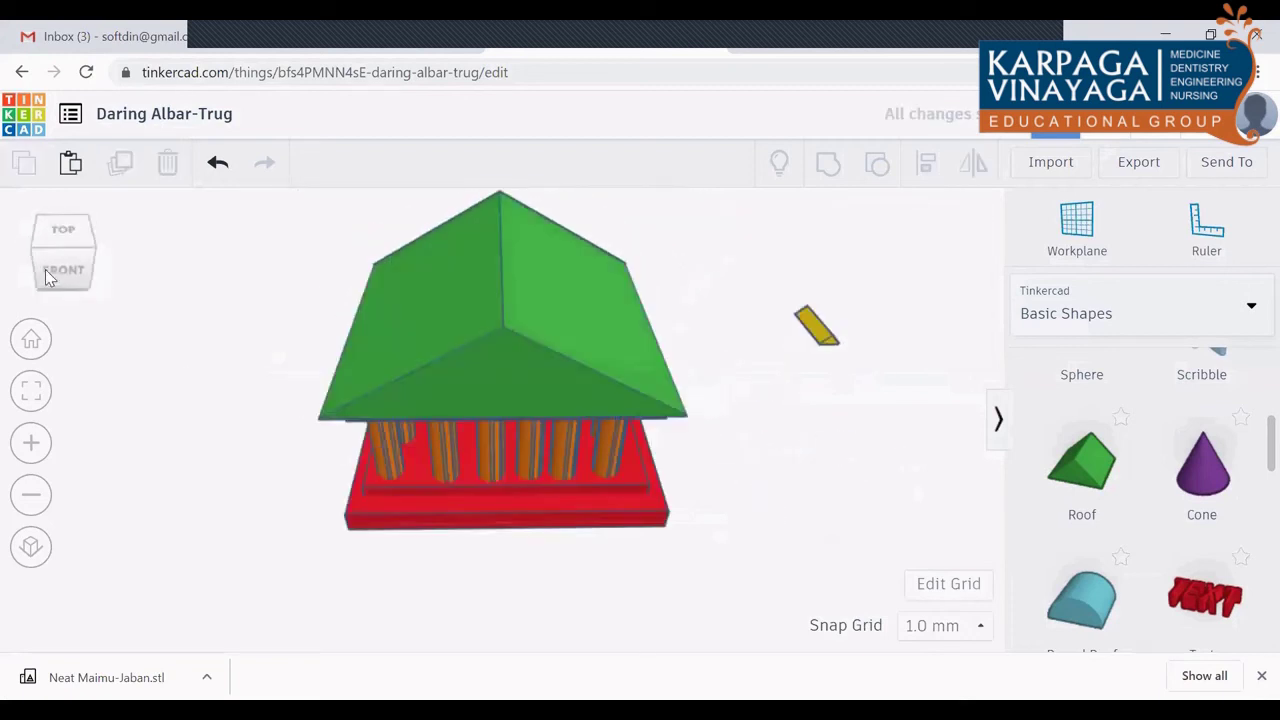
pyautogui.click(57, 271)
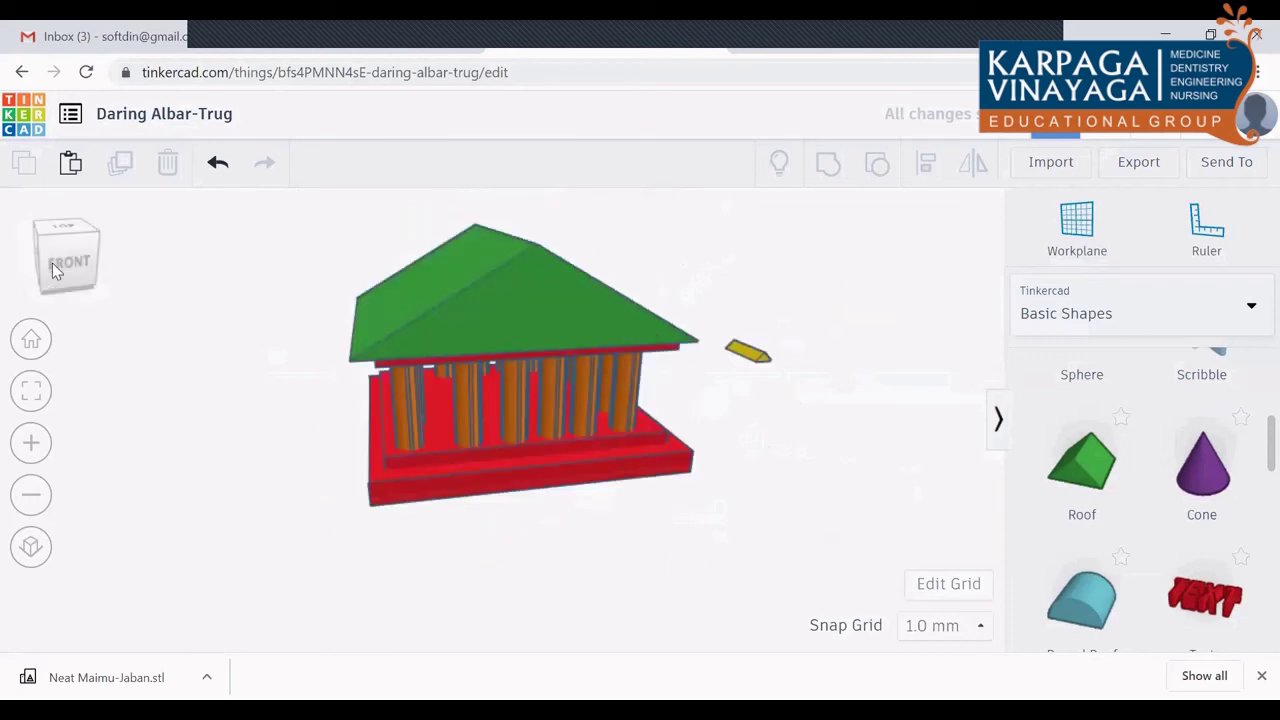
# Step: Widen the yellow wedge, then undo an accidental move into the temple roof
pyautogui.click(767, 366)
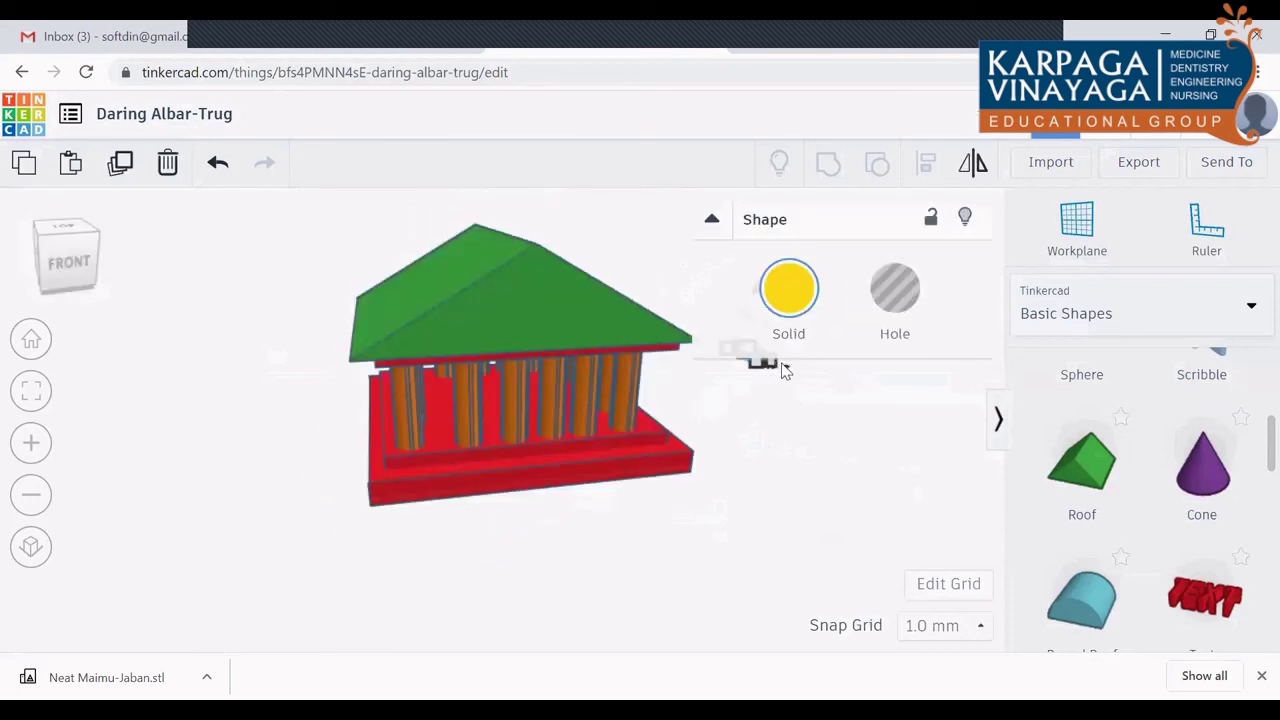
pyautogui.moveTo(785, 370); pyautogui.dragTo(860, 365)
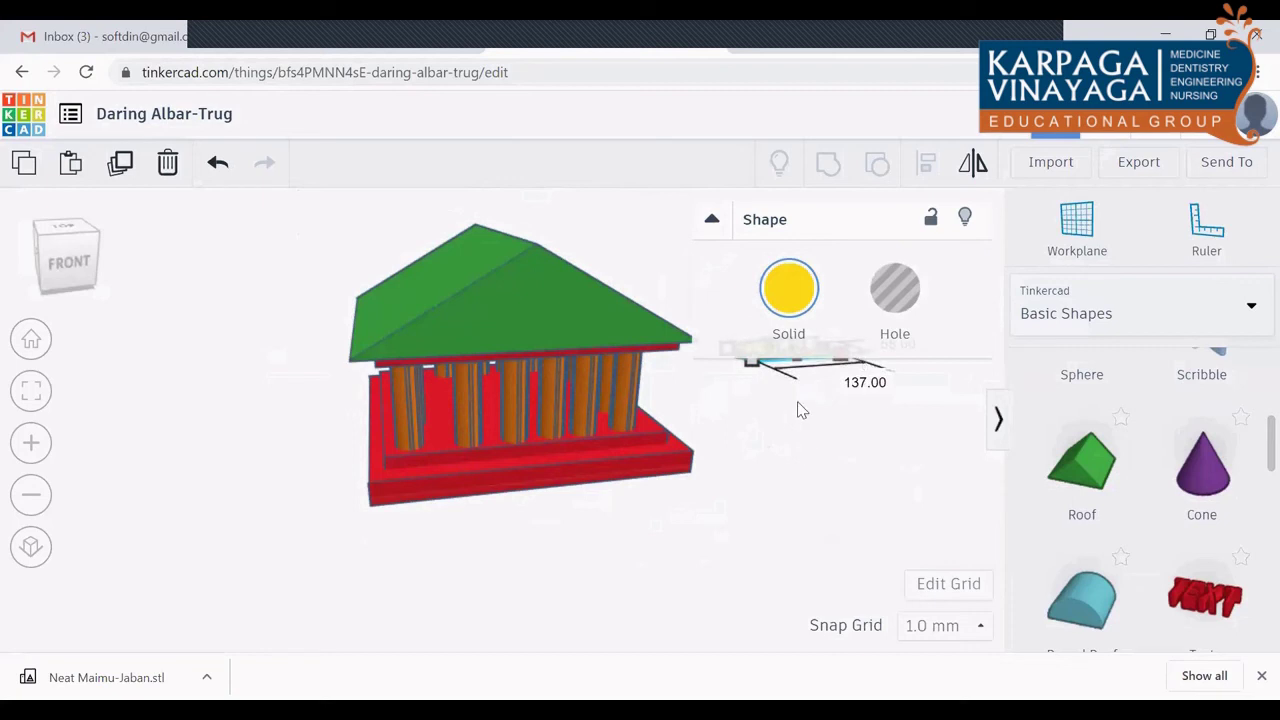
pyautogui.click(800, 410)
pyautogui.click(790, 360)
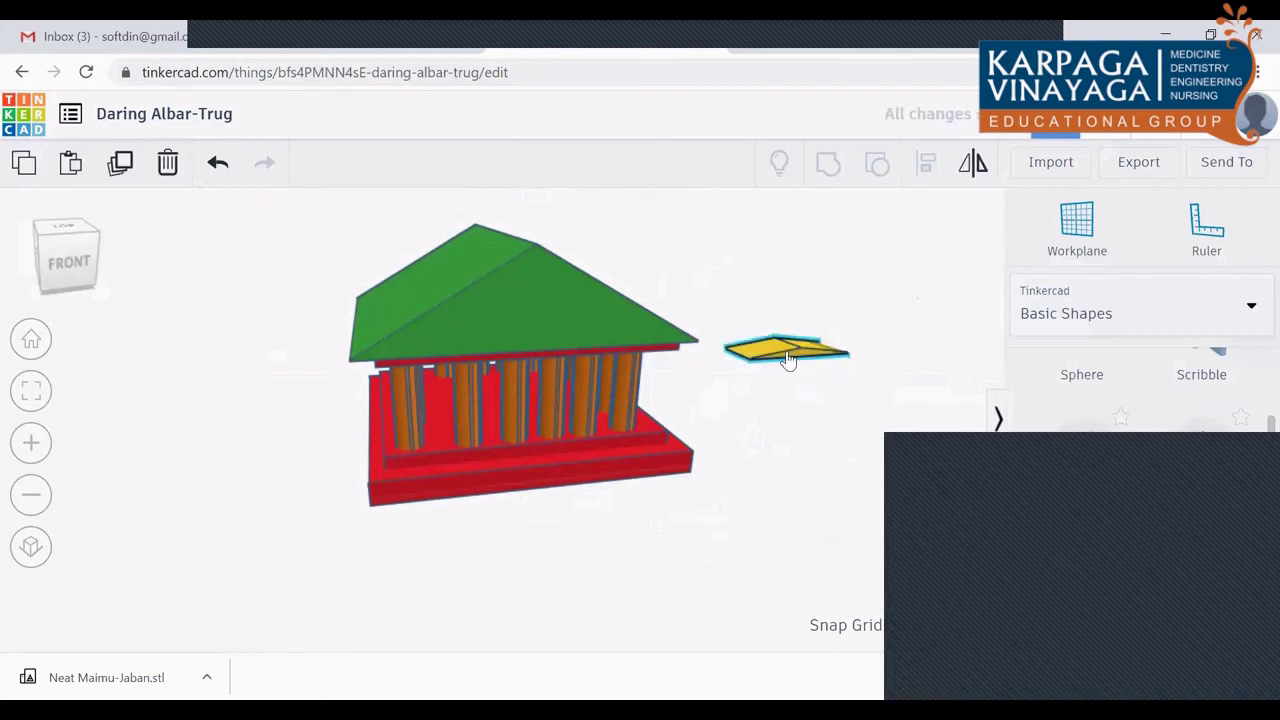
pyautogui.click(787, 384)
pyautogui.moveTo(793, 366); pyautogui.dragTo(555, 318)
pyautogui.click(816, 472)
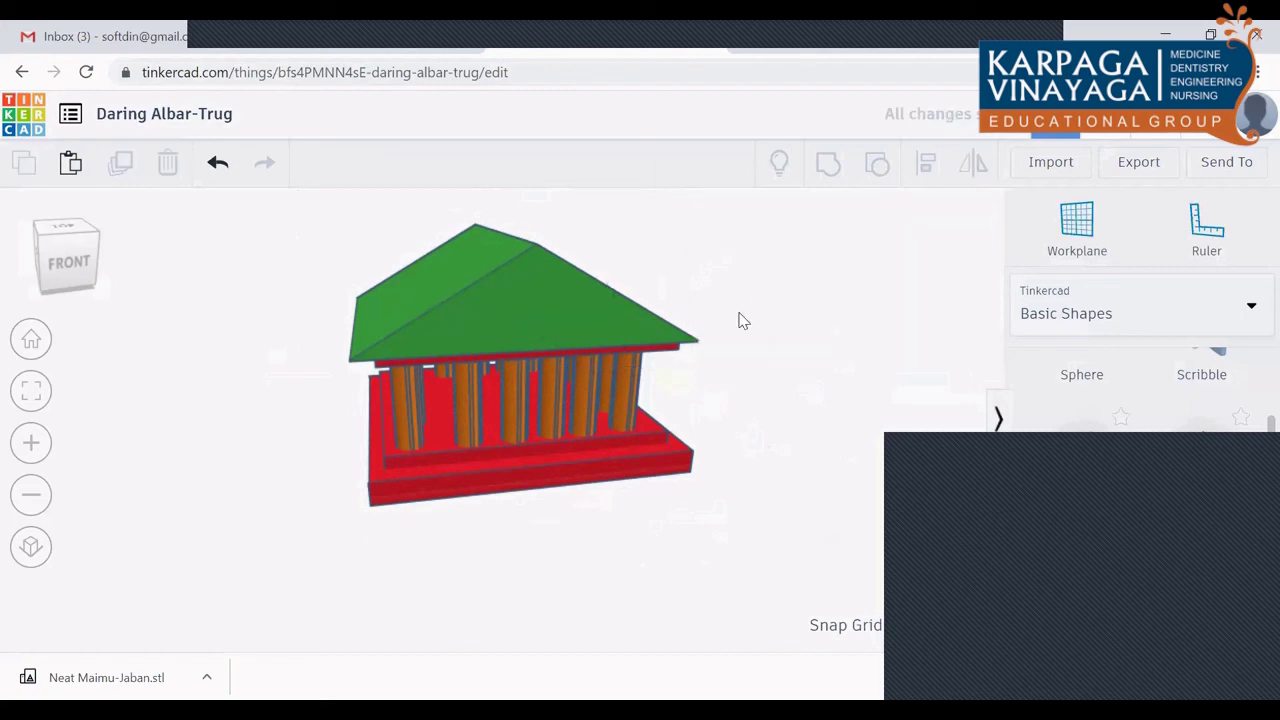
pyautogui.hotkey('ctrl', 'z')
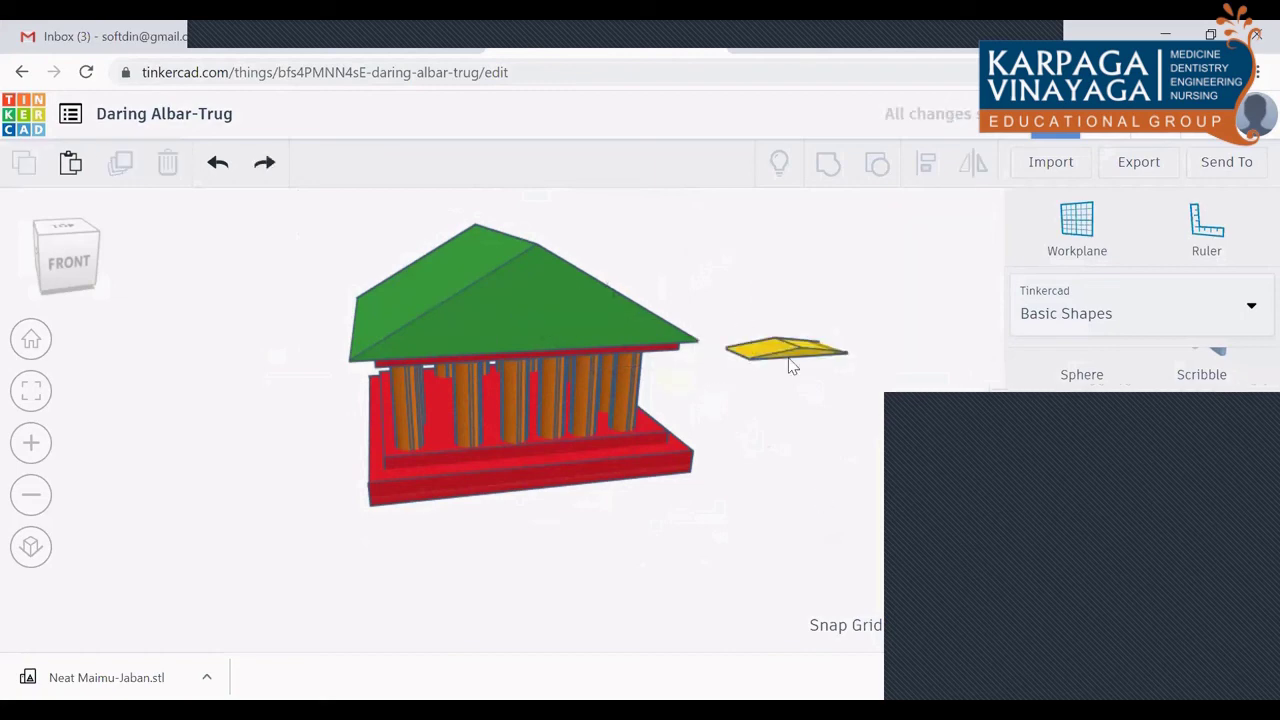
# Step: Move the yellow wedge forward on the workplane and raise its height to 39
pyautogui.click(797, 356)
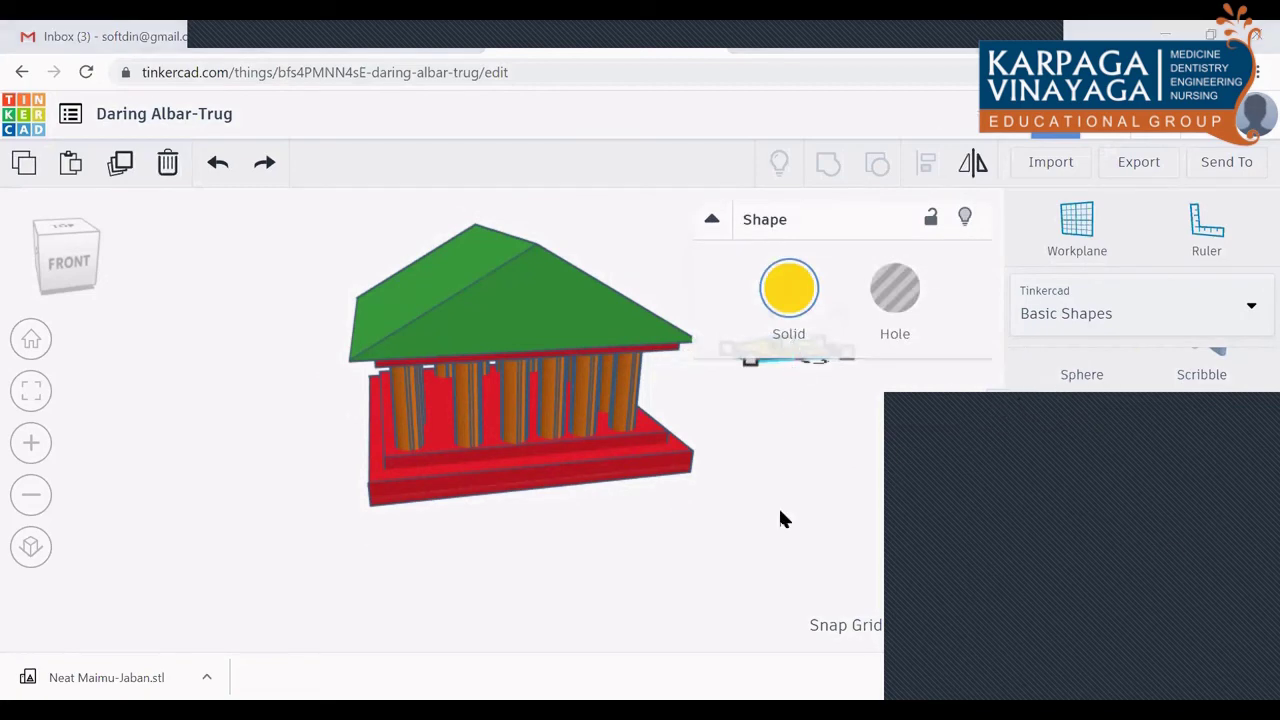
pyautogui.click(777, 373)
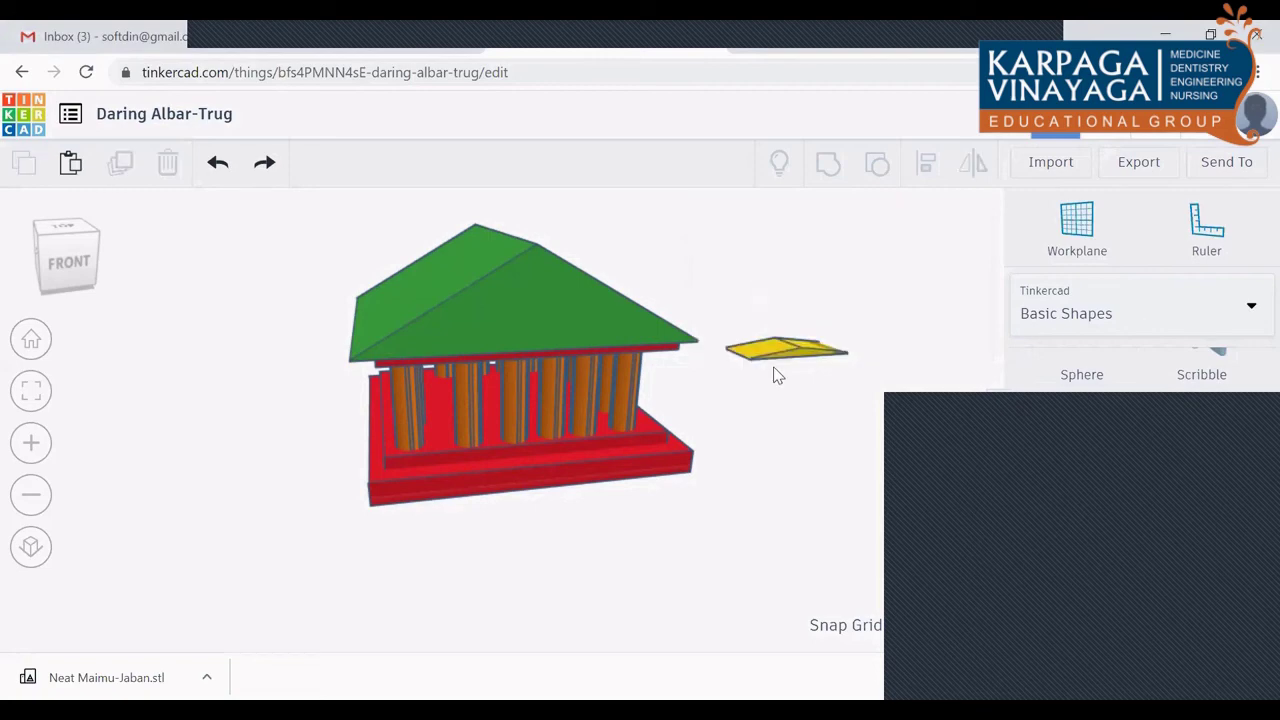
pyautogui.moveTo(767, 382); pyautogui.dragTo(780, 525)
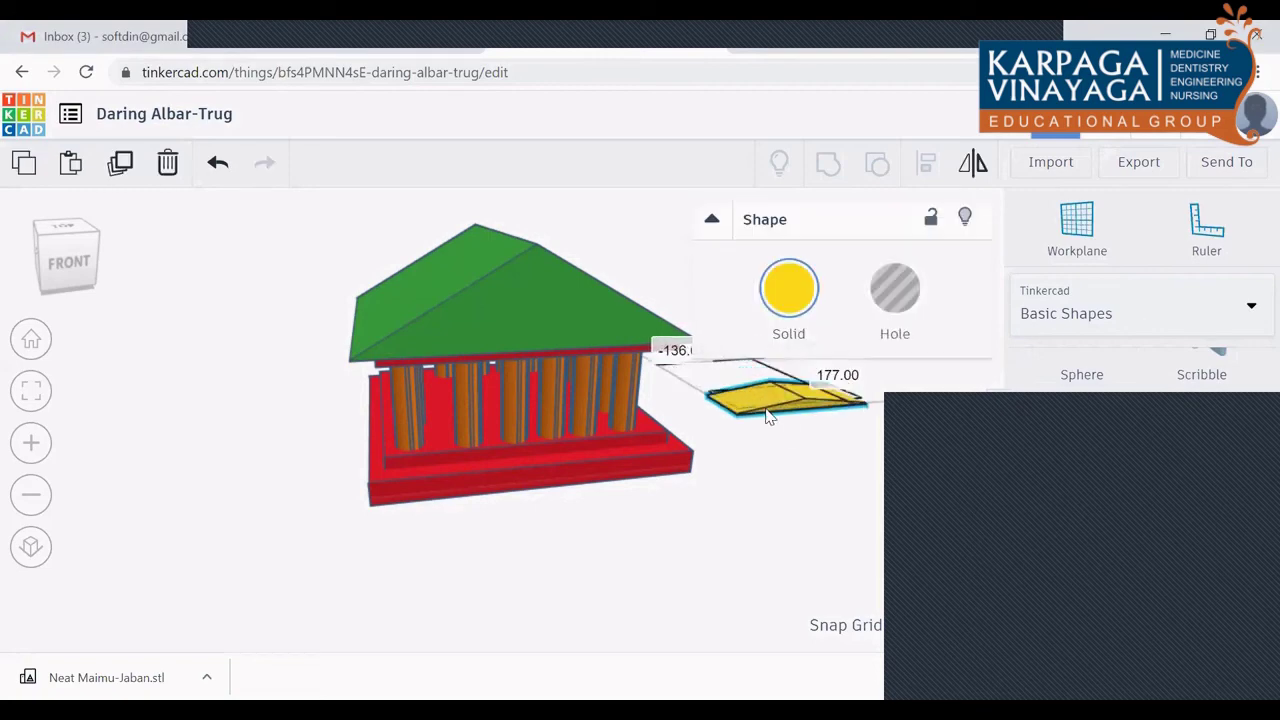
pyautogui.click(780, 525)
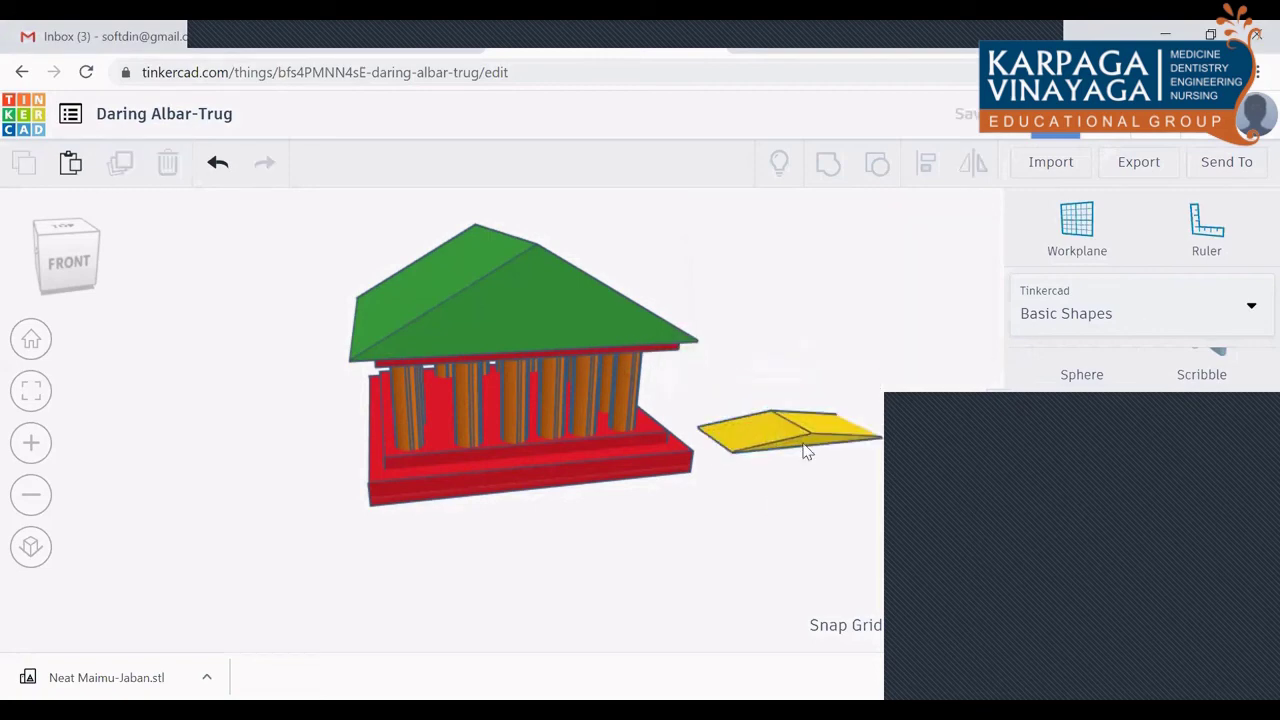
pyautogui.click(806, 452)
pyautogui.moveTo(798, 414)
pyautogui.mouseDown()
pyautogui.moveTo(787, 397)
pyautogui.moveTo(804, 411)
pyautogui.mouseUp()
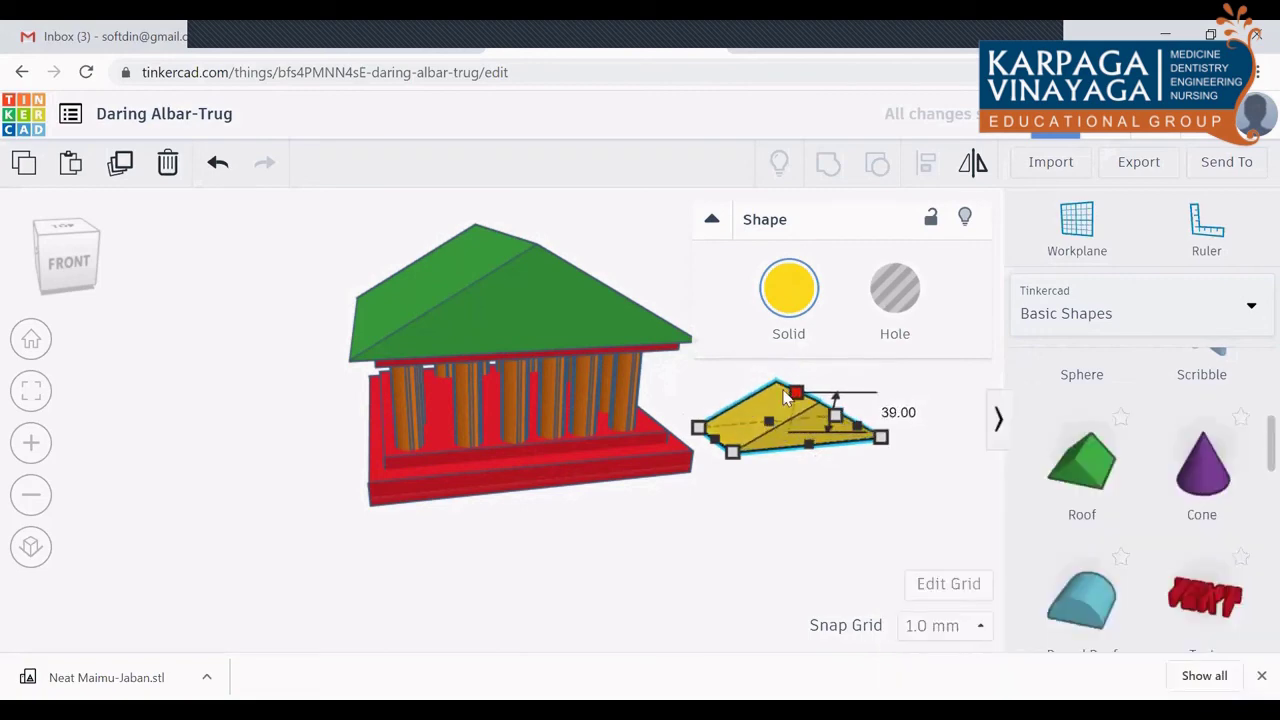
# Step: Collapse the shapes library and select the yellow wedge
pyautogui.click(813, 450)
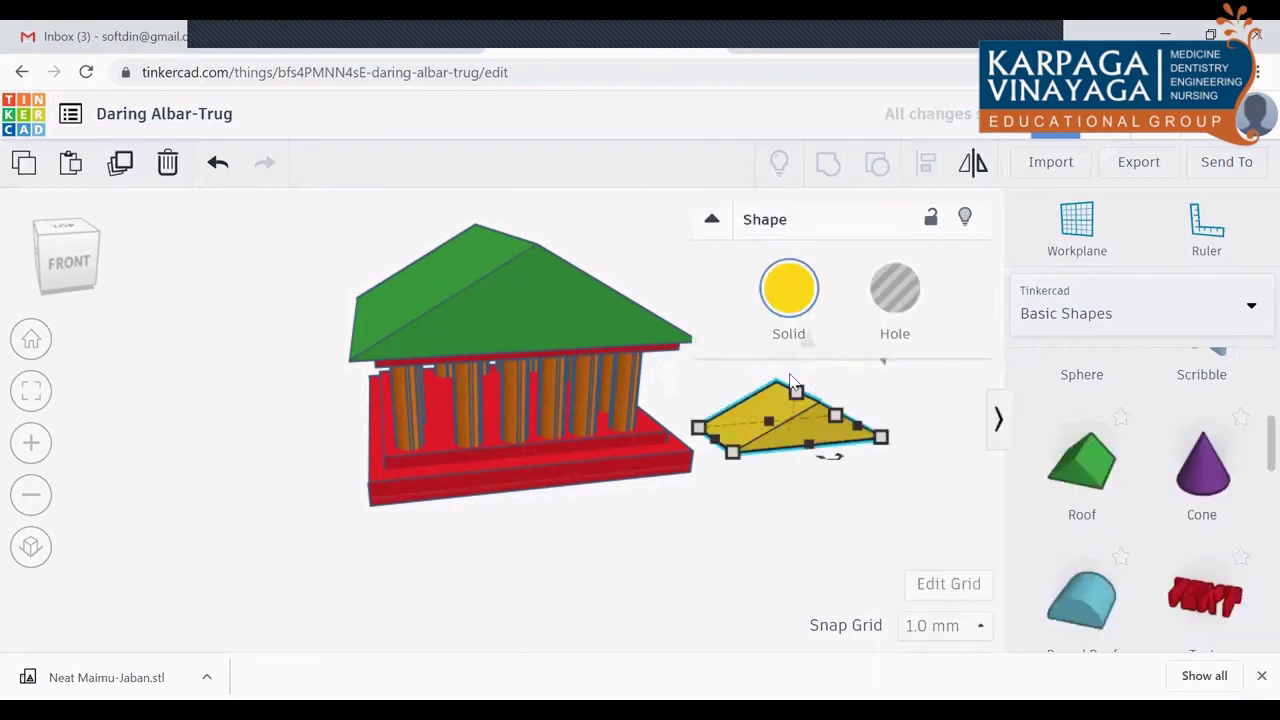
pyautogui.click(996, 419)
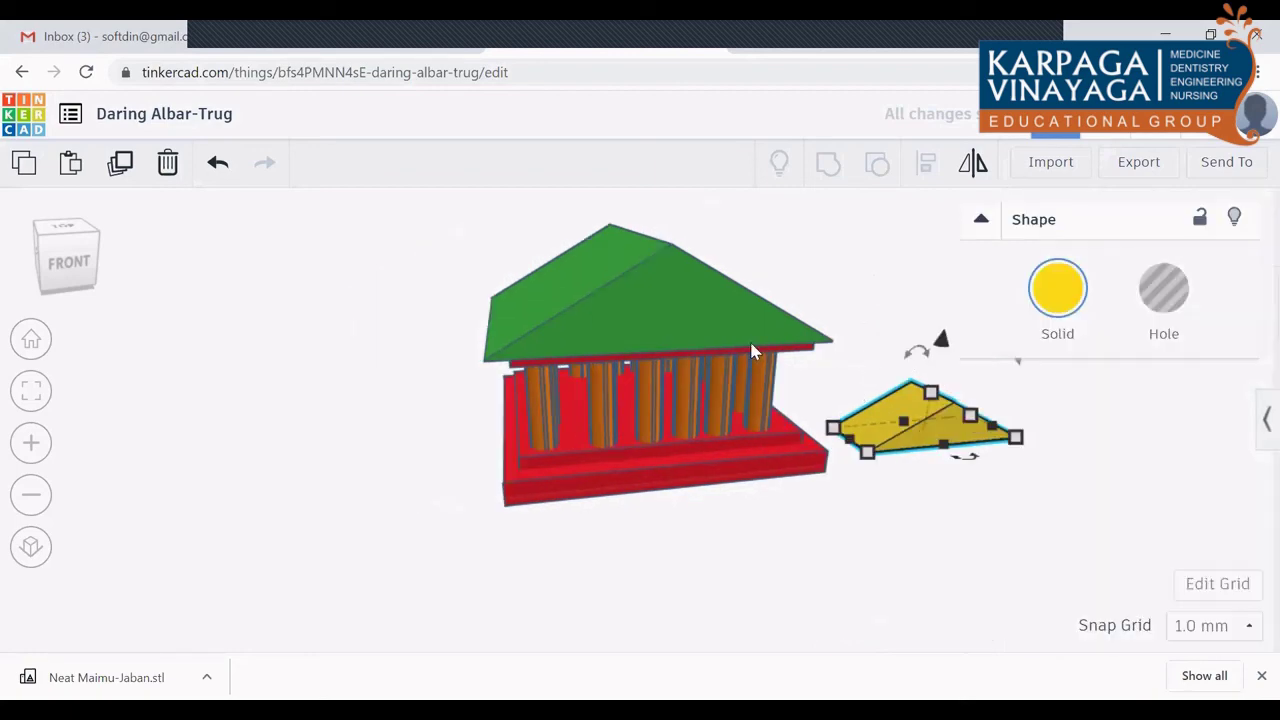
pyautogui.click(720, 356)
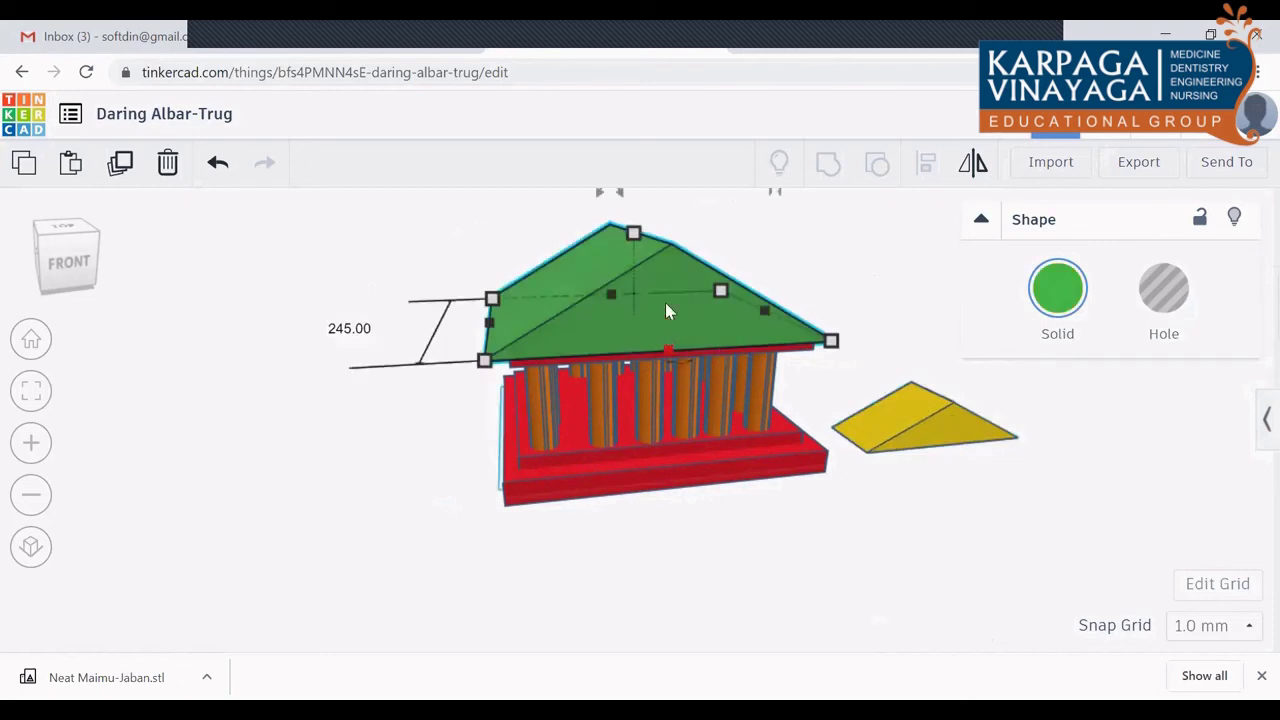
pyautogui.click(830, 488)
pyautogui.click(932, 428)
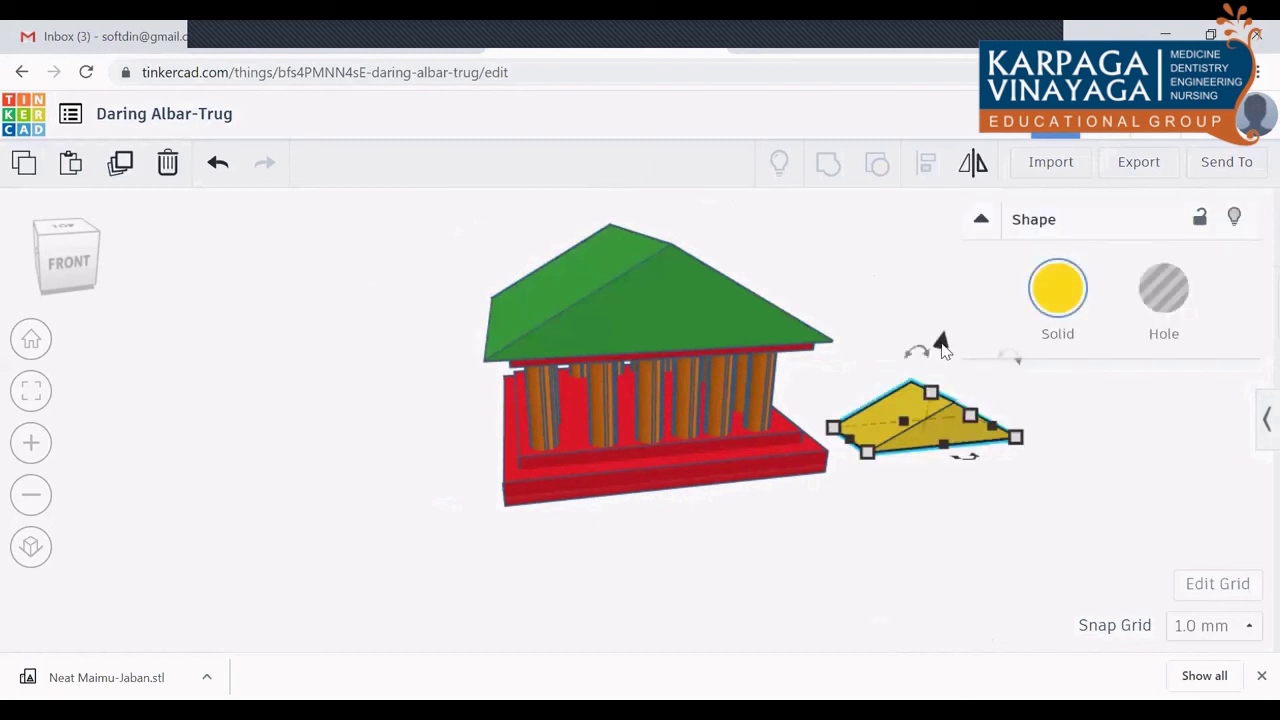
# Step: Lift the yellow wedge to about 100 and slide it against the green roof's front
pyautogui.moveTo(942, 348); pyautogui.dragTo(936, 229)
pyautogui.click(935, 370)
pyautogui.moveTo(925, 334); pyautogui.dragTo(685, 352)
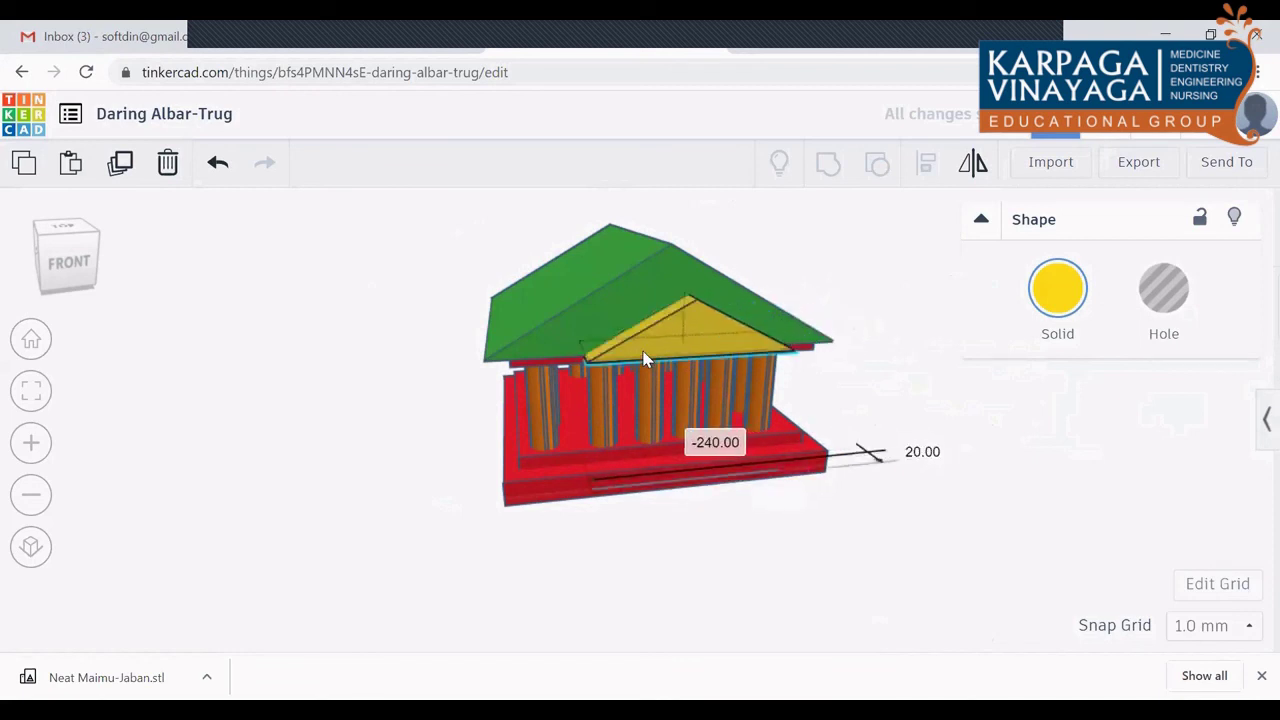
pyautogui.moveTo(685, 355); pyautogui.dragTo(626, 352)
pyautogui.moveTo(76, 257)
pyautogui.mouseDown()
pyautogui.moveTo(100, 262)
pyautogui.moveTo(73, 250)
pyautogui.mouseUp()
# Step: From the front view, raise the yellow pediment to 60 and widen it to 164
pyautogui.click(73, 250)
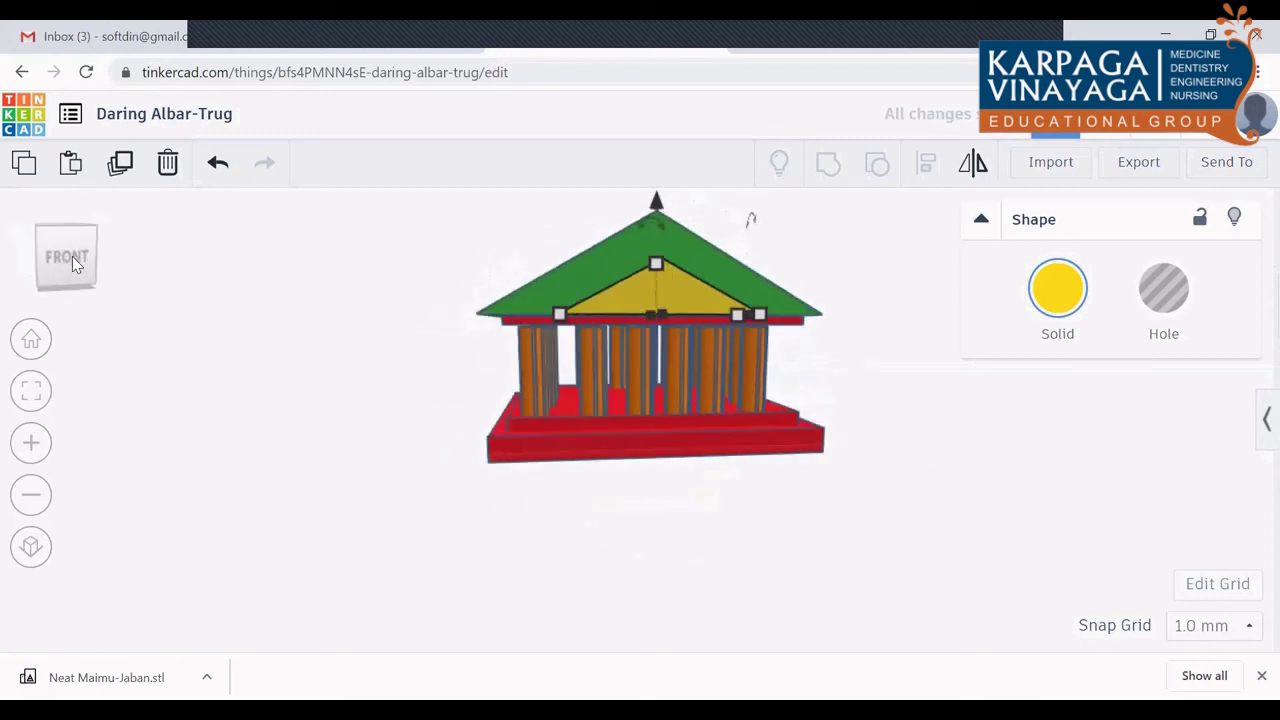
pyautogui.moveTo(655, 265)
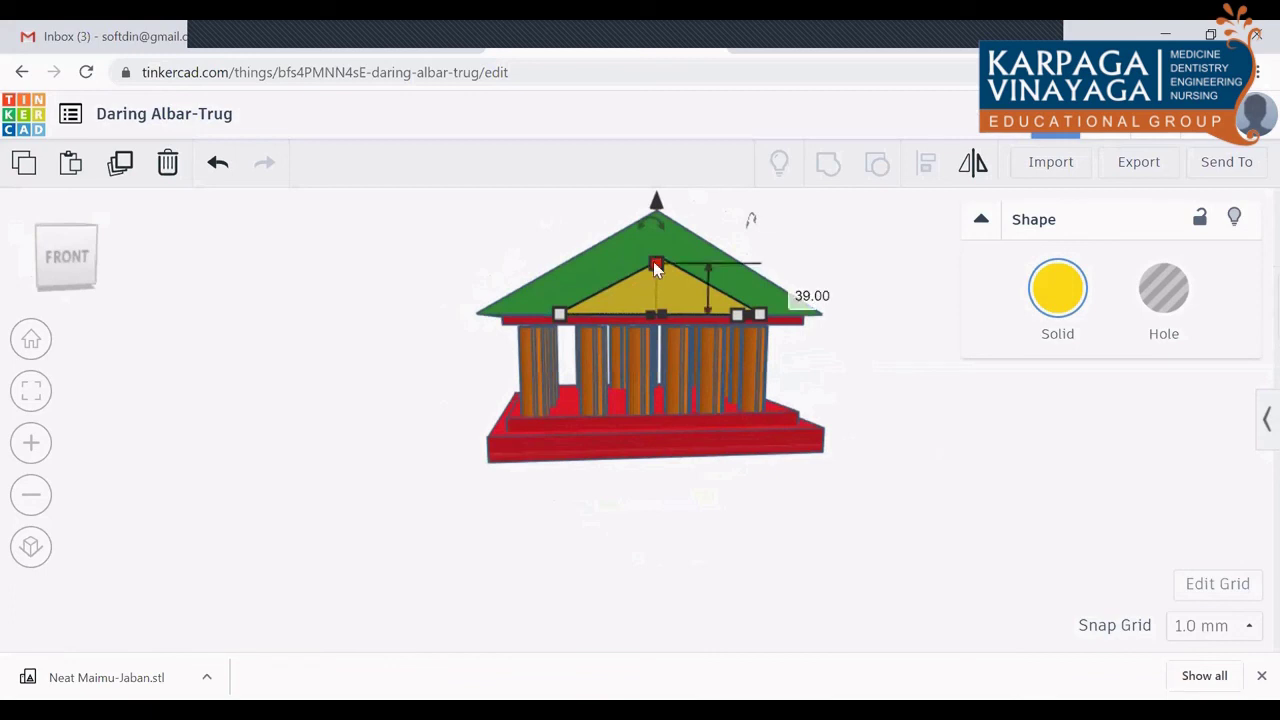
pyautogui.moveTo(655, 265); pyautogui.dragTo(656, 237)
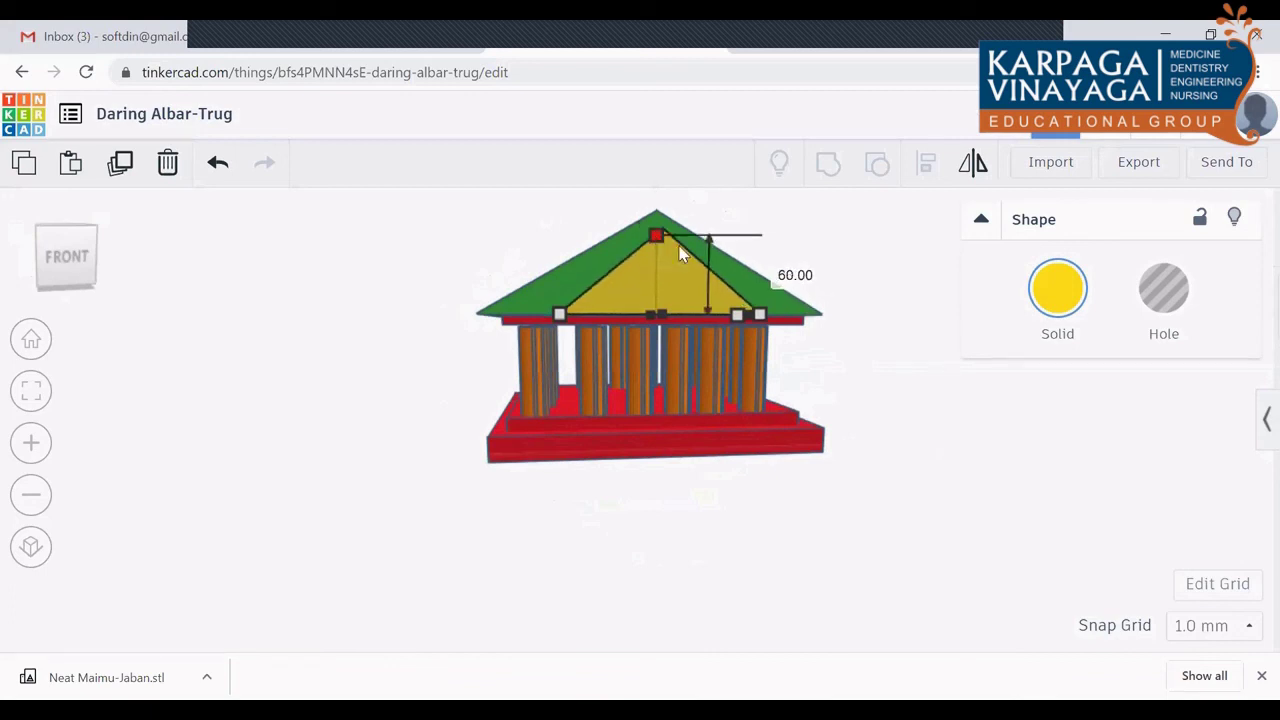
pyautogui.moveTo(760, 314); pyautogui.dragTo(778, 314)
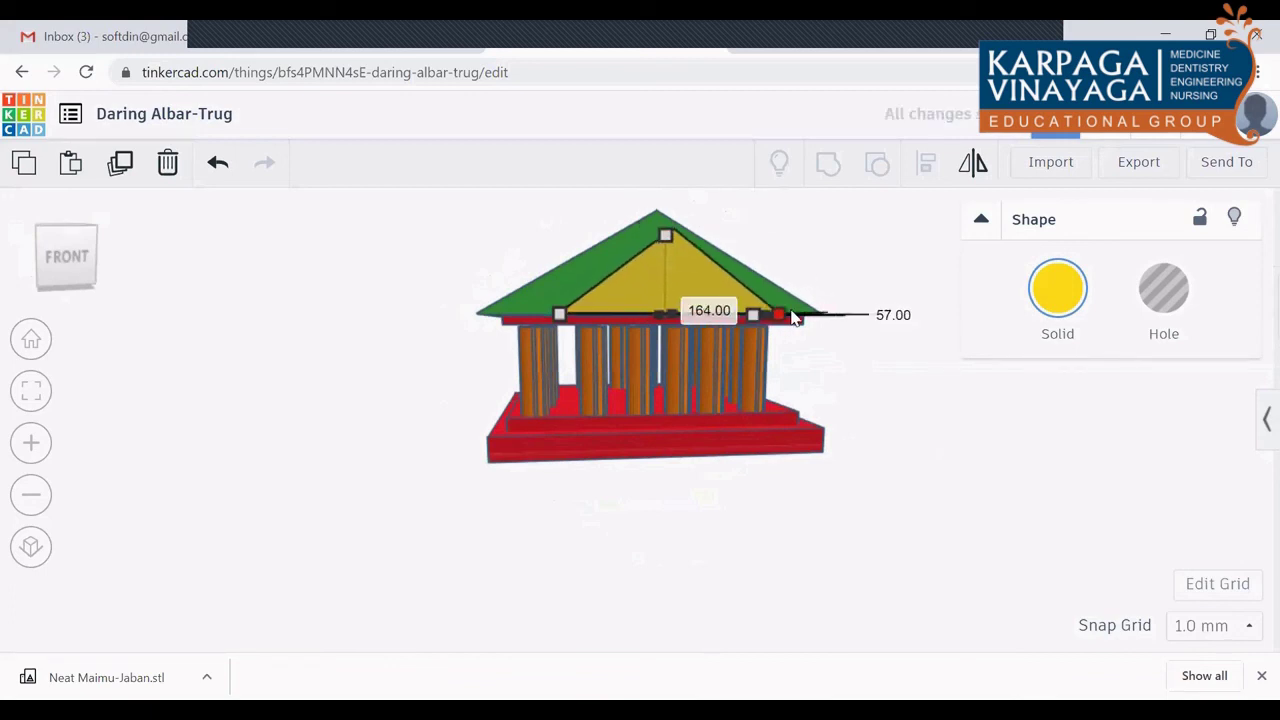
pyautogui.moveTo(559, 314); pyautogui.dragTo(195, 311)
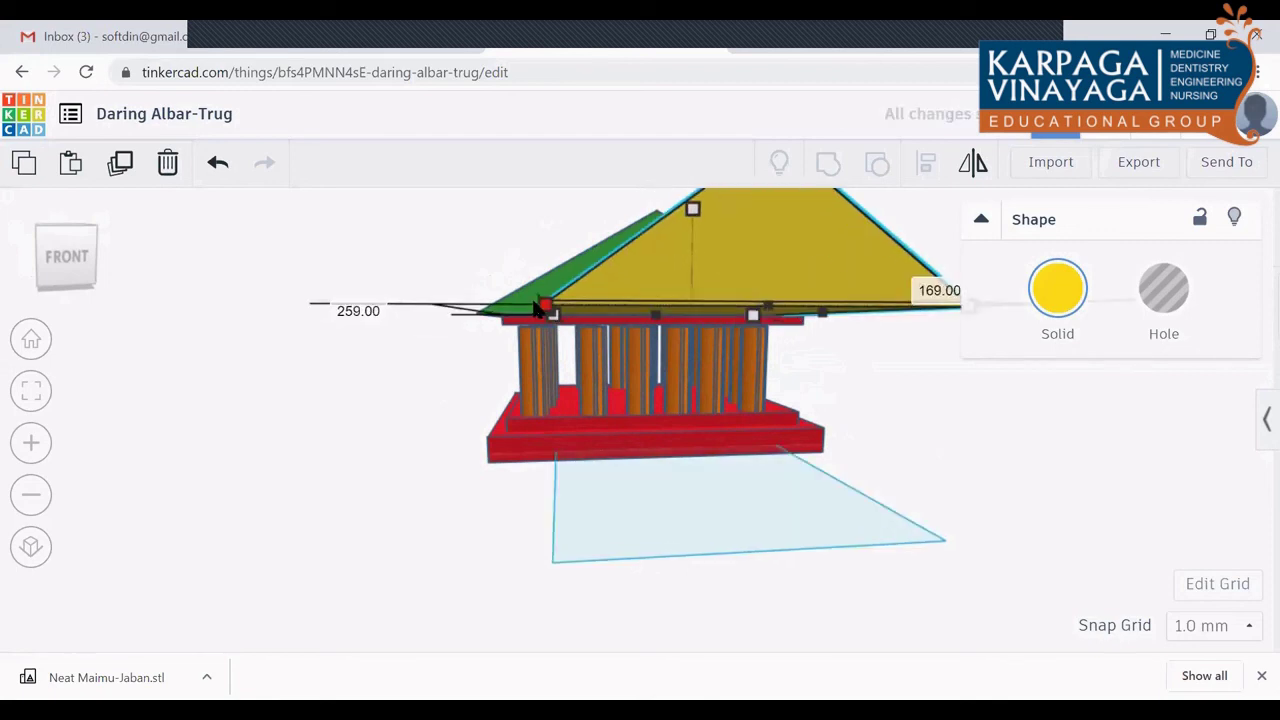
# Step: Shrink the oversized pediment to about 56 × 165 so it fits the front gable
pyautogui.moveTo(77, 264); pyautogui.dragTo(94, 272)
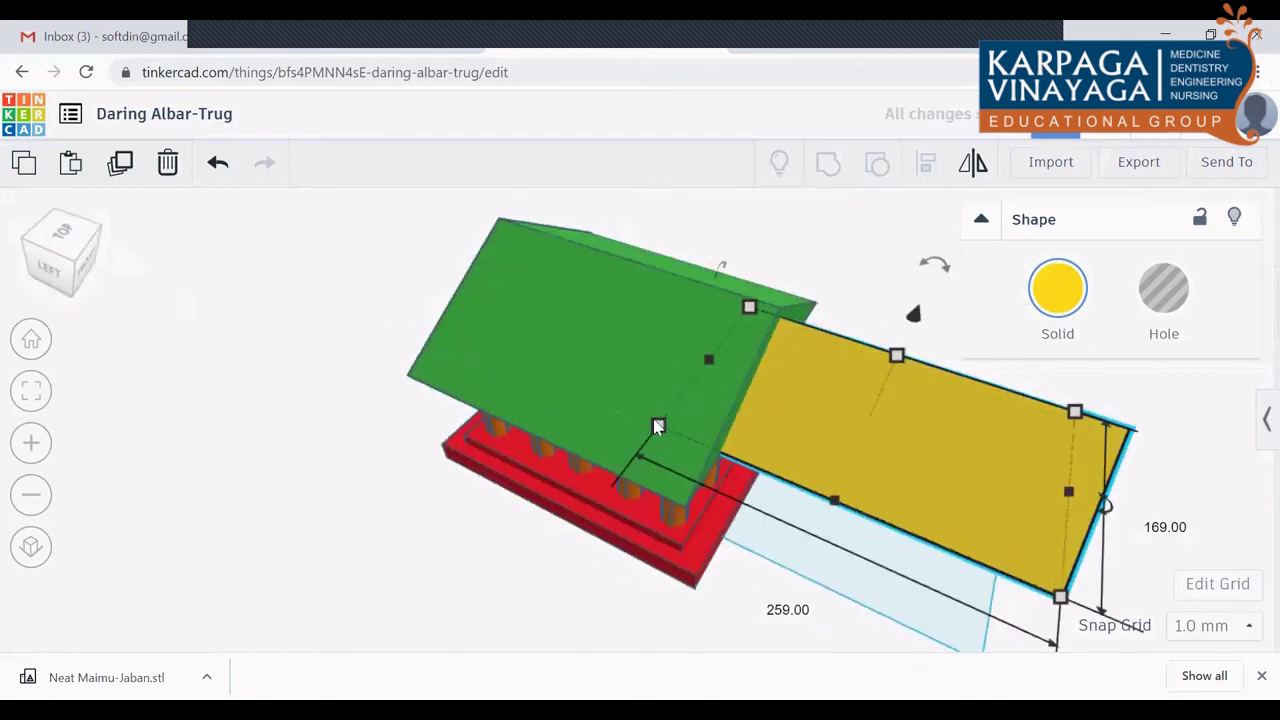
pyautogui.moveTo(1061, 599); pyautogui.dragTo(736, 463)
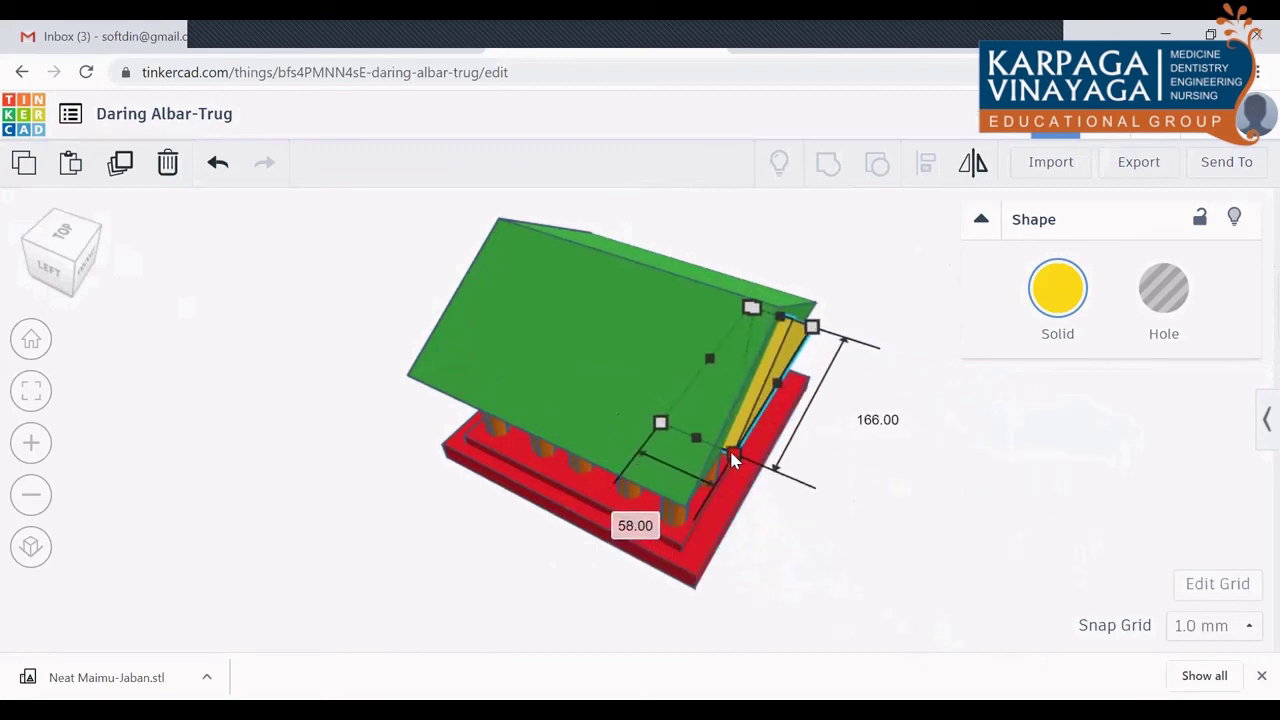
pyautogui.moveTo(736, 463); pyautogui.dragTo(731, 452)
pyautogui.click(85, 270)
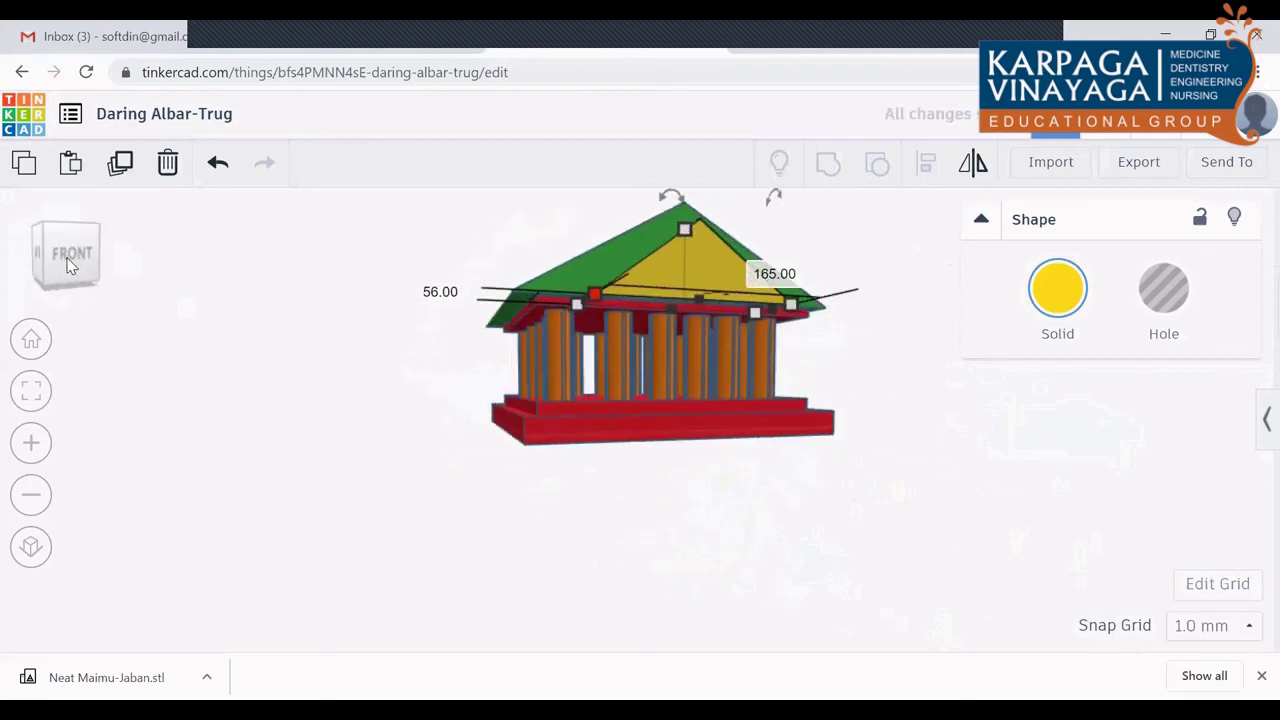
pyautogui.click(912, 490)
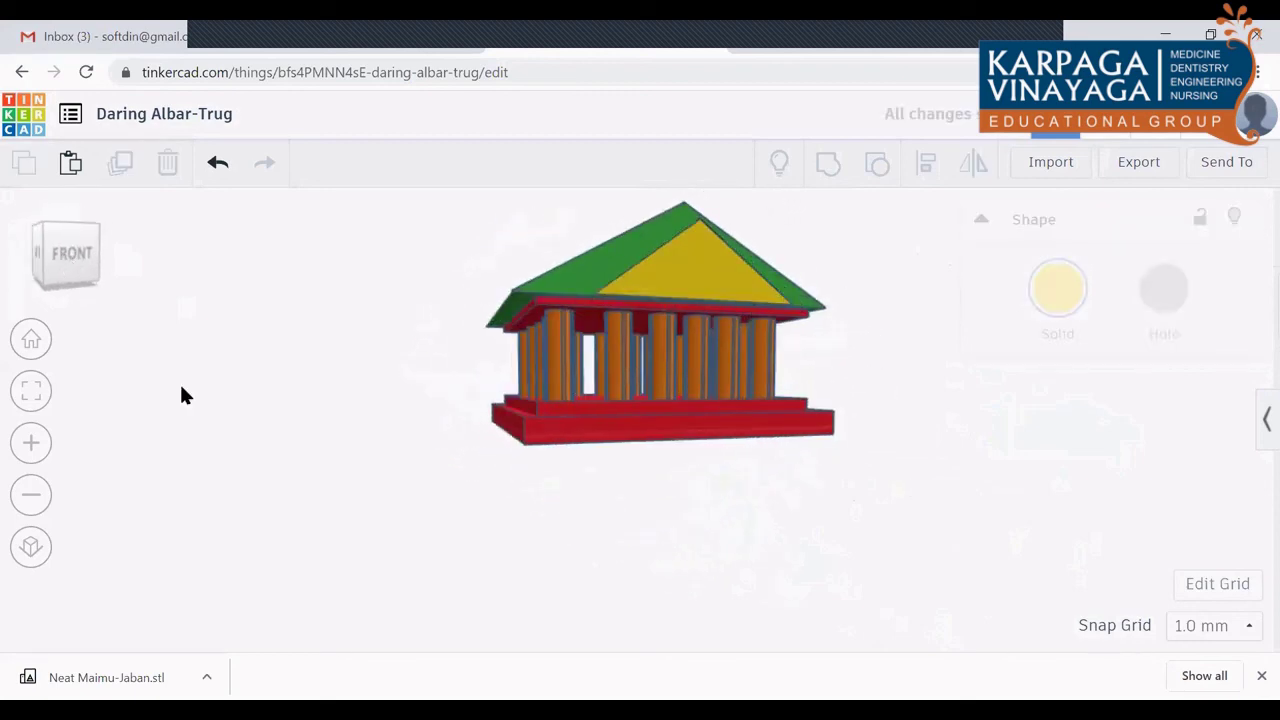
# Step: Check the pediment from front and top views, then bring back the basic shapes library
pyautogui.click(75, 270)
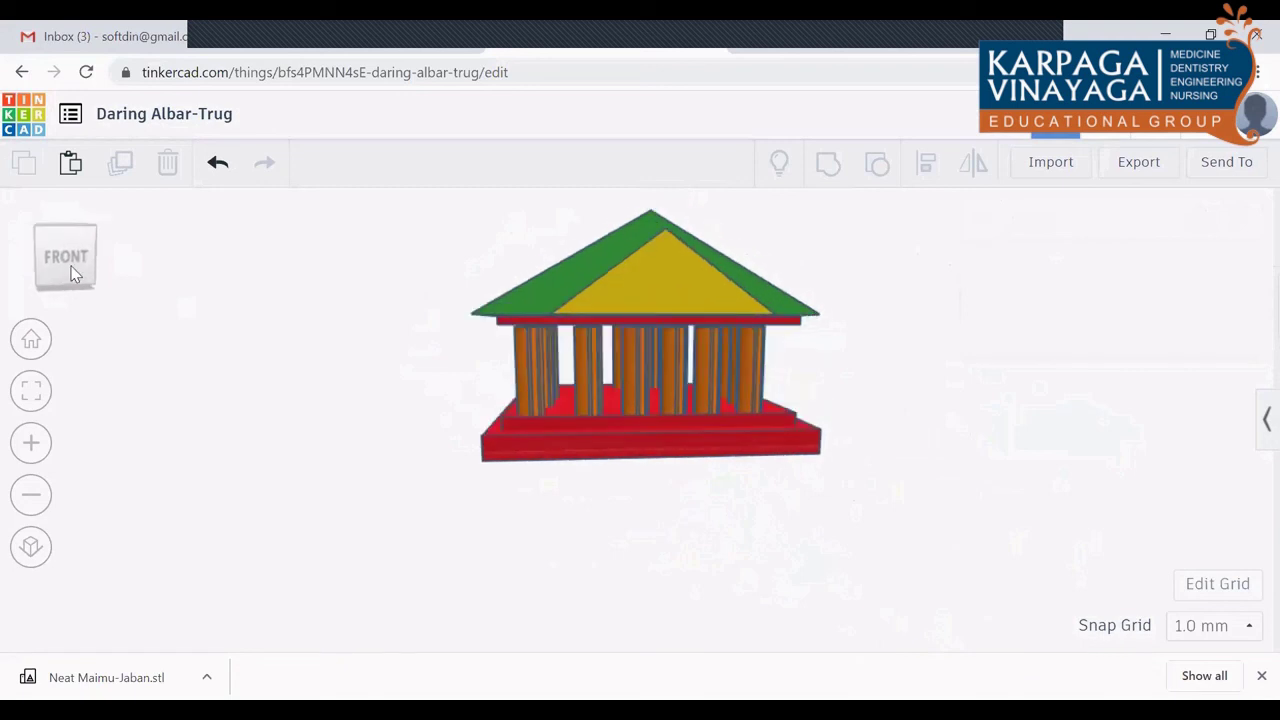
pyautogui.click(686, 272)
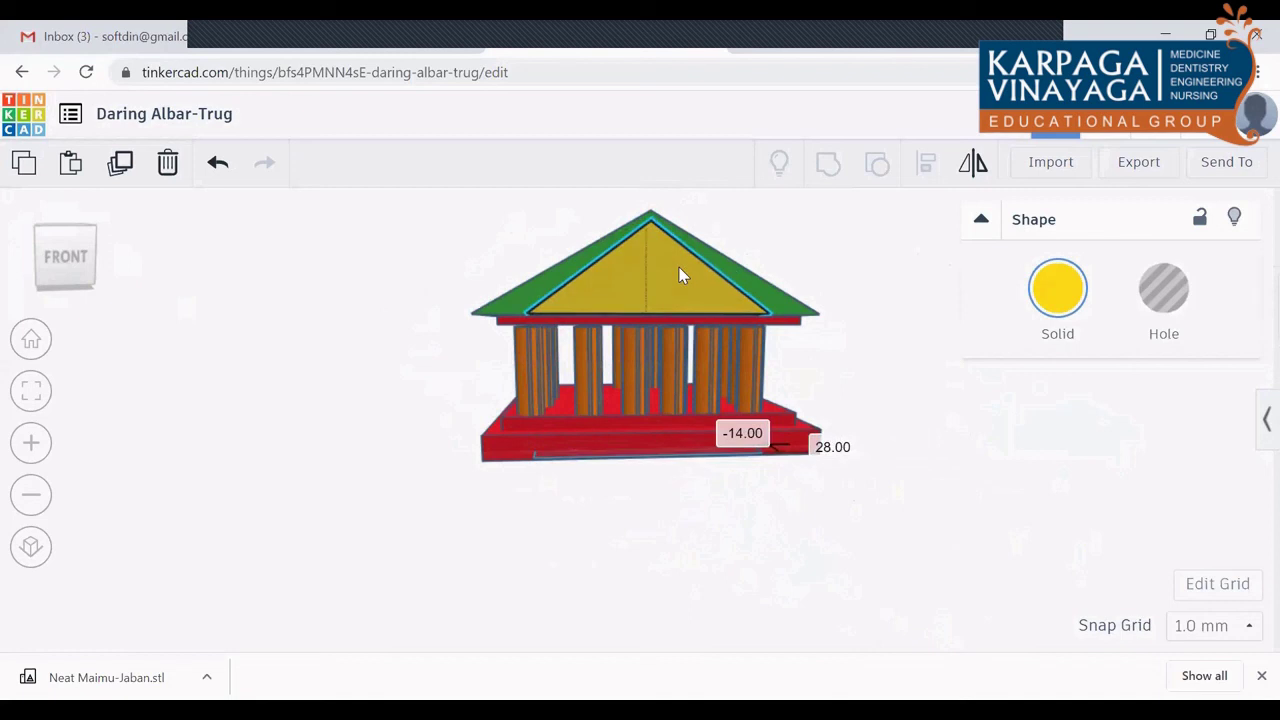
pyautogui.click(975, 410)
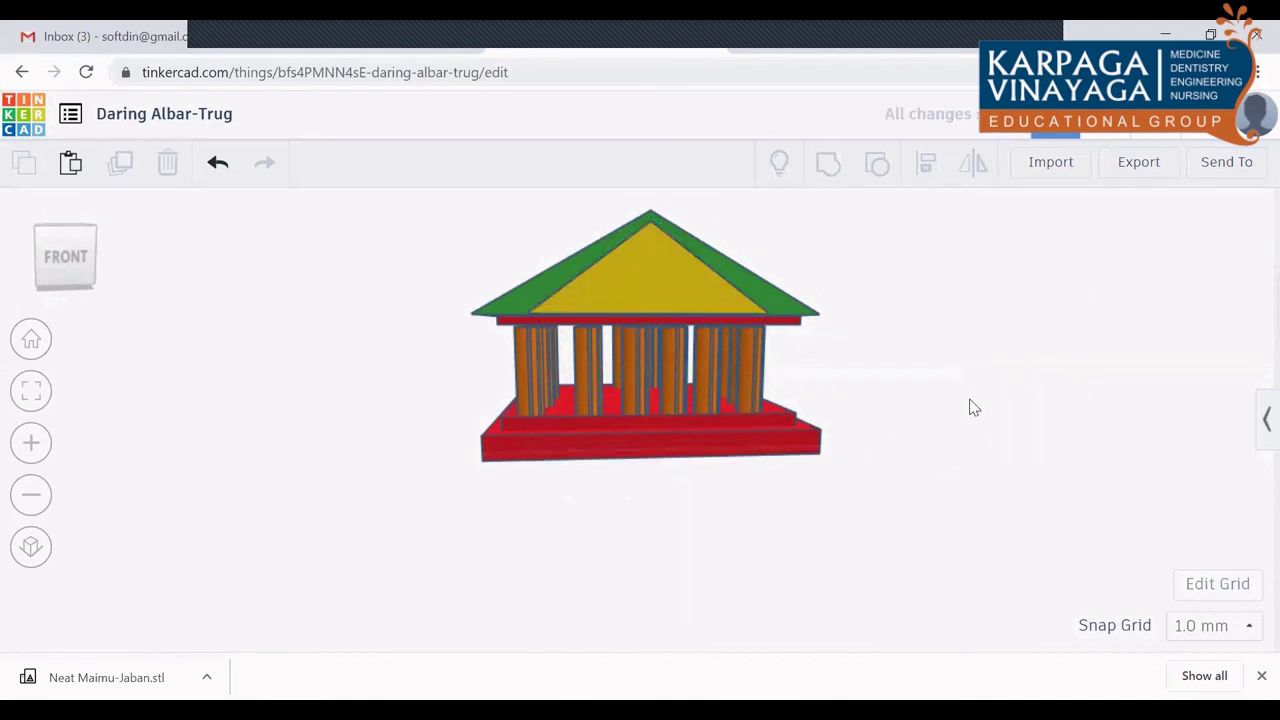
pyautogui.click(85, 268)
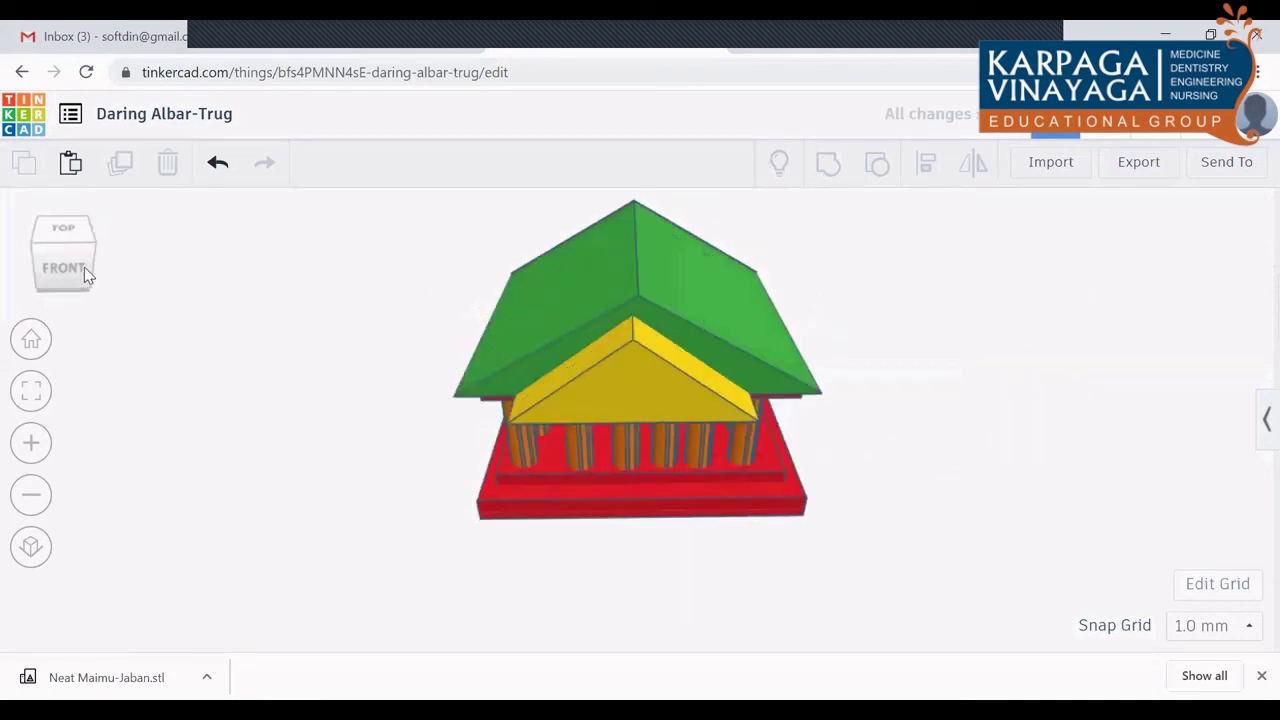
pyautogui.click(85, 268)
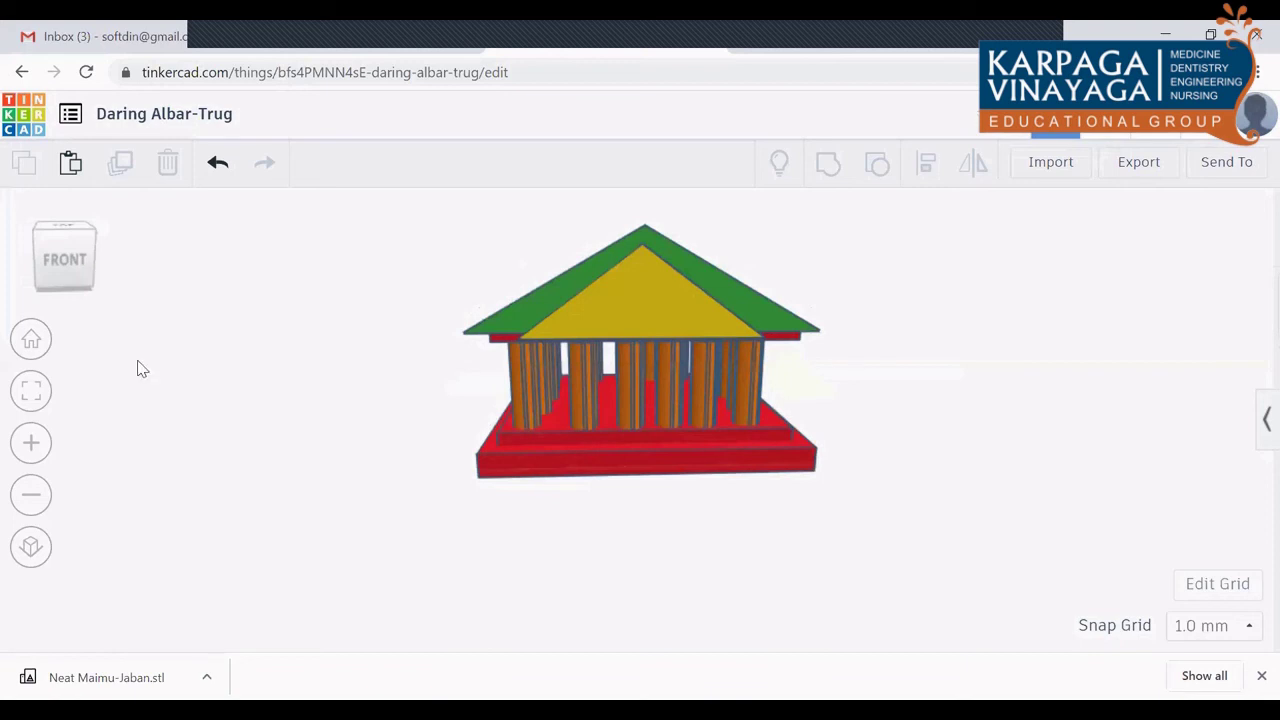
pyautogui.click(1262, 421)
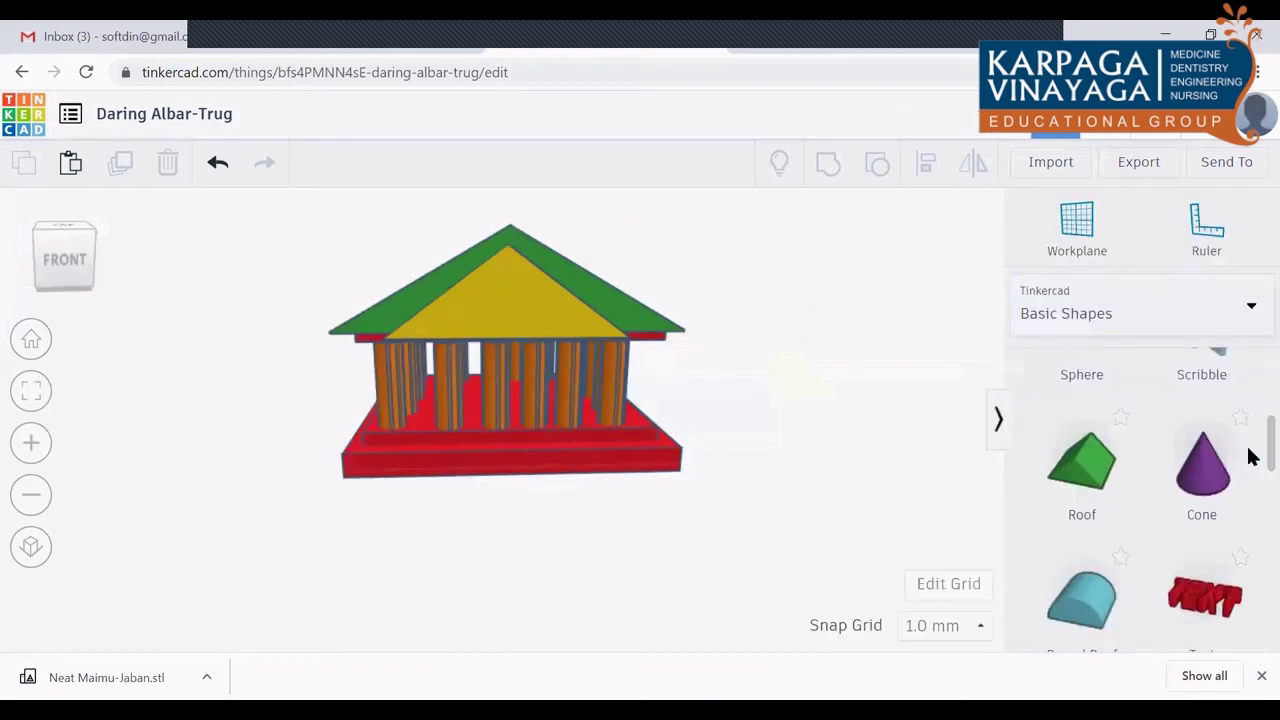
# Step: Drop a new red Box and push it against the base front as a 225 mm step
pyautogui.scroll(2, 1200, 420)
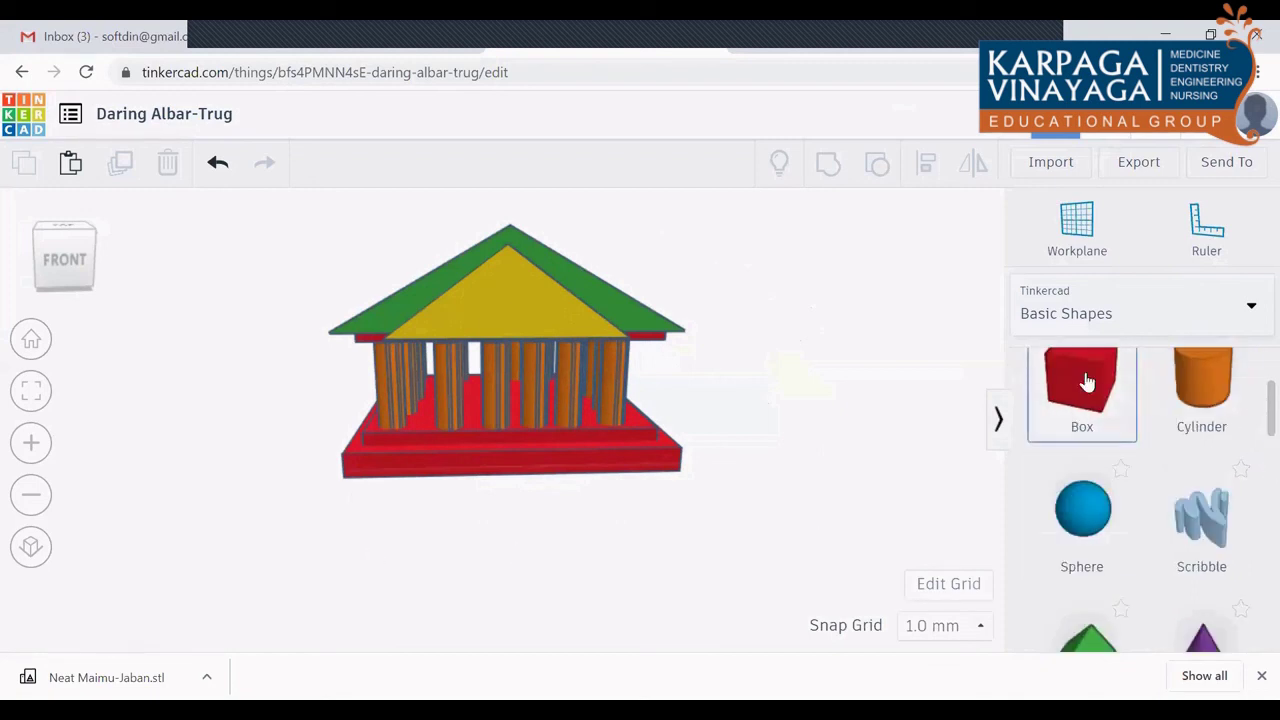
pyautogui.moveTo(1085, 388)
pyautogui.mouseDown()
pyautogui.moveTo(383, 530)
pyautogui.moveTo(374, 498)
pyautogui.moveTo(361, 505)
pyautogui.moveTo(377, 487)
pyautogui.moveTo(678, 492)
pyautogui.mouseUp()
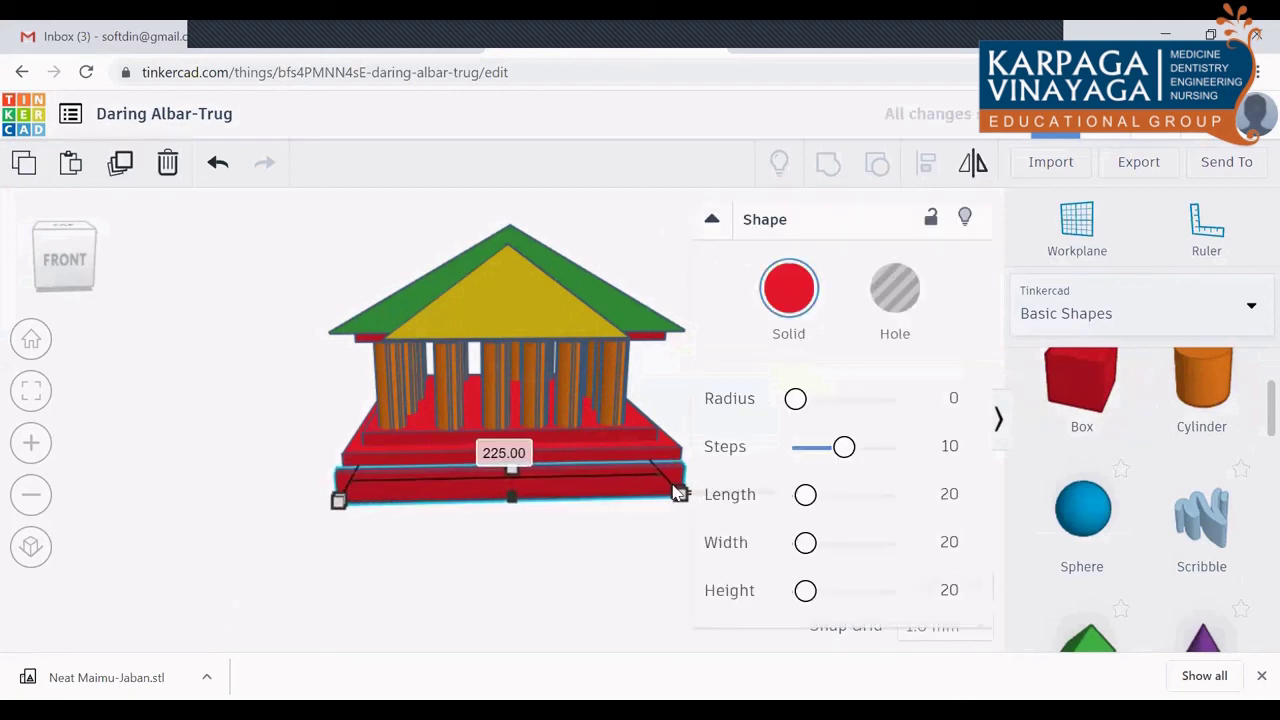
pyautogui.click(443, 557)
pyautogui.moveTo(68, 268); pyautogui.dragTo(220, 465)
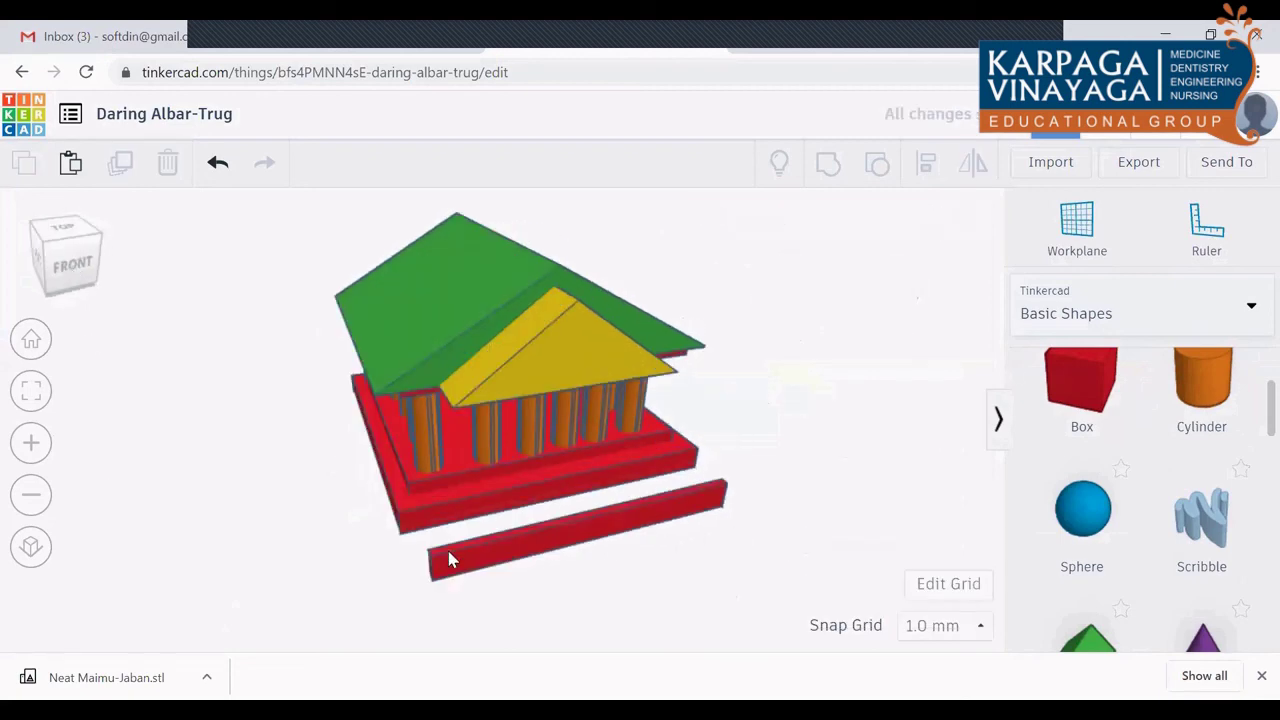
pyautogui.moveTo(449, 560); pyautogui.dragTo(429, 543)
pyautogui.click(176, 348)
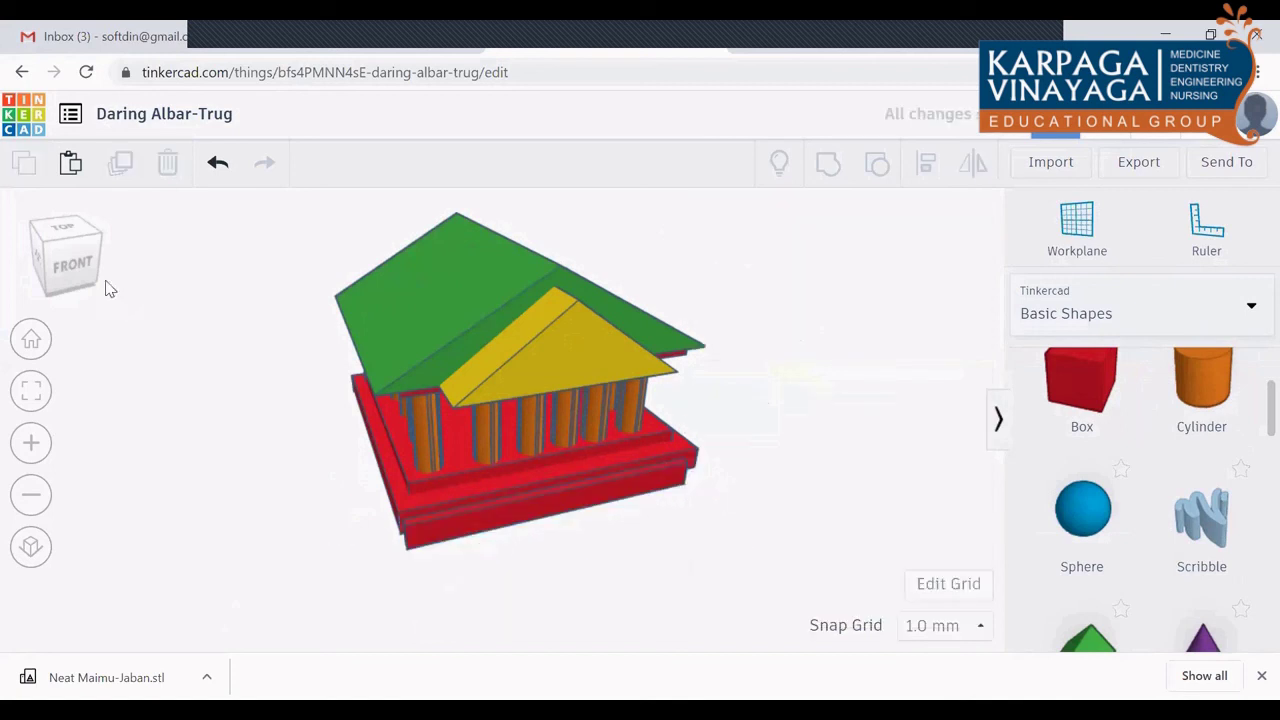